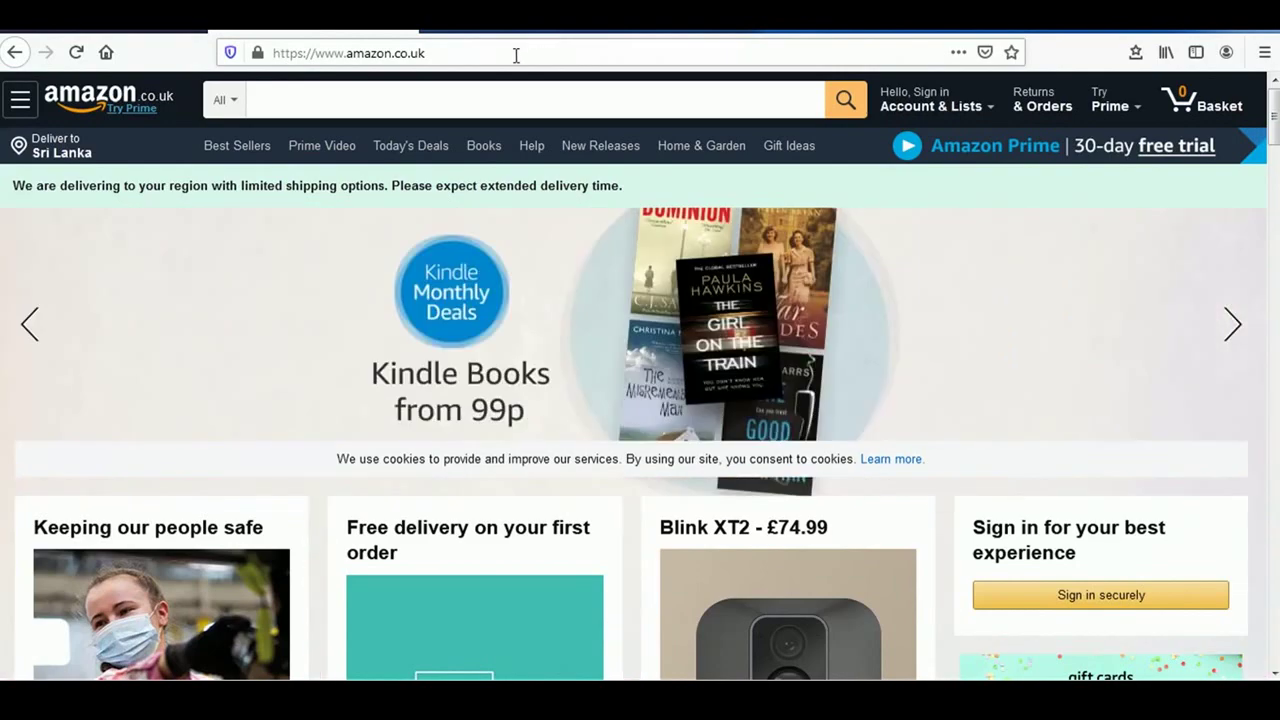
Replace the amazon.co.uk address with amazon.com and load the US Amazon homepage.
click(513, 54)
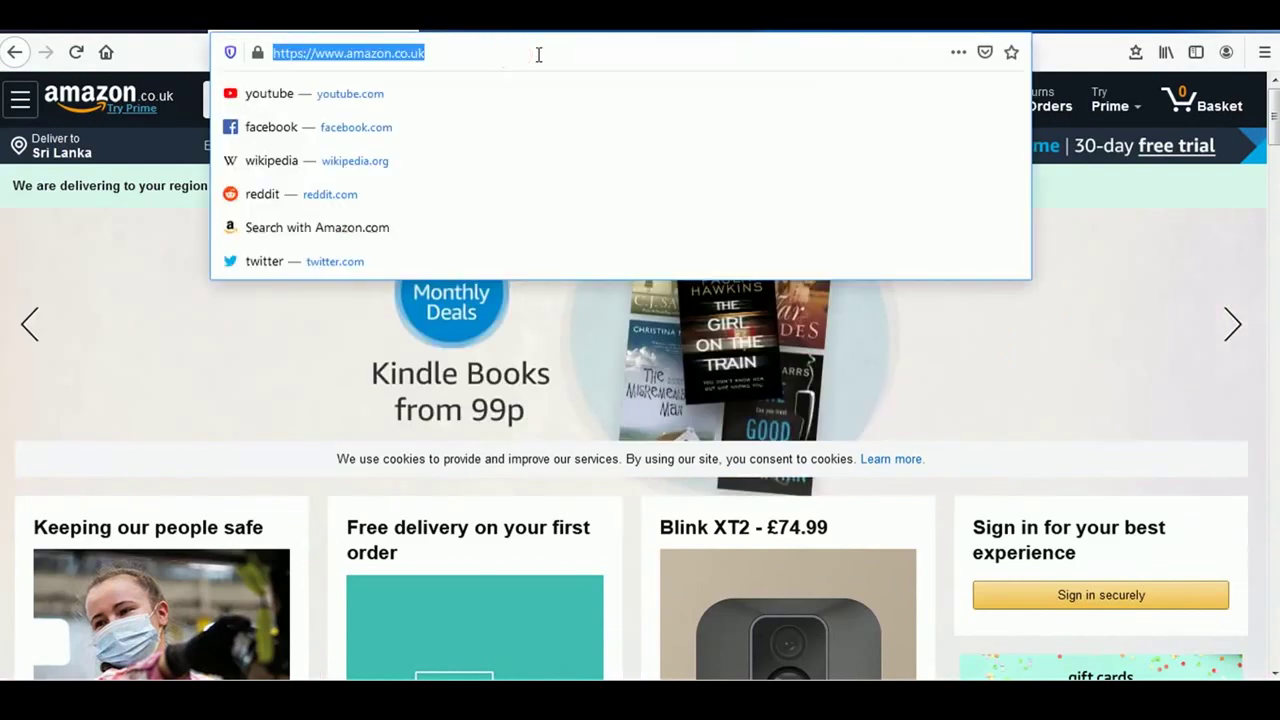
text(am)
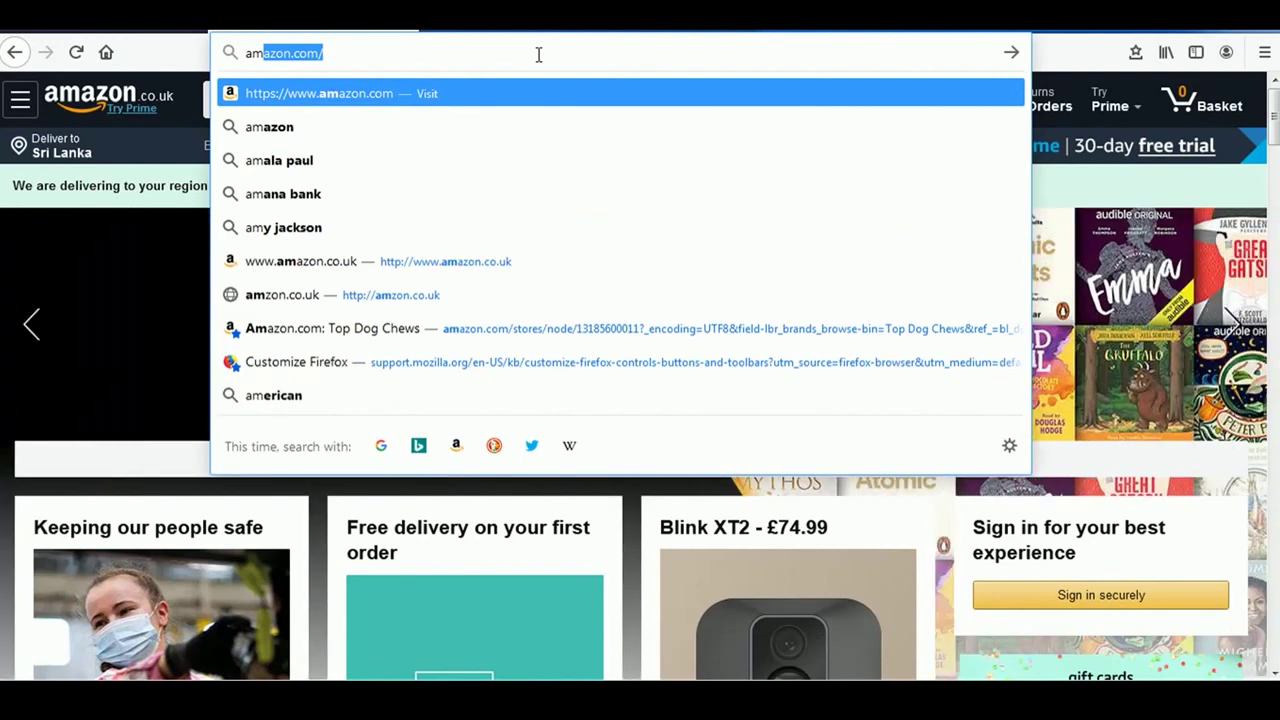
key(BackSpace)
text(z)
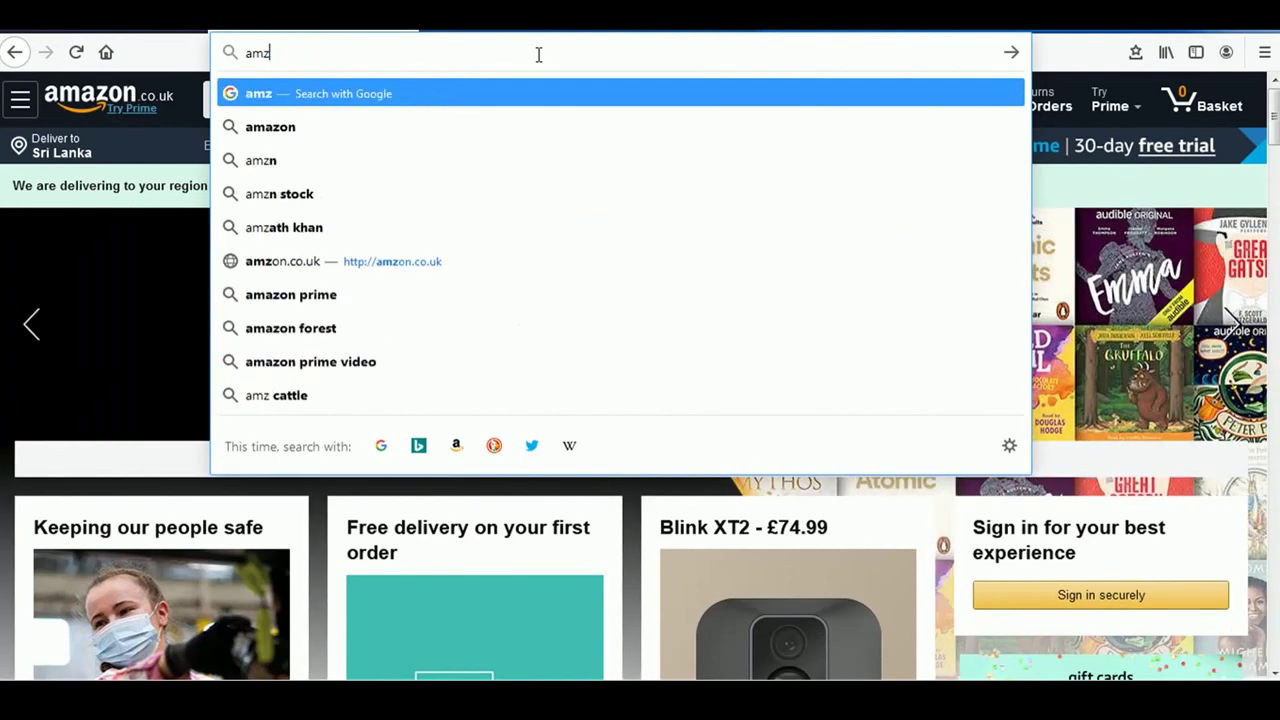
key(BackSpace)
text(azon)
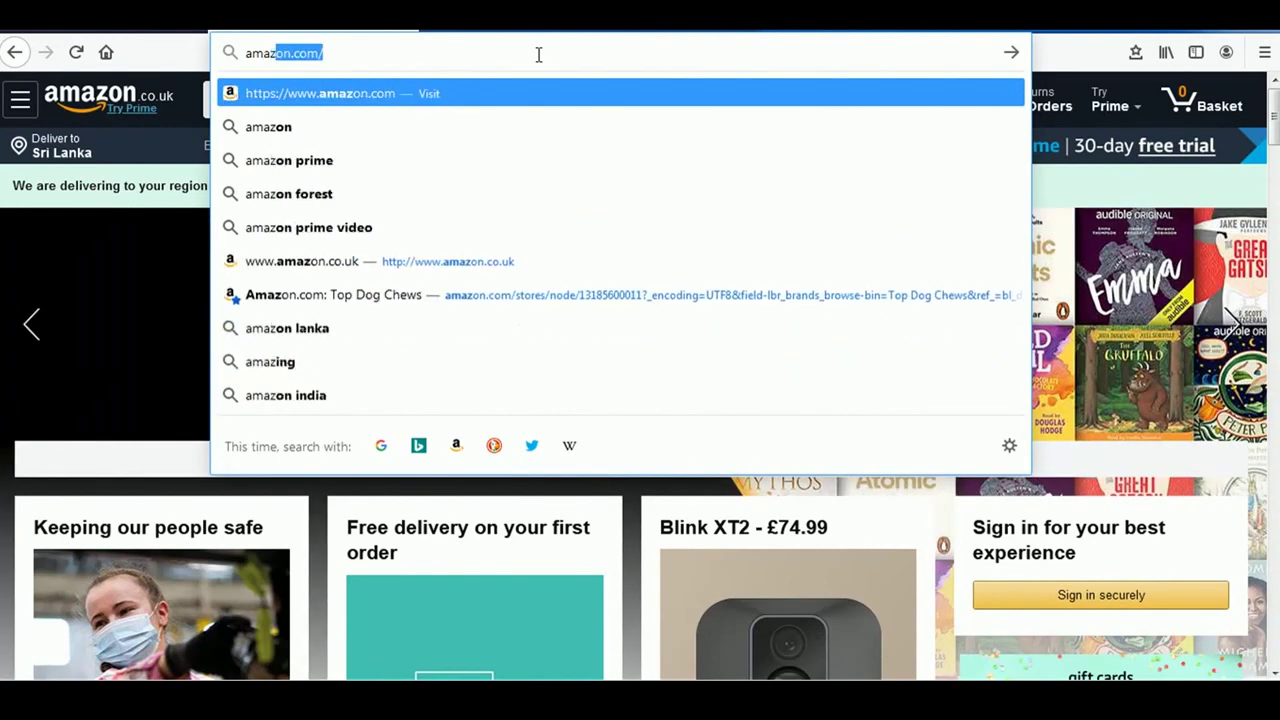
text(.com)
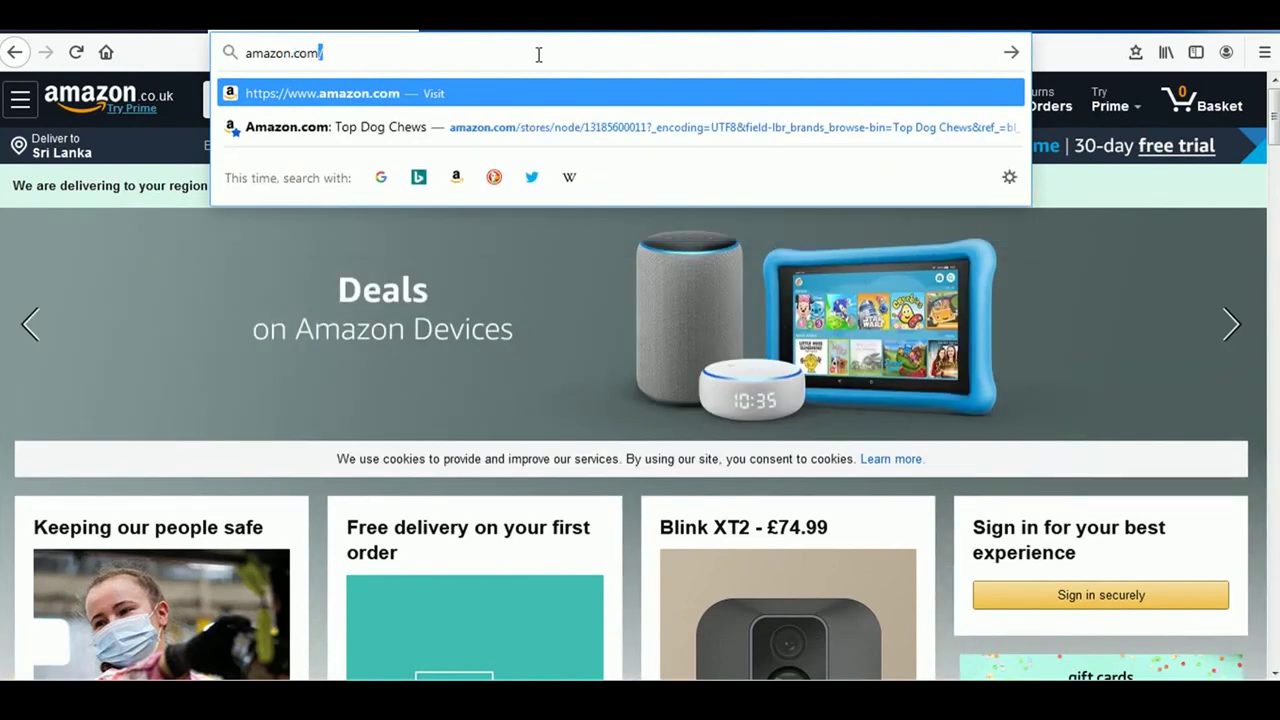
key(Return)
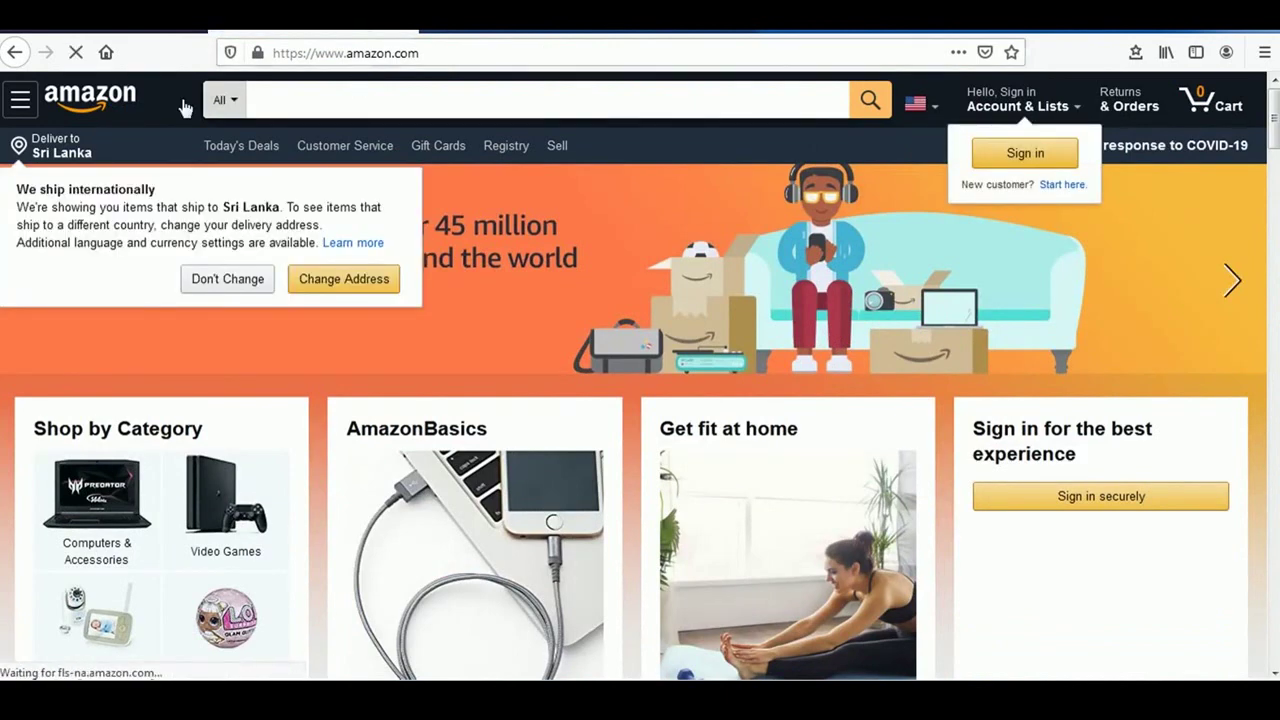
click(224, 284)
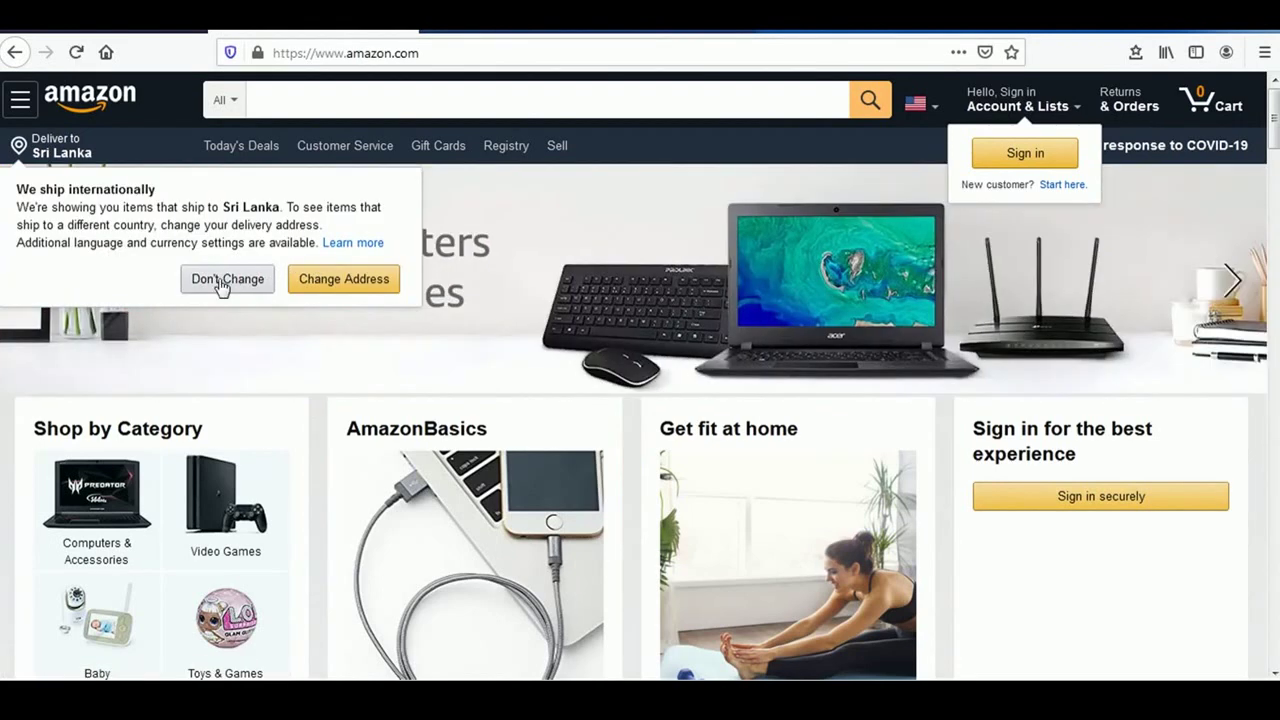
click(228, 279)
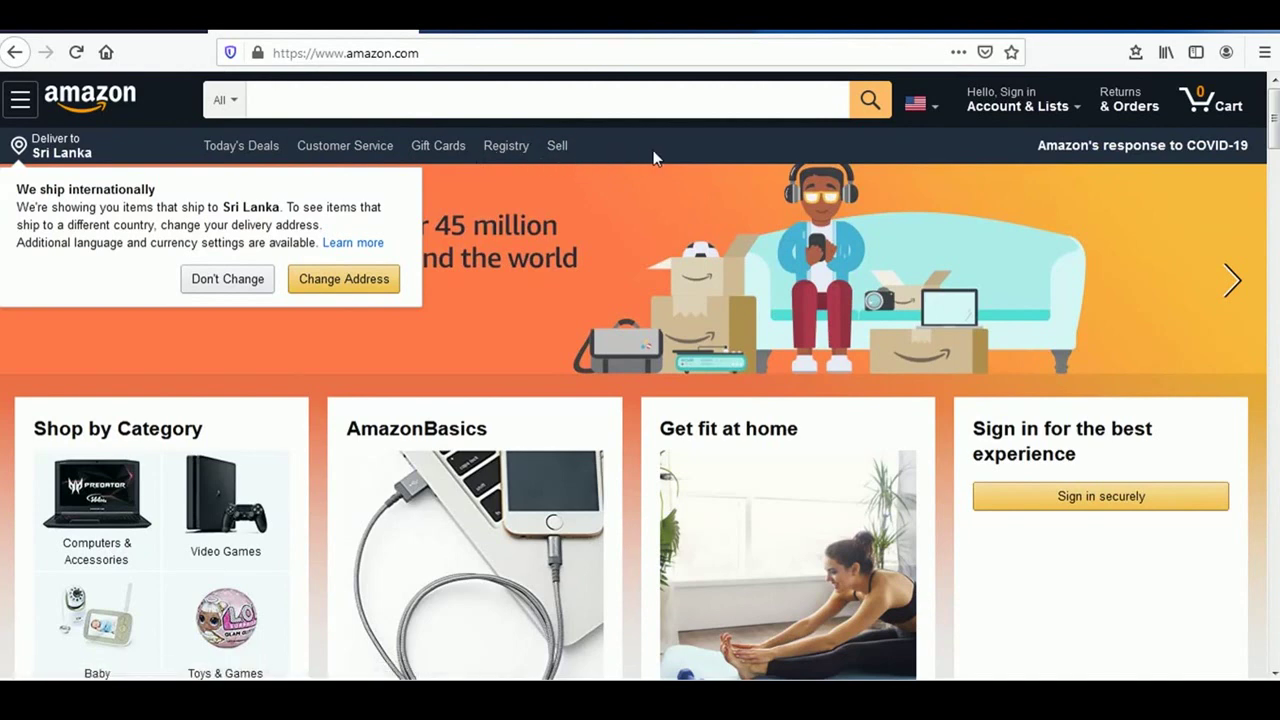
Open the Sell on Amazon page and scroll to the $39.99-a-month seller plan.
mouse_move(948, 115)
click(557, 147)
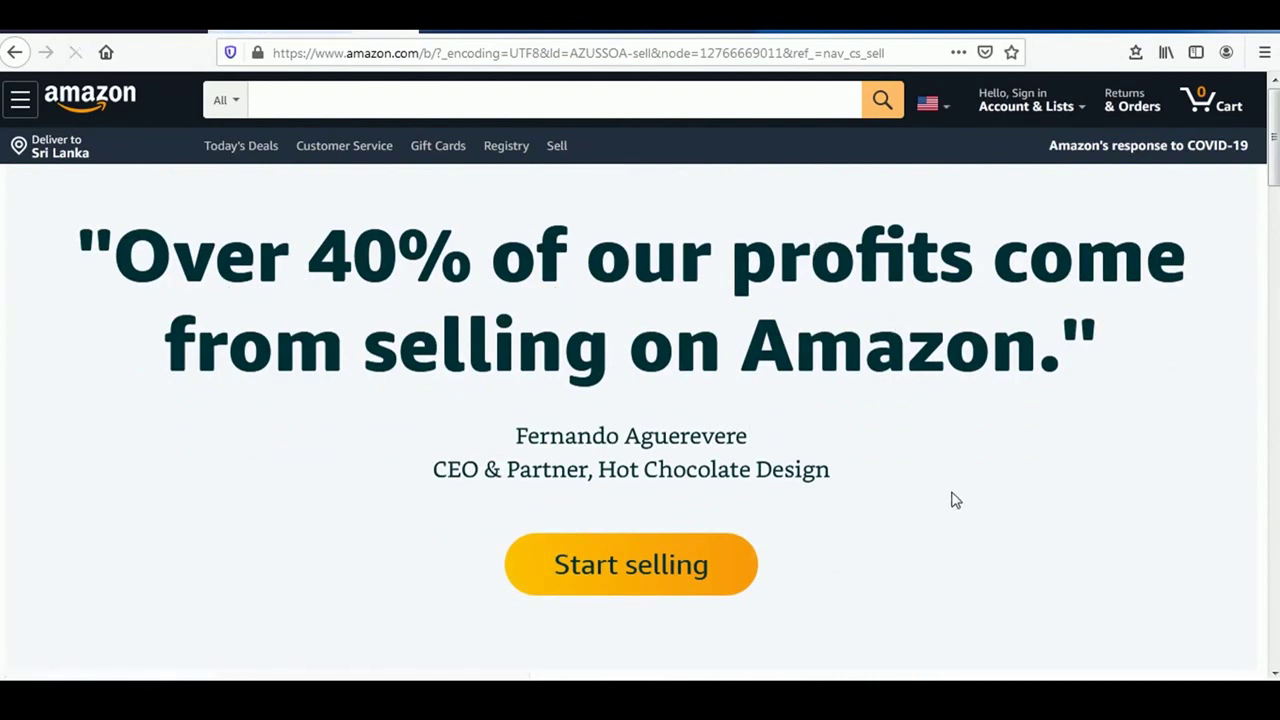
scroll(952, 505, down, 3)
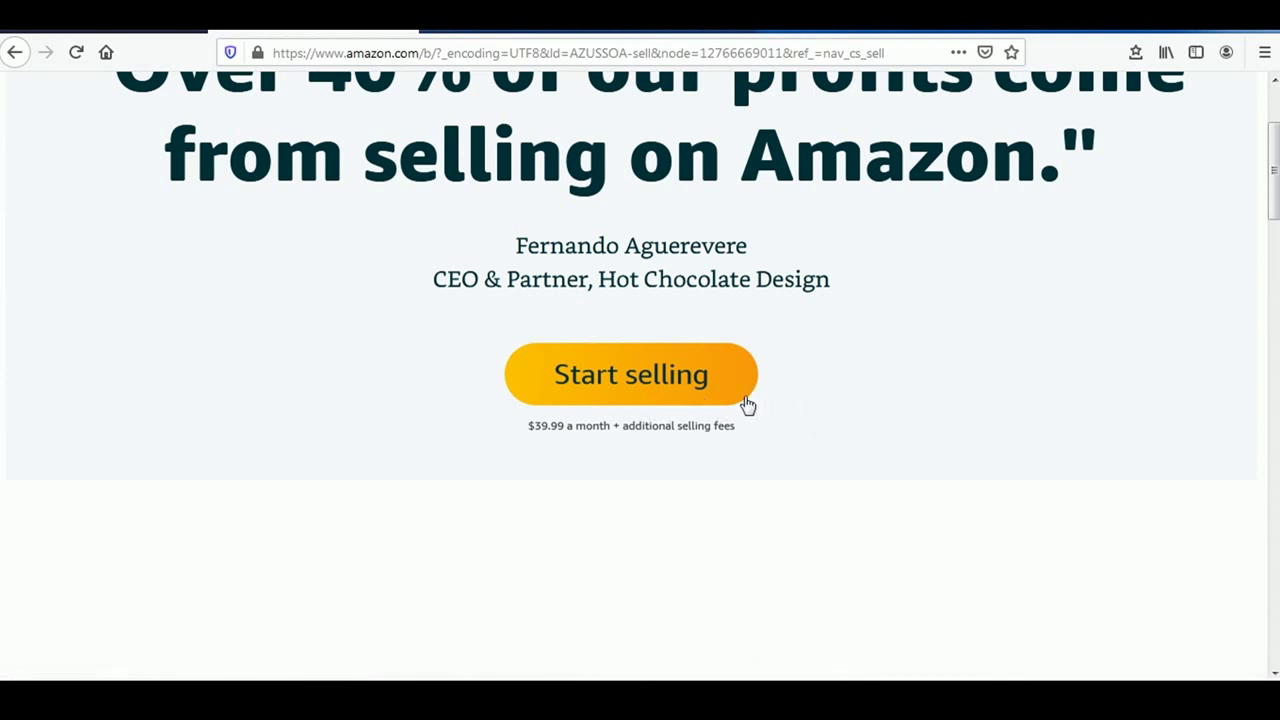
Start selling on Amazon and choose to create a new Amazon account.
click(631, 387)
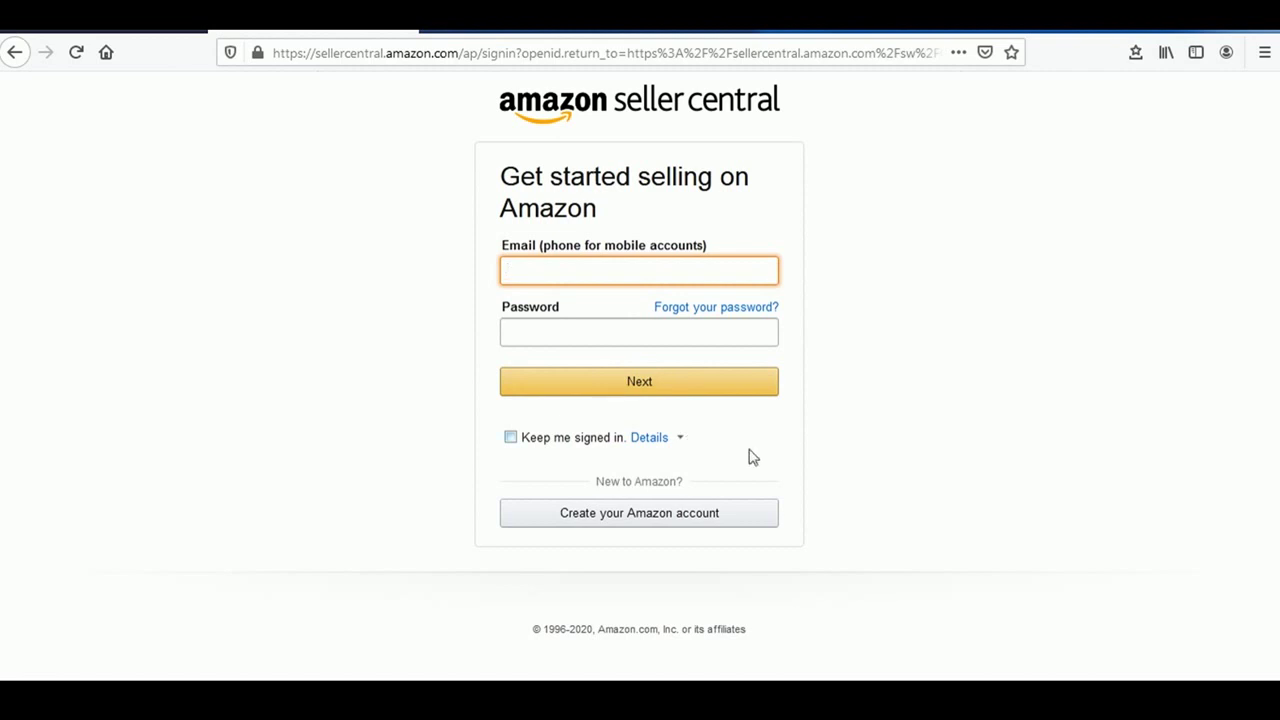
click(646, 520)
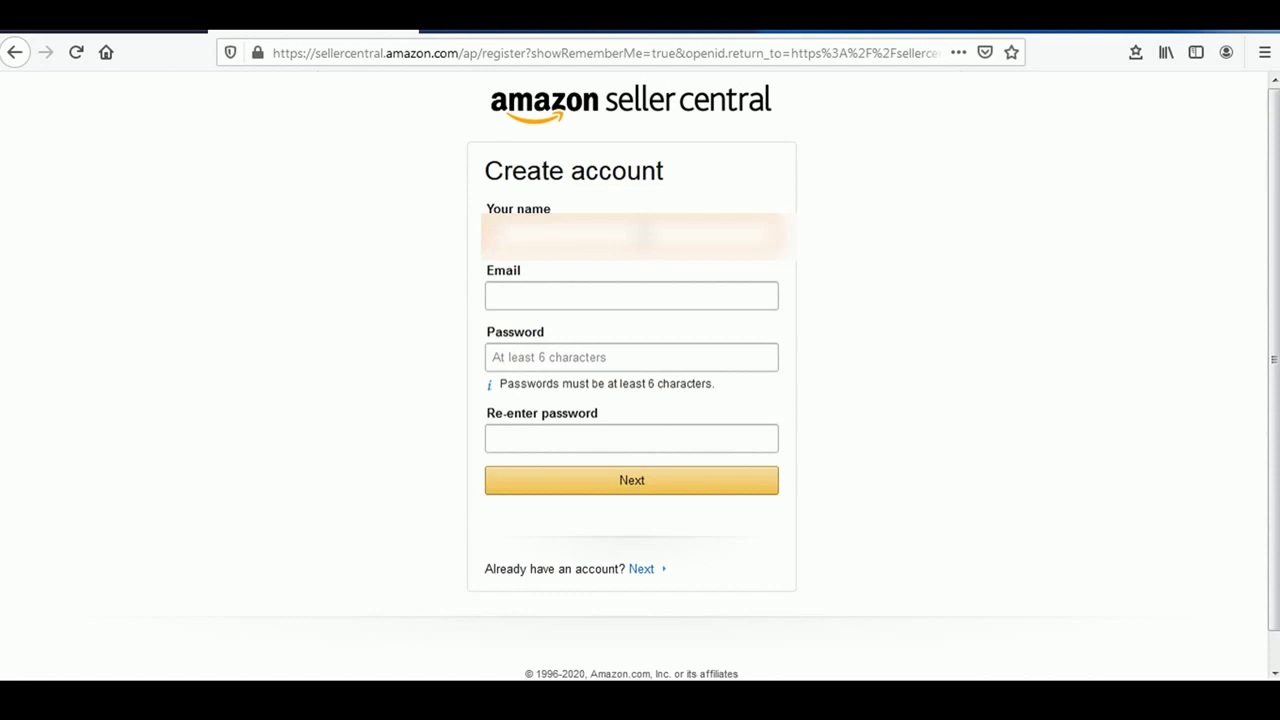
Enter the seller's name, e-mail and password twice, submit, and save the login in Firefox.
text(?????????)
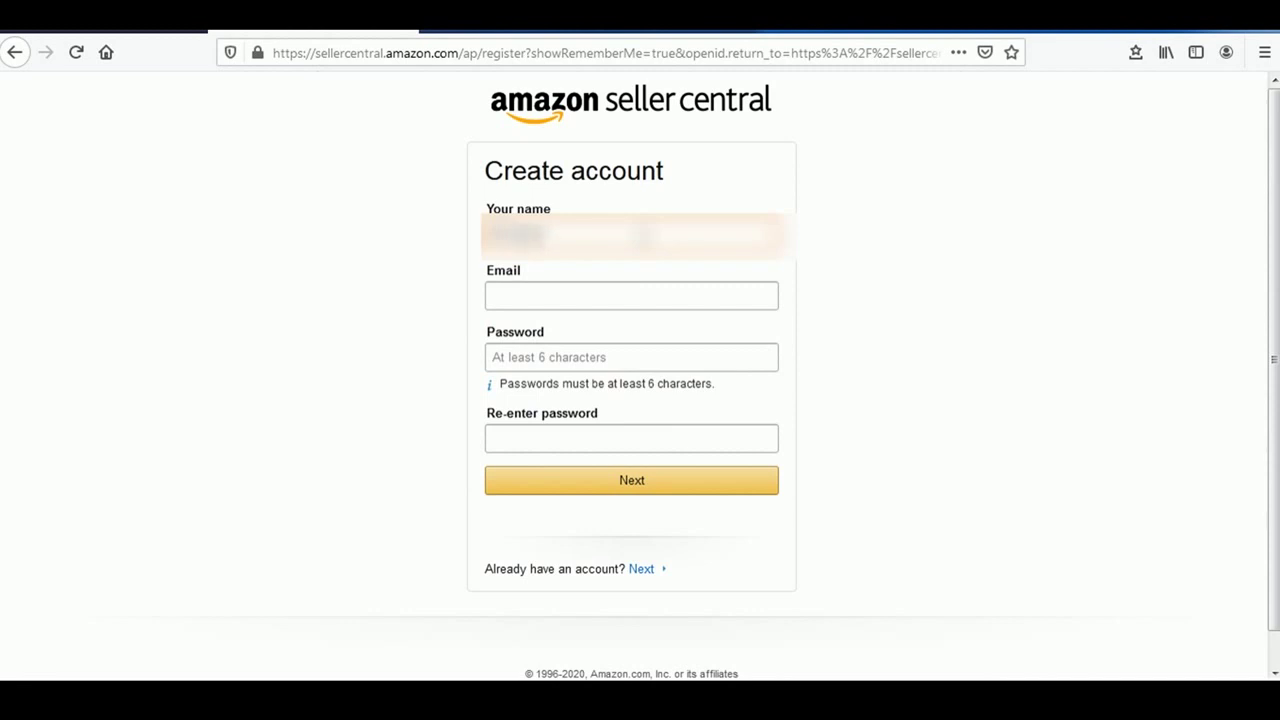
text(????)
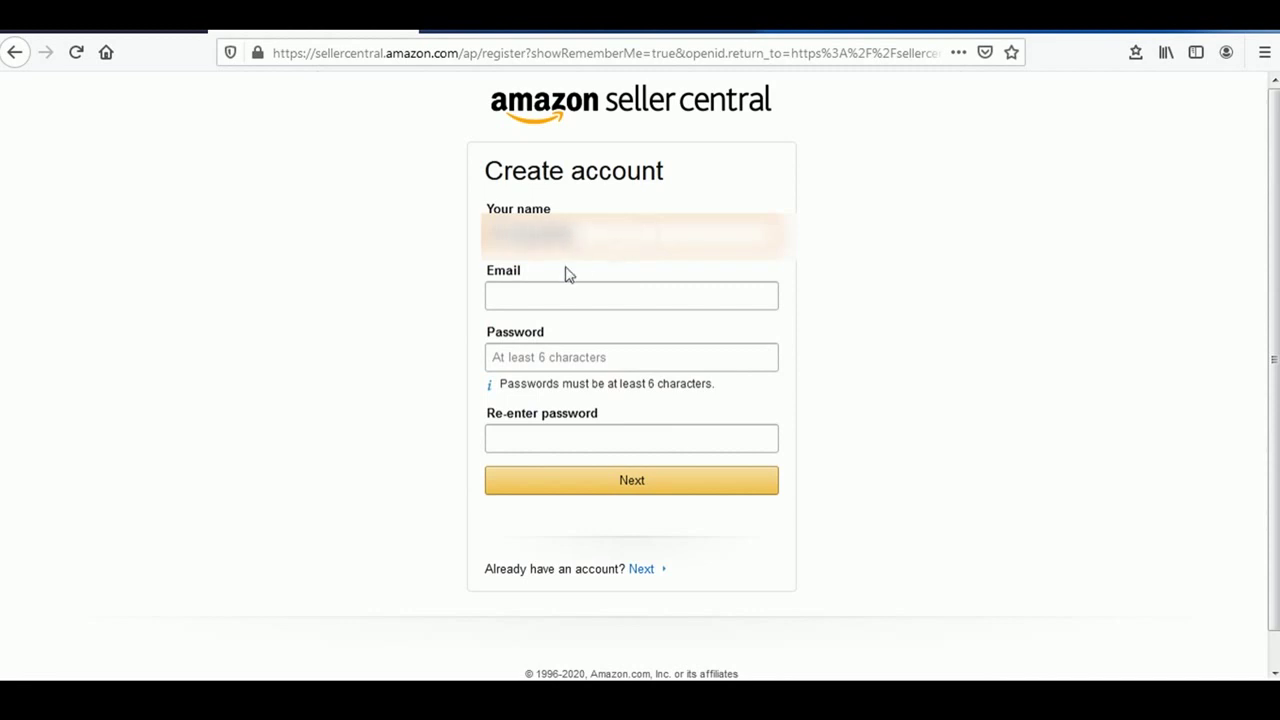
click(540, 296)
text(???????)
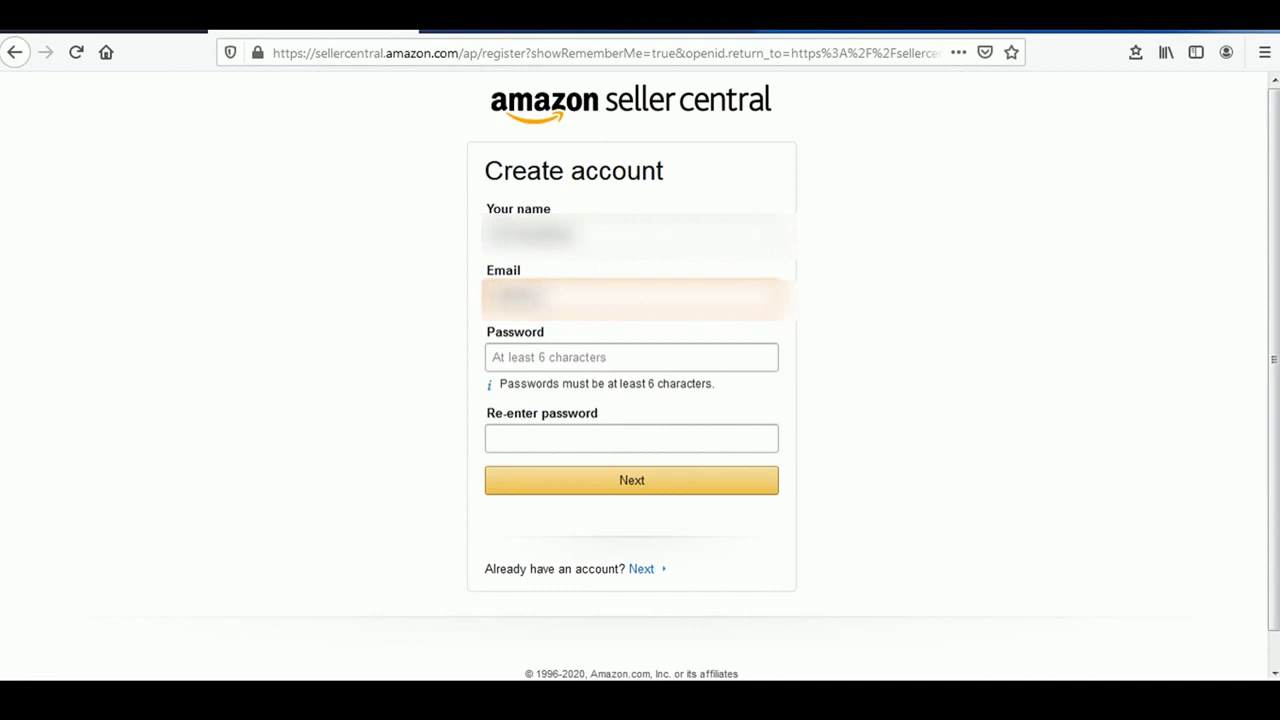
text(??????)
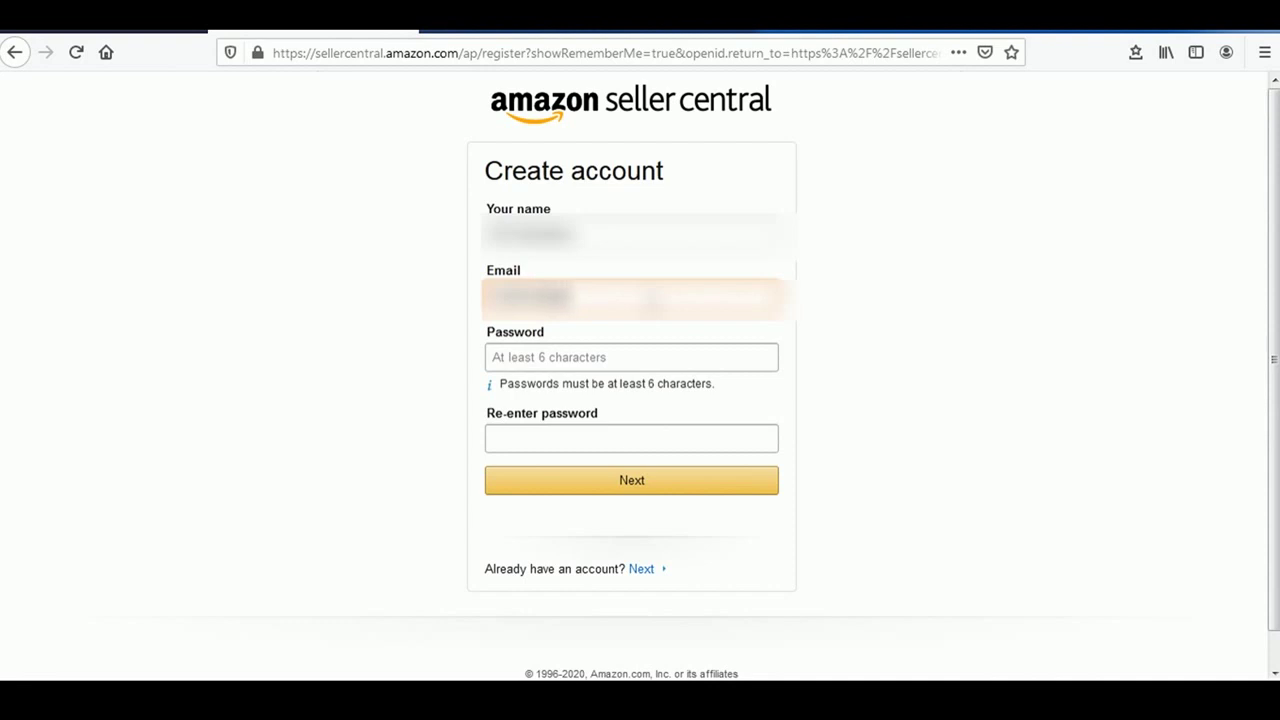
text(??????)
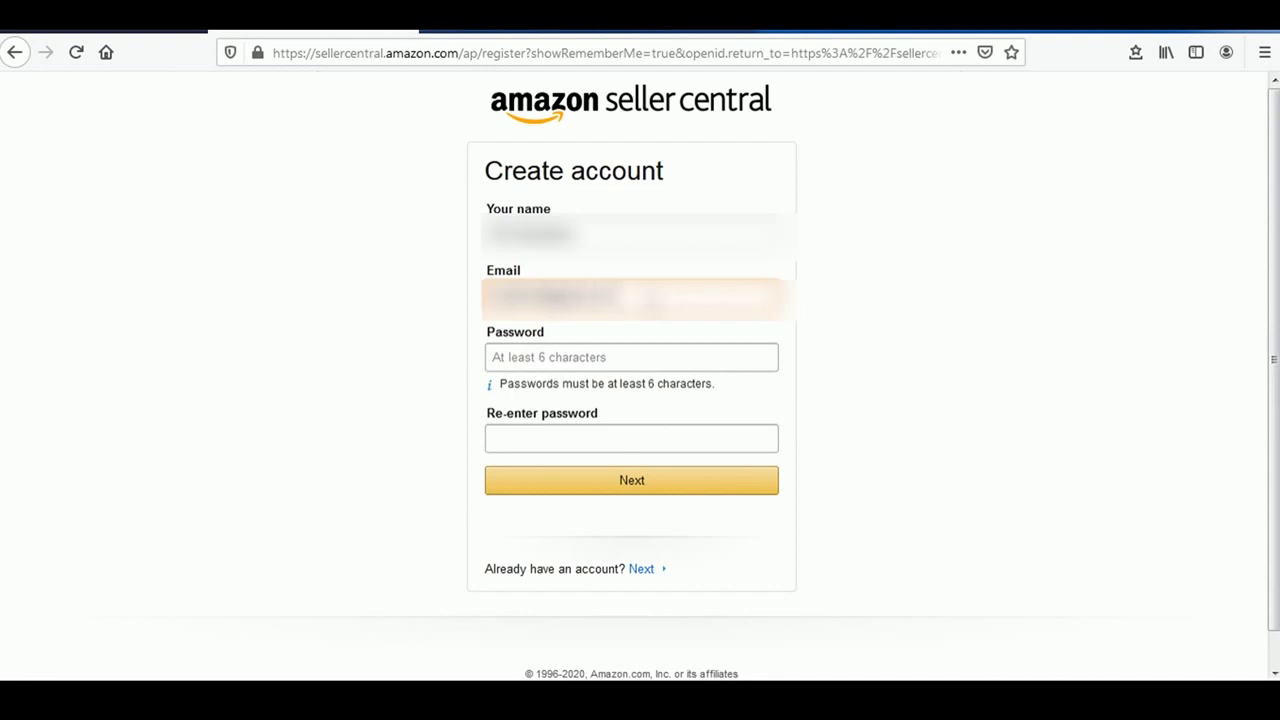
click(618, 362)
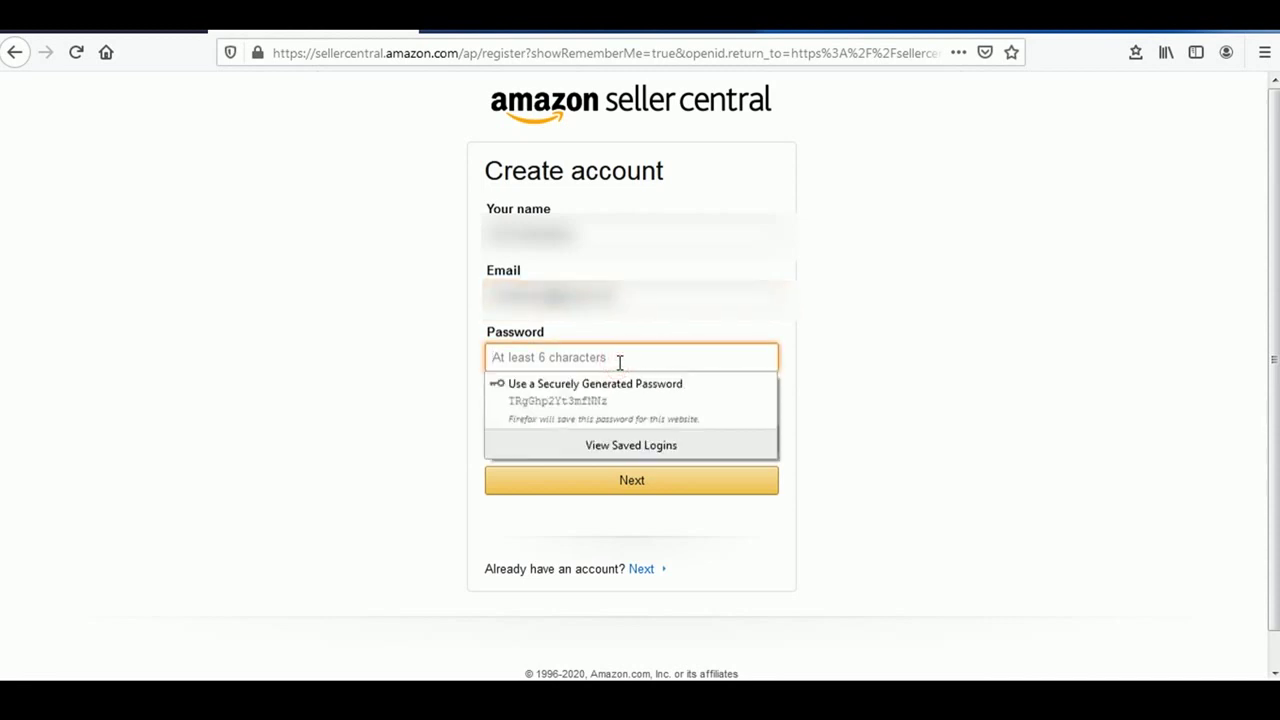
text(??????)
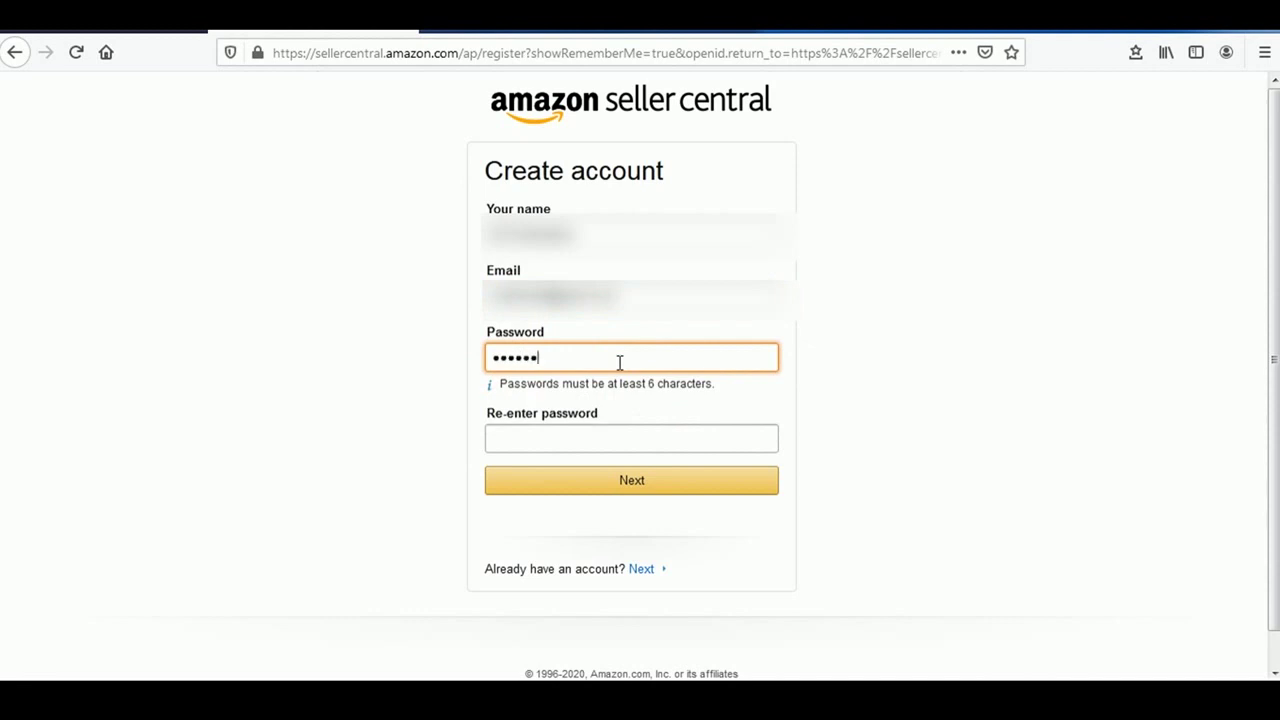
text(???)
click(533, 441)
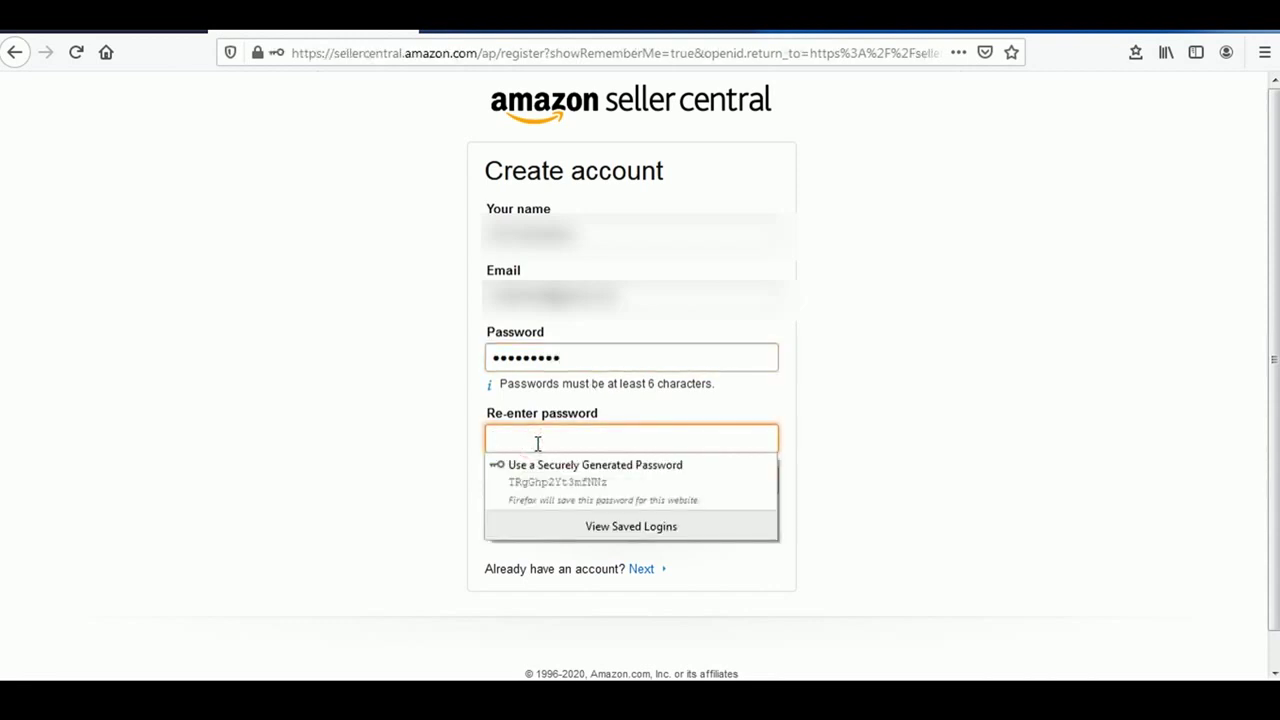
text(??????)
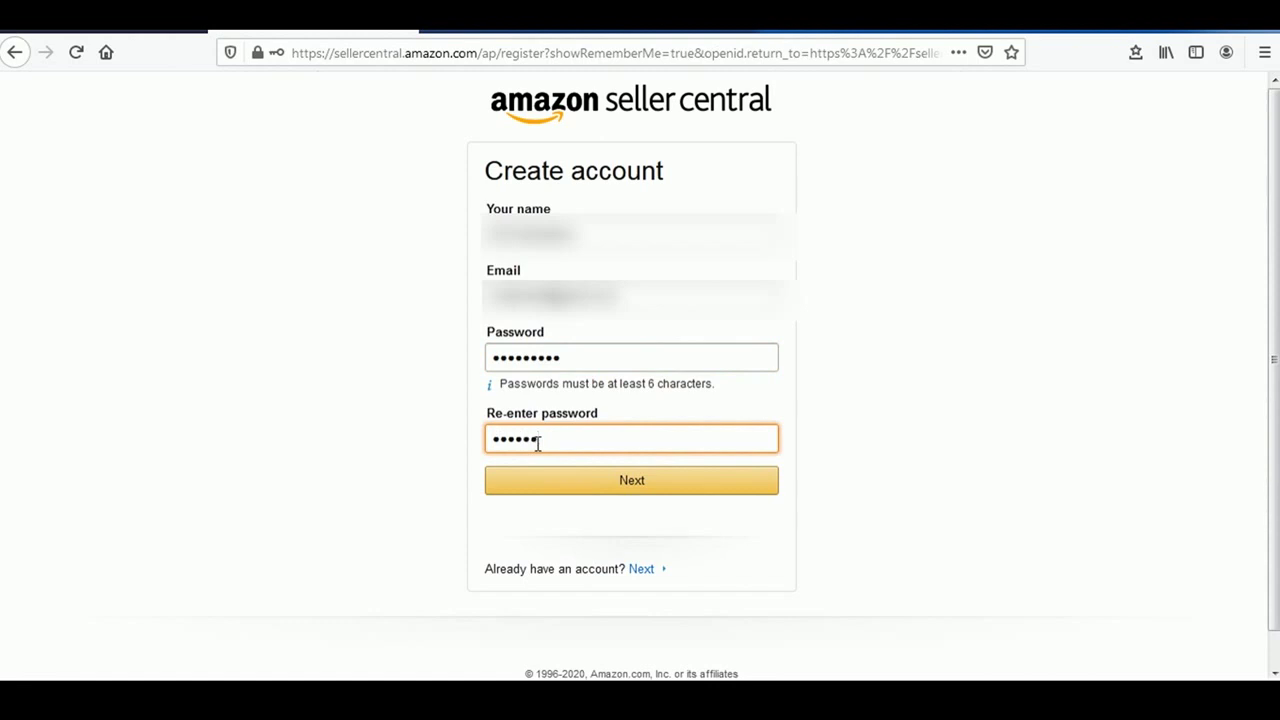
text(???)
click(638, 484)
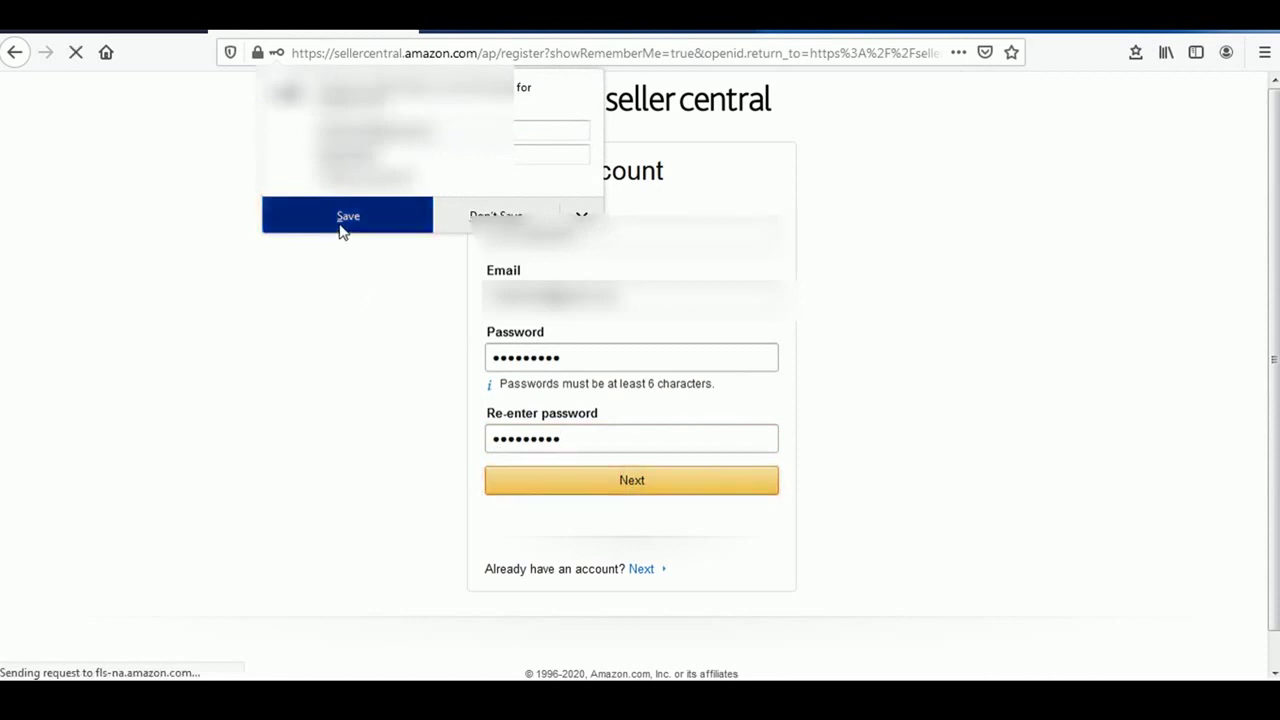
click(343, 218)
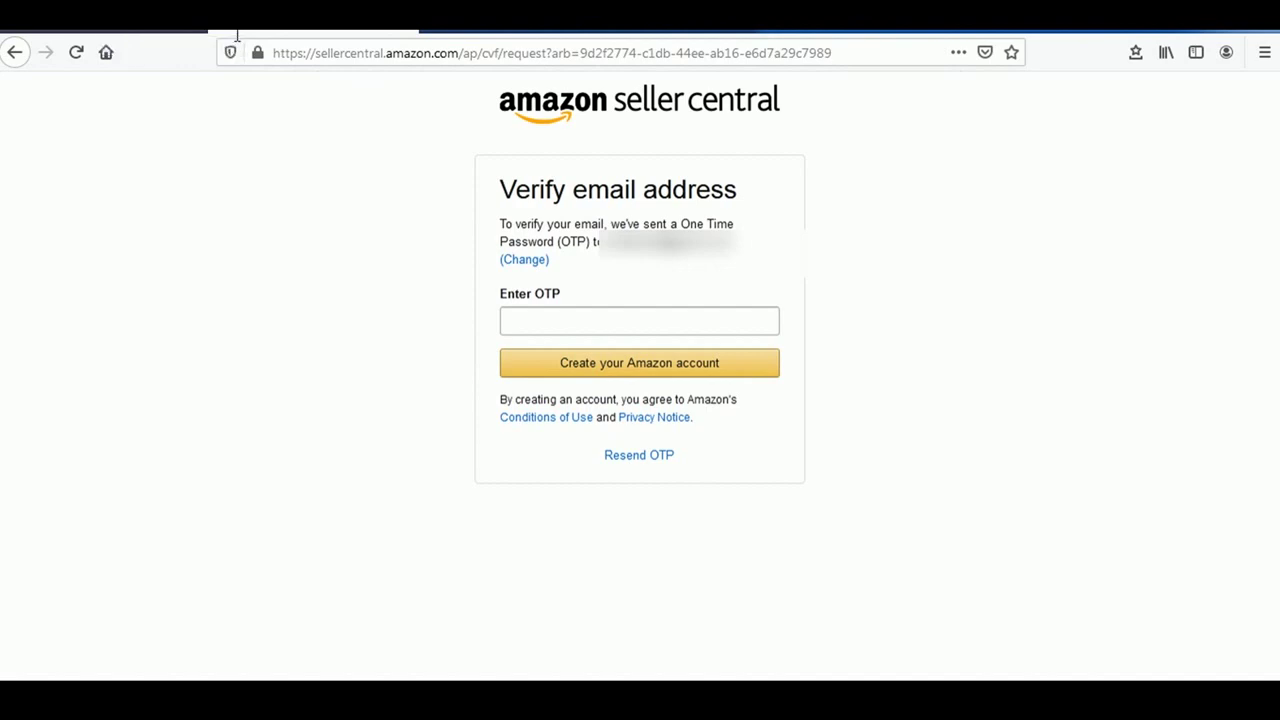
Sign in to Gmail, open Amazon's verification email, and copy its one-time password.
click(237, 37)
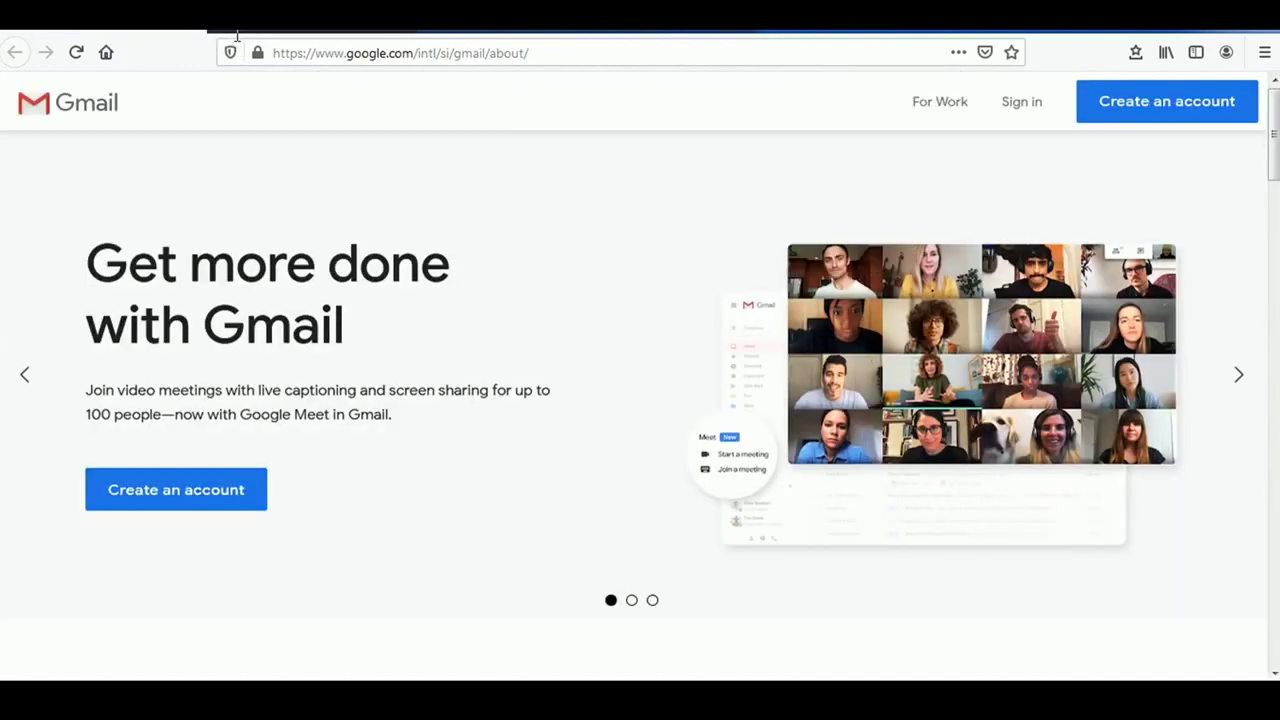
click(1020, 106)
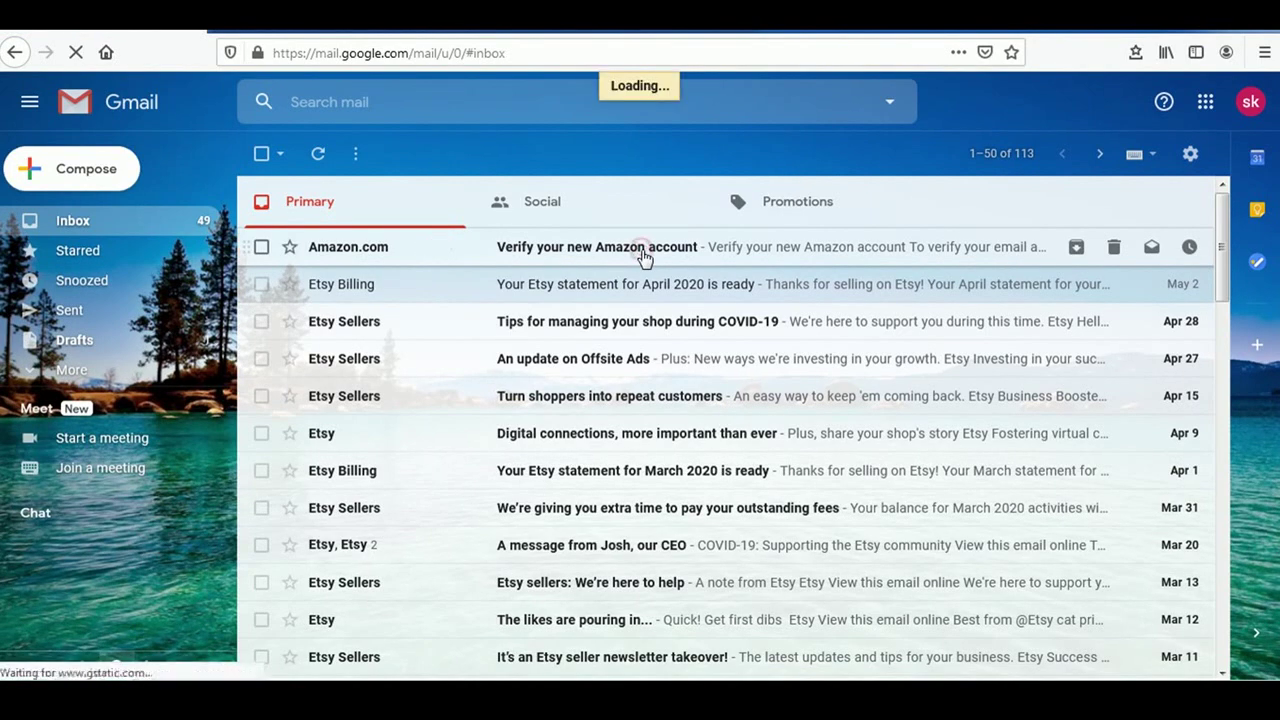
click(643, 256)
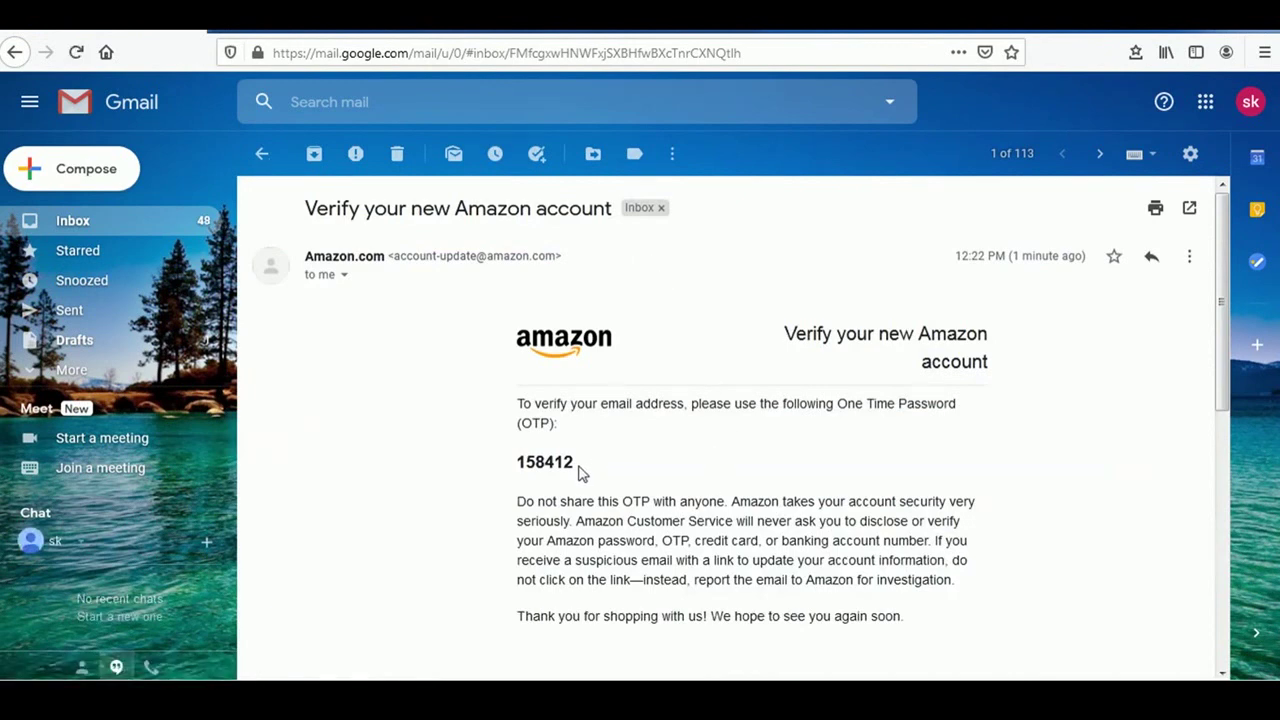
mouse_move(578, 468)
mouse_down()
mouse_move(517, 474)
mouse_move(517, 458)
mouse_move(576, 460)
mouse_up()
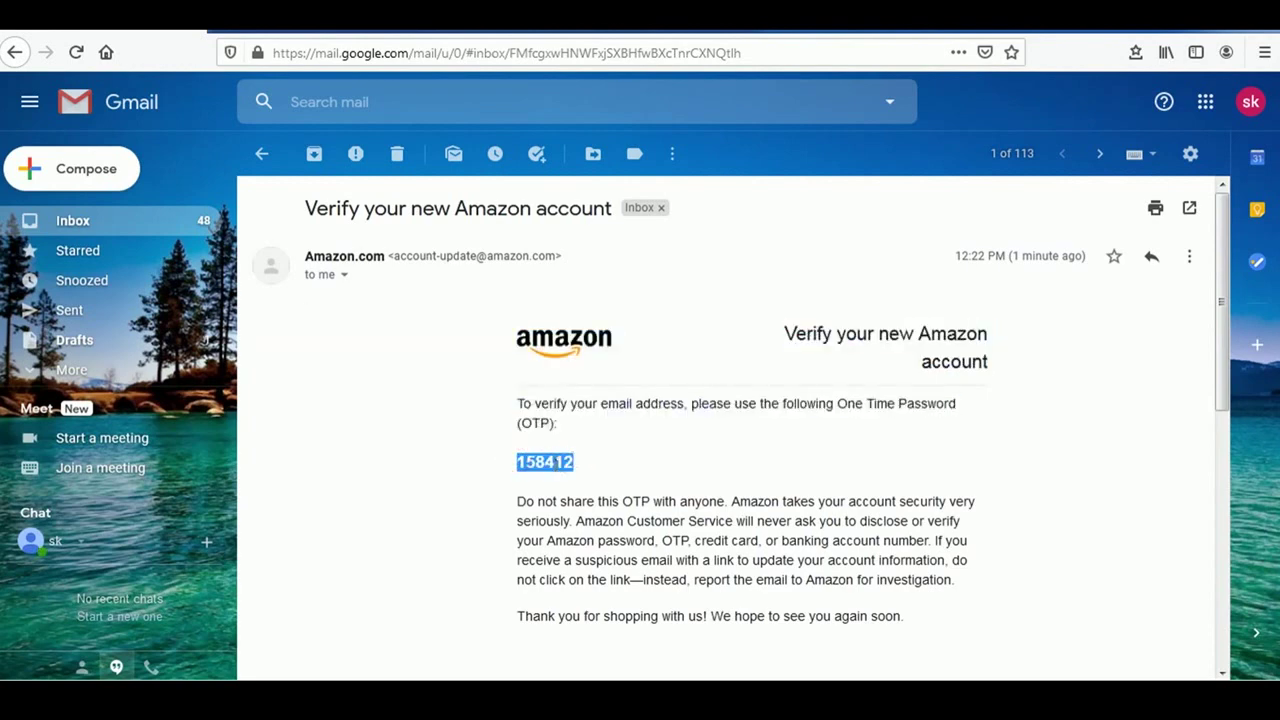
right_click(576, 462)
click(592, 479)
Paste the copied one-time password into the Enter OTP field and create the Amazon account.
click(472, 700)
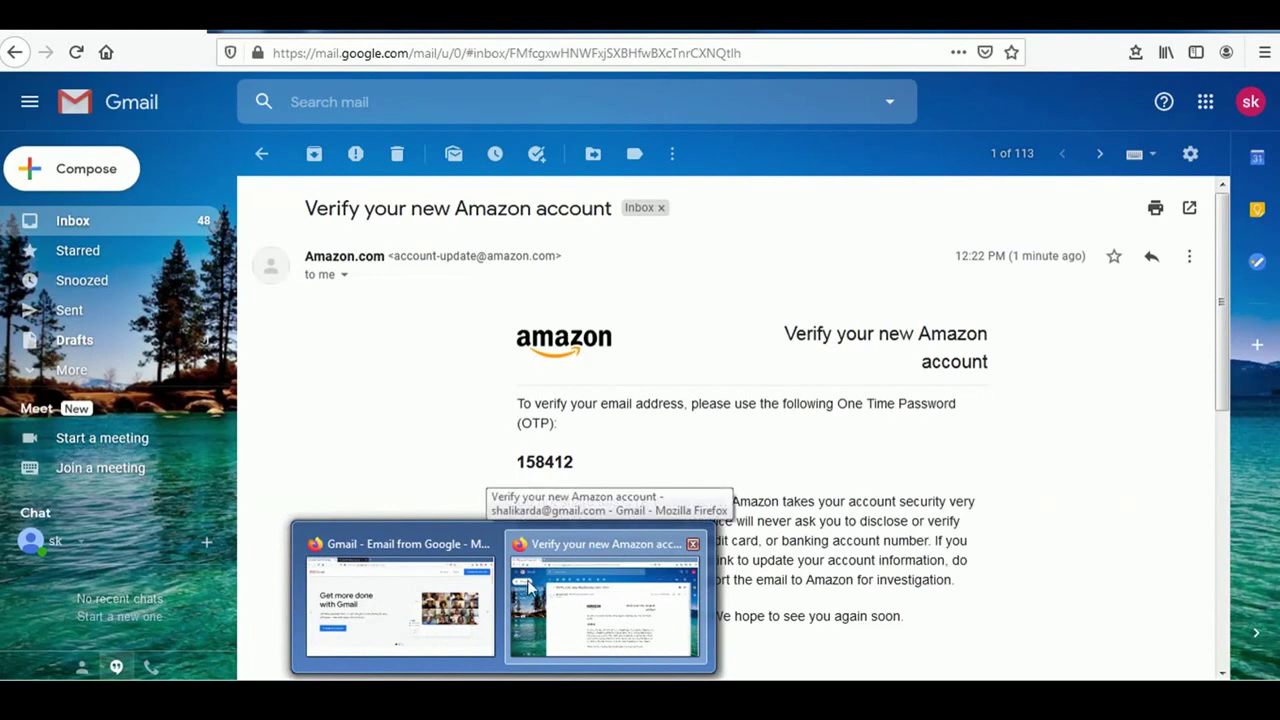
click(530, 590)
mouse_move(519, 677)
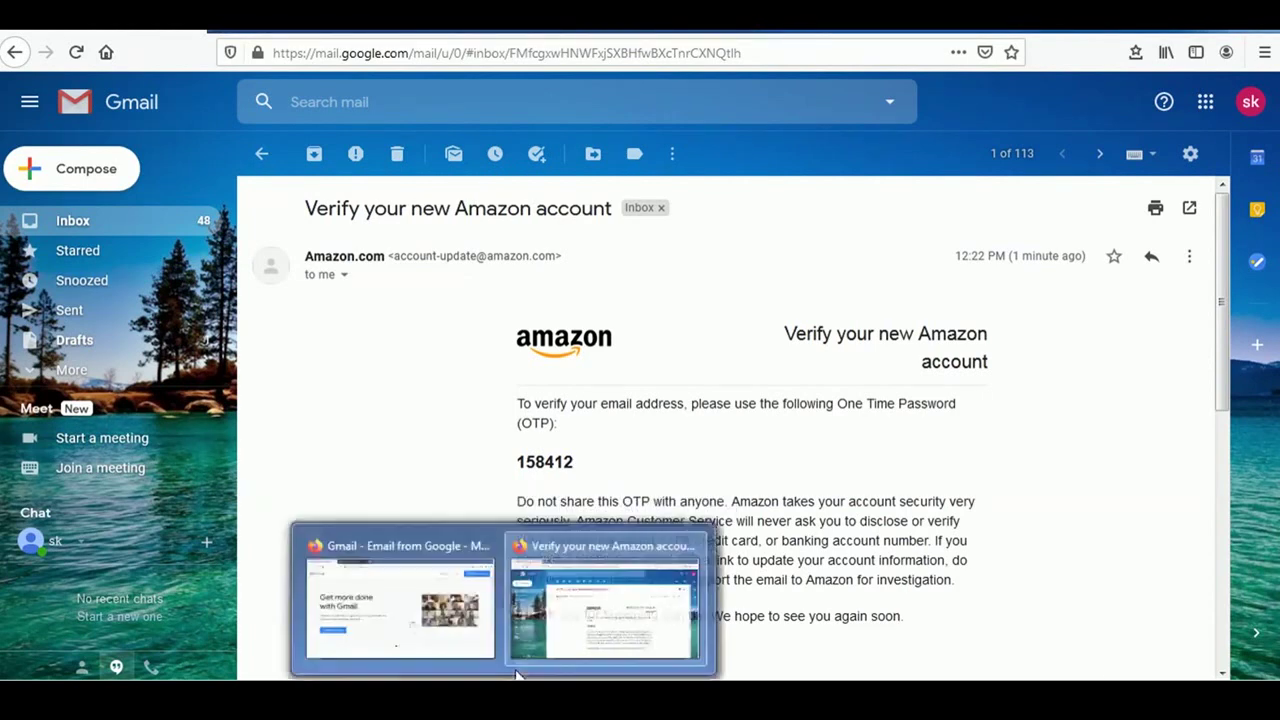
click(447, 624)
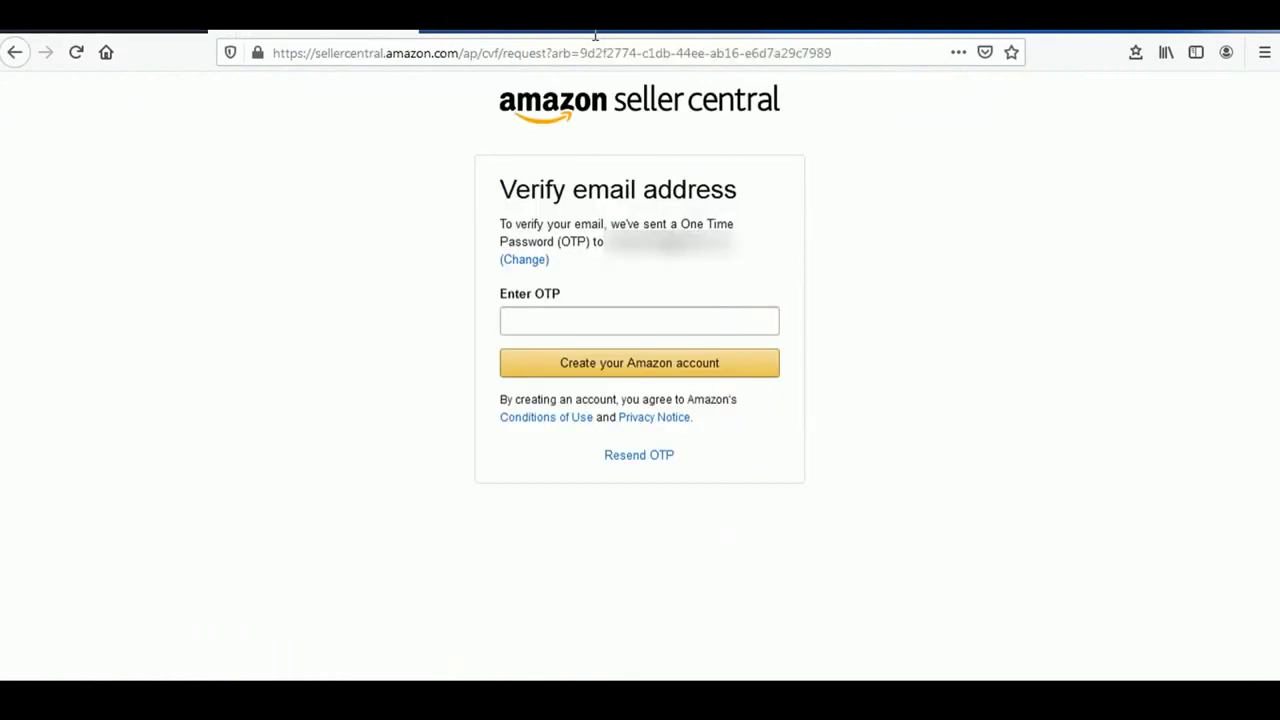
click(524, 316)
right_click(524, 316)
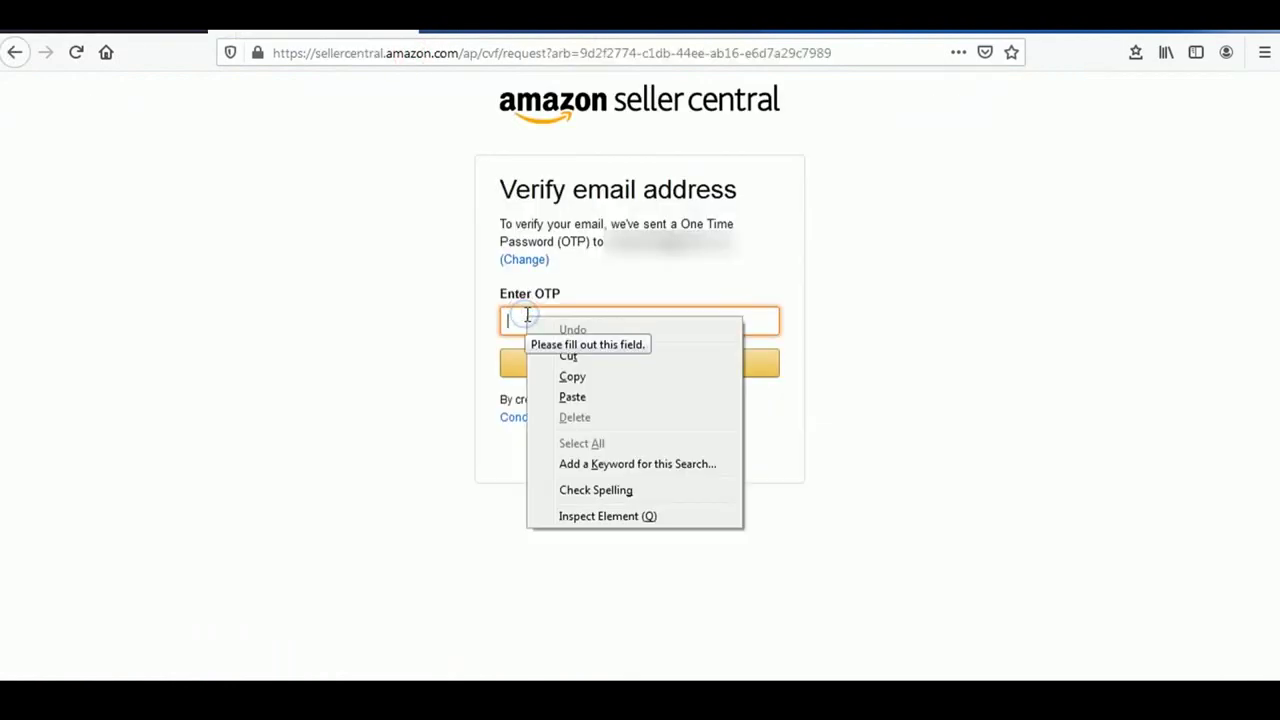
click(580, 396)
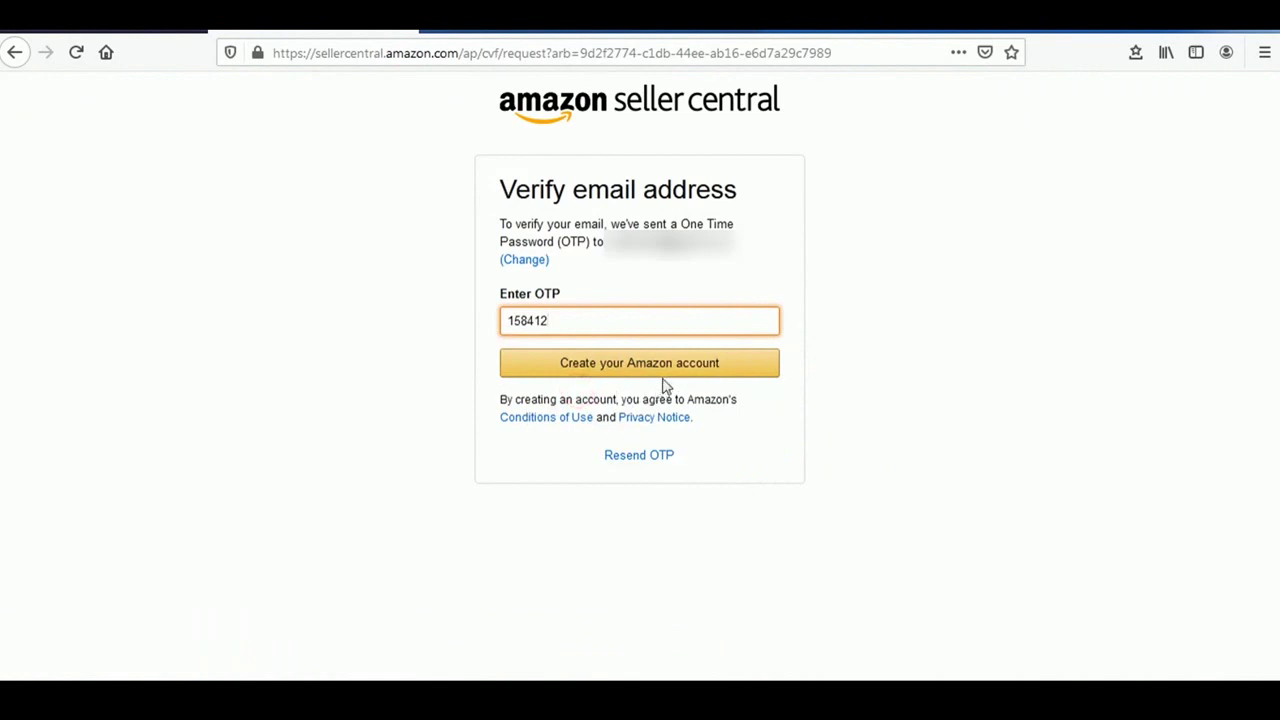
click(662, 370)
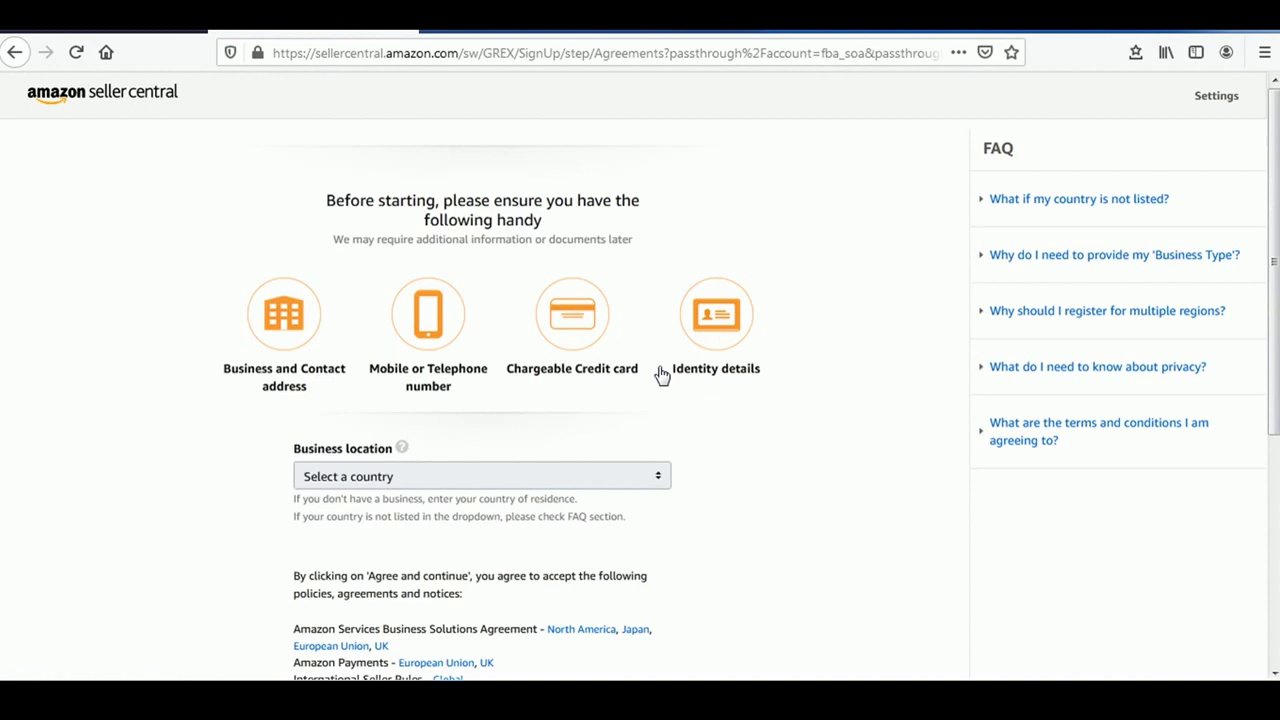
Dismiss the colour-scheme warning and review the business location requirements on the sign-up page.
scroll(662, 375, down, 3)
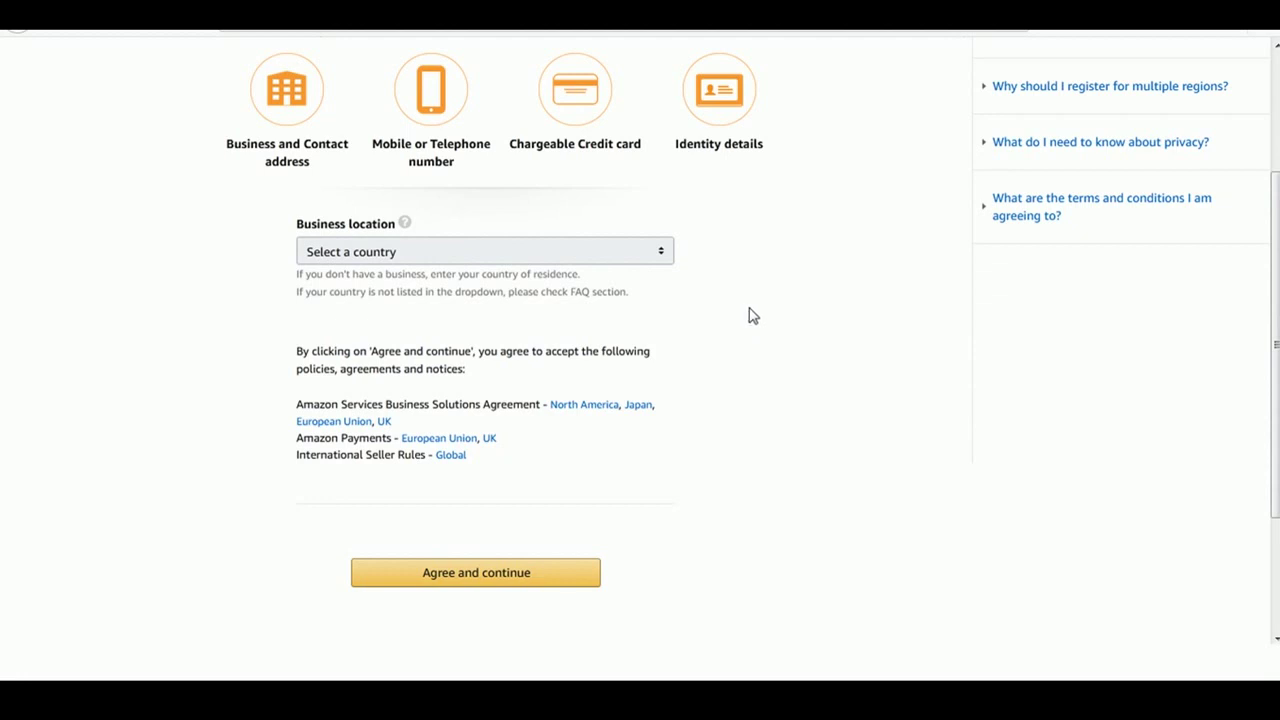
scroll(752, 315, up, 1)
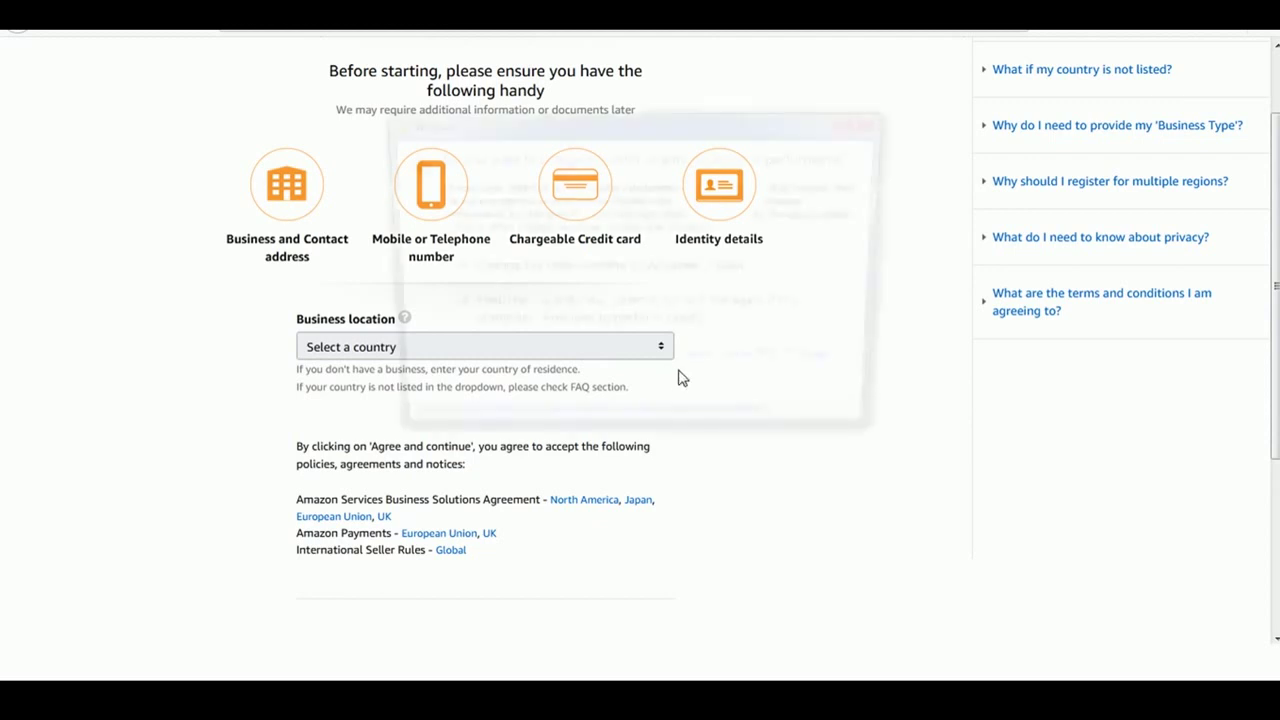
click(752, 370)
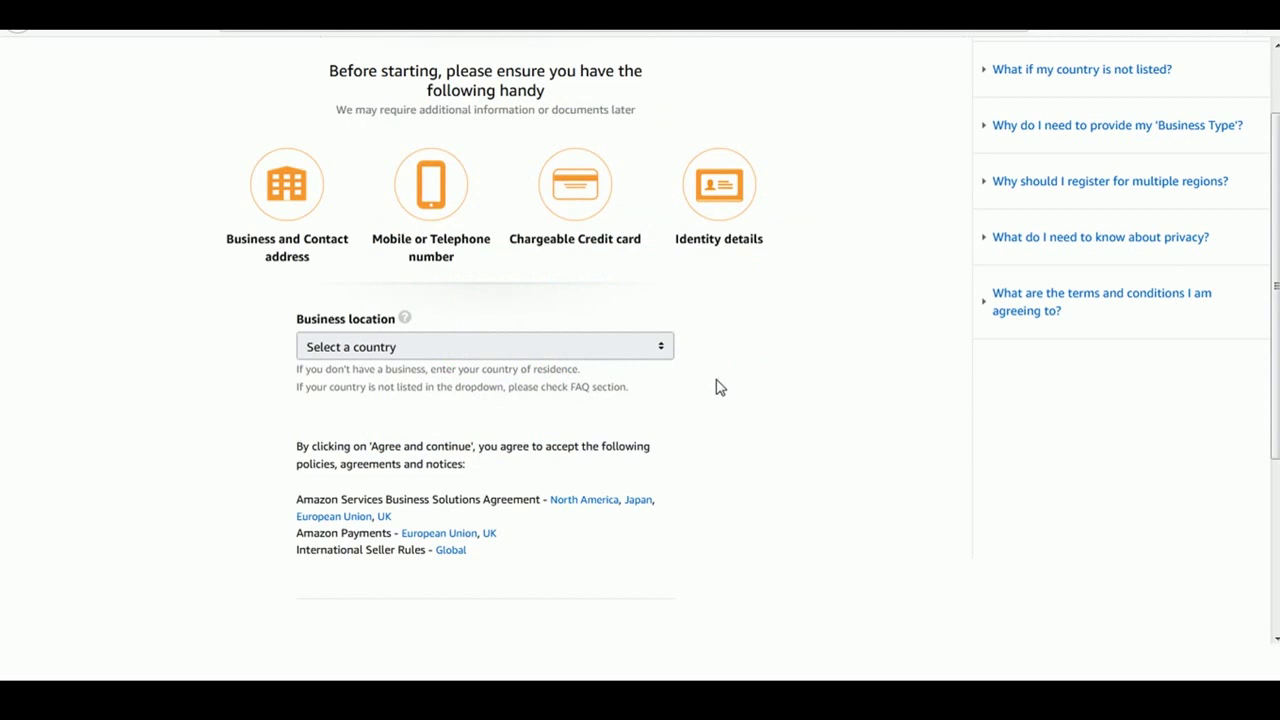
scroll(722, 390, down, 2)
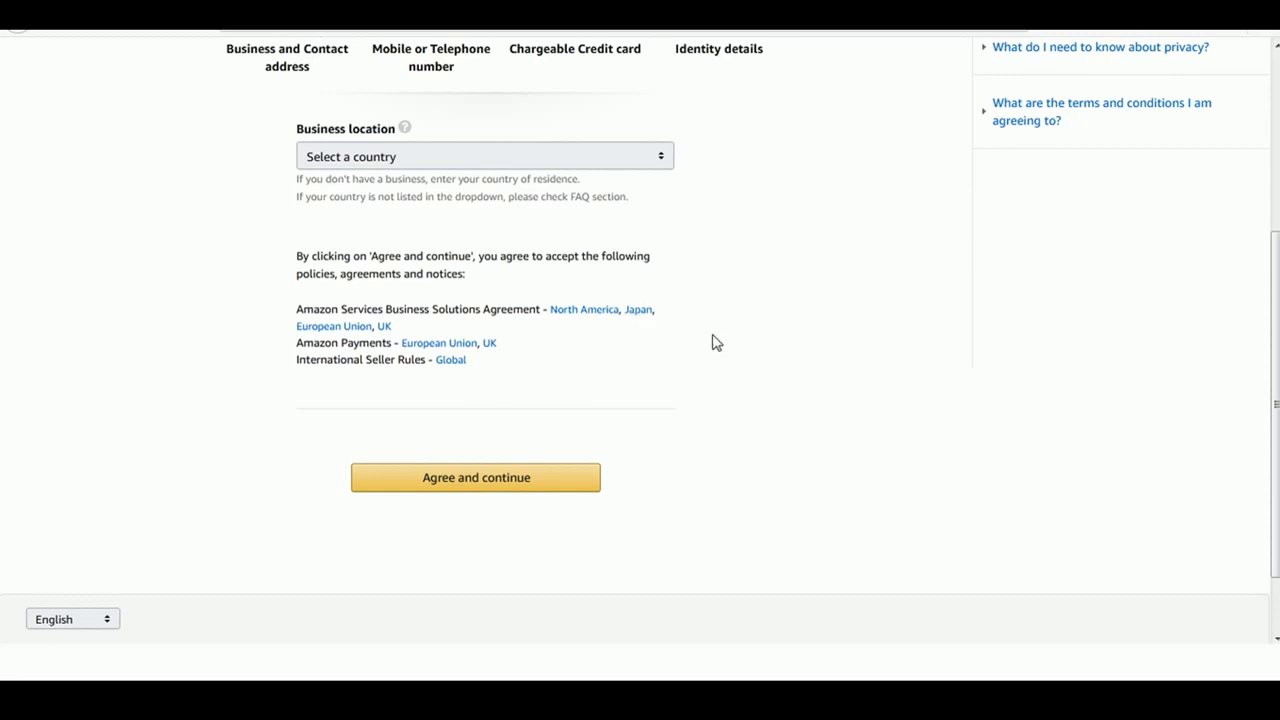
scroll(717, 343, up, 2)
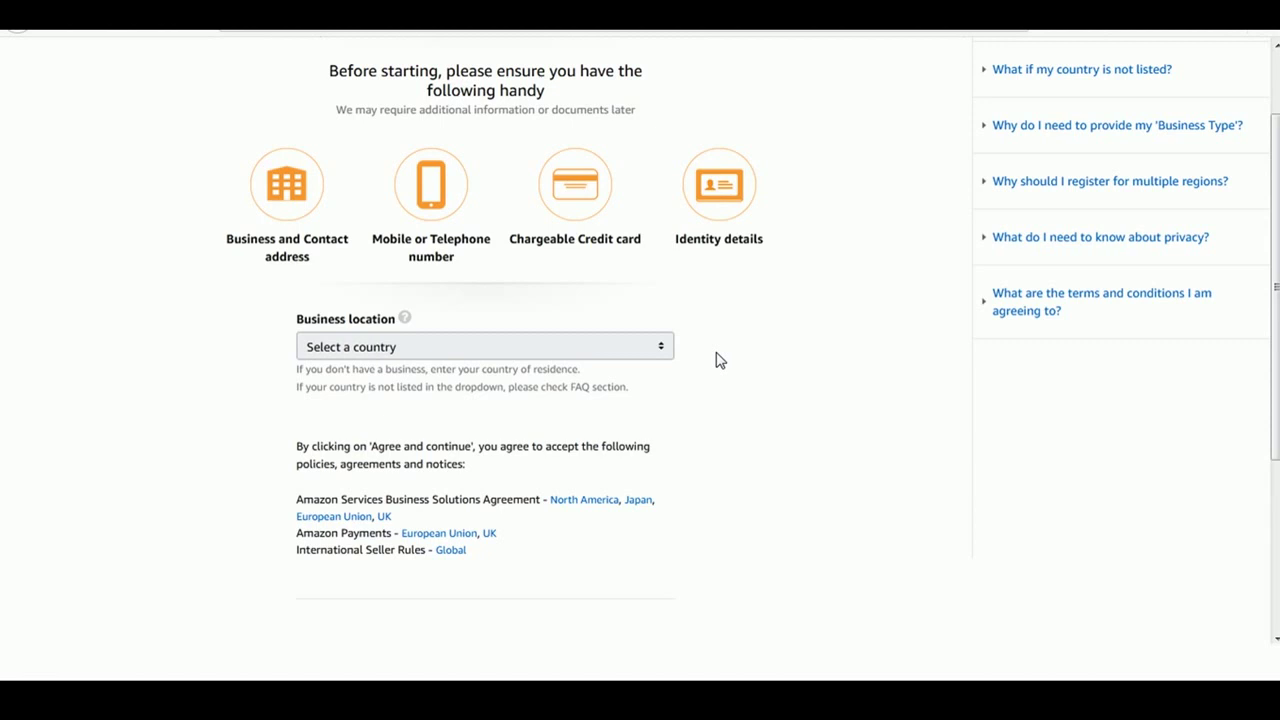
scroll(716, 360, up, 2)
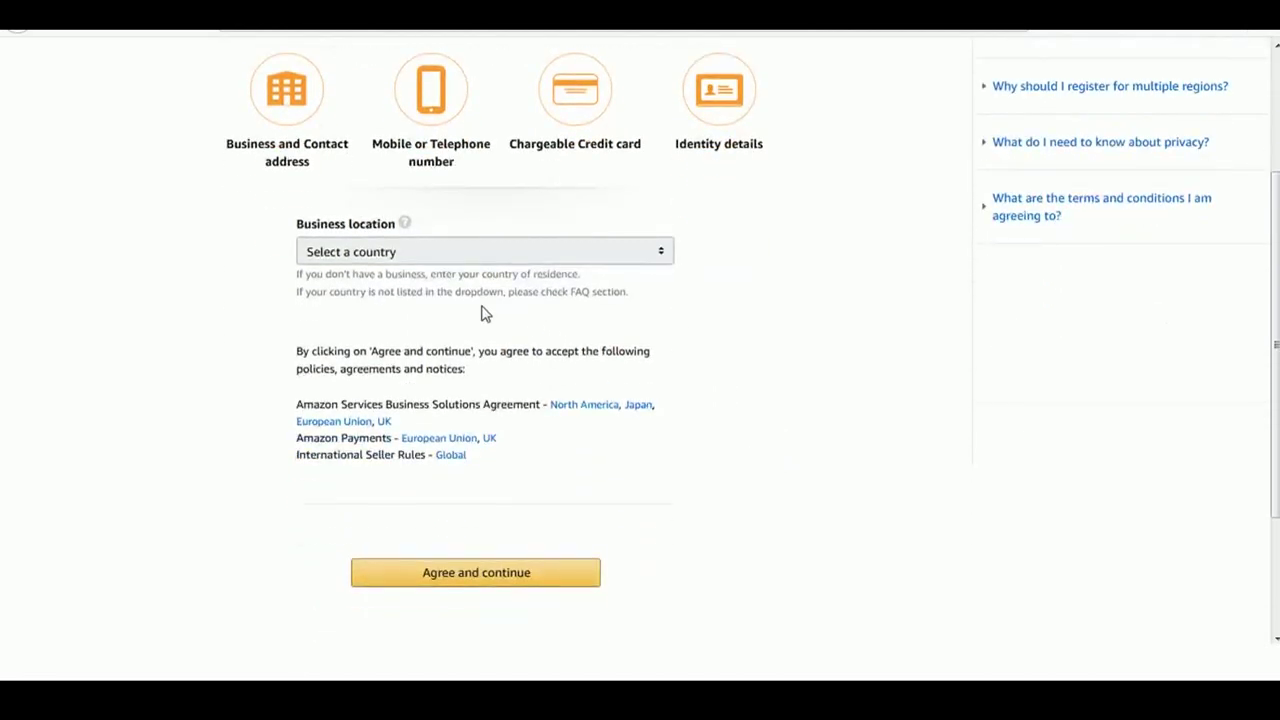
click(662, 256)
scroll(655, 325, down, 9)
scroll(650, 332, down, 4)
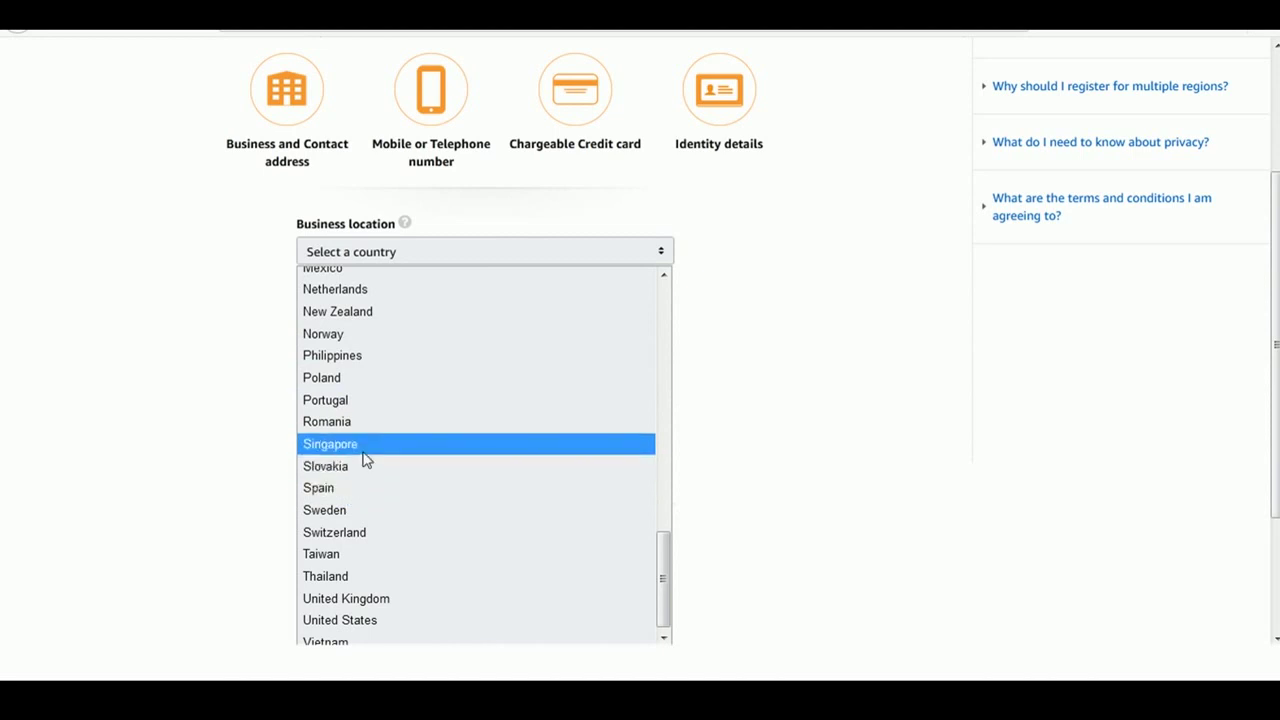
scroll(468, 523, down, 1)
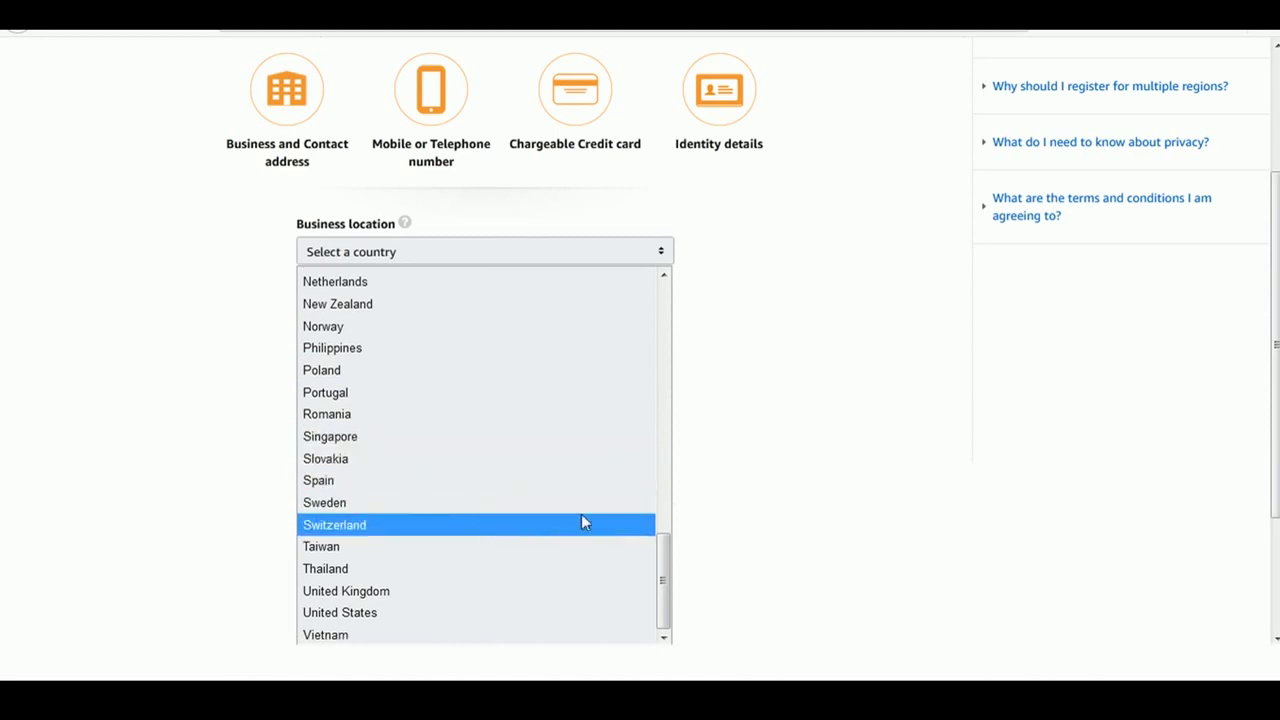
click(617, 254)
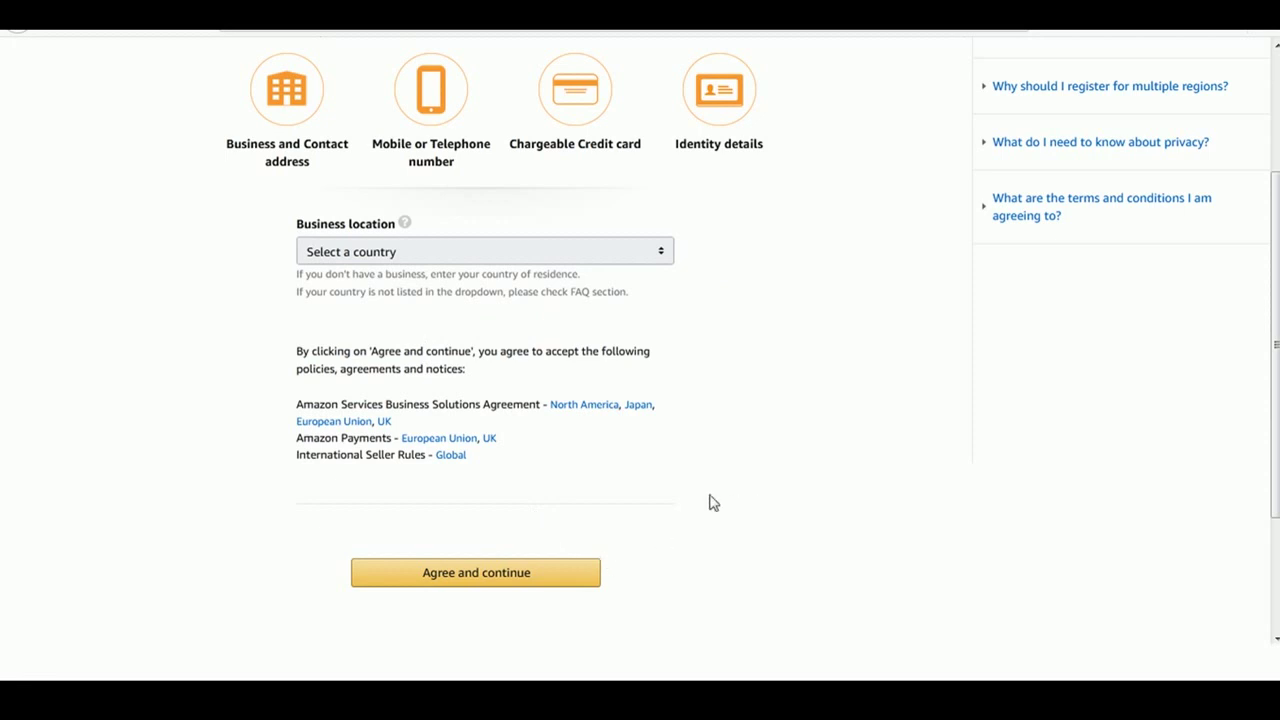
scroll(741, 432, up, 2)
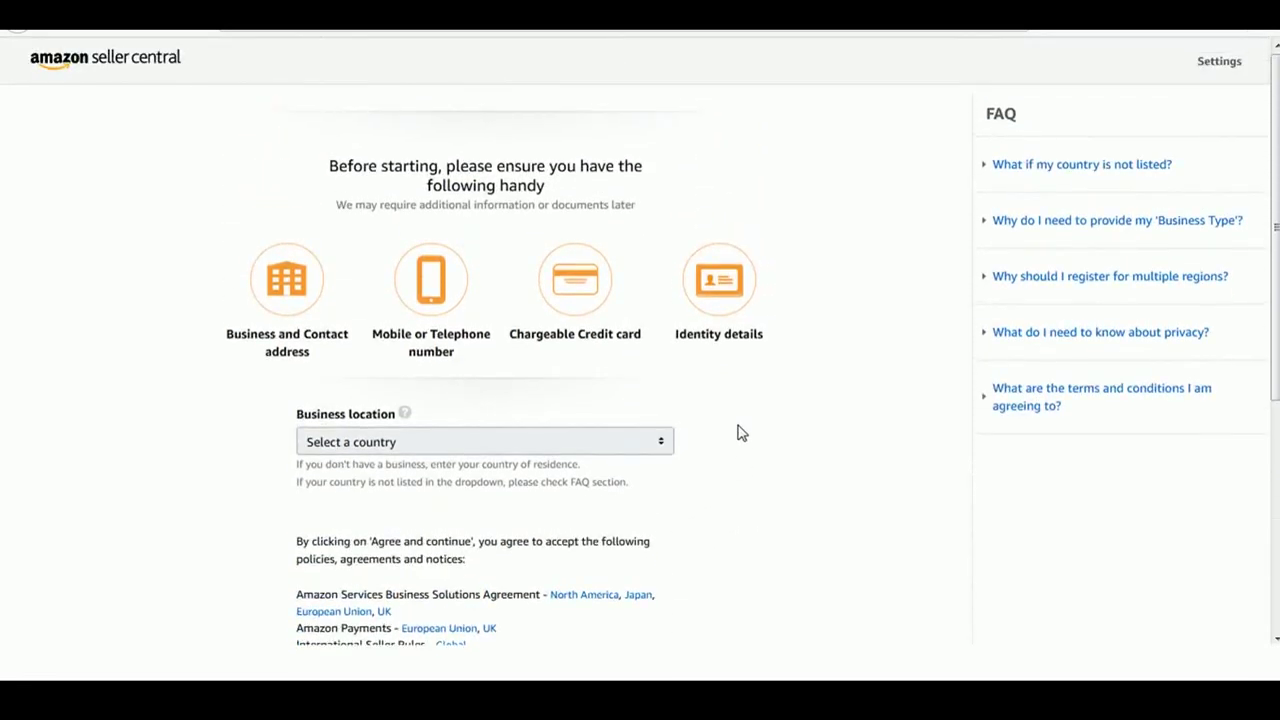
scroll(741, 432, down, 1)
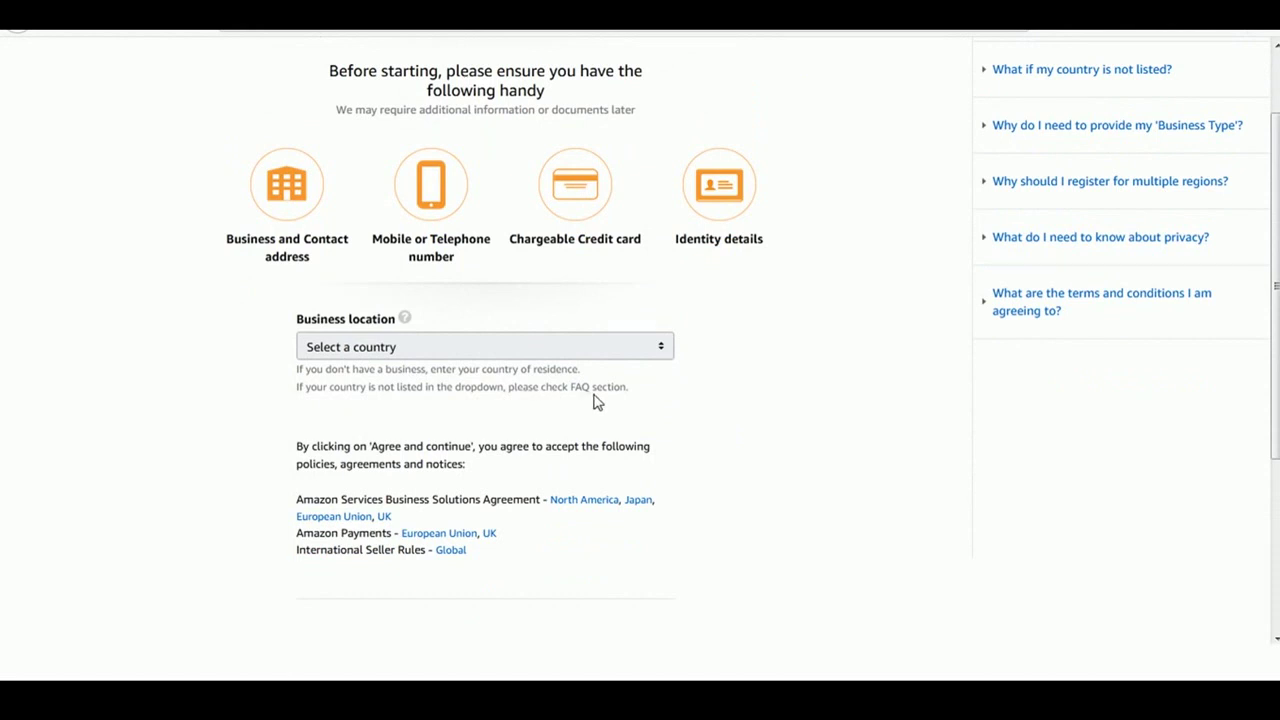
Expand 'What if my country is not listed?' and follow its 'click here' link.
scroll(848, 393, up, 1)
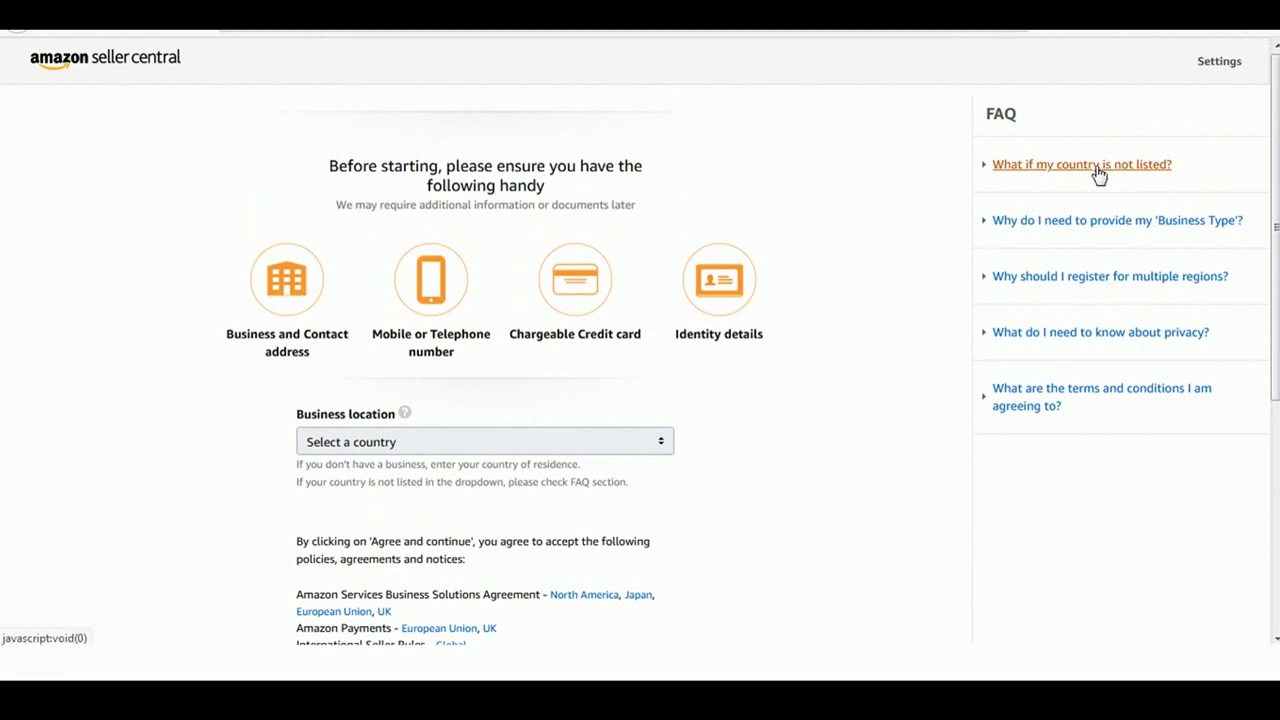
click(1099, 174)
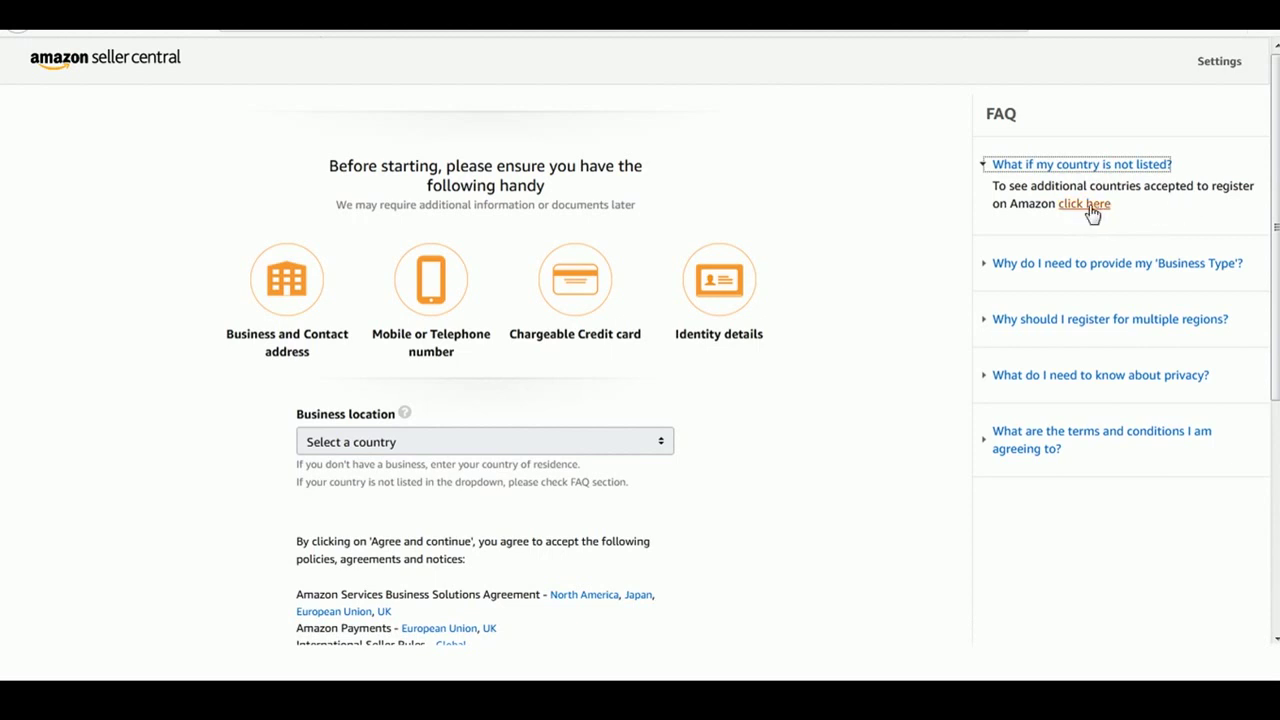
click(1090, 207)
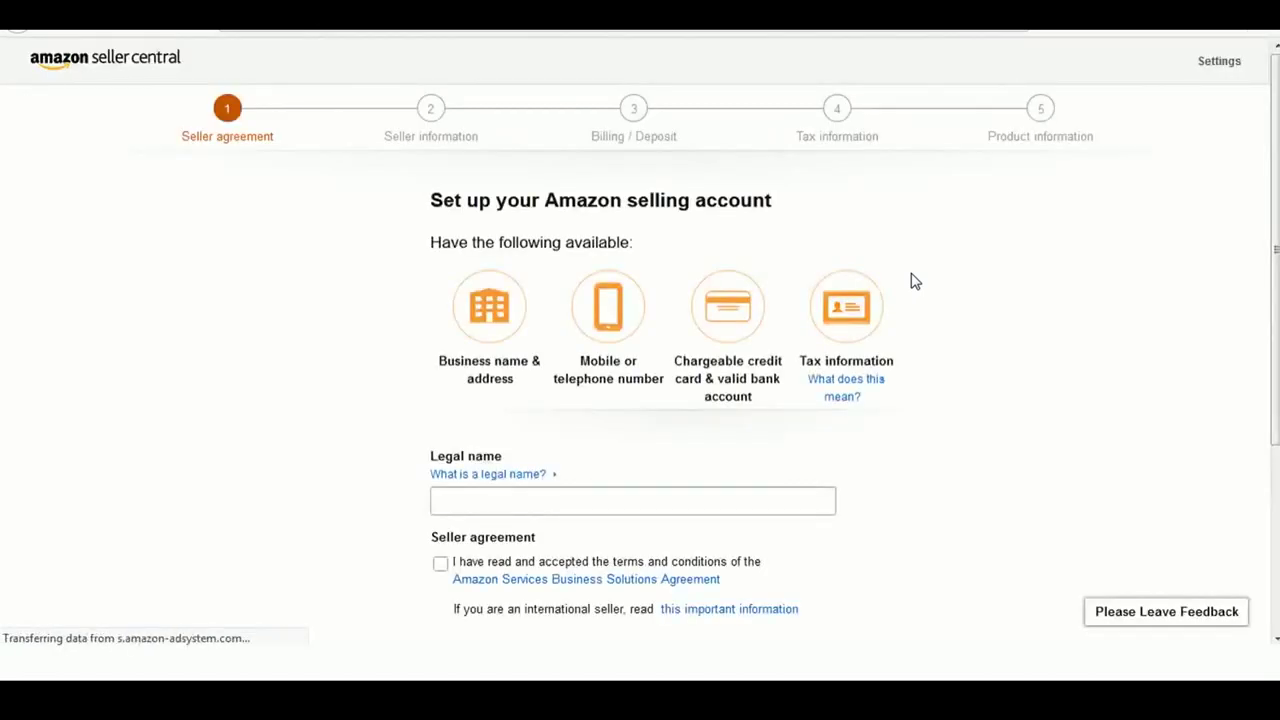
Enter the legal name, accept the Business Solutions Agreement, and submit the Seller agreement step.
scroll(910, 285, down, 3)
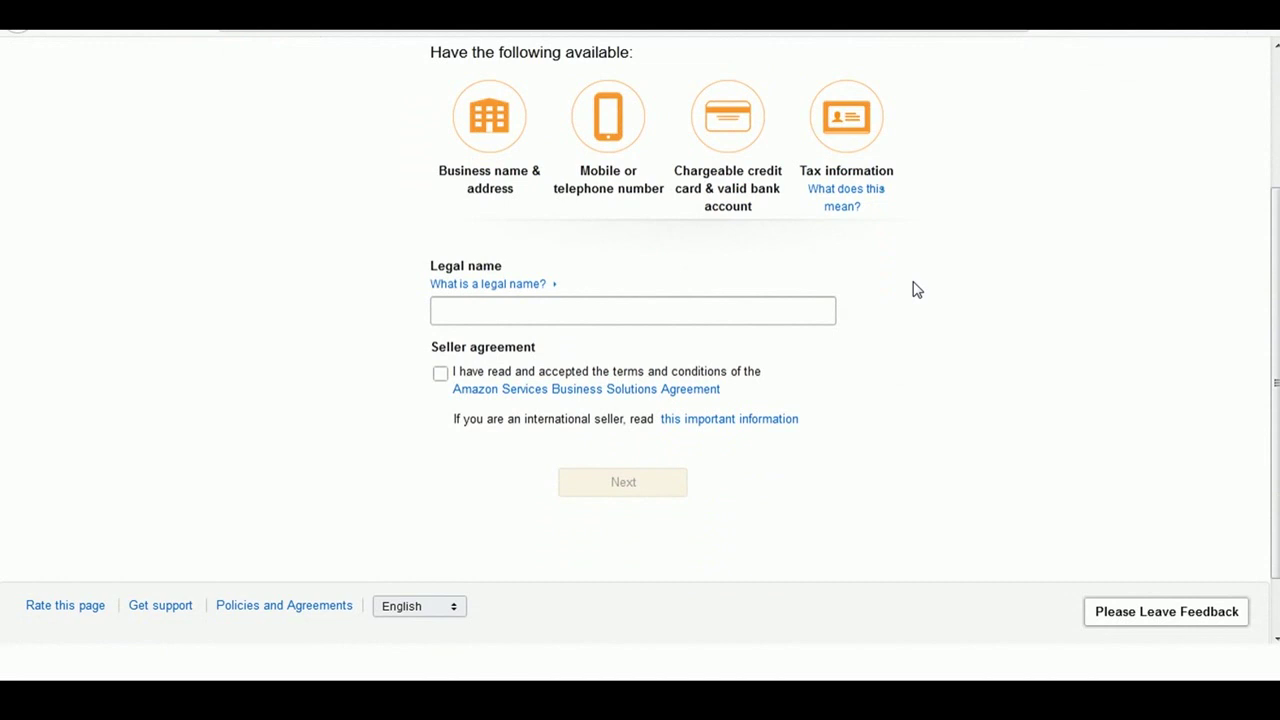
scroll(916, 289, up, 1)
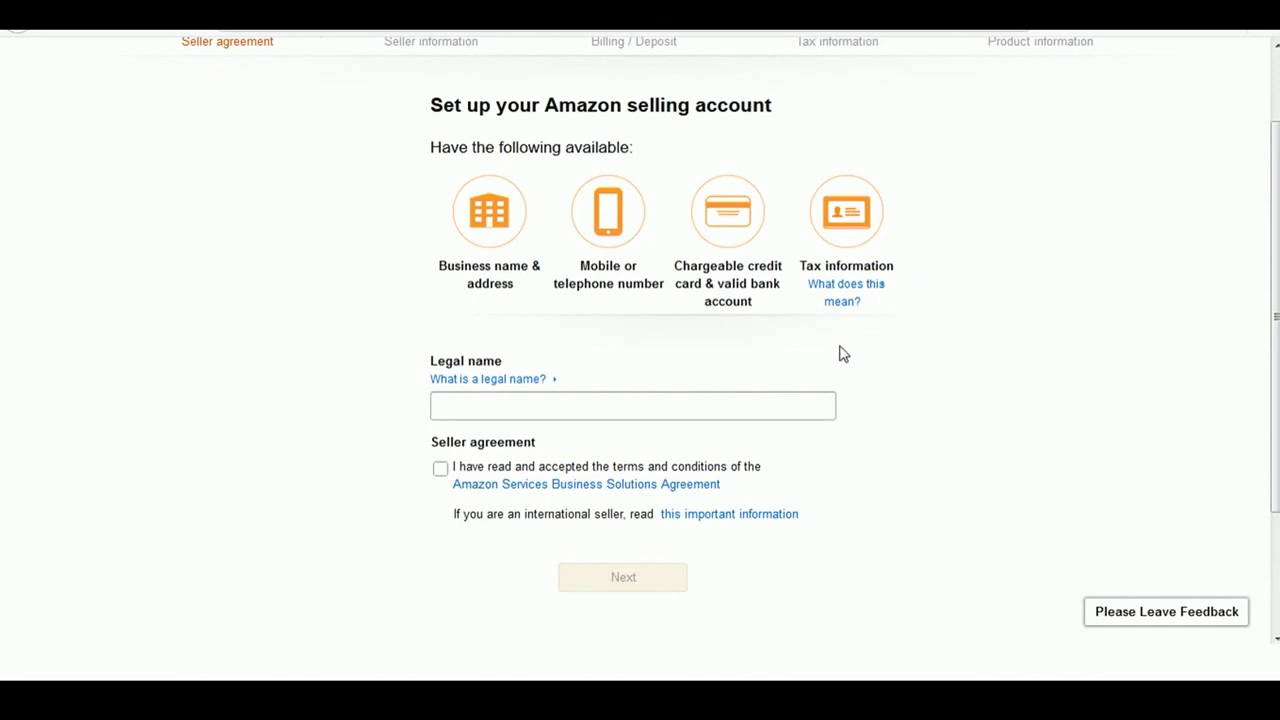
scroll(840, 351, up, 1)
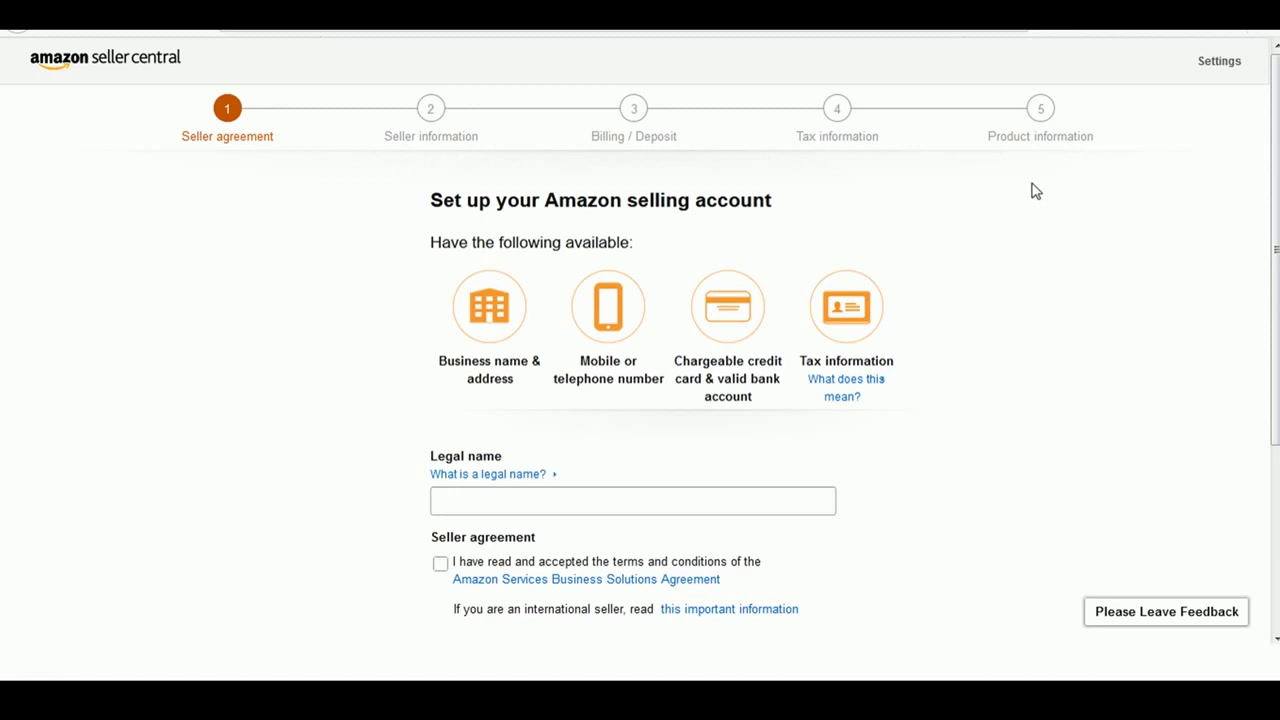
scroll(1026, 200, down, 1)
scroll(960, 251, down, 1)
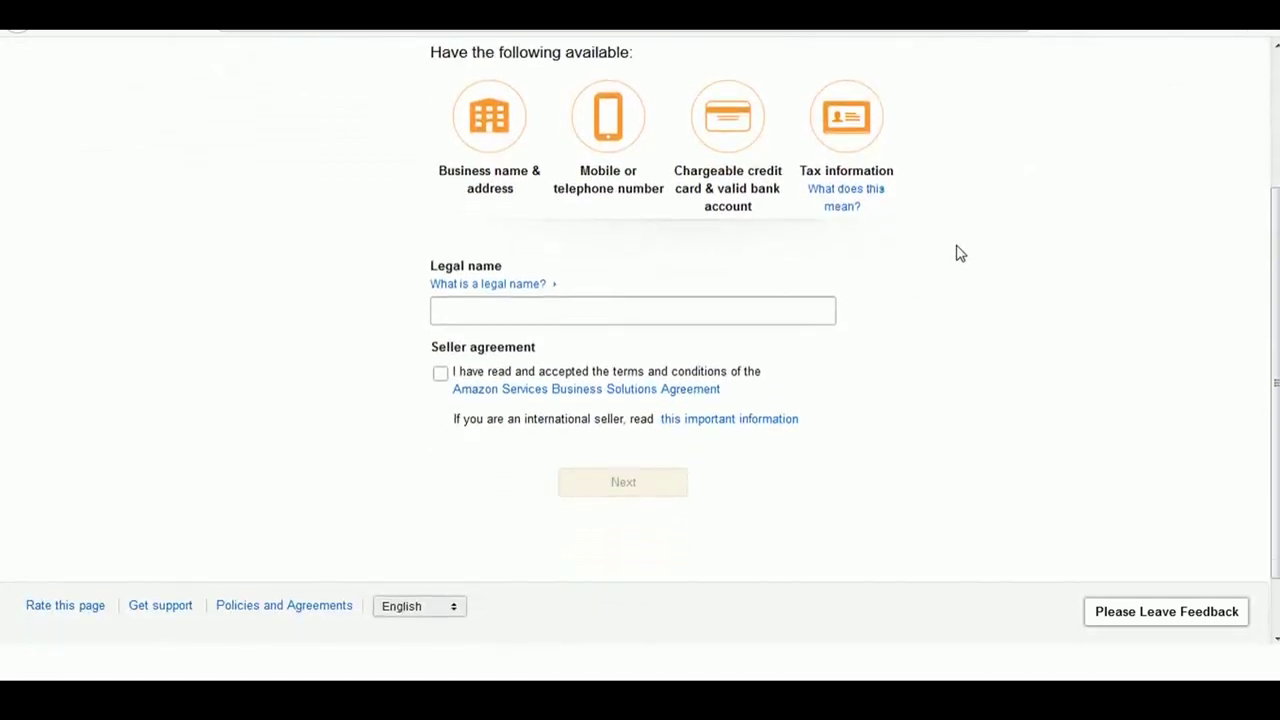
click(546, 311)
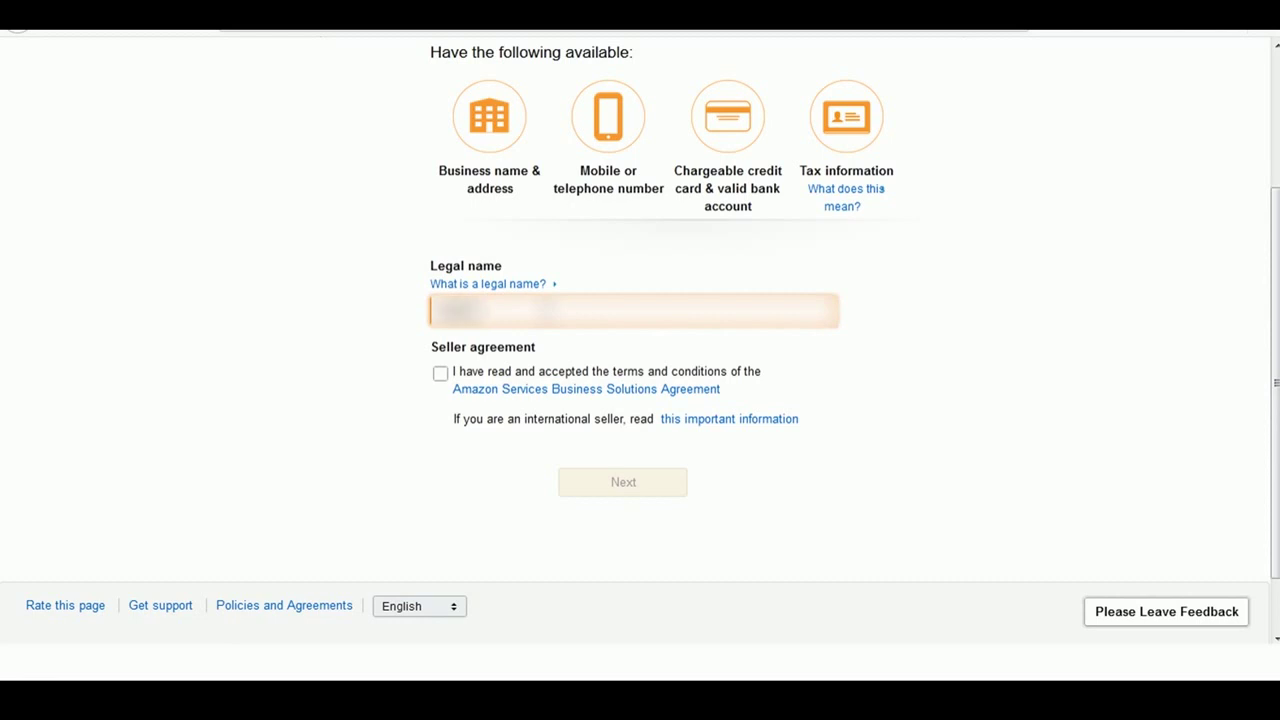
text(****)
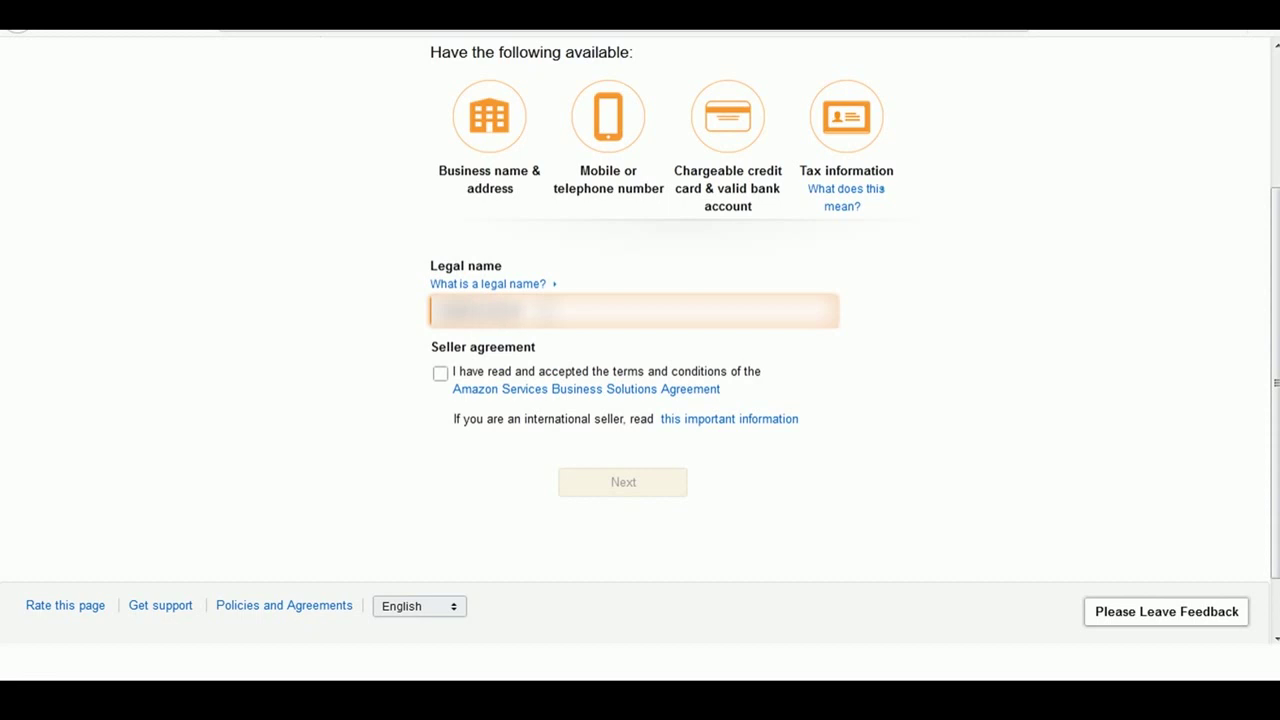
text(***)
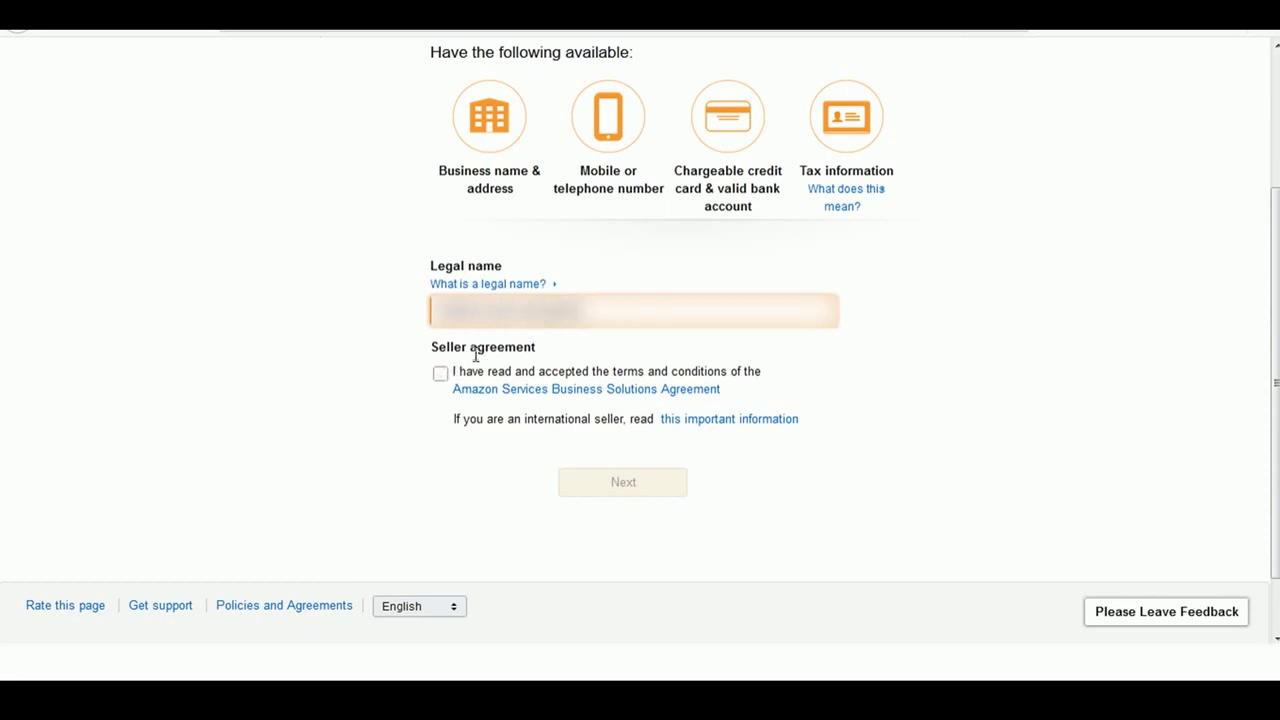
click(440, 375)
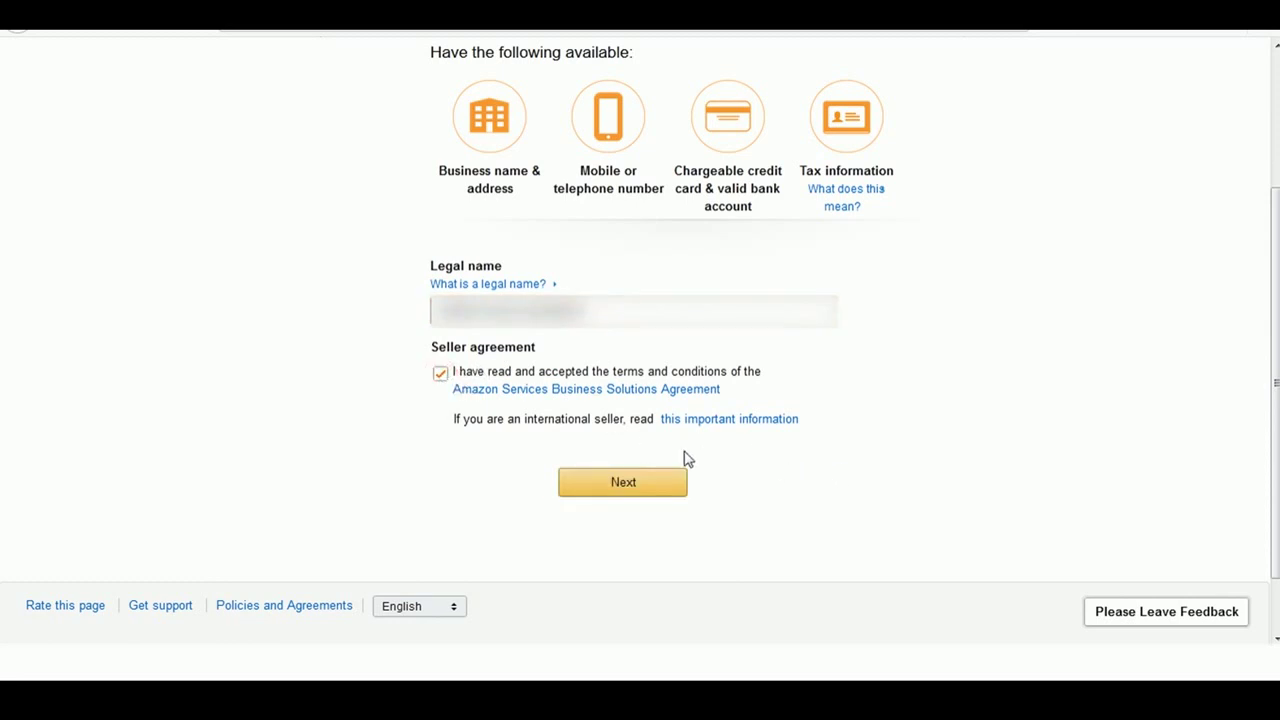
click(624, 484)
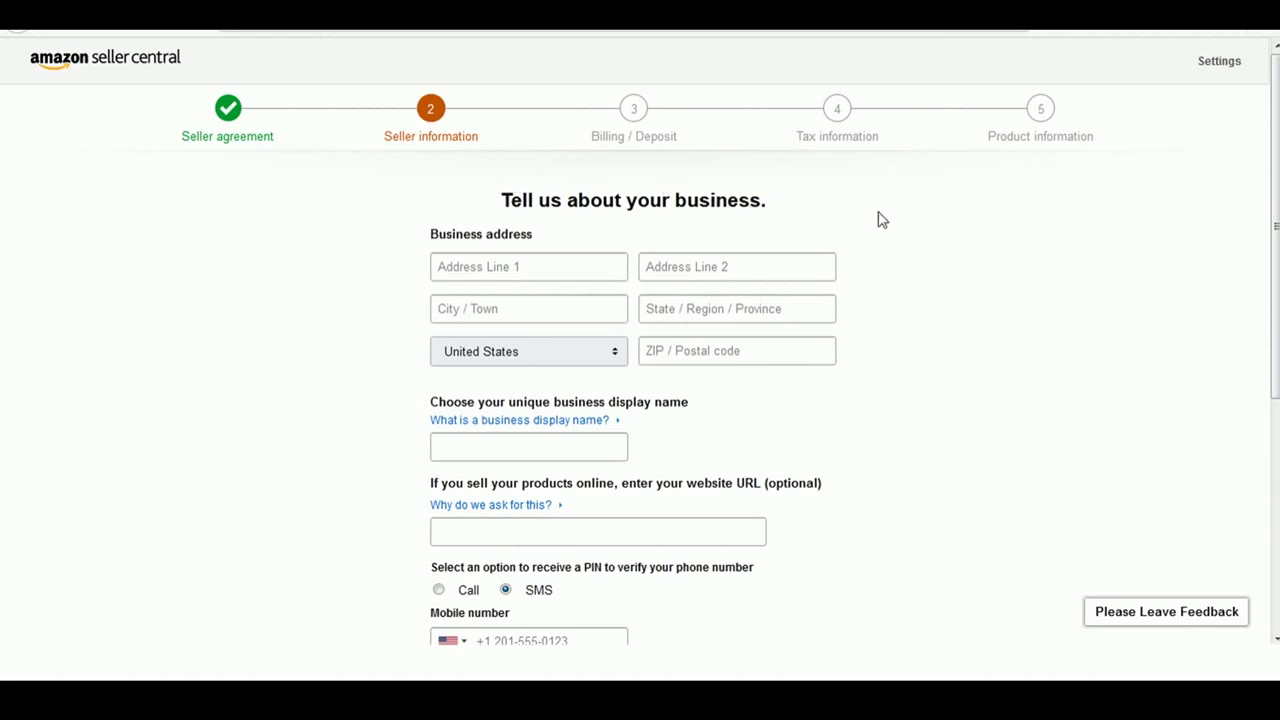
Set the business address country to Sri Lanka.
scroll(940, 247, down, 2)
click(566, 169)
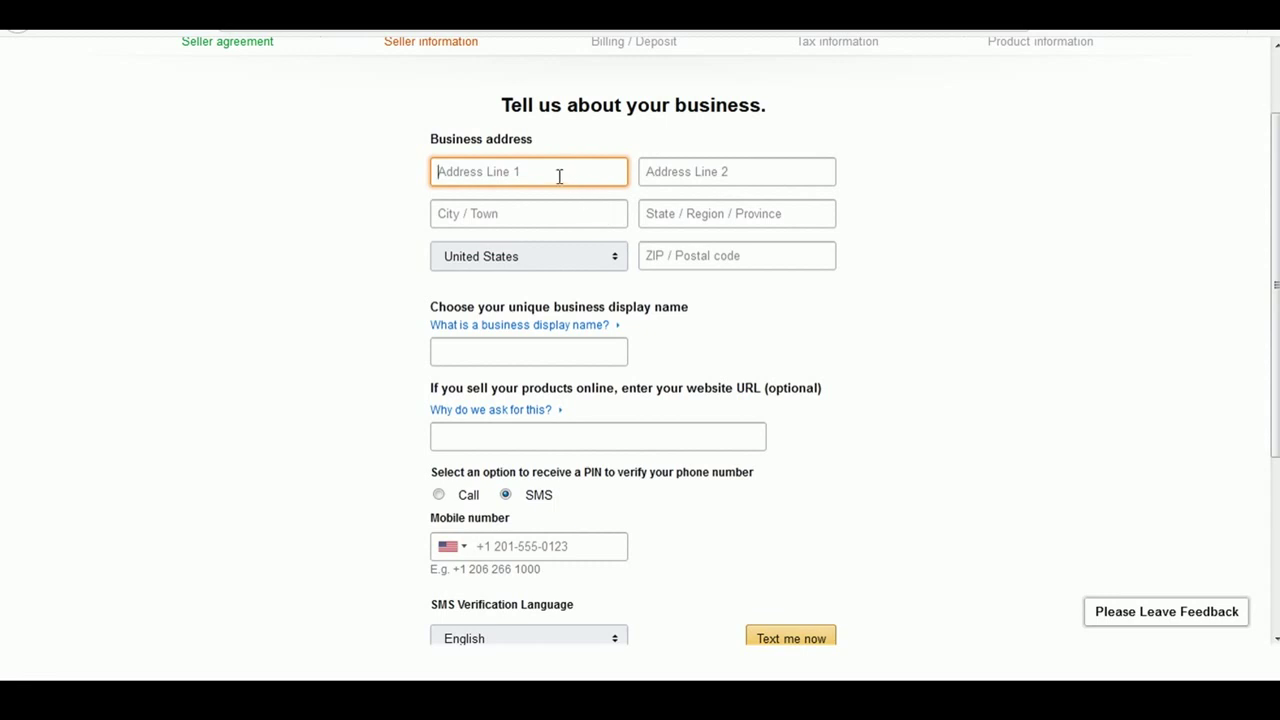
click(617, 262)
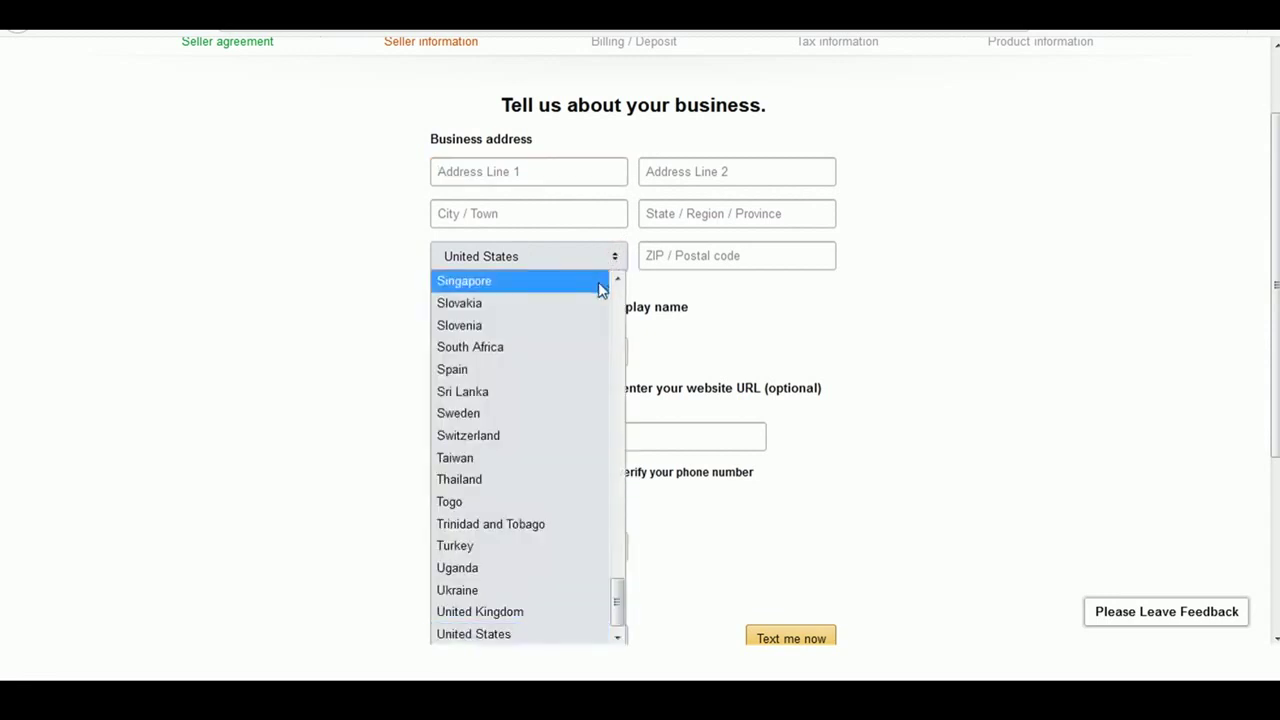
click(506, 395)
Fill in address line 1, address line 2, city and state/region with the business address.
click(541, 166)
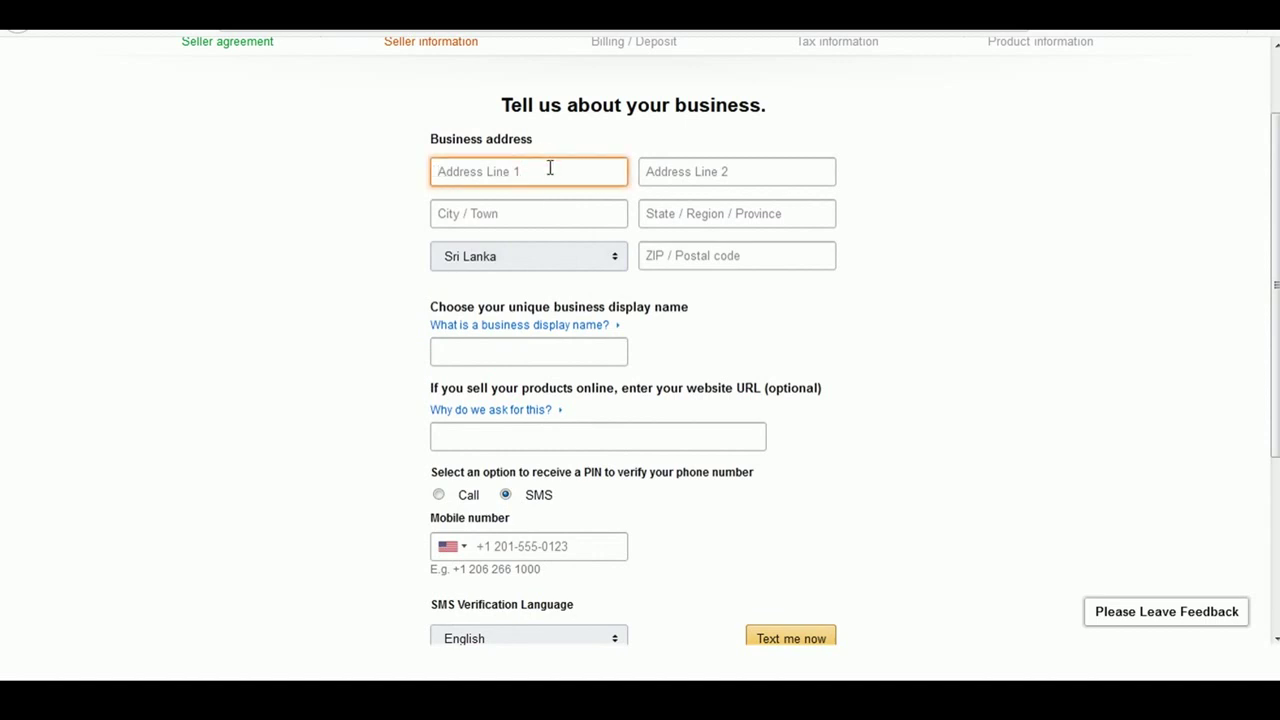
text(N)
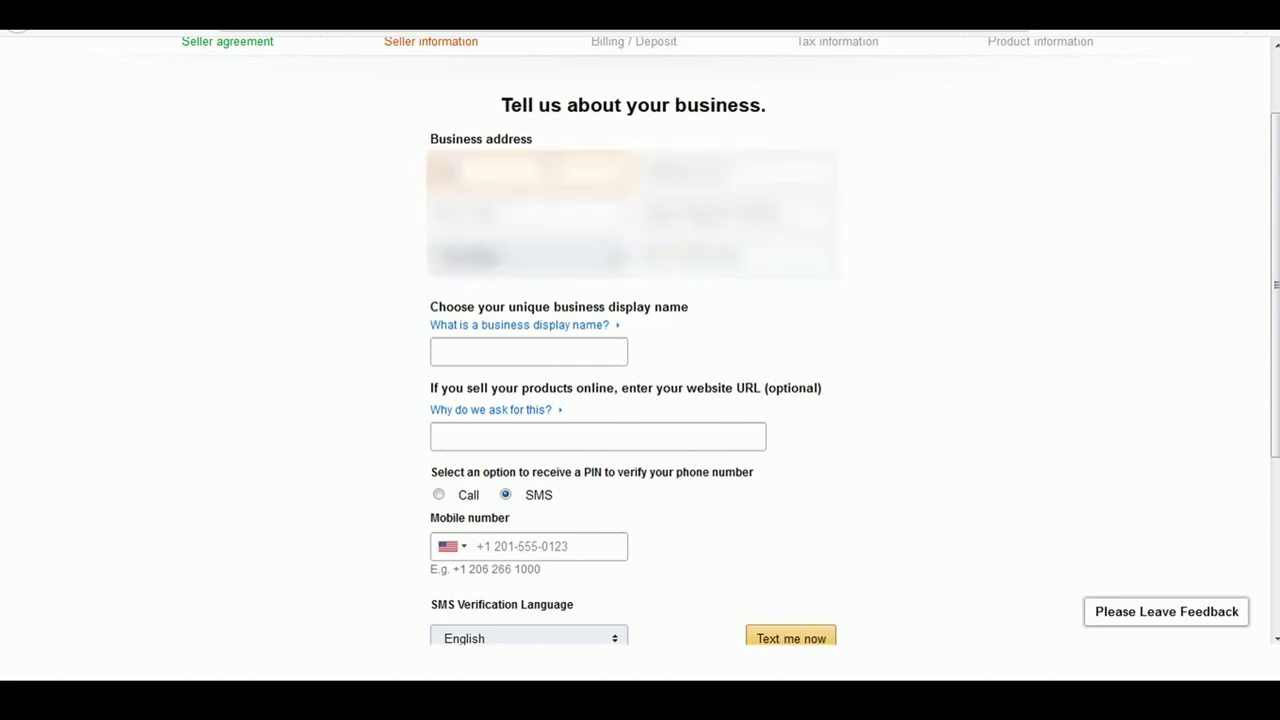
text(ear)
click(735, 172)
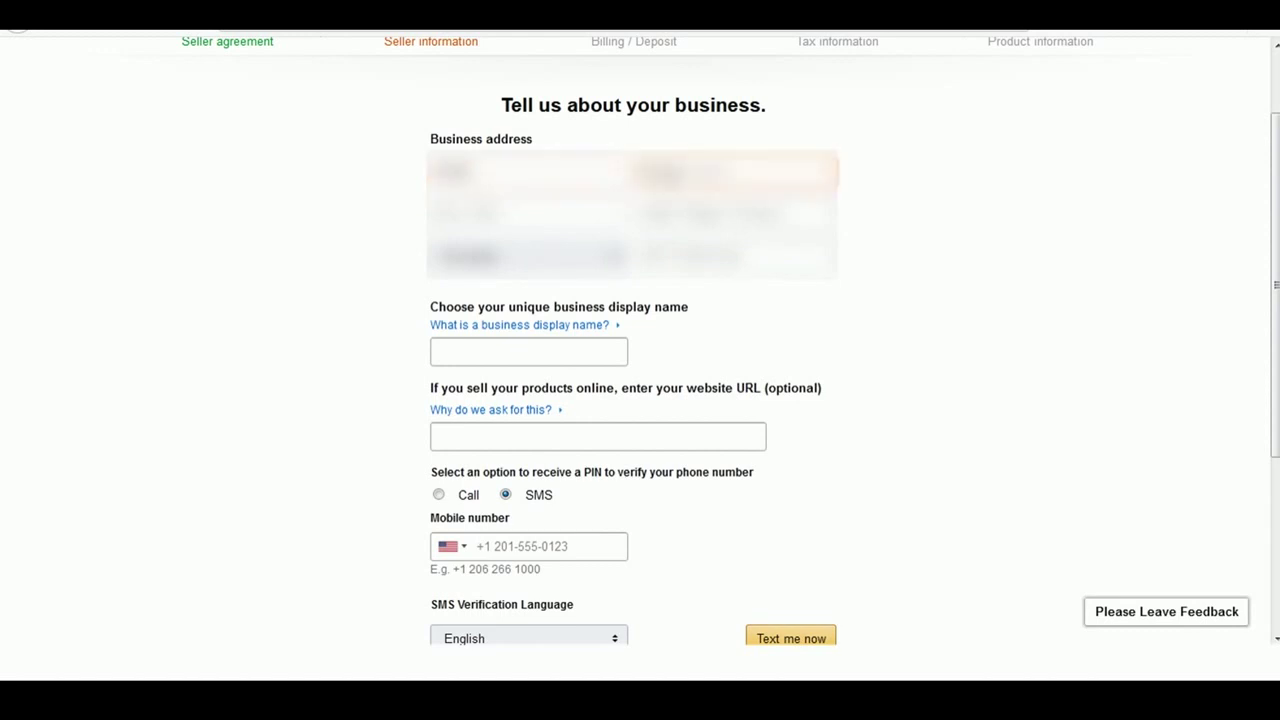
text(adfasdf)
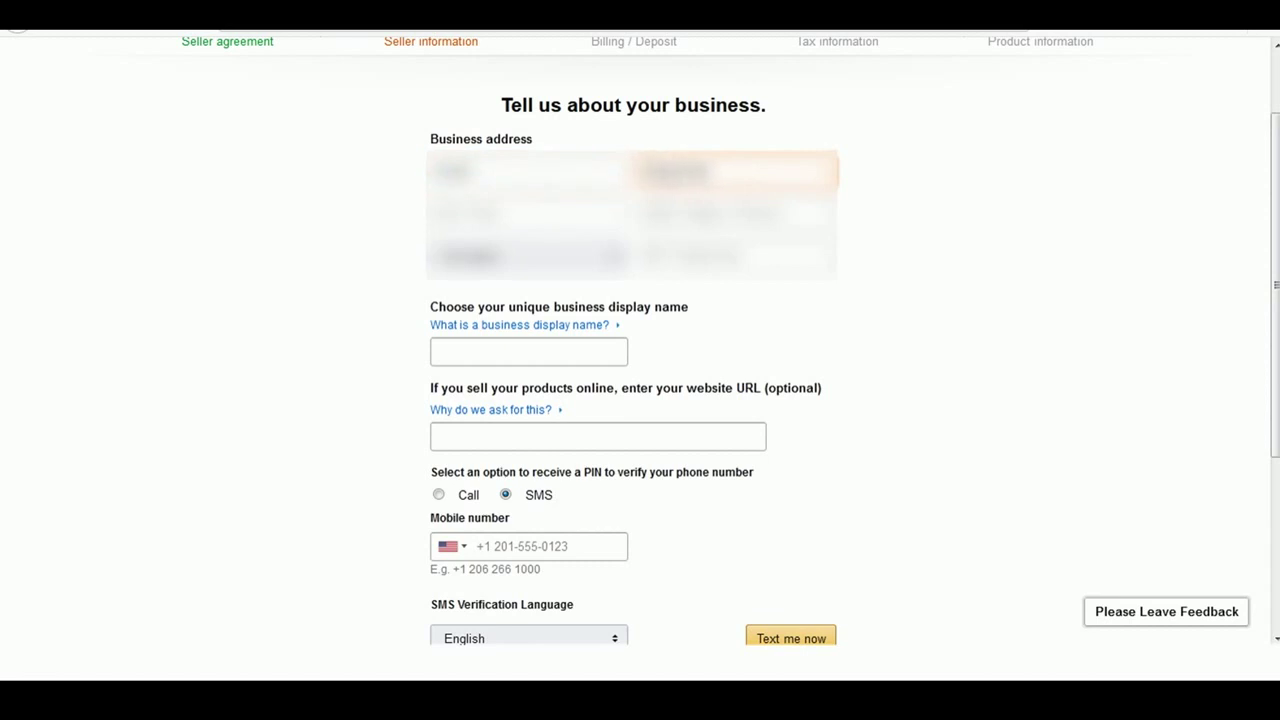
click(470, 215)
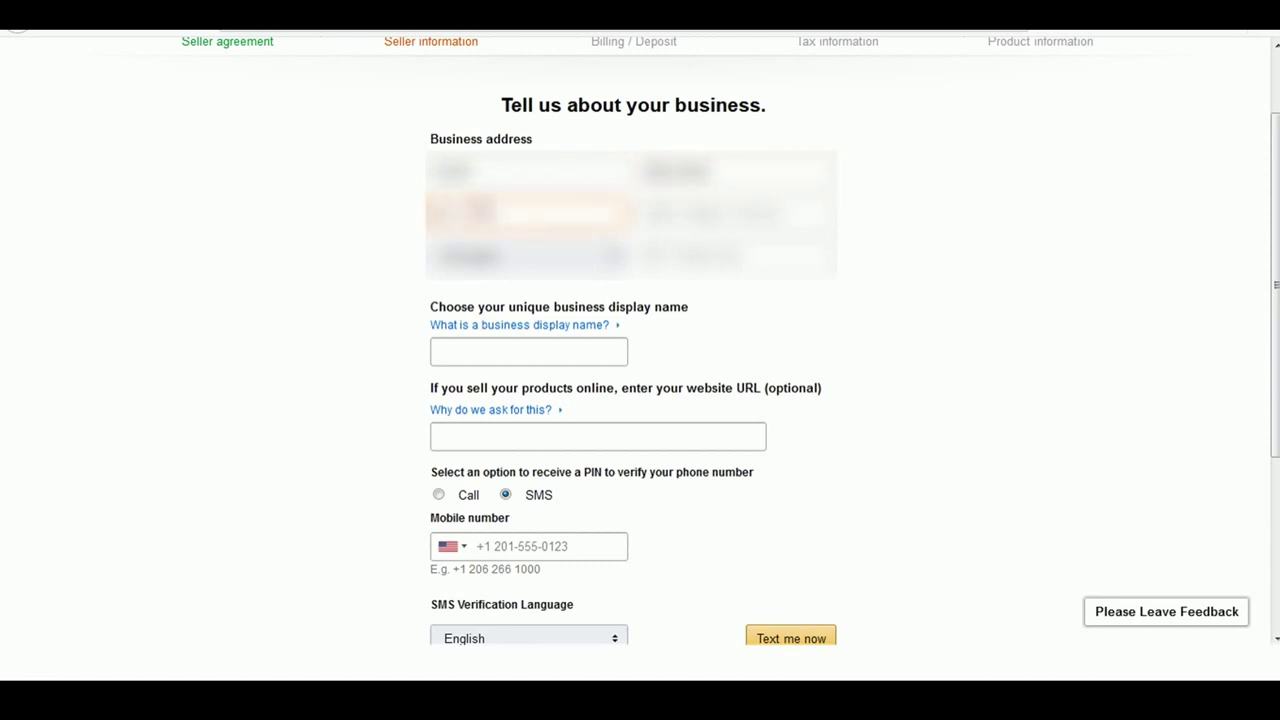
text(asdfa)
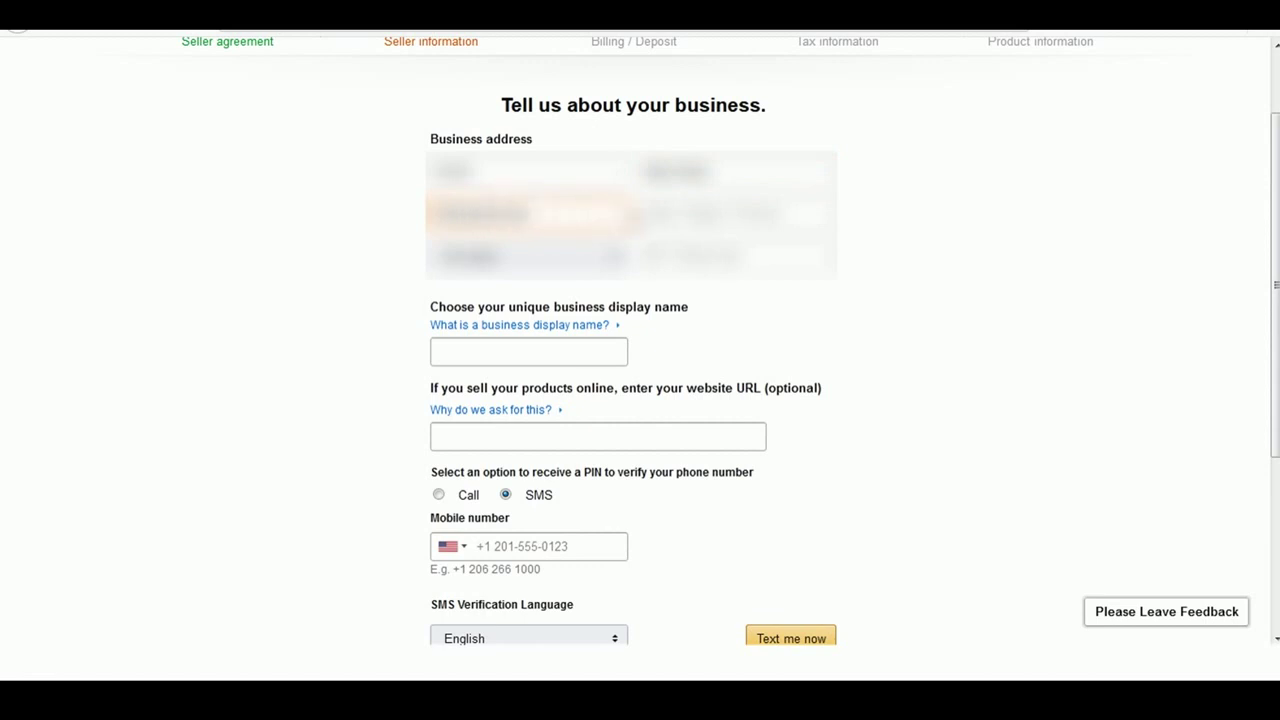
click(735, 214)
text(a)
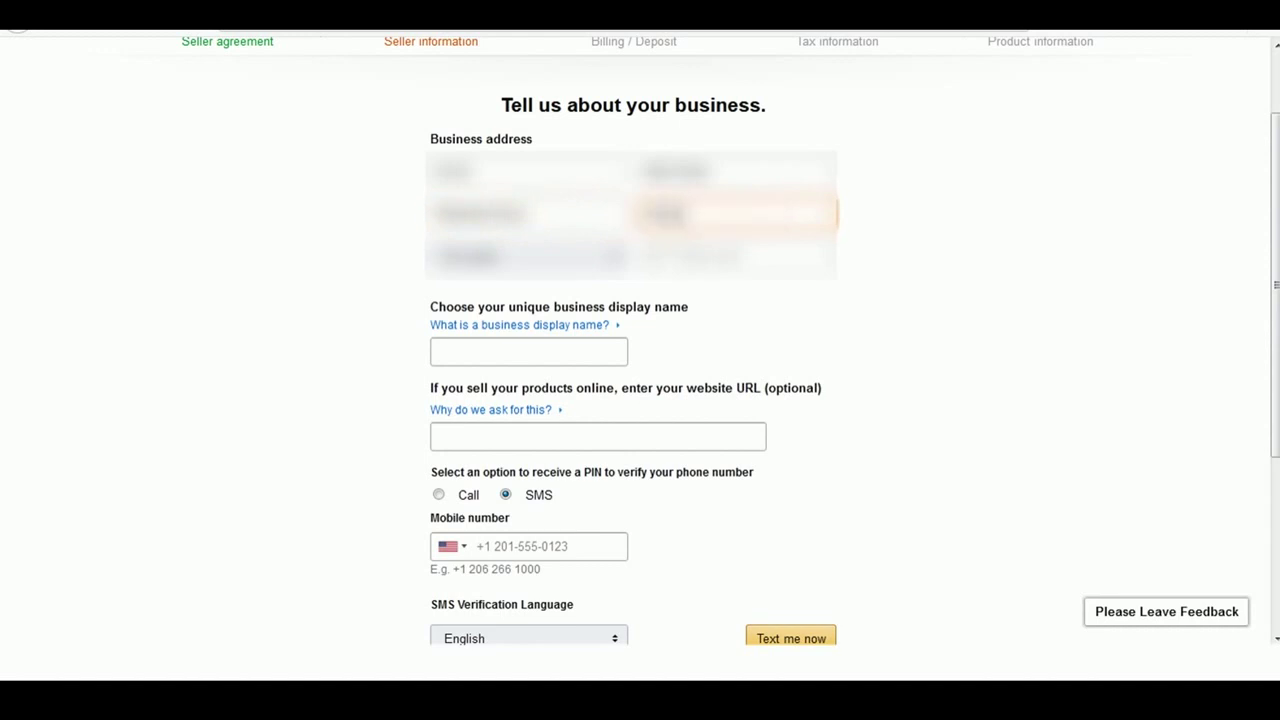
text(abc)
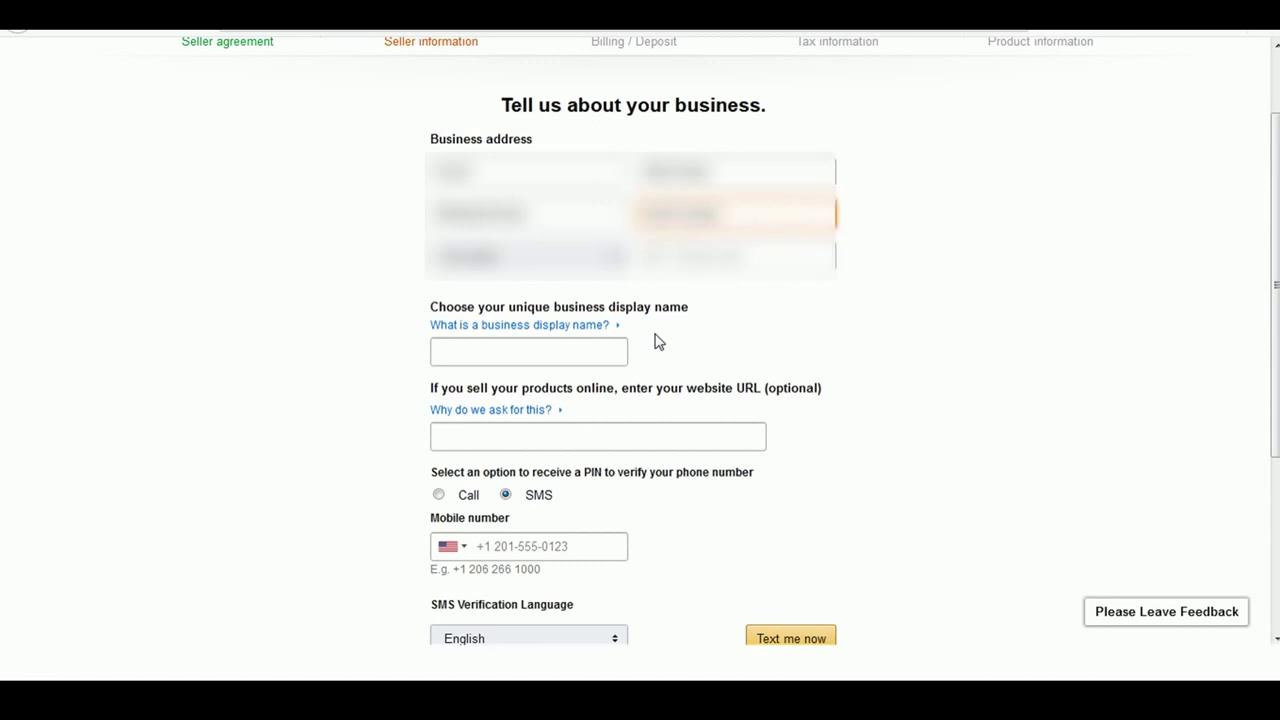
Enter 'life care' as the unique business display name on the business form.
click(519, 351)
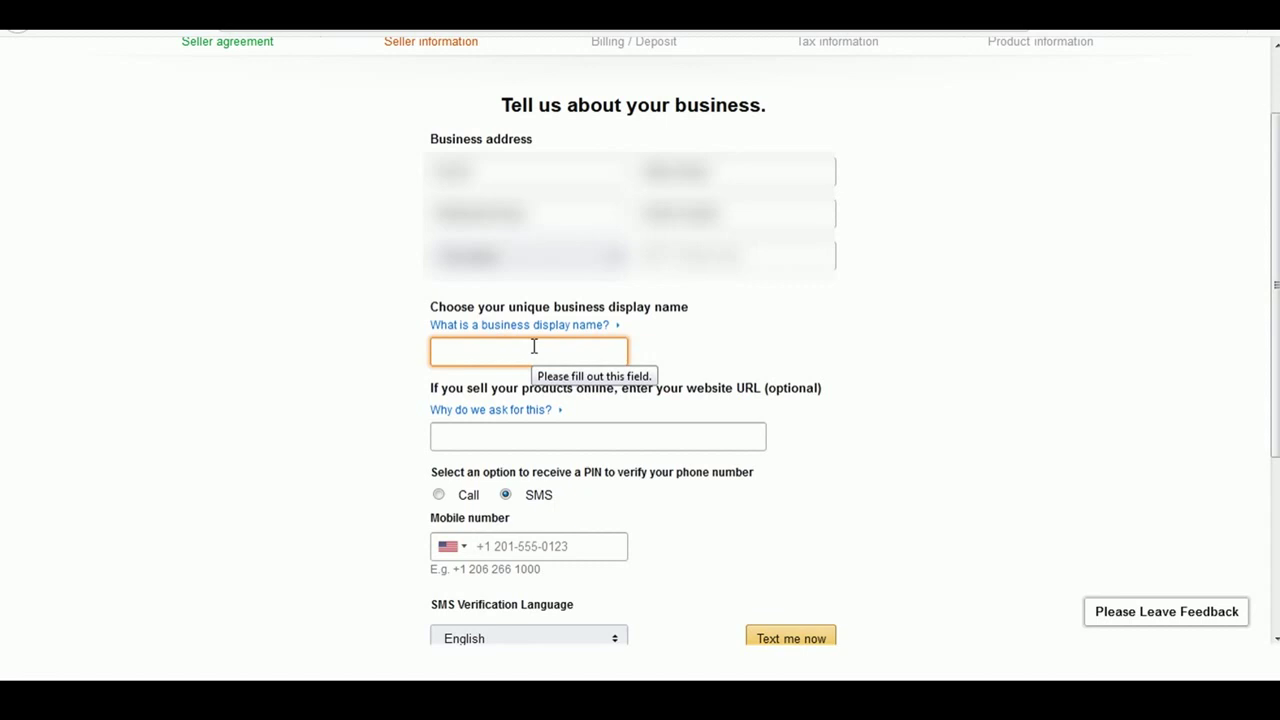
text(I)
text(i)
text(fe)
text( care)
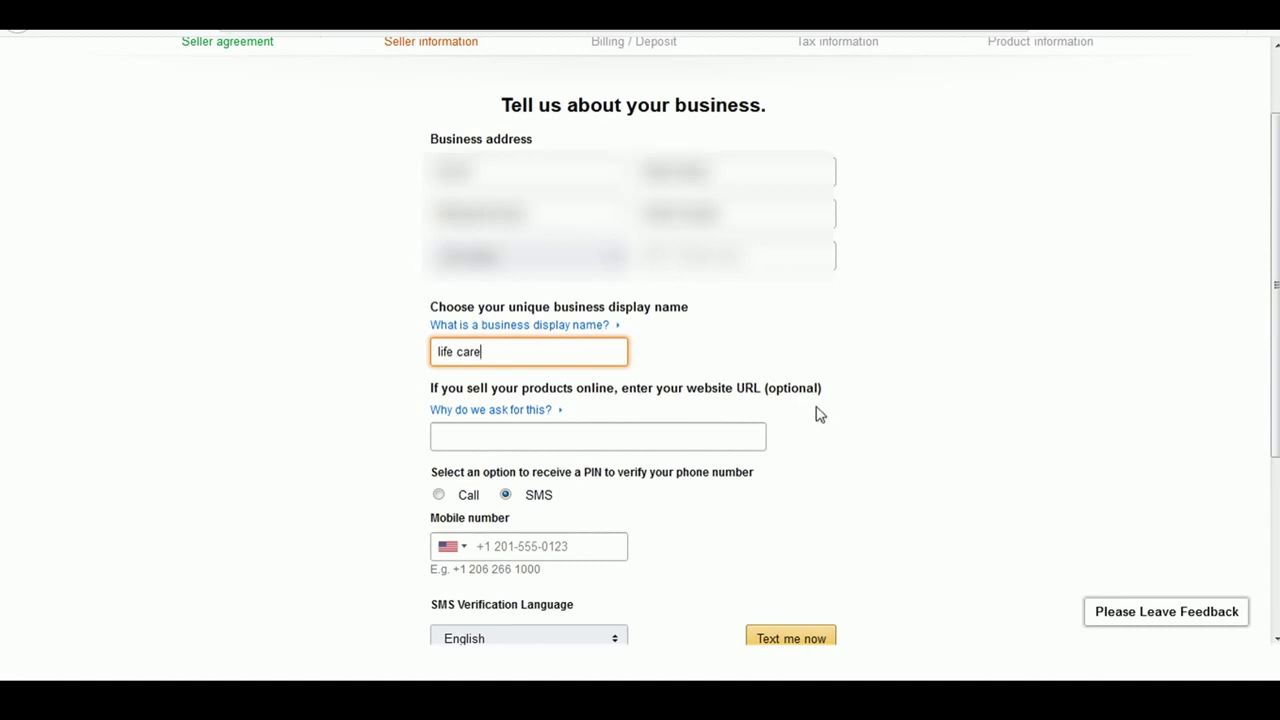
scroll(815, 418, down, 2)
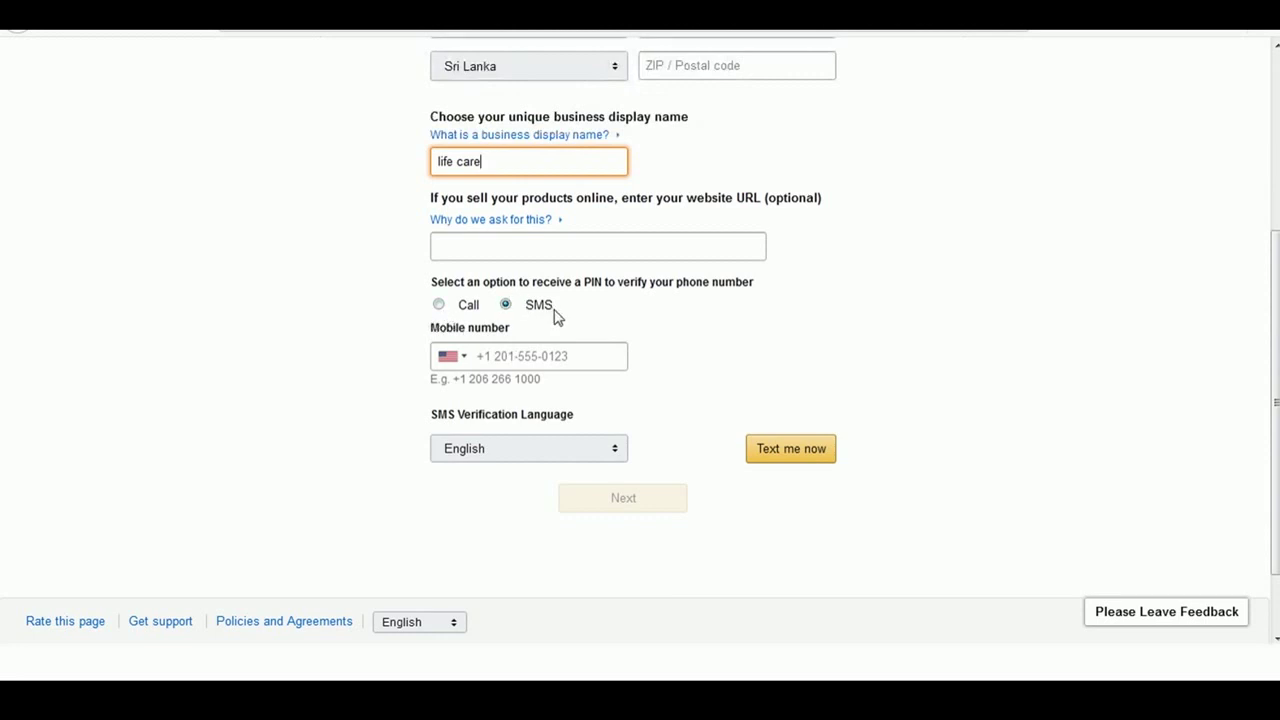
Set the mobile country code to Sri Lanka +94 and enter the mobile phone number.
click(465, 360)
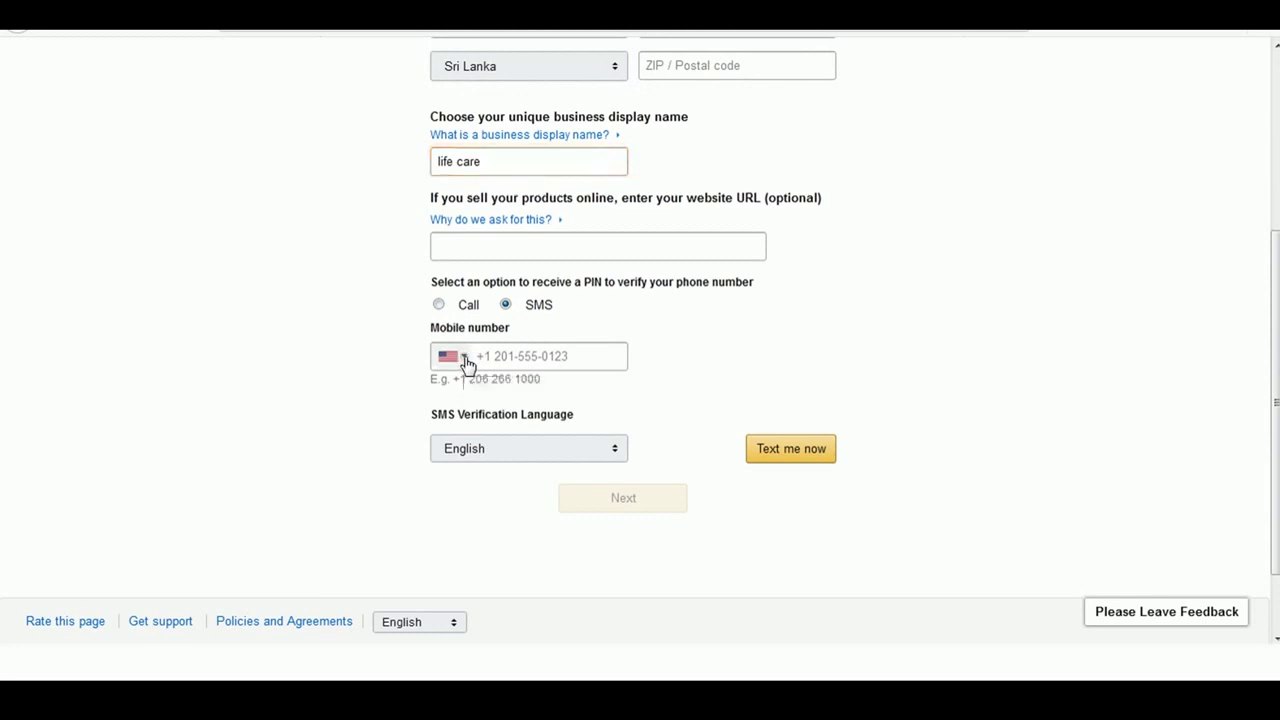
scroll(710, 483, down, 5)
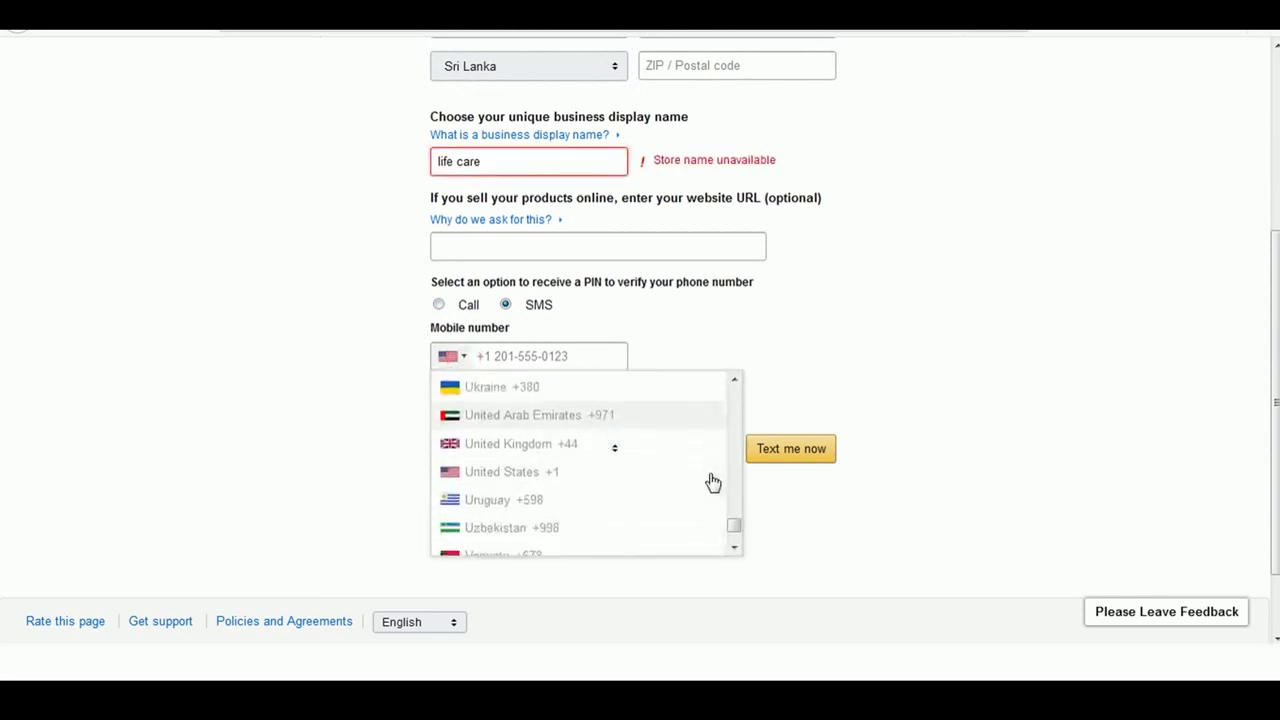
scroll(710, 484, down, 3)
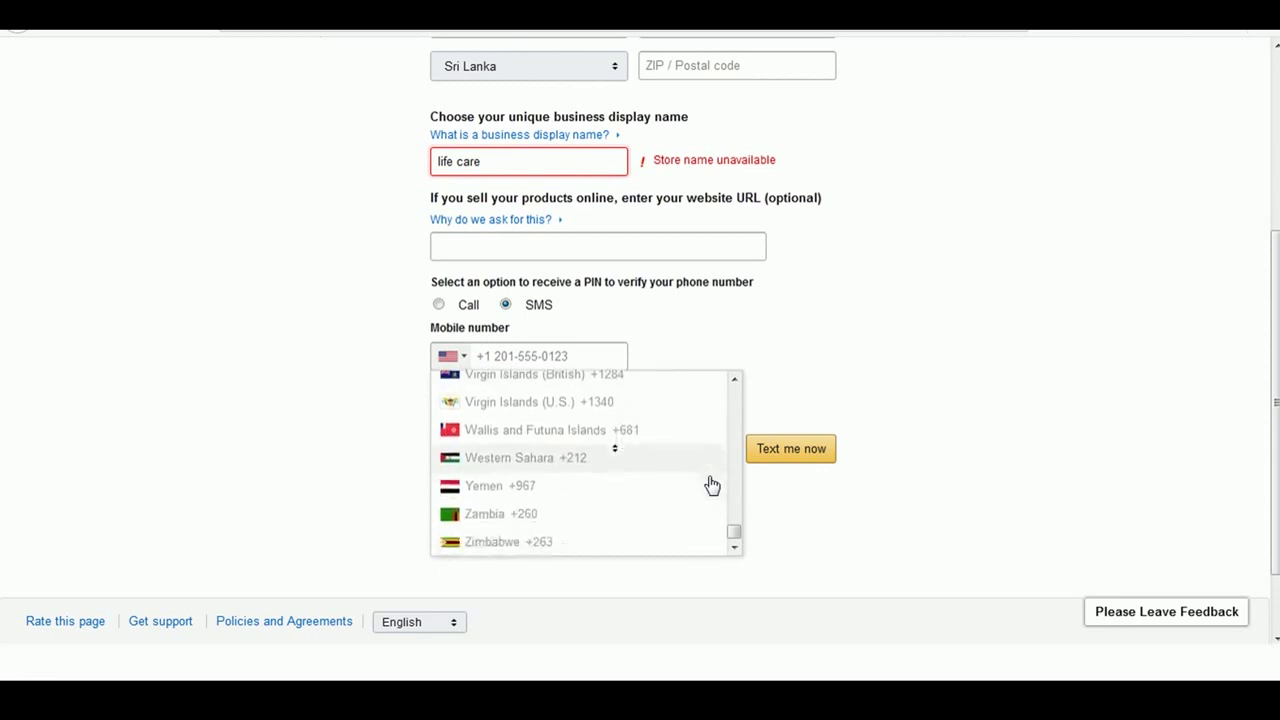
scroll(710, 484, up, 2)
scroll(710, 485, up, 6)
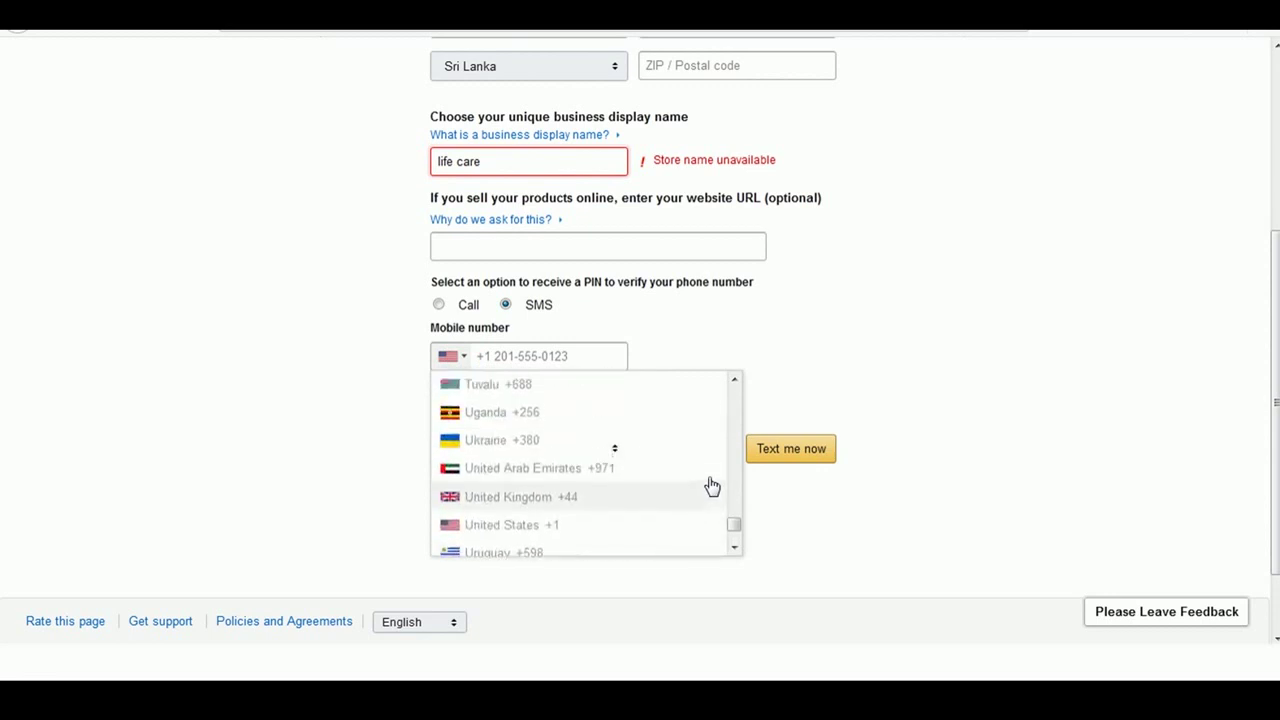
scroll(710, 485, up, 3)
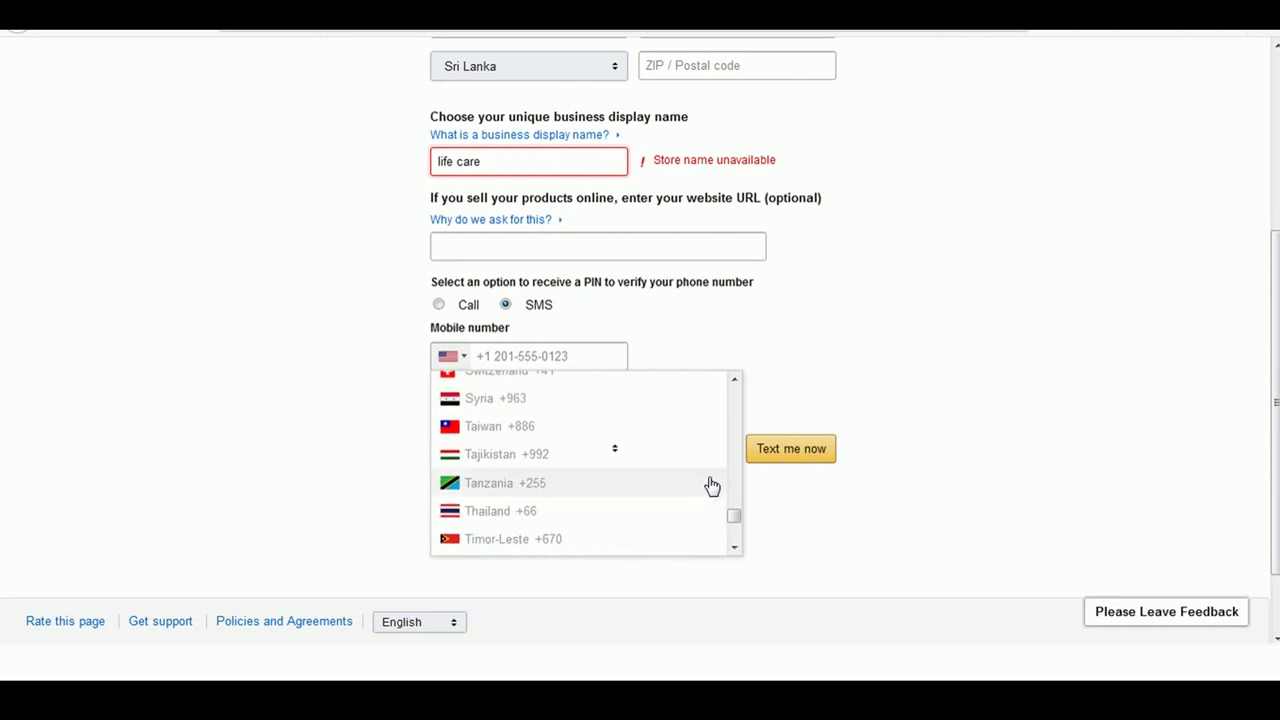
scroll(710, 485, up, 5)
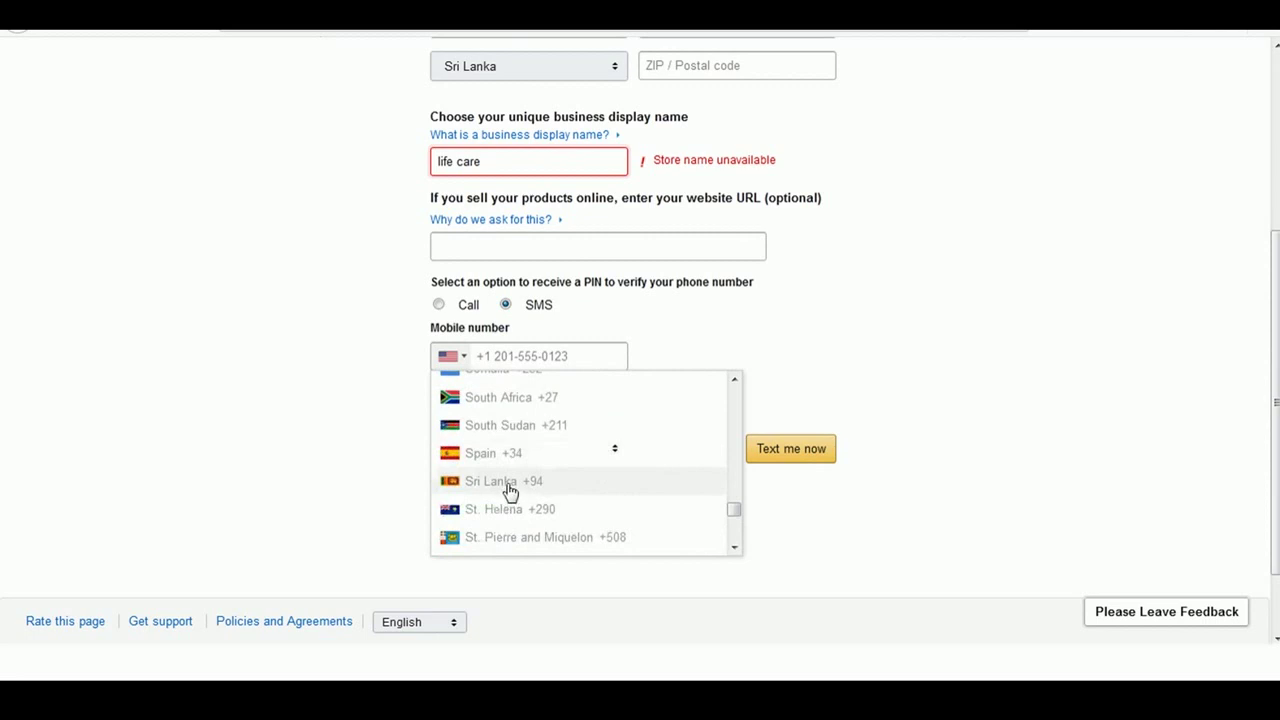
click(506, 484)
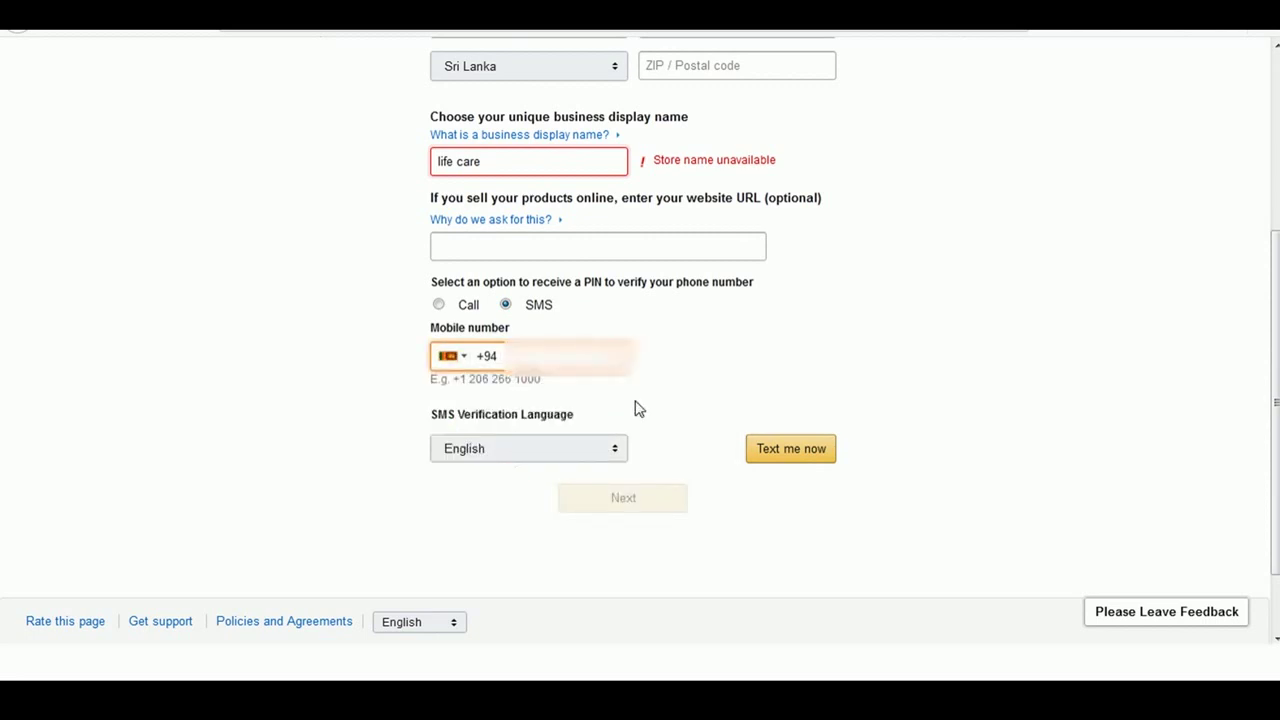
text(71234567)
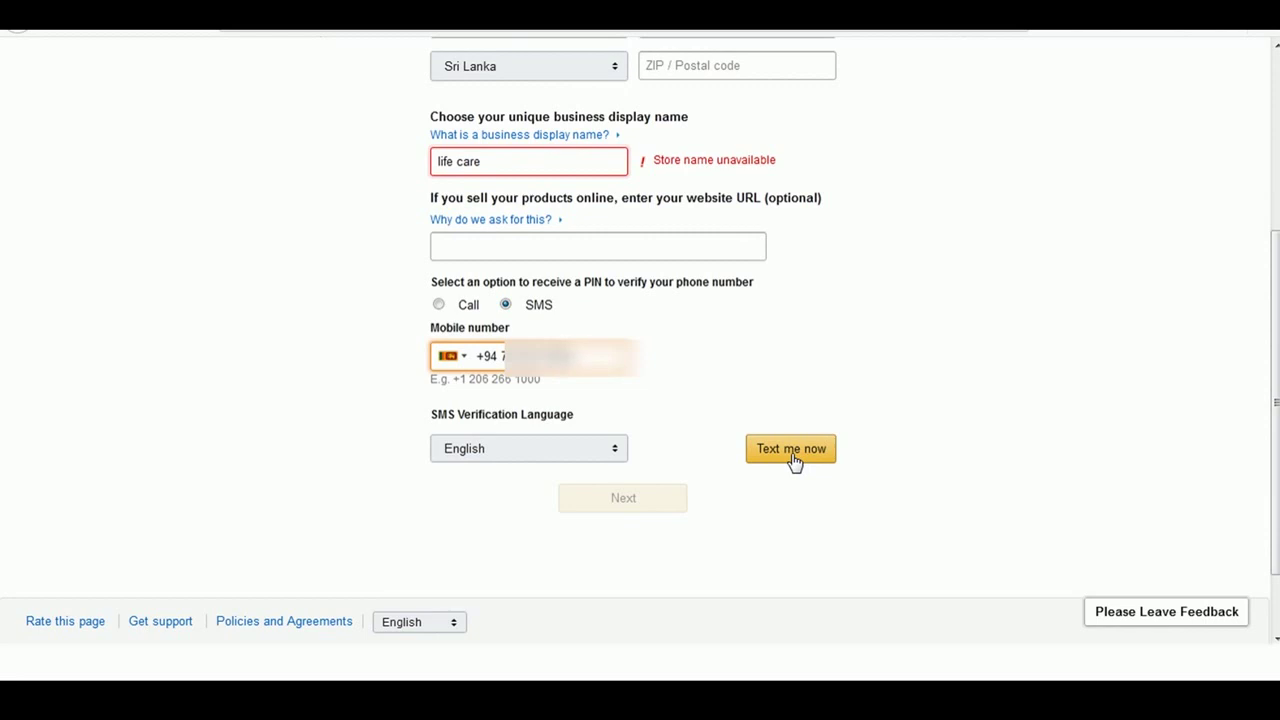
Request a text-message PIN and verify the mobile number with the received one-time code.
click(793, 455)
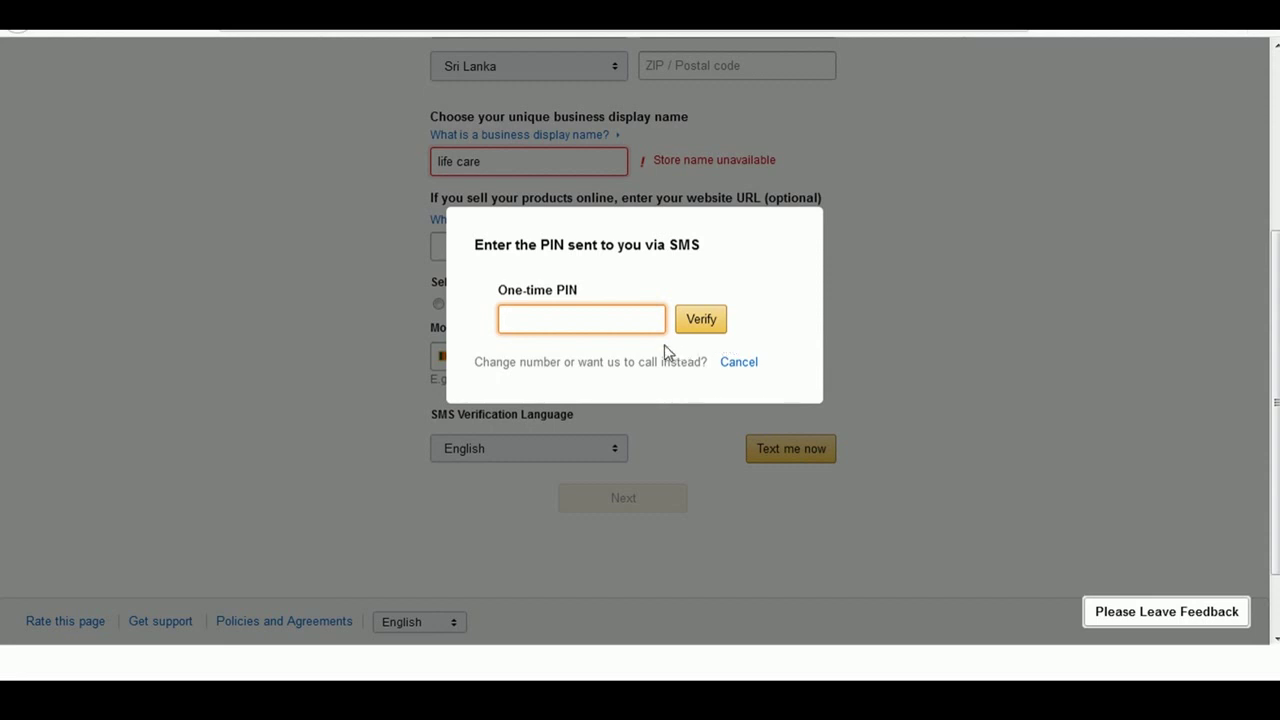
click(701, 320)
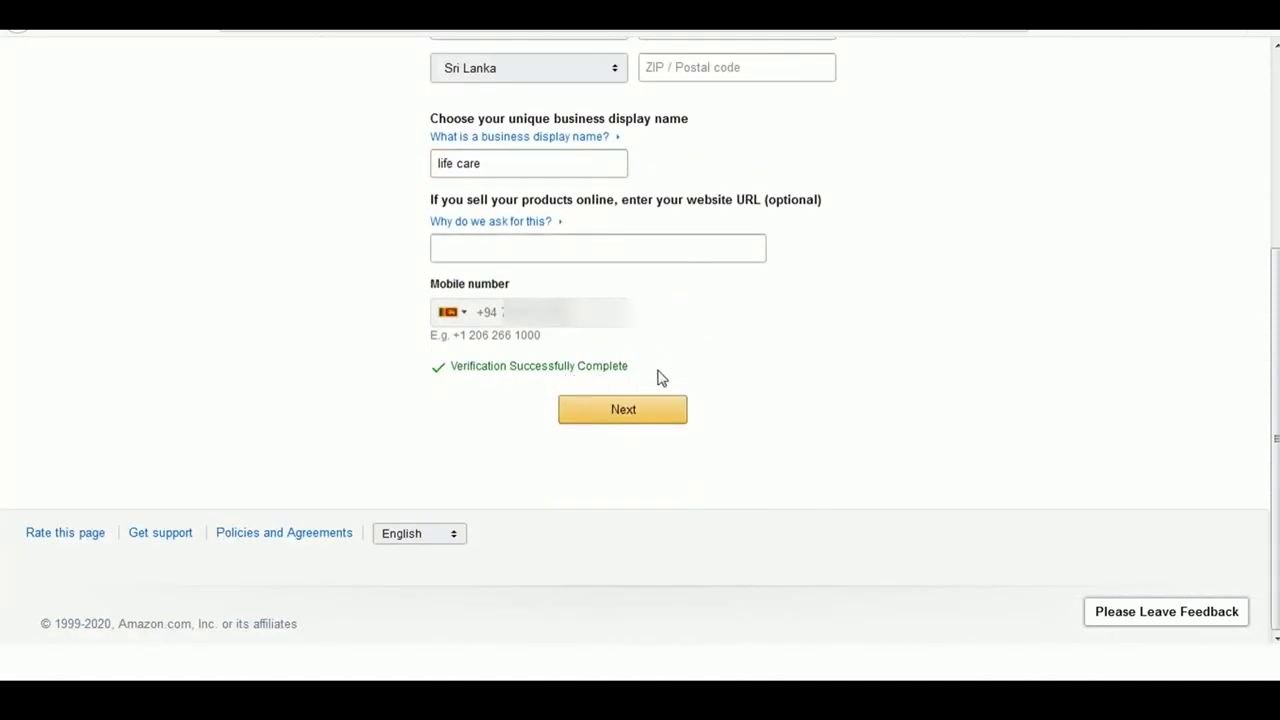
Change the business display name from 'life care' to 'lifegap' and continue.
scroll(623, 282, up, 1)
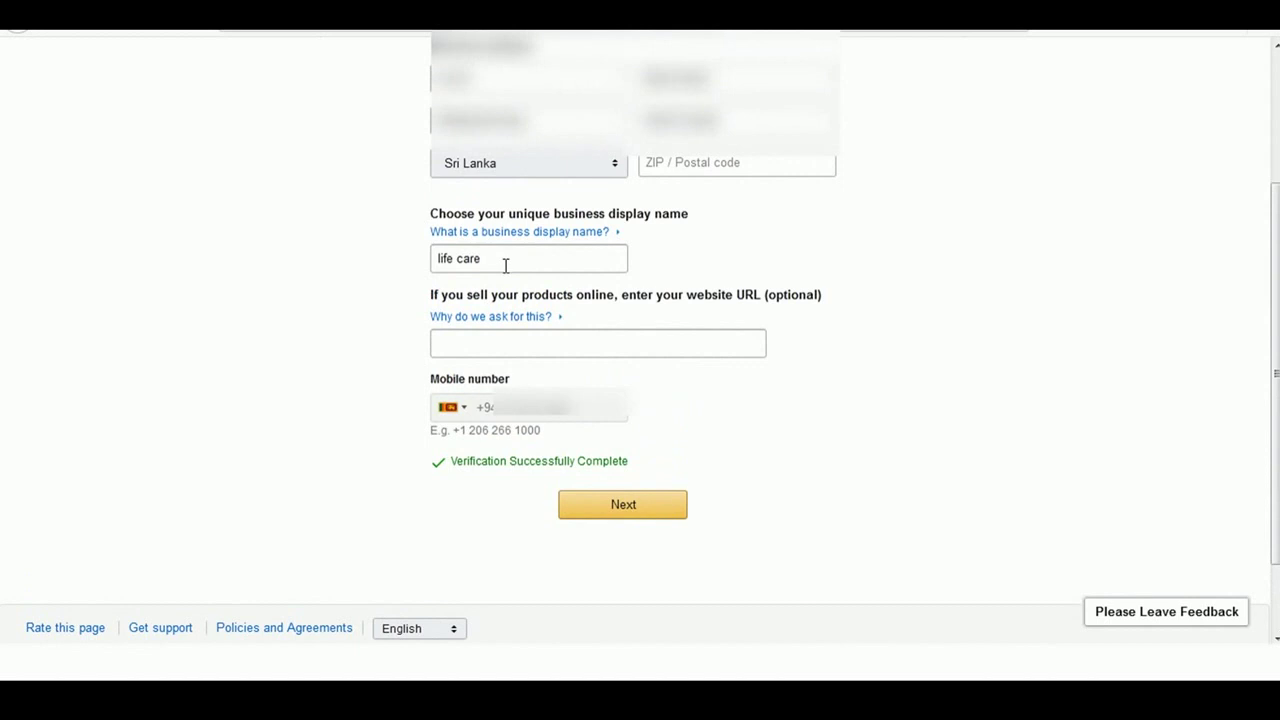
click(503, 258)
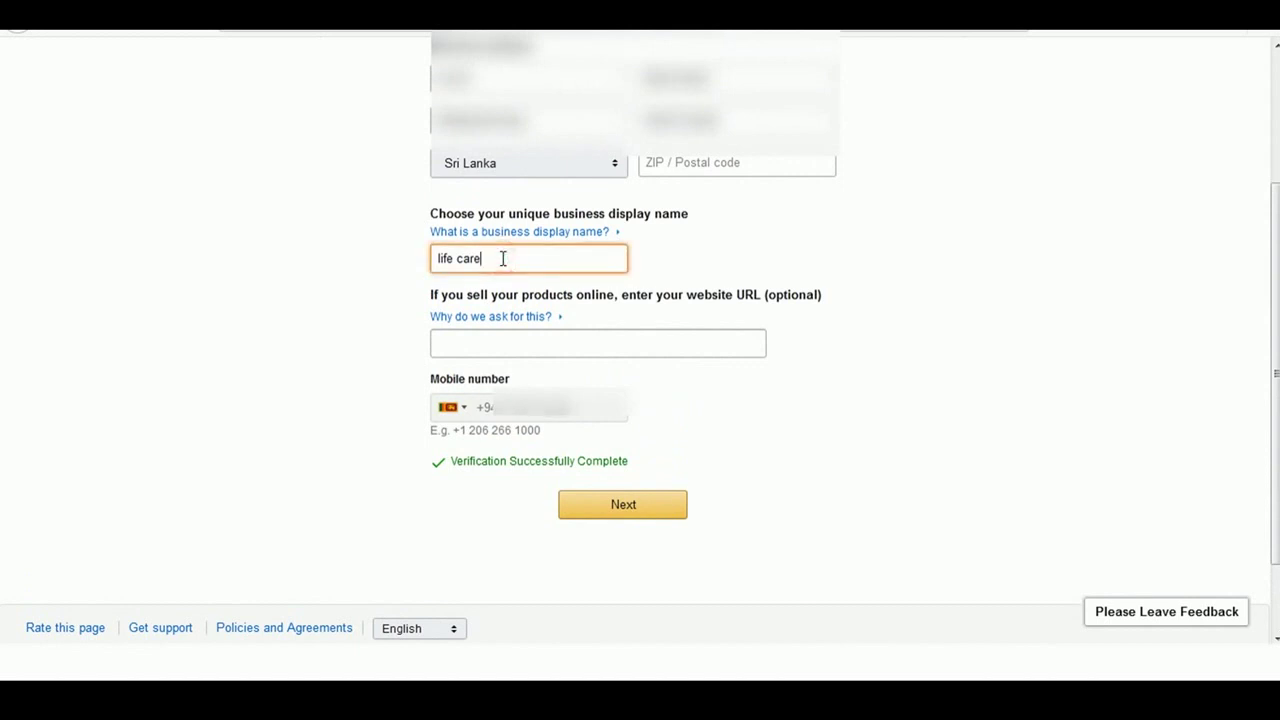
key(BackSpace)
key(BackSpace)
key(BackSpace)
key(BackSpace)
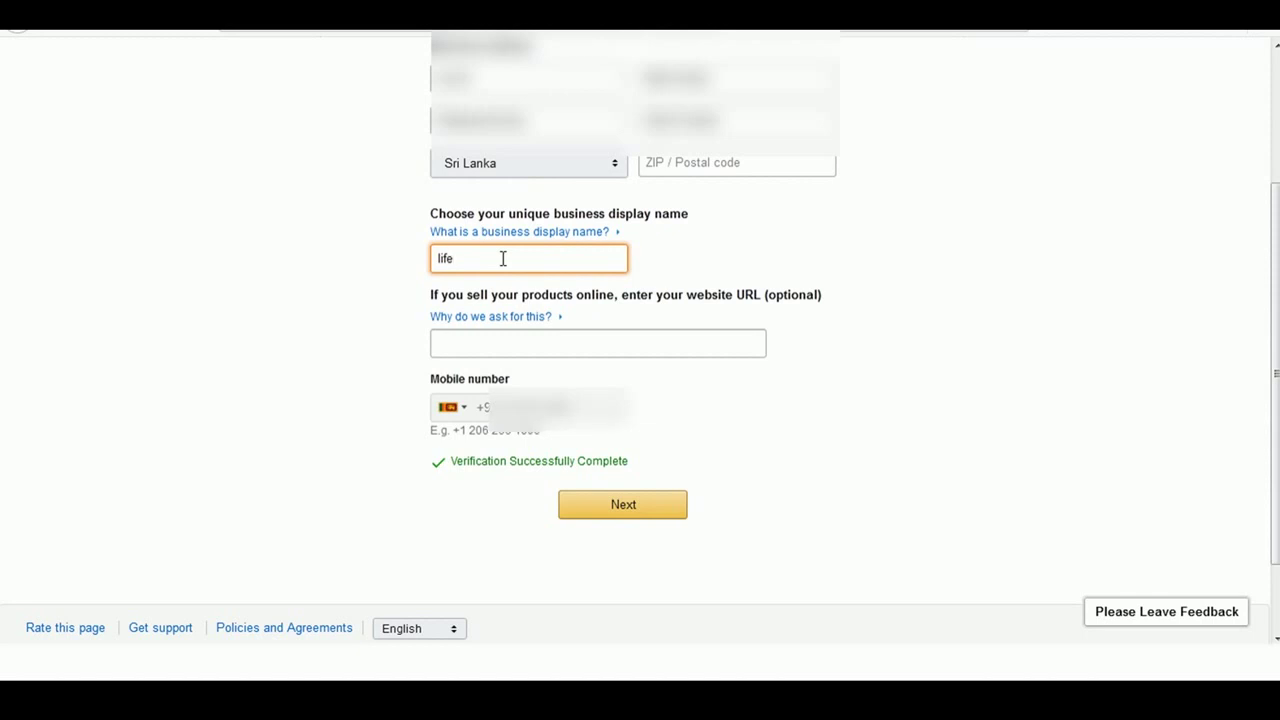
text(gap)
click(624, 508)
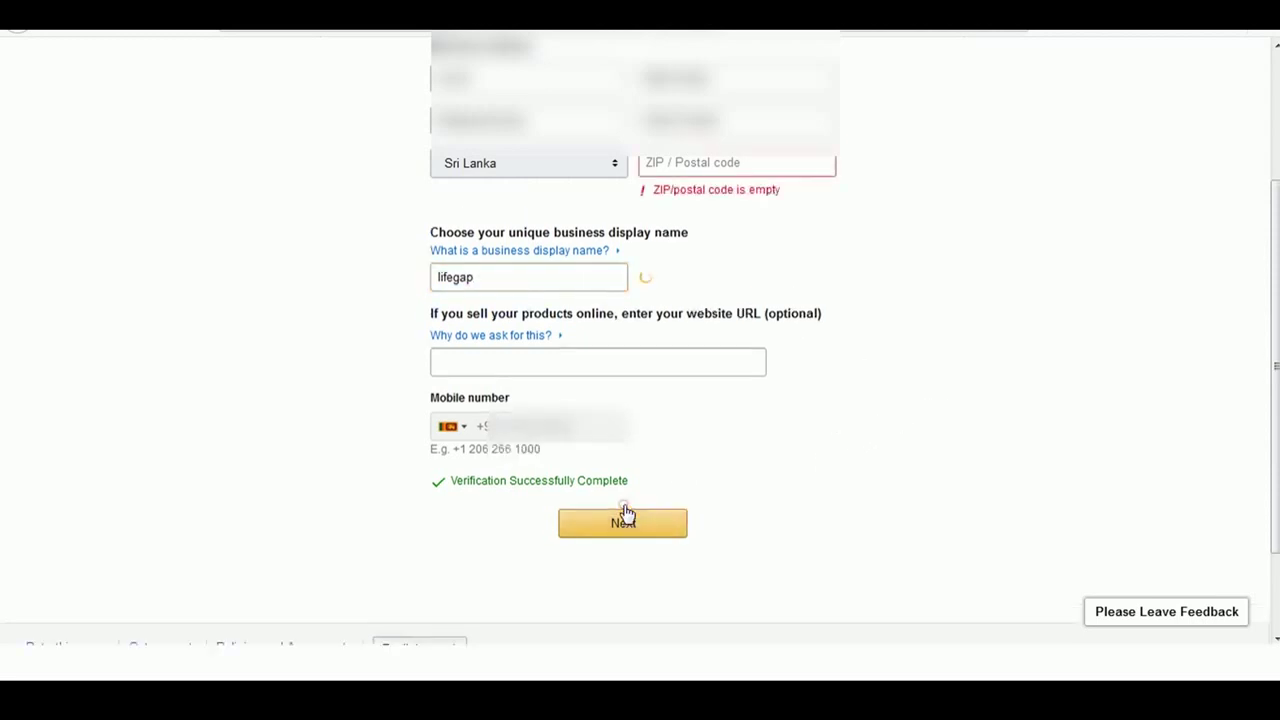
Enter ZIP / postal code 91200 and advance to the Billing / Deposit step.
click(702, 163)
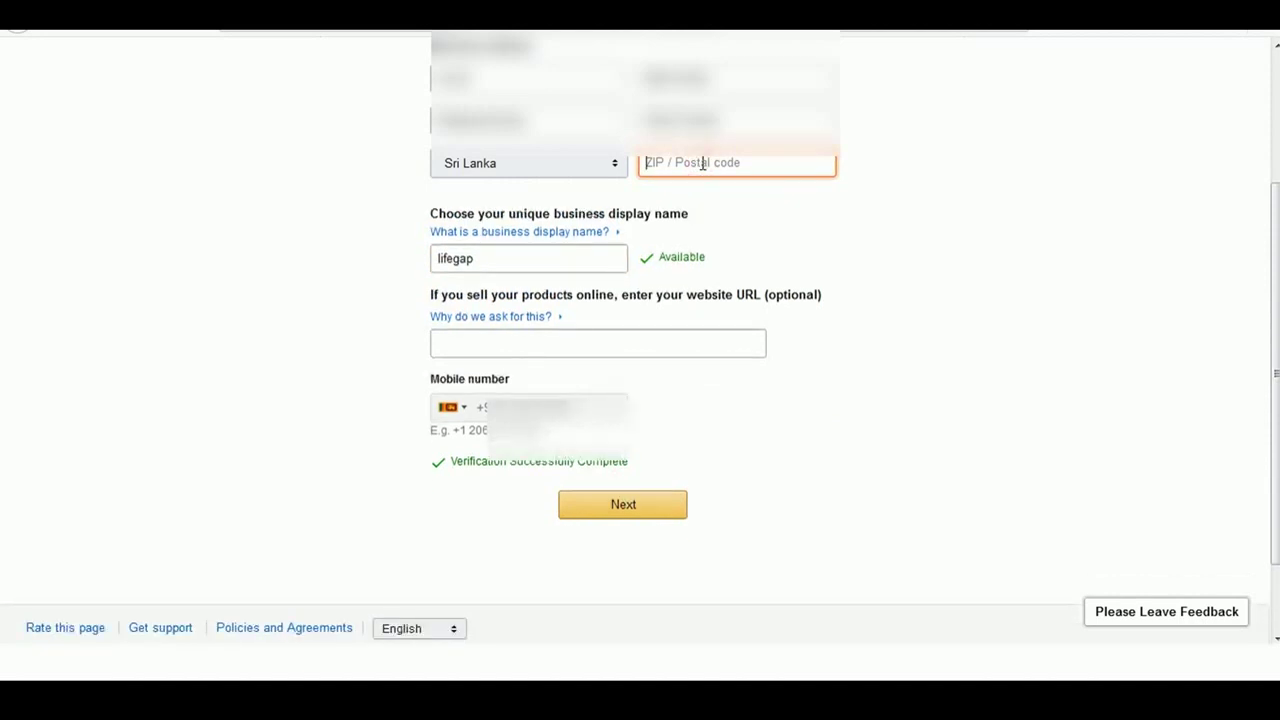
text(91200)
click(966, 368)
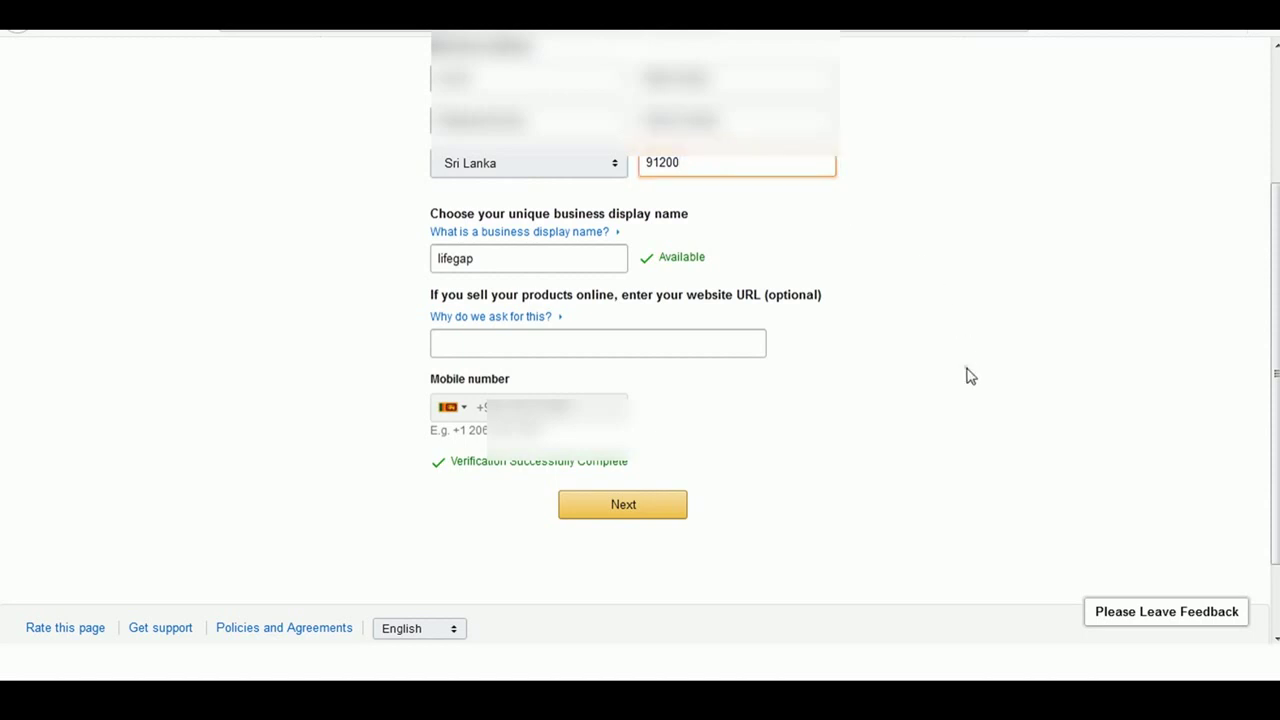
click(622, 508)
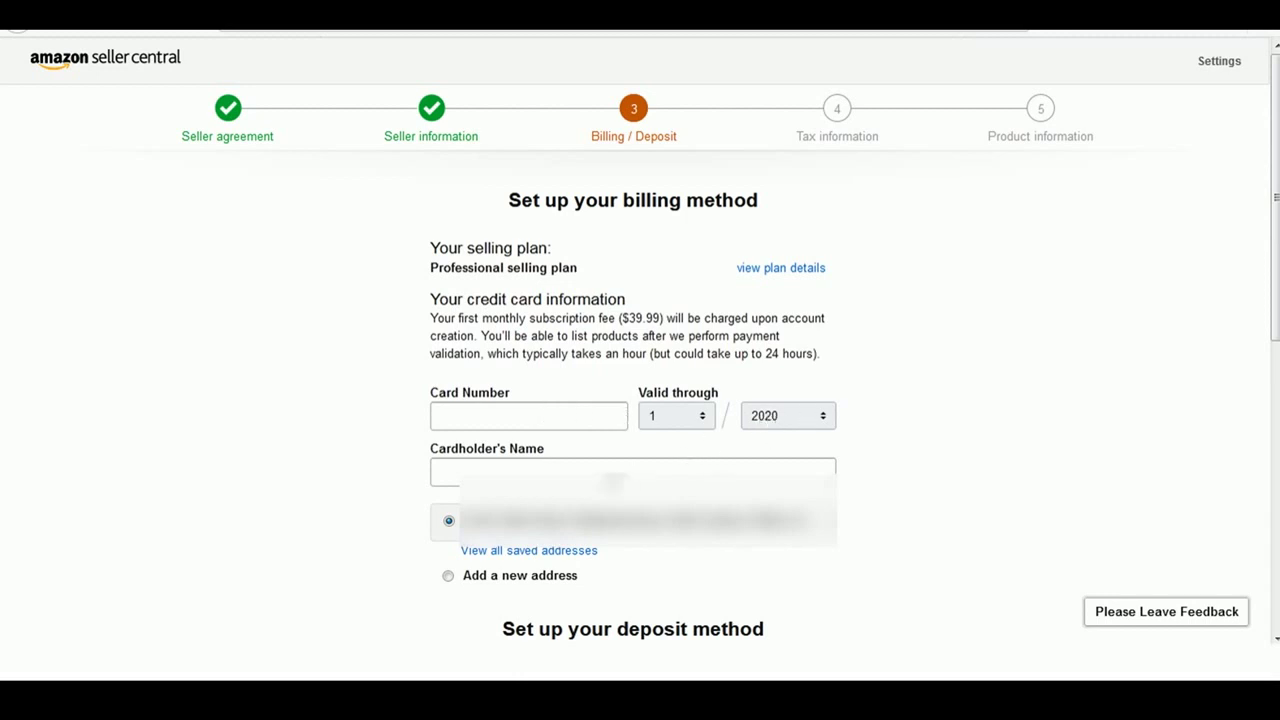
scroll(755, 485, down, 3)
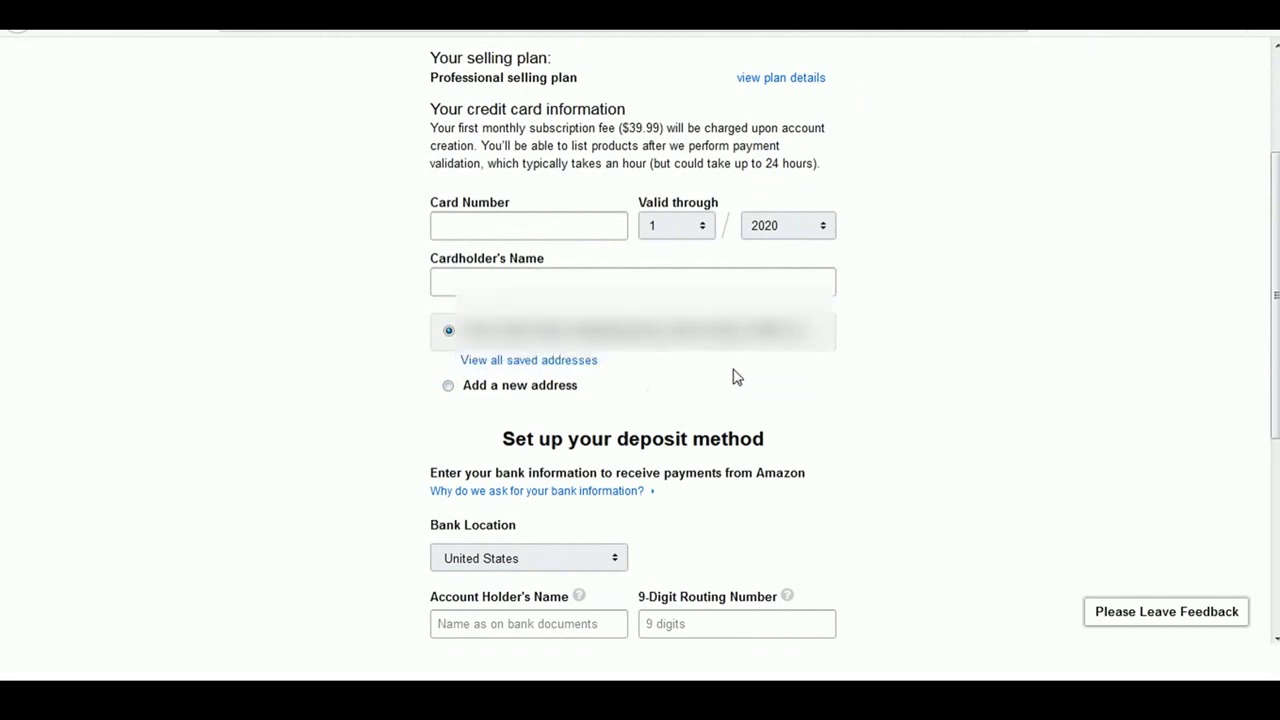
scroll(724, 360, down, 2)
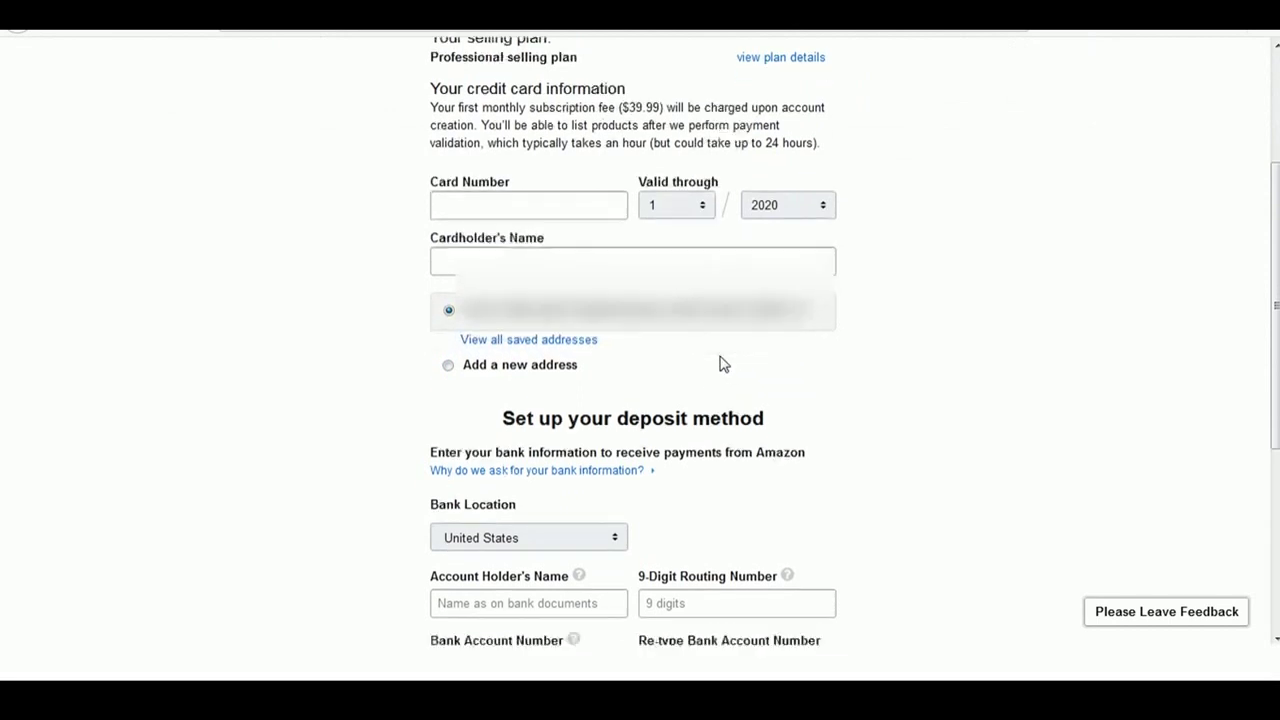
scroll(730, 360, up, 2)
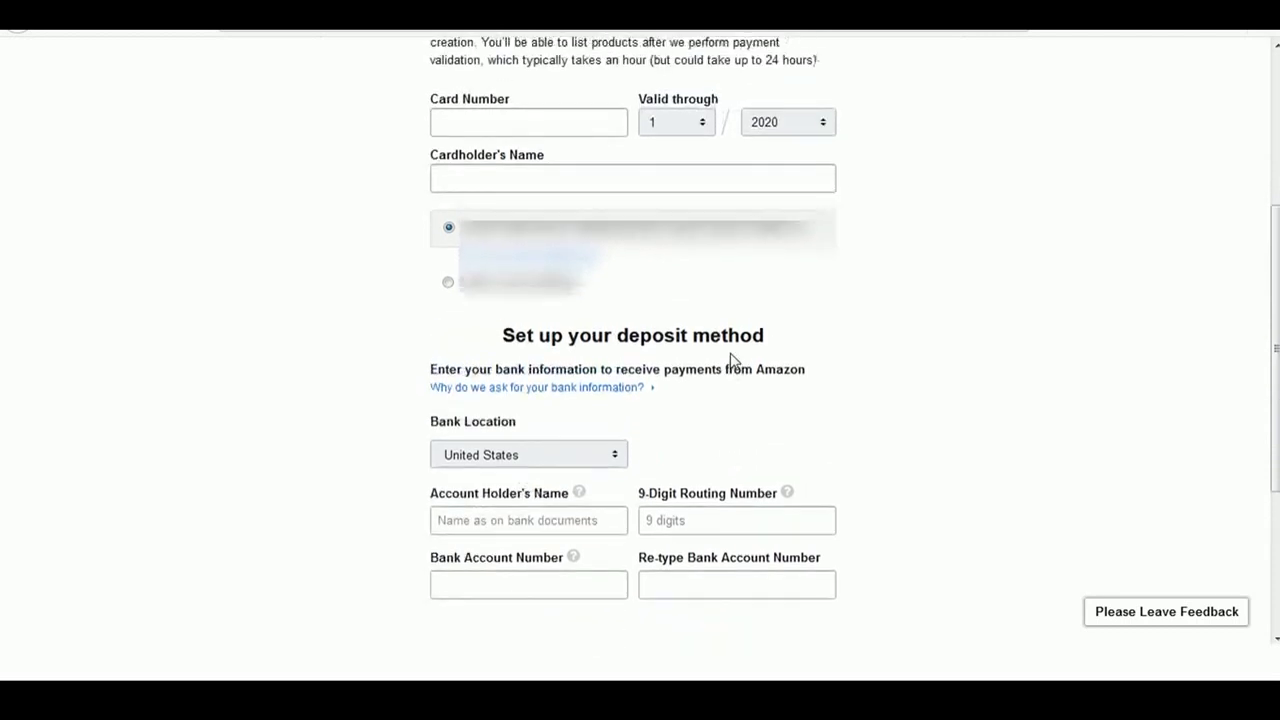
scroll(731, 360, up, 1)
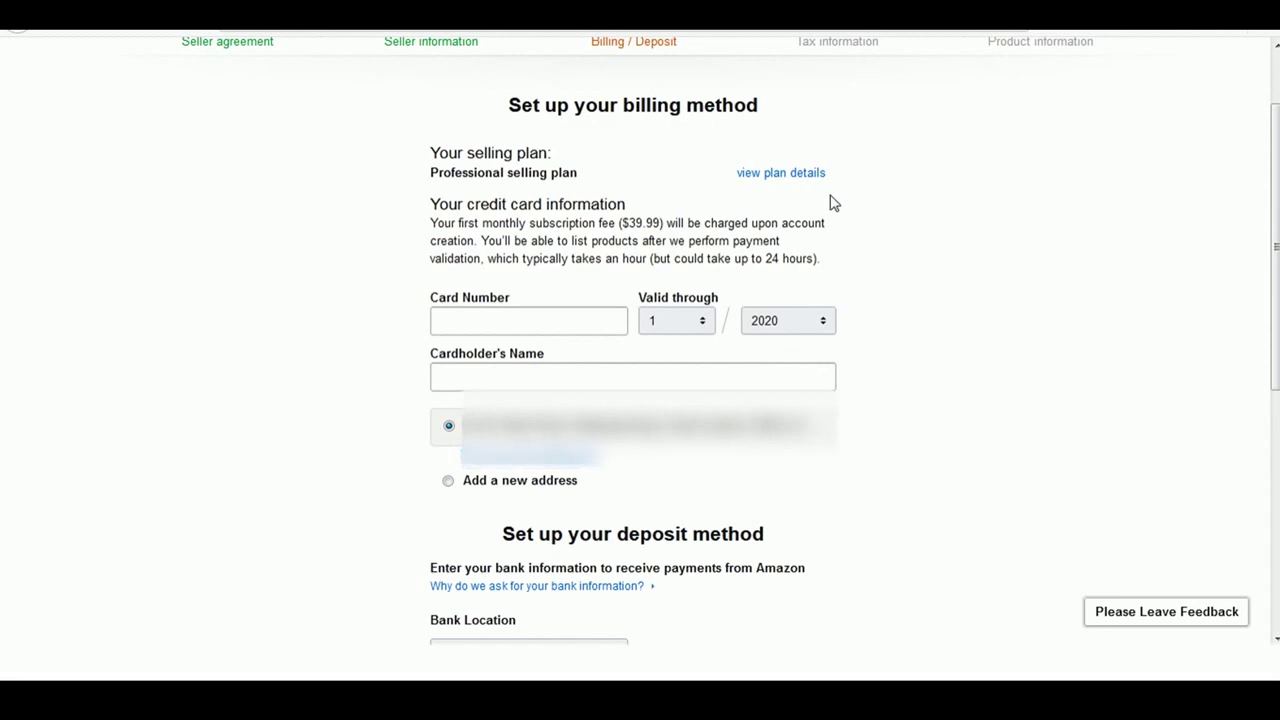
scroll(986, 457, down, 2)
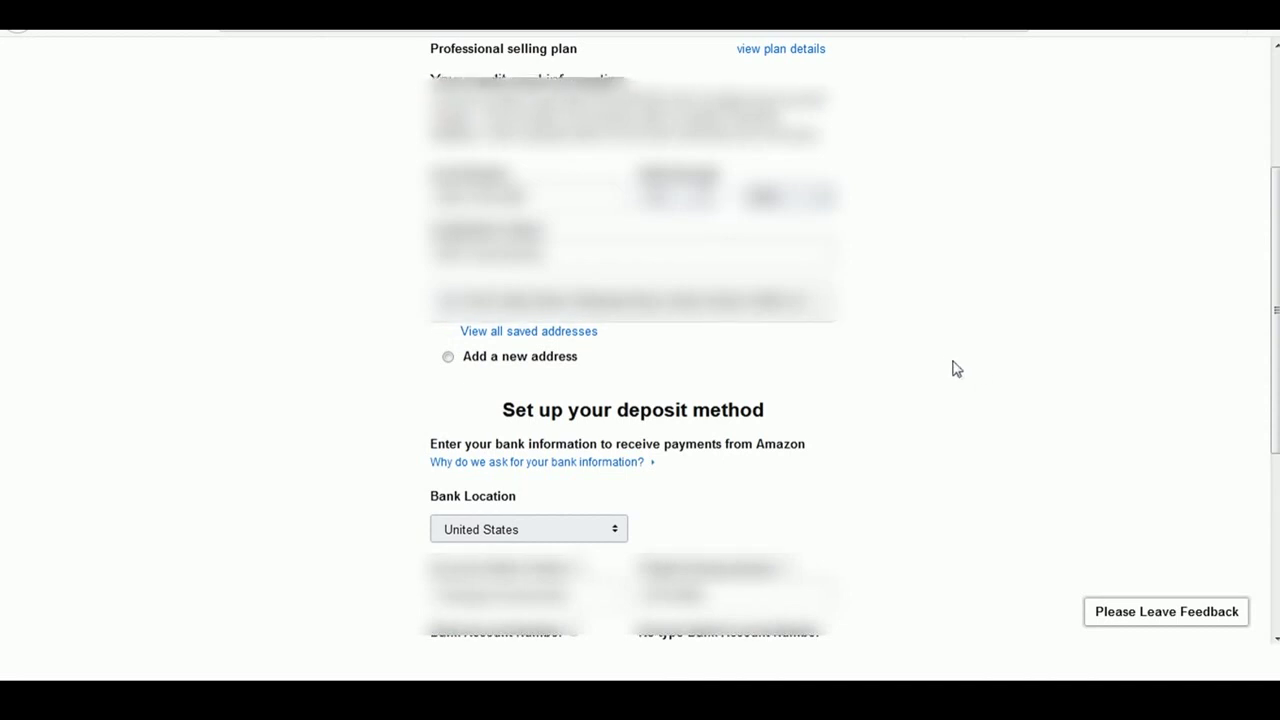
scroll(889, 374, down, 3)
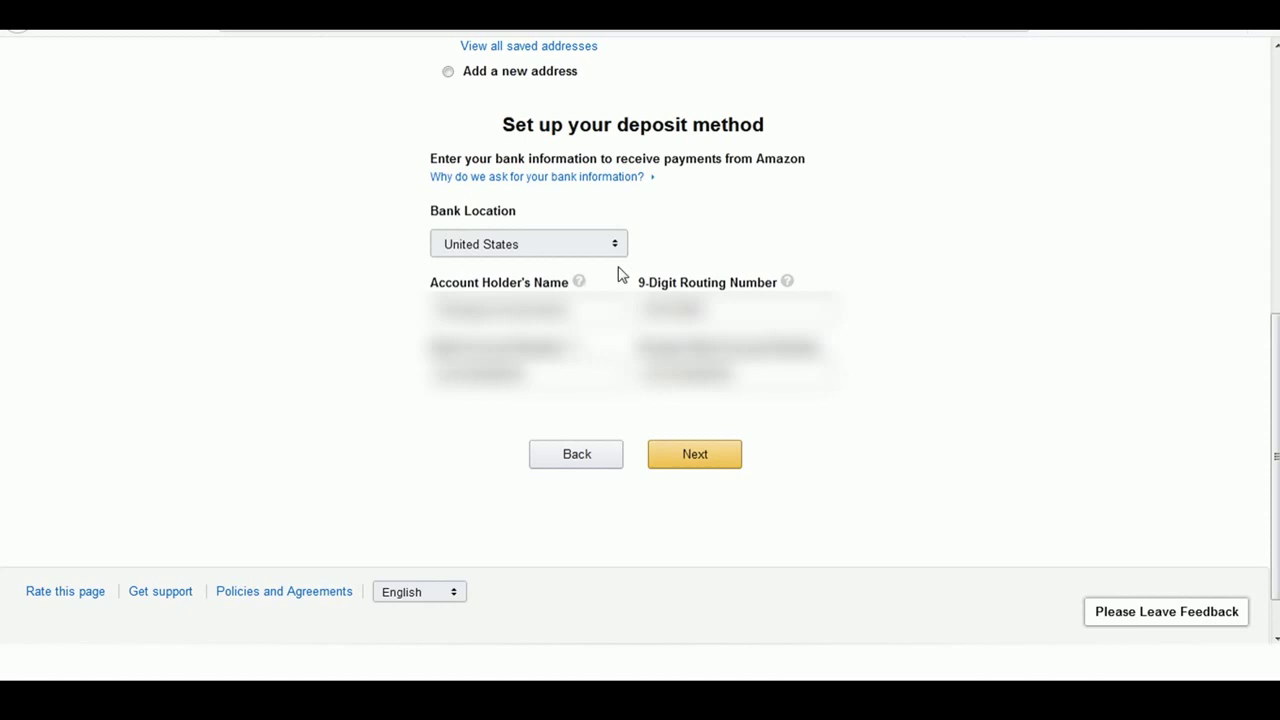
click(579, 283)
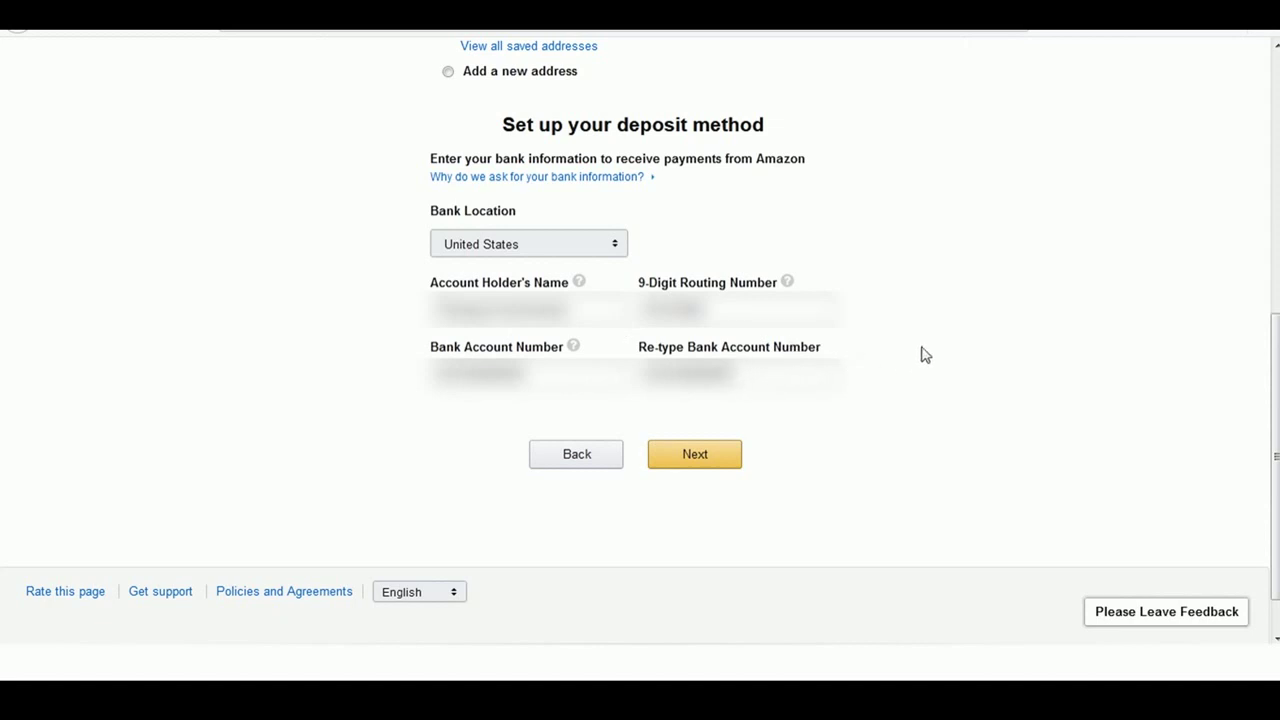
Choose Sri Lanka as the bank location and bring the Hyperwallet sign-up offer into view.
click(613, 249)
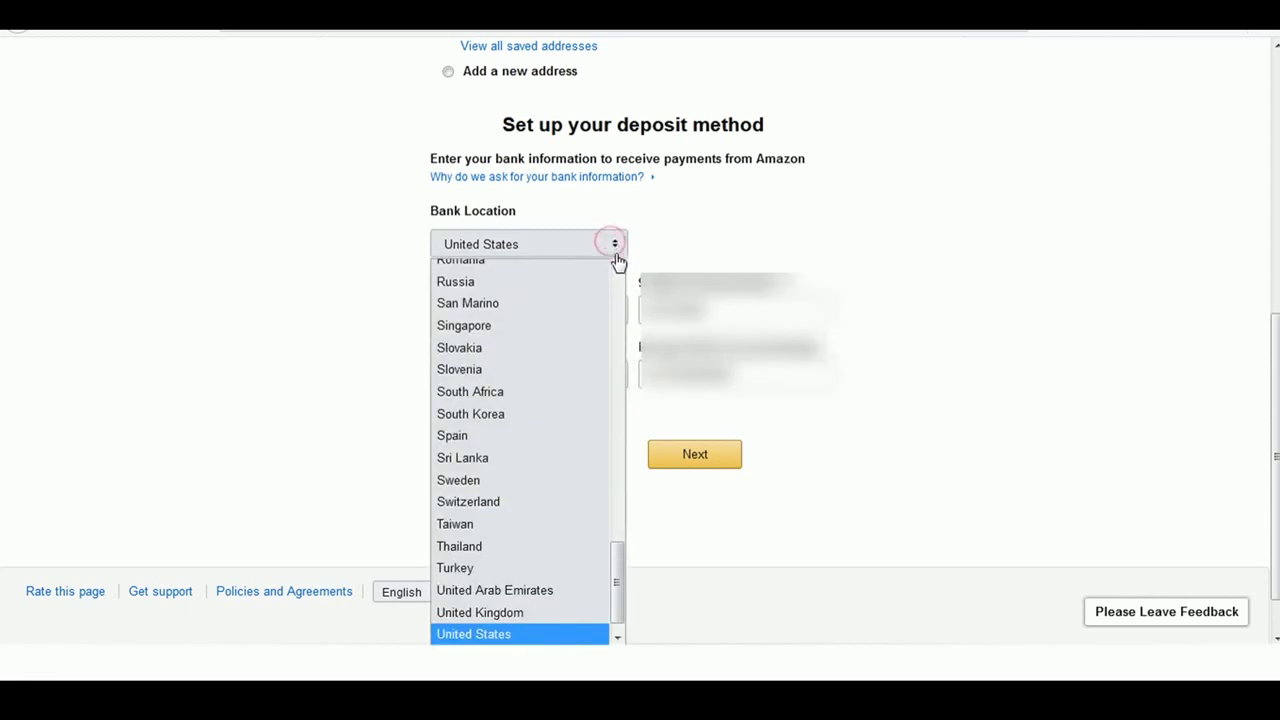
click(617, 267)
click(504, 468)
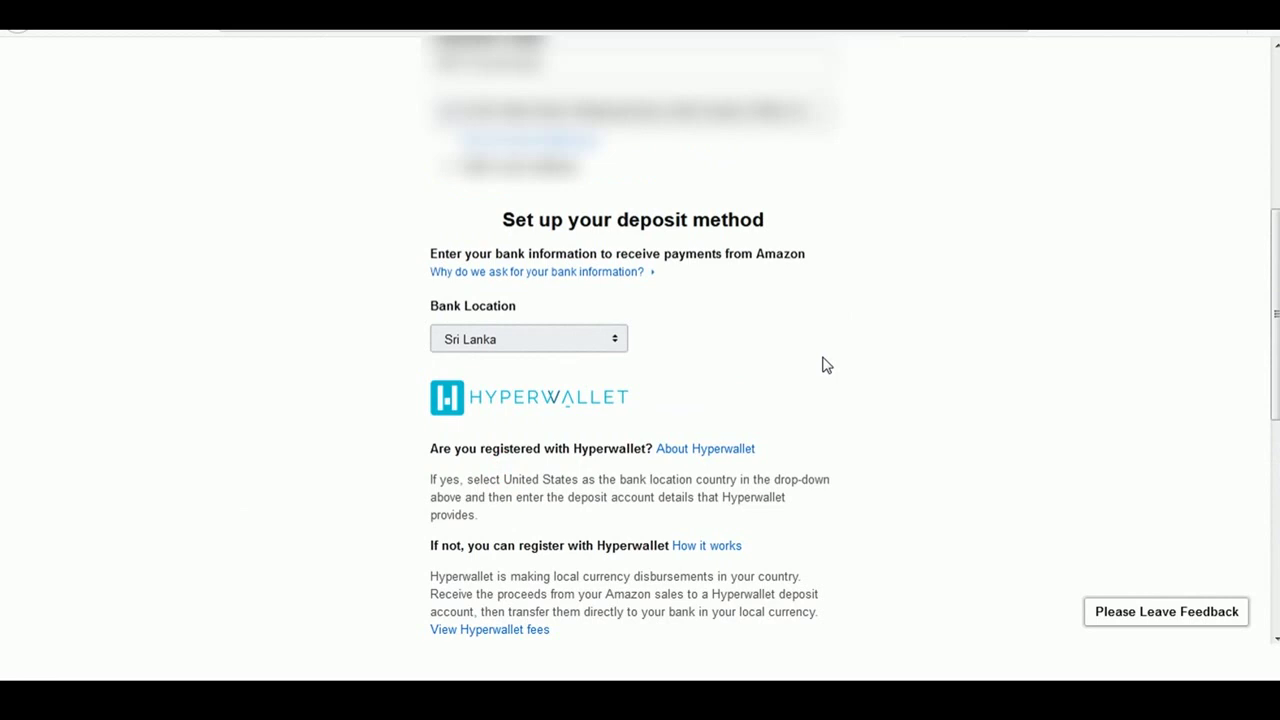
scroll(826, 365, down, 3)
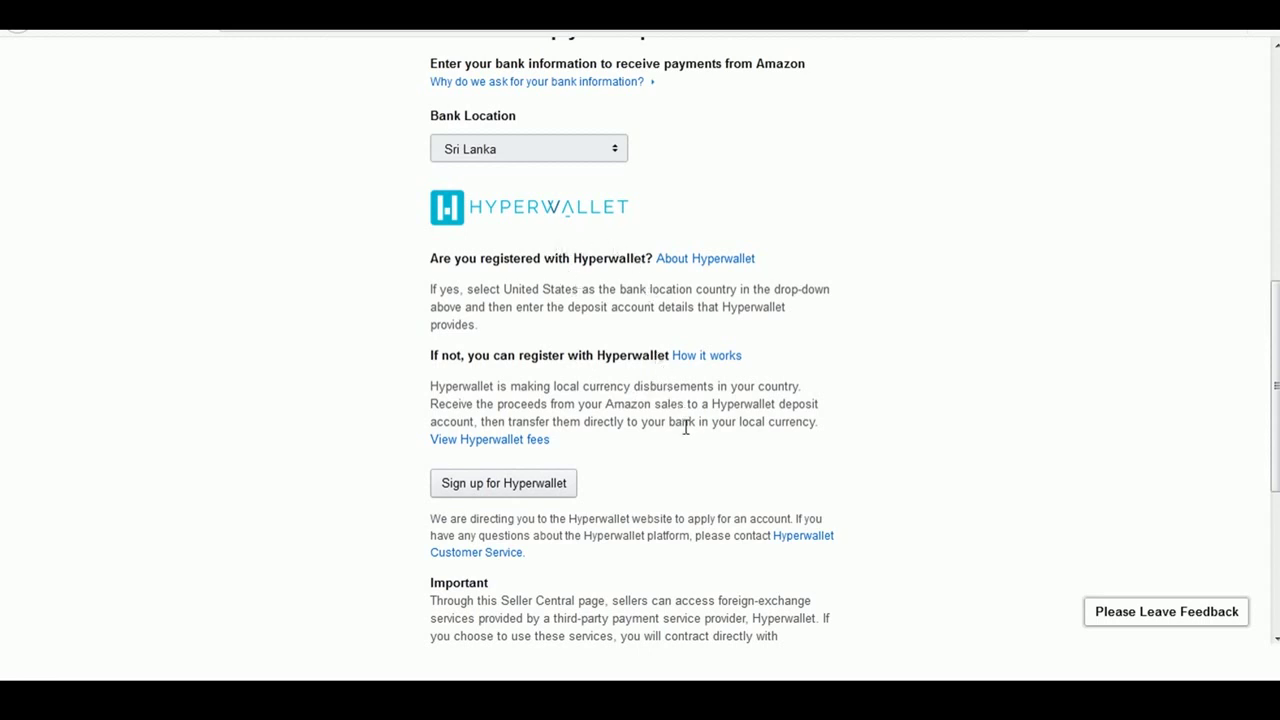
scroll(686, 428, down, 1)
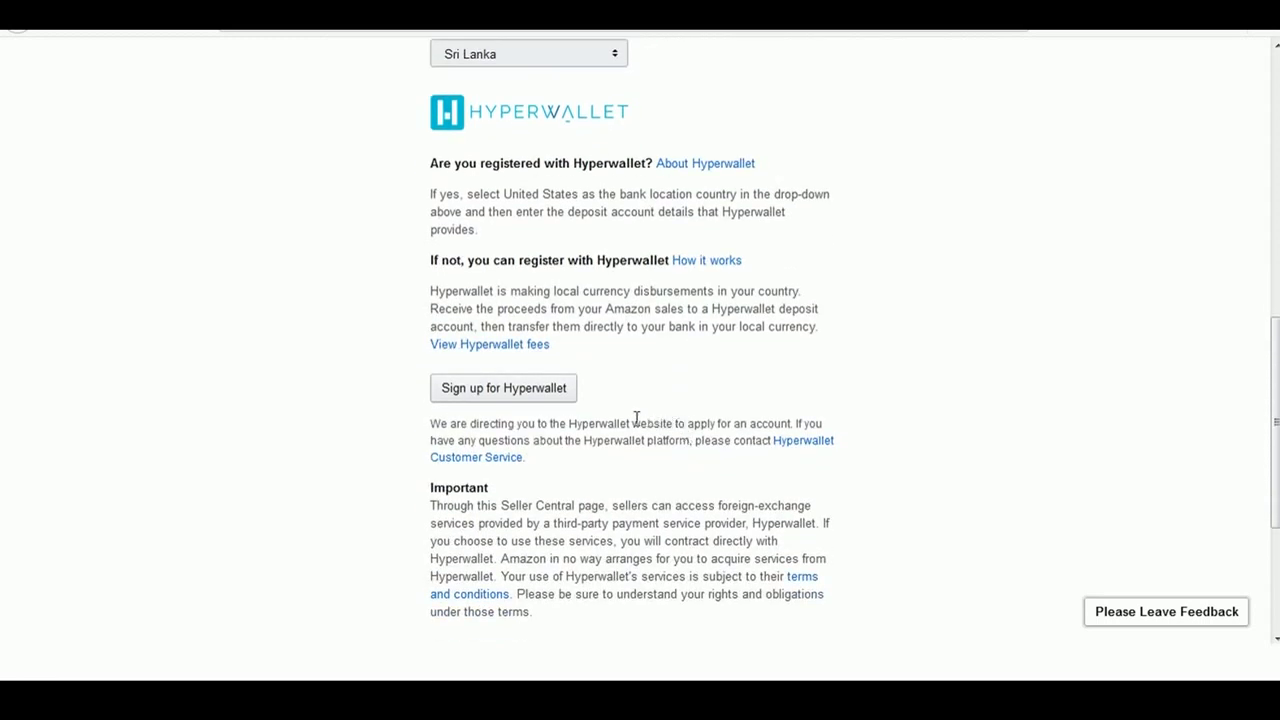
Go to the Hyperwallet seller sign-up page and choose Login with Amazon.
click(502, 395)
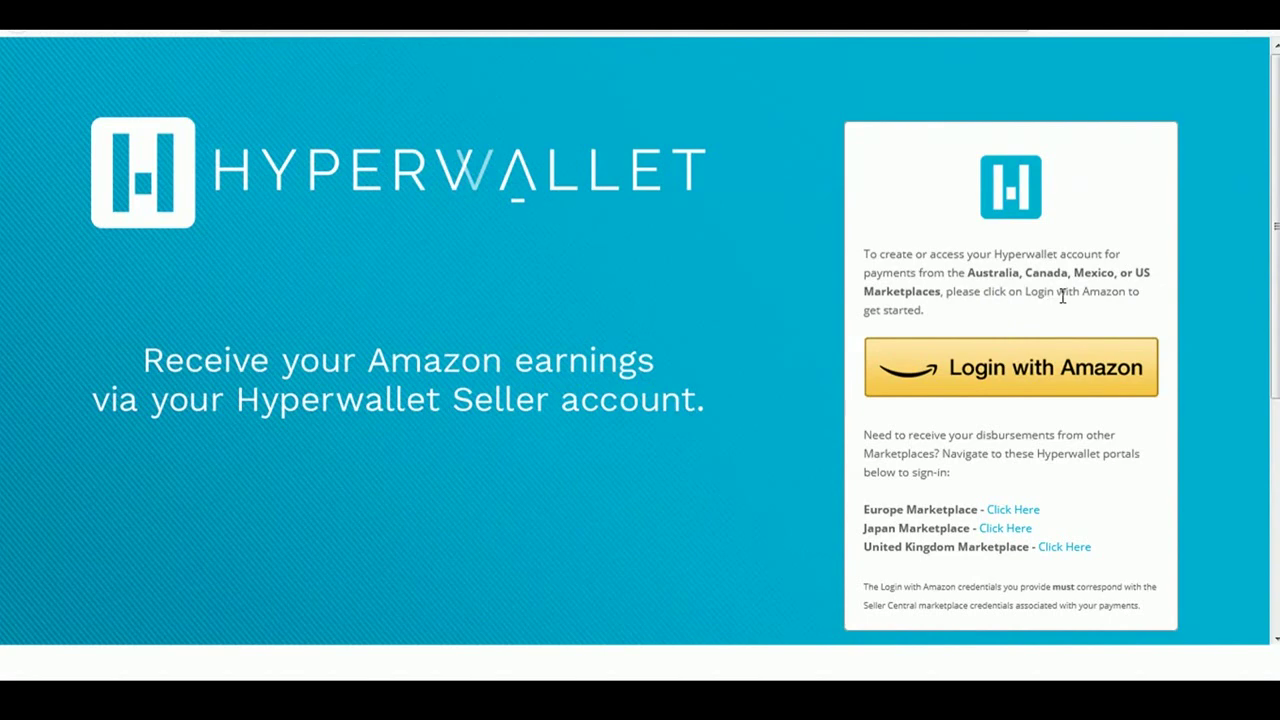
click(1037, 375)
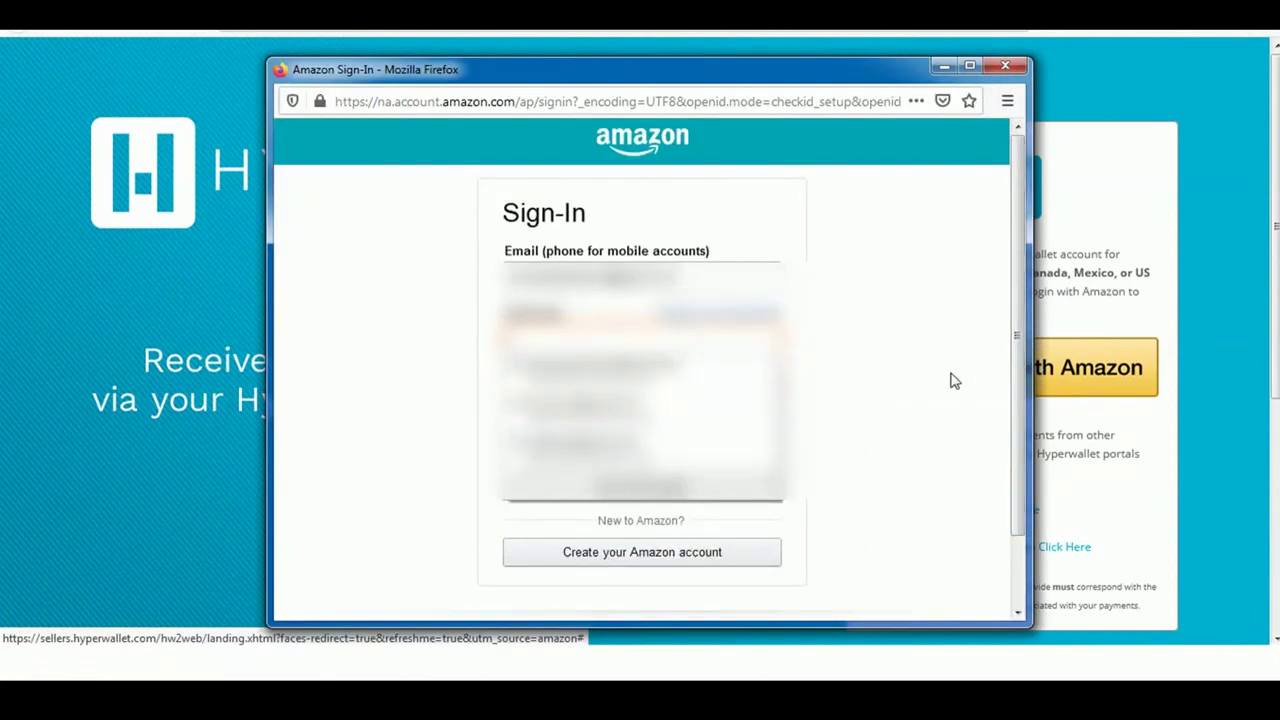
Sign in to the Amazon account in the pop-up by entering the account password.
click(884, 387)
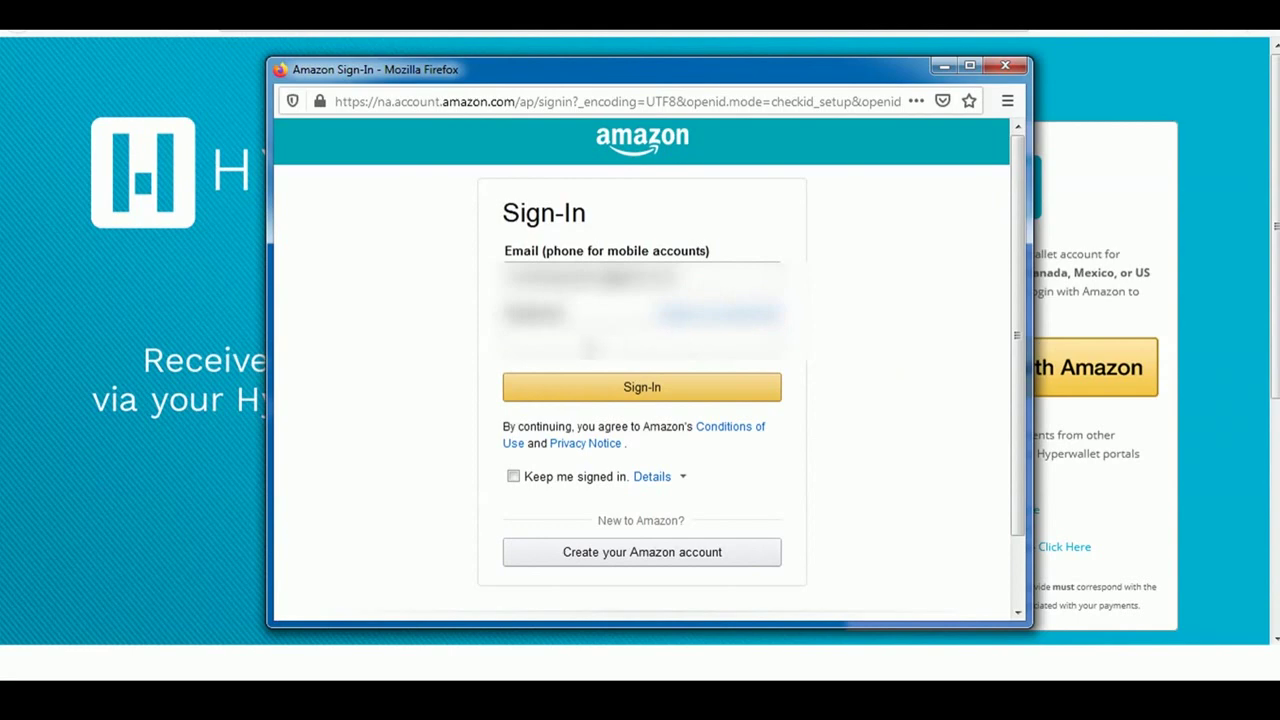
click(578, 342)
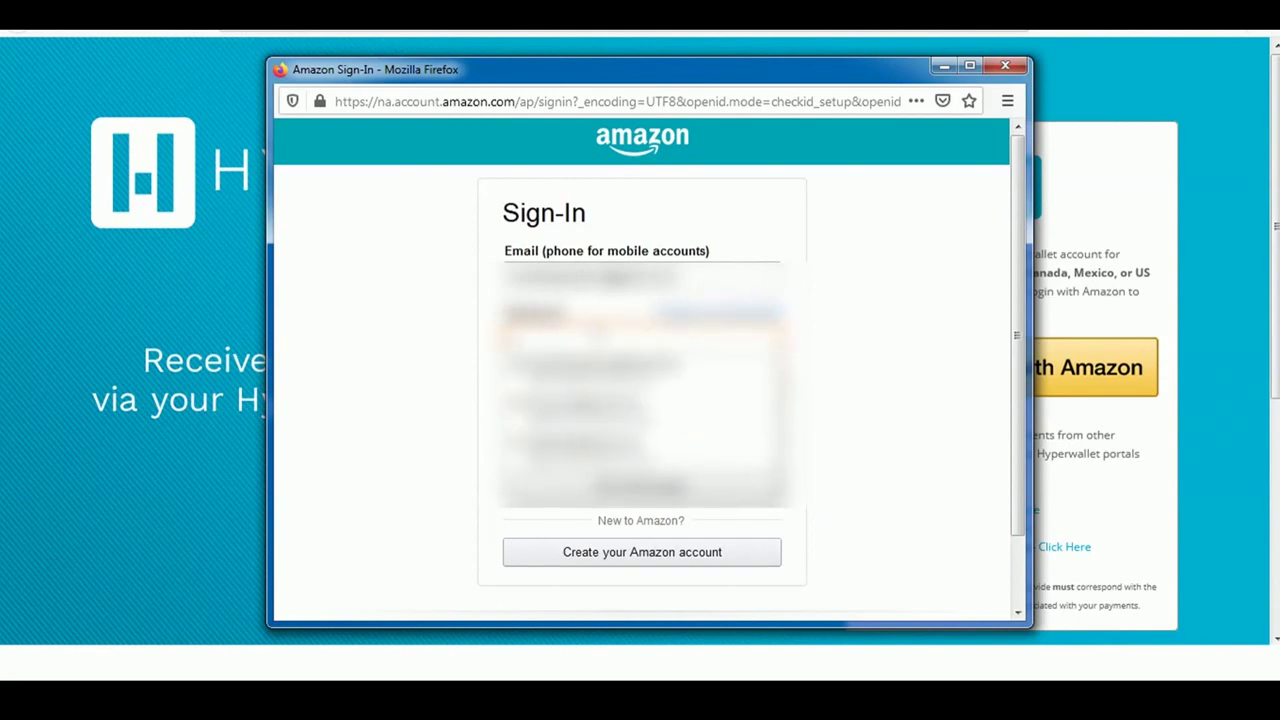
text(••)
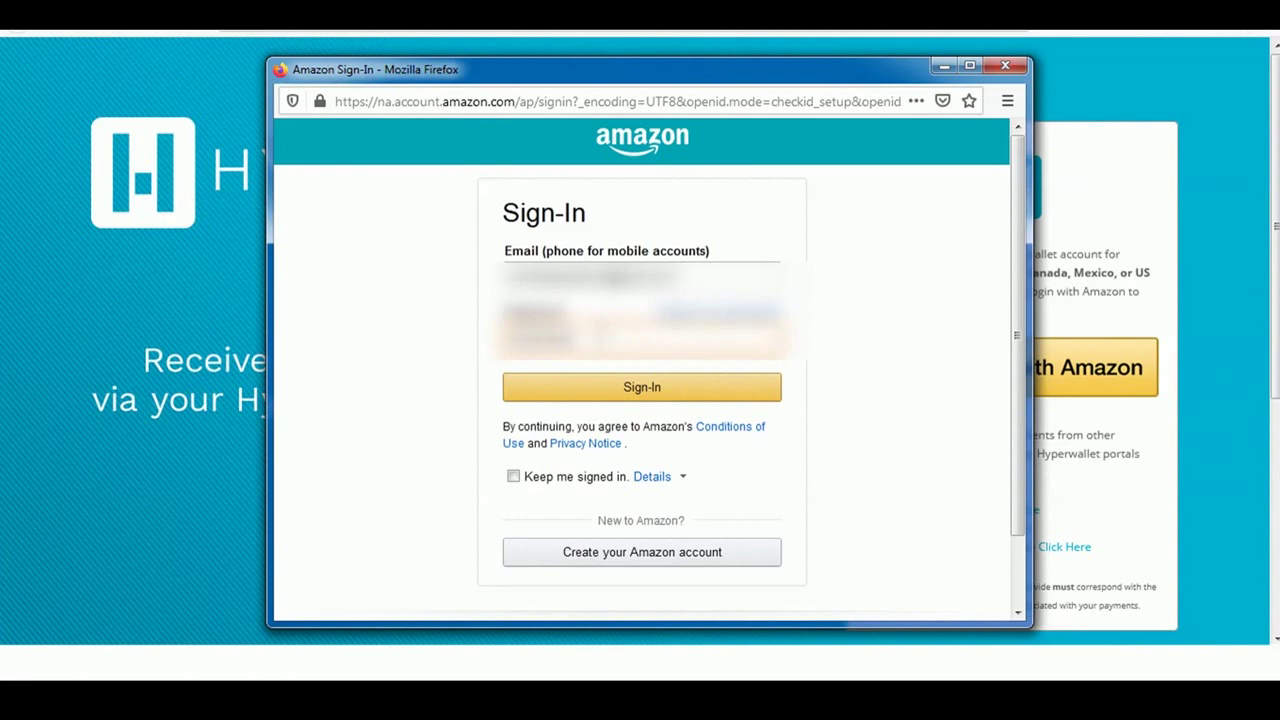
text(••)
click(652, 390)
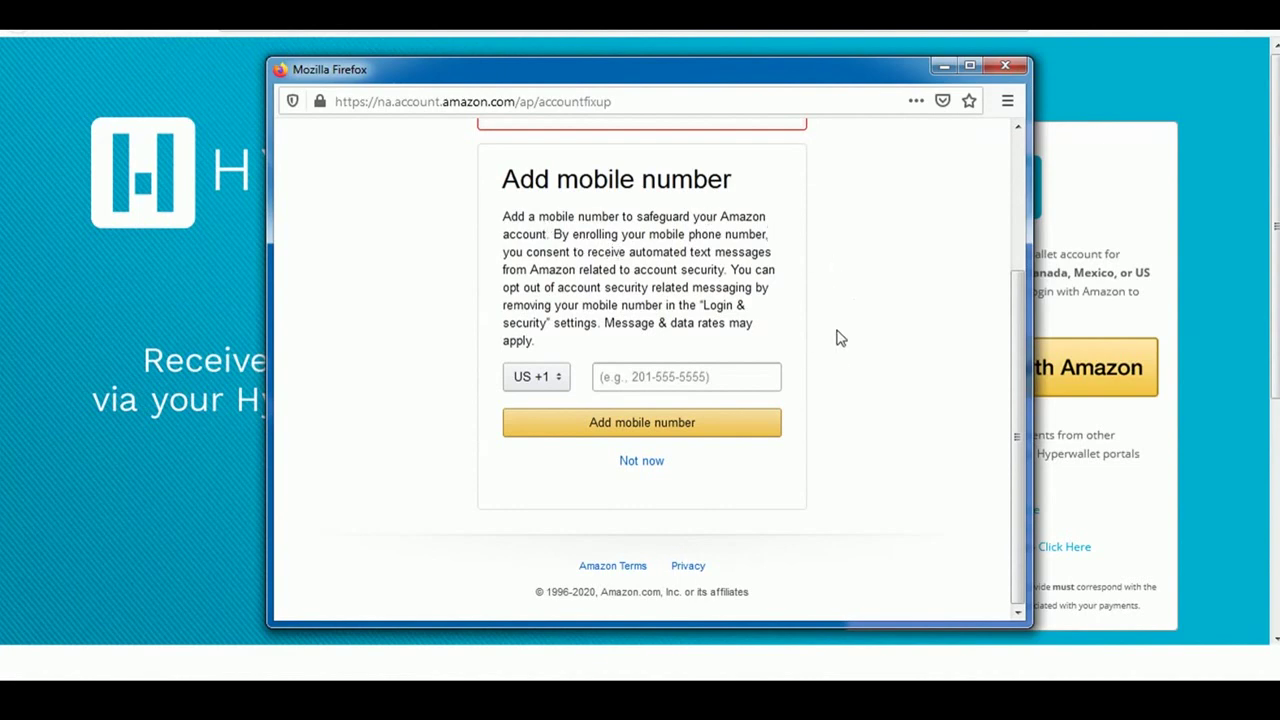
Keep the US +1 country code and skip adding a mobile number with Not now.
click(557, 380)
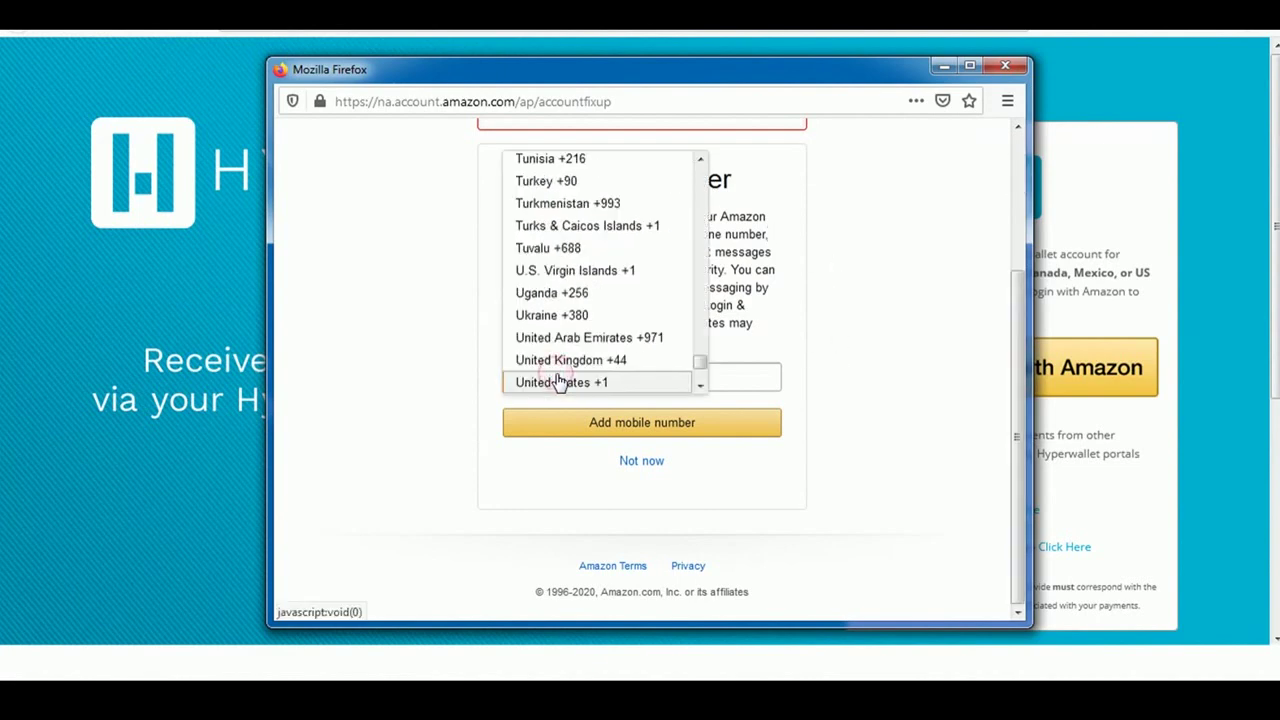
click(851, 286)
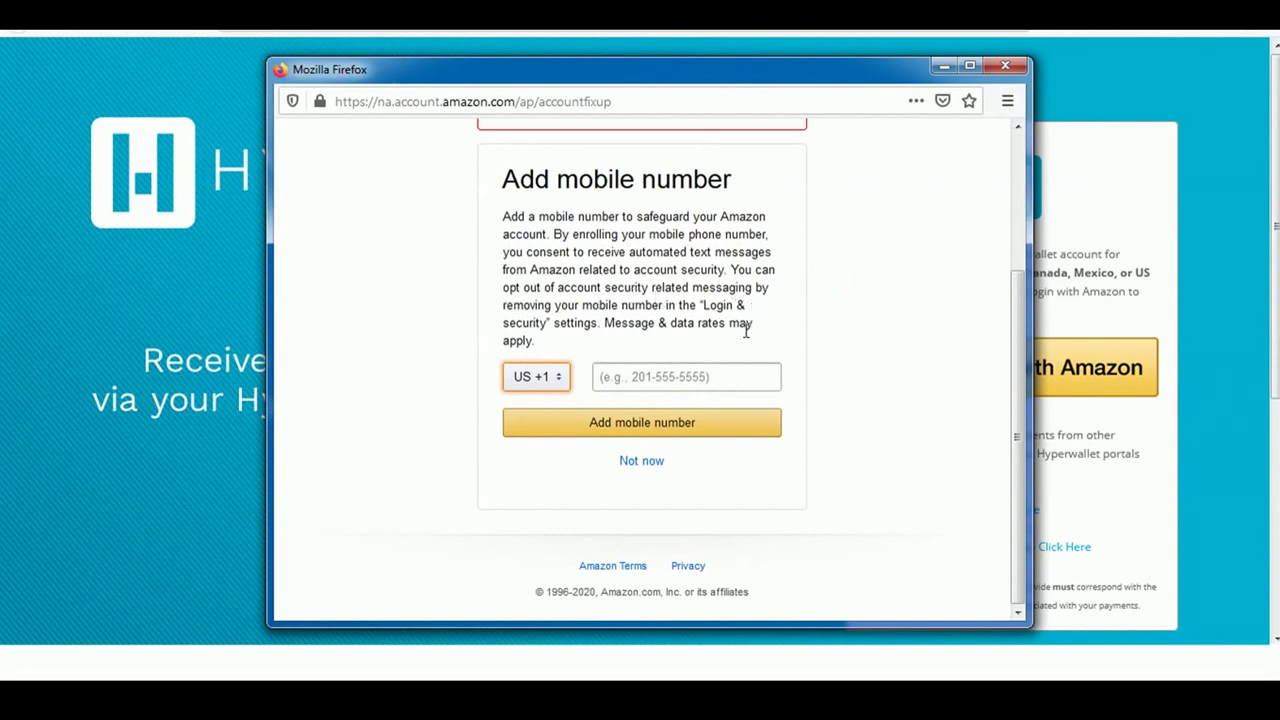
click(641, 464)
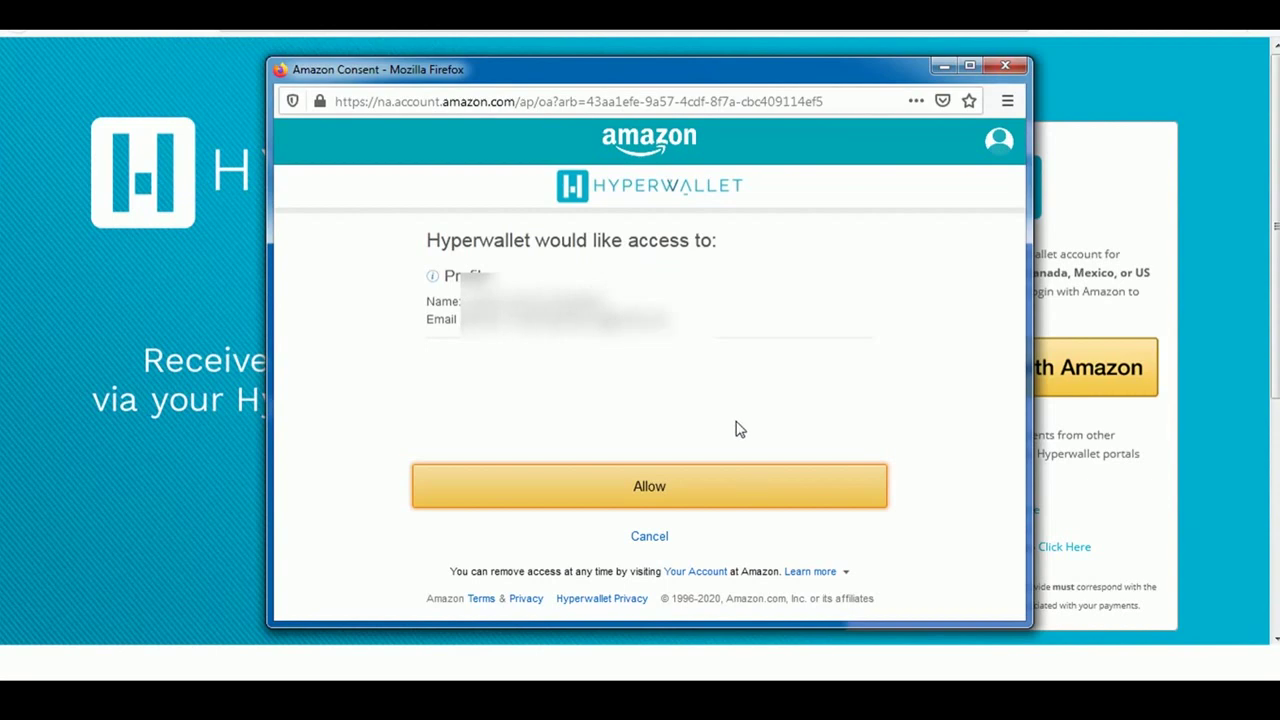
Allow Hyperwallet access to the Amazon profile and dismiss the covering browser prompt.
click(649, 489)
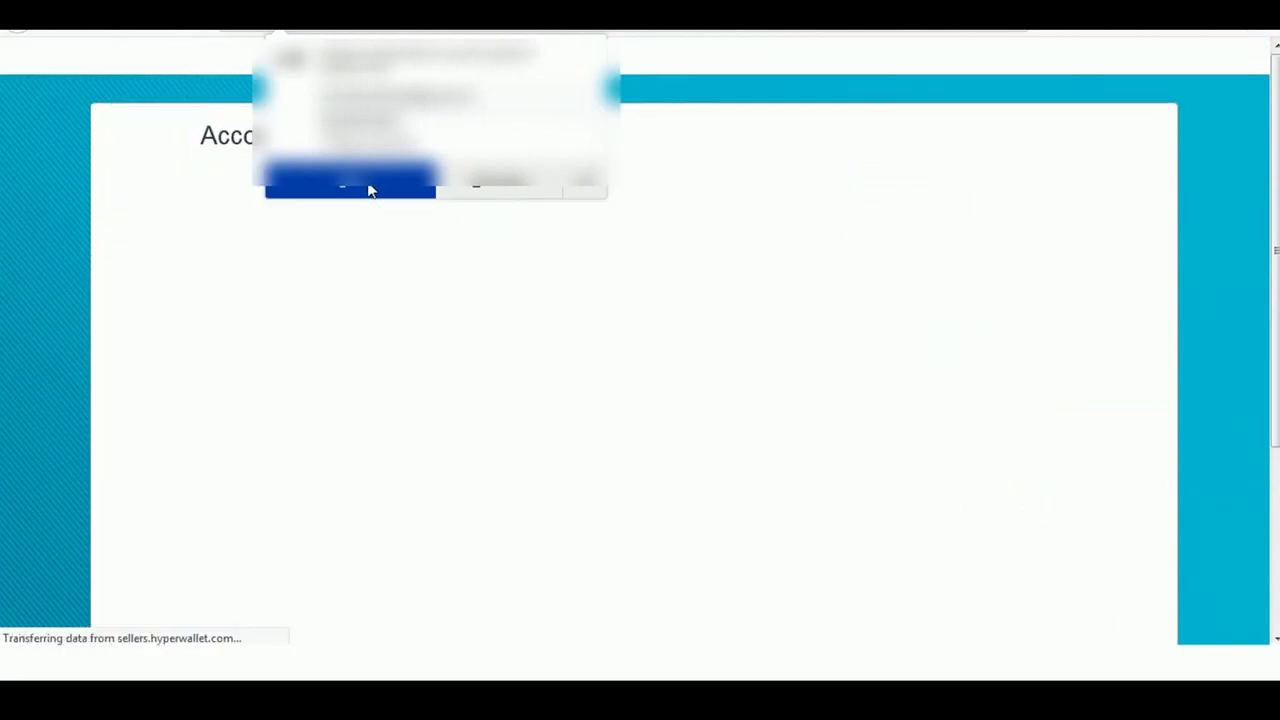
click(367, 188)
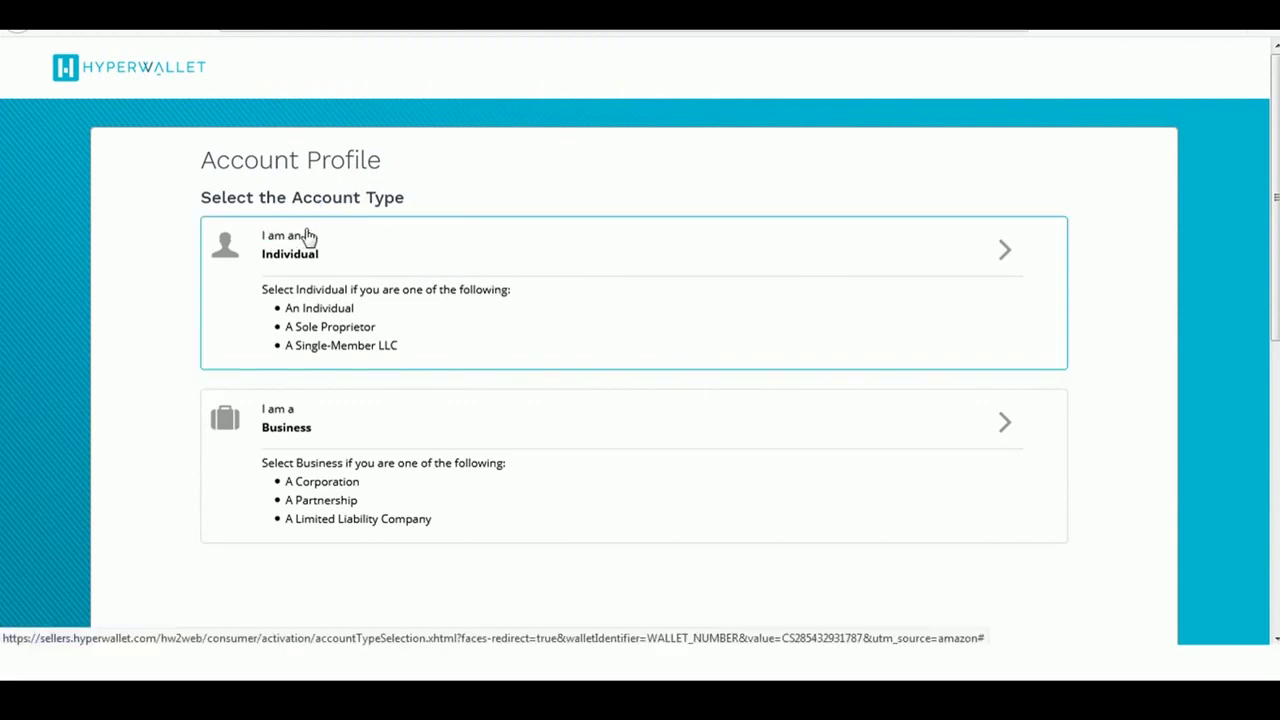
Choose the Individual account type, complete the home address, and submit the profile.
click(800, 262)
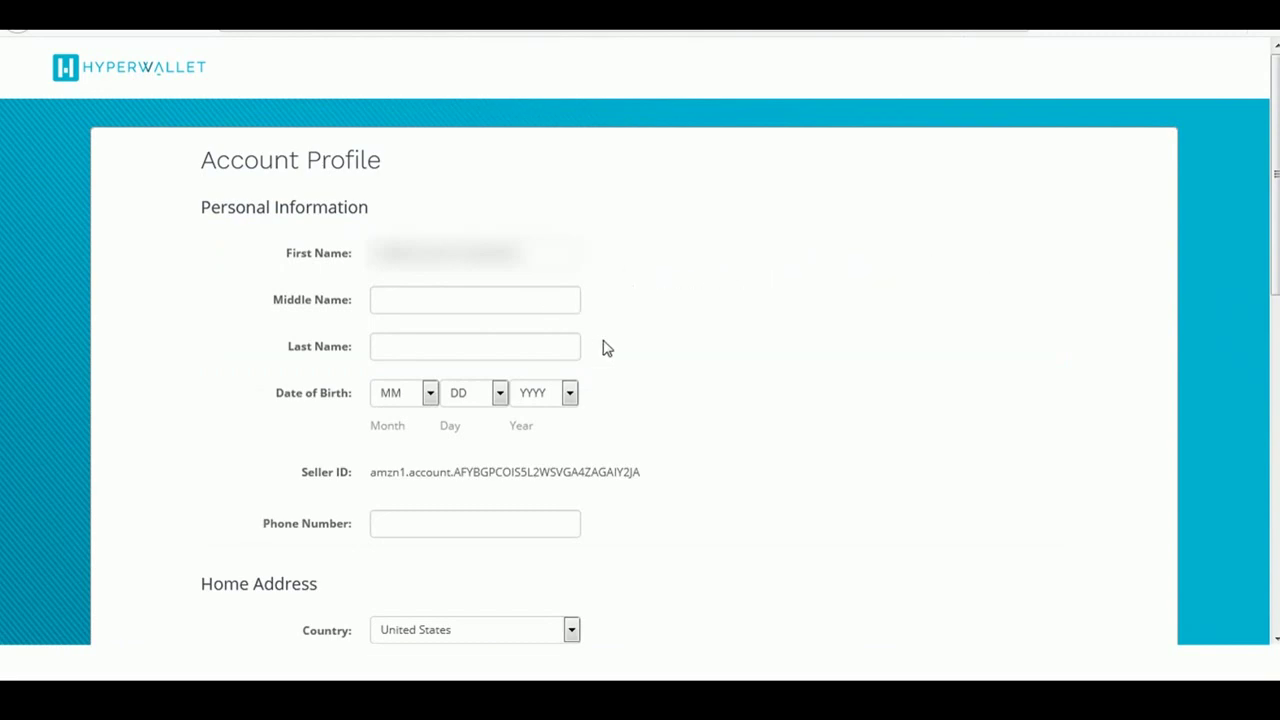
scroll(604, 346, down, 1)
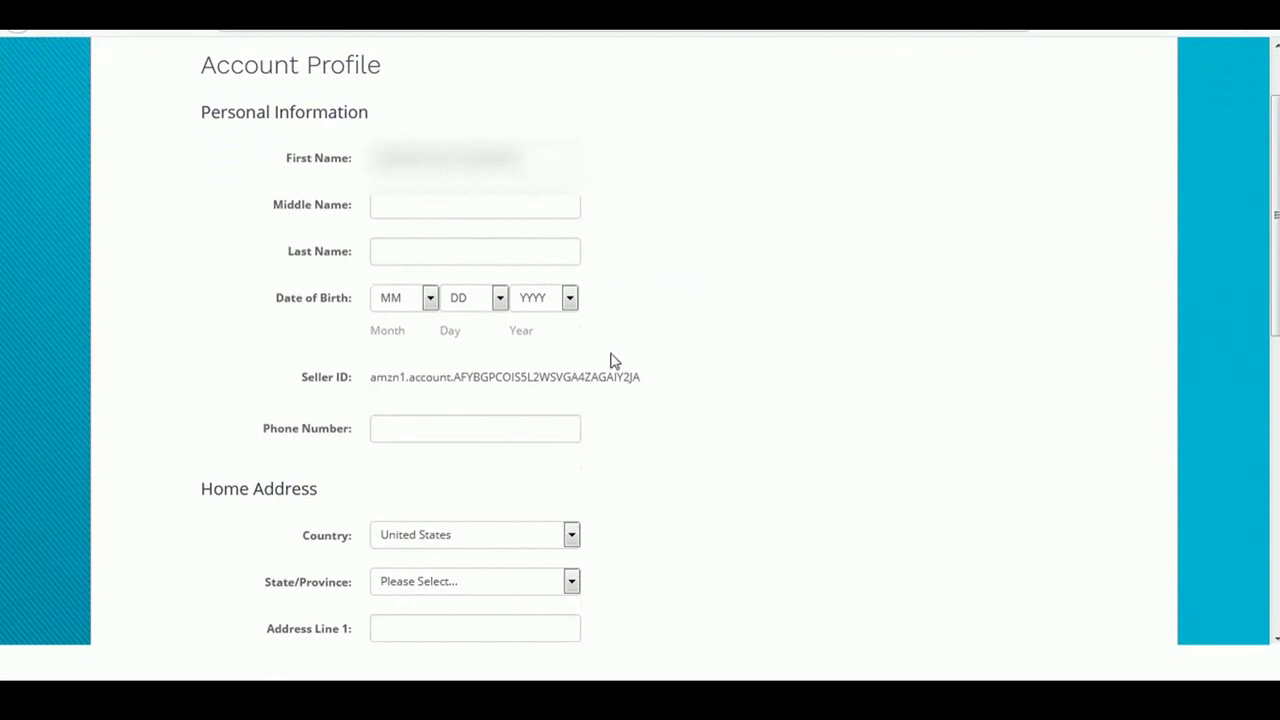
scroll(606, 419, down, 1)
scroll(606, 419, down, 2)
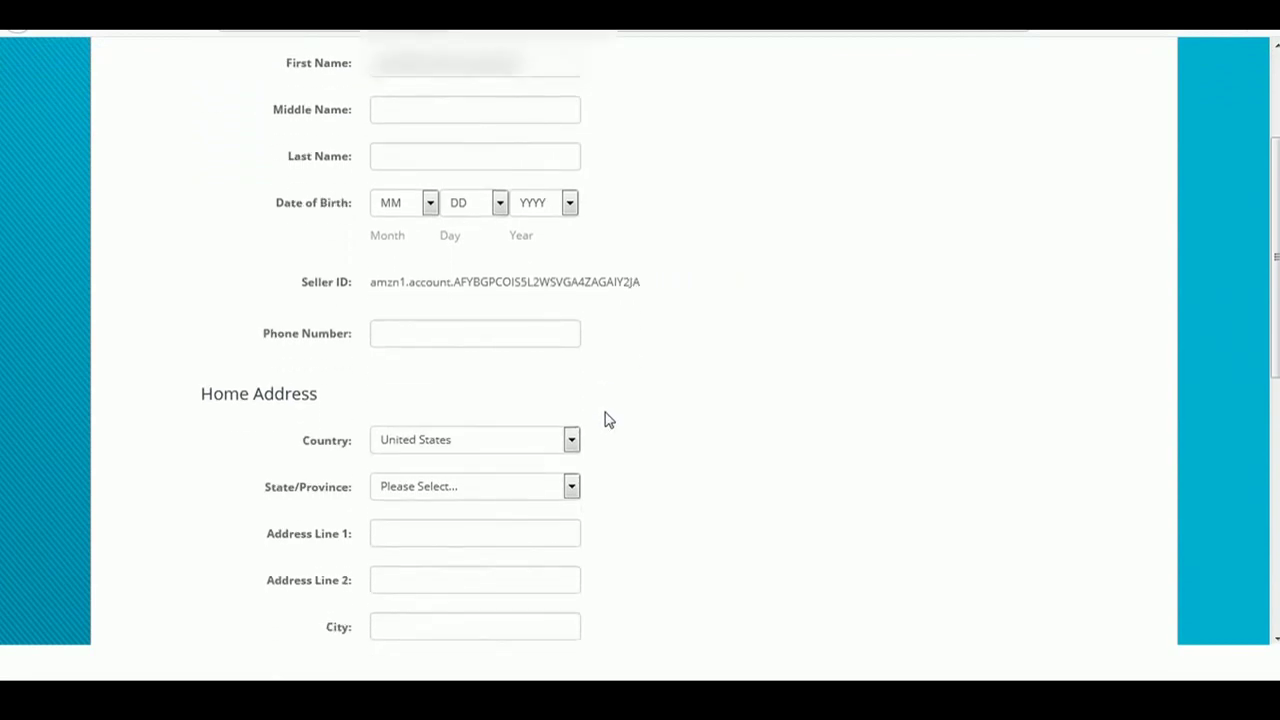
scroll(587, 371, down, 1)
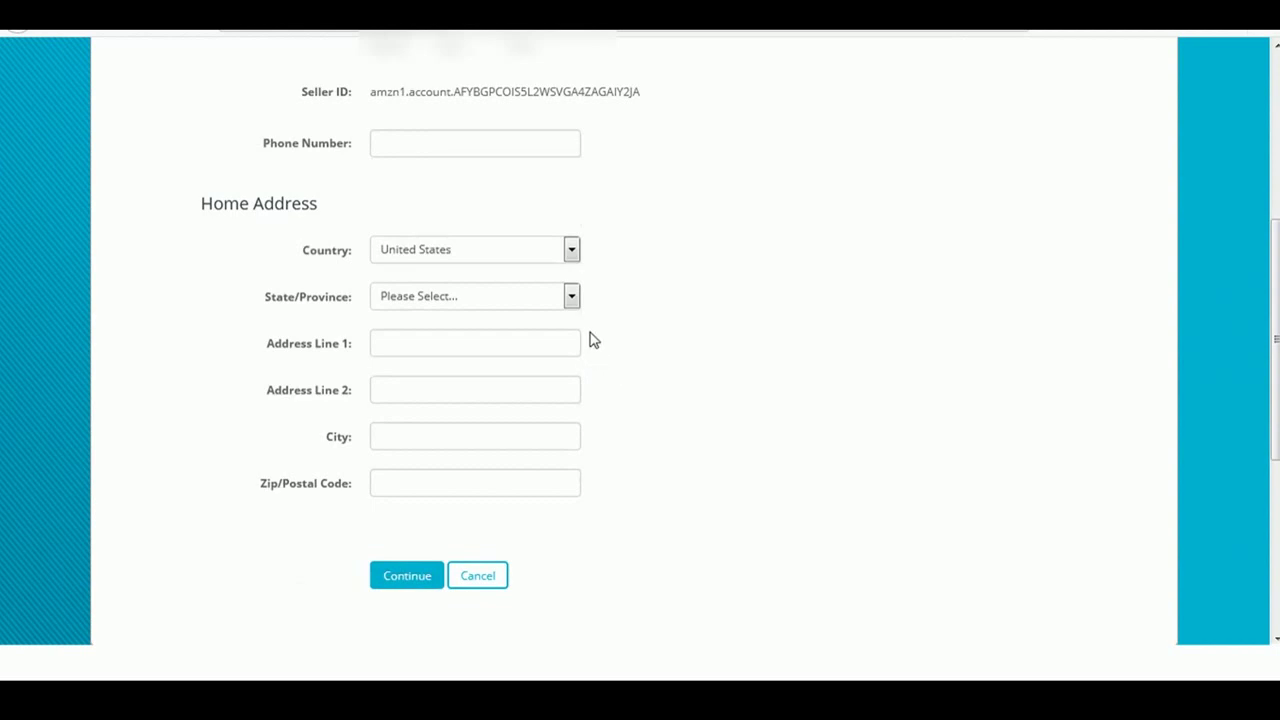
scroll(596, 358, up, 4)
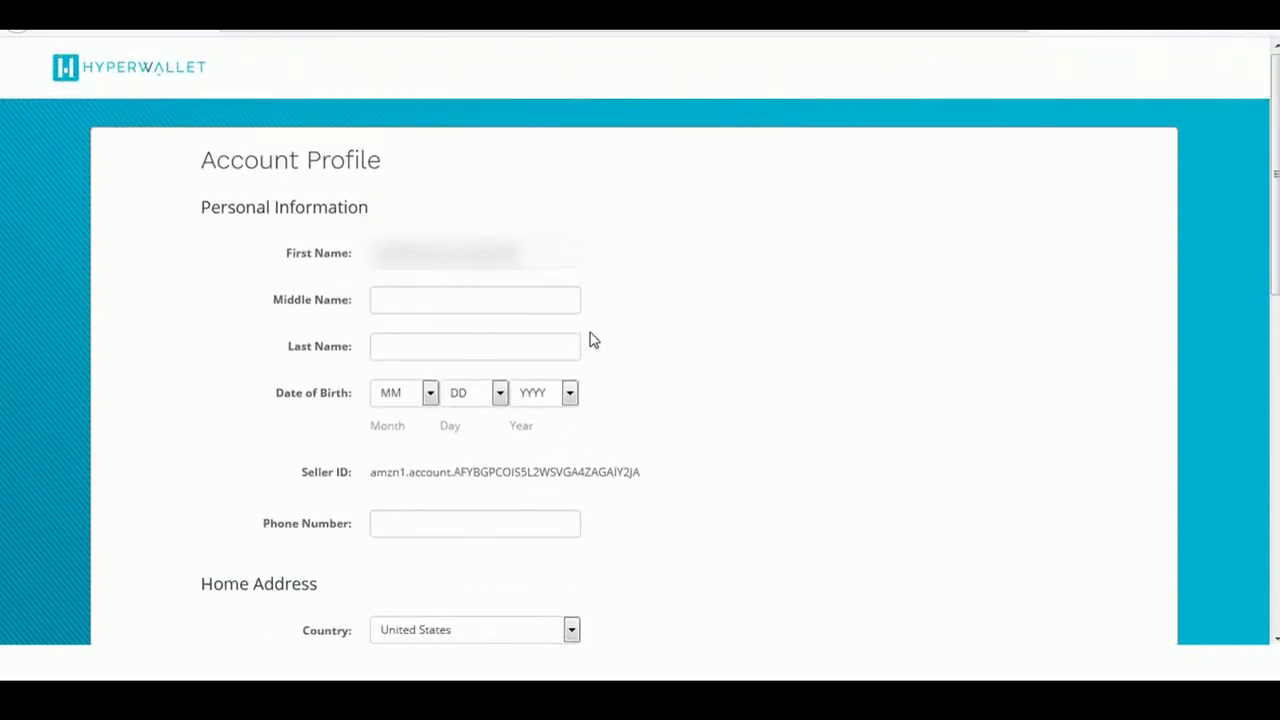
scroll(591, 343, down, 3)
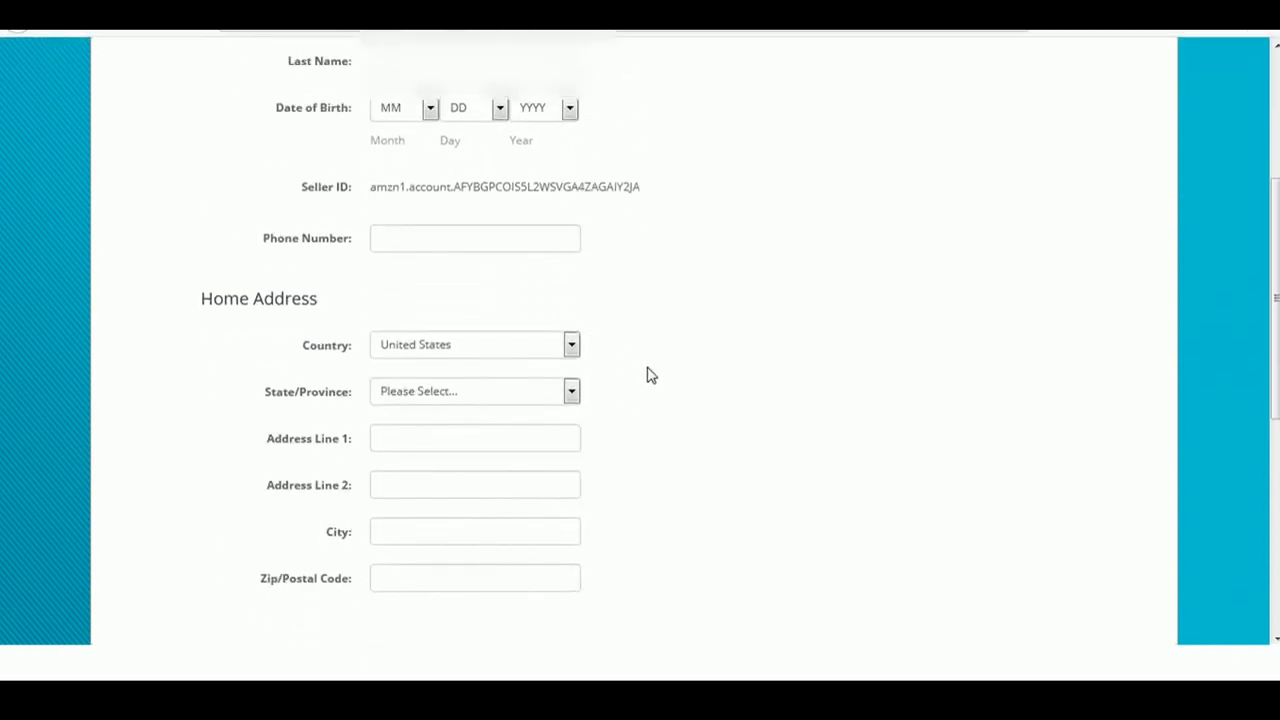
scroll(648, 375, down, 1)
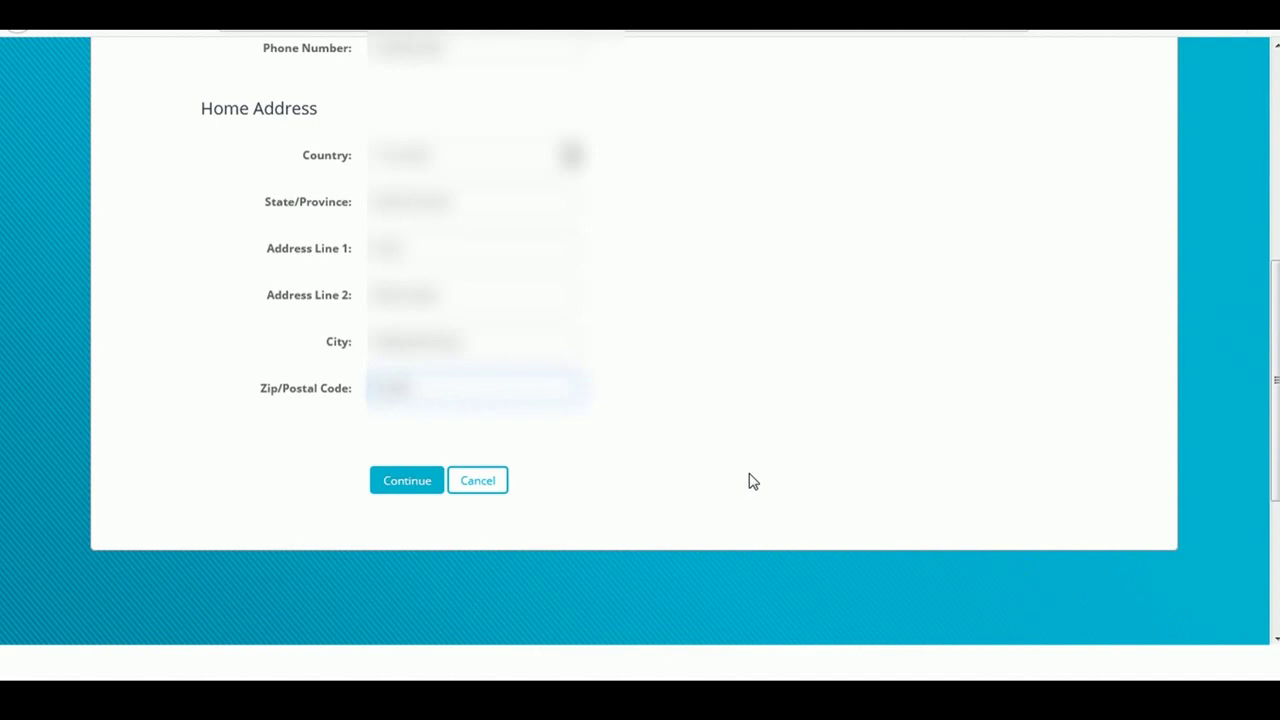
click(407, 484)
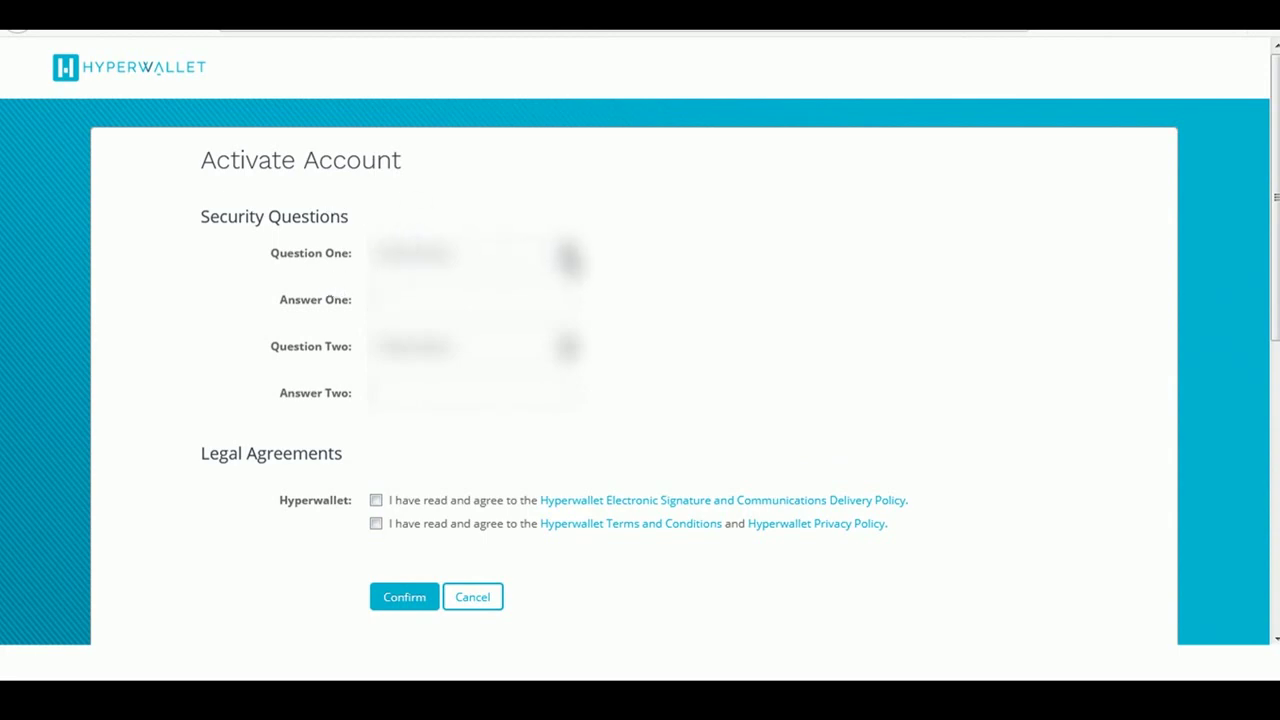
Choose the first and second Hyperwallet security questions from their dropdowns.
click(568, 256)
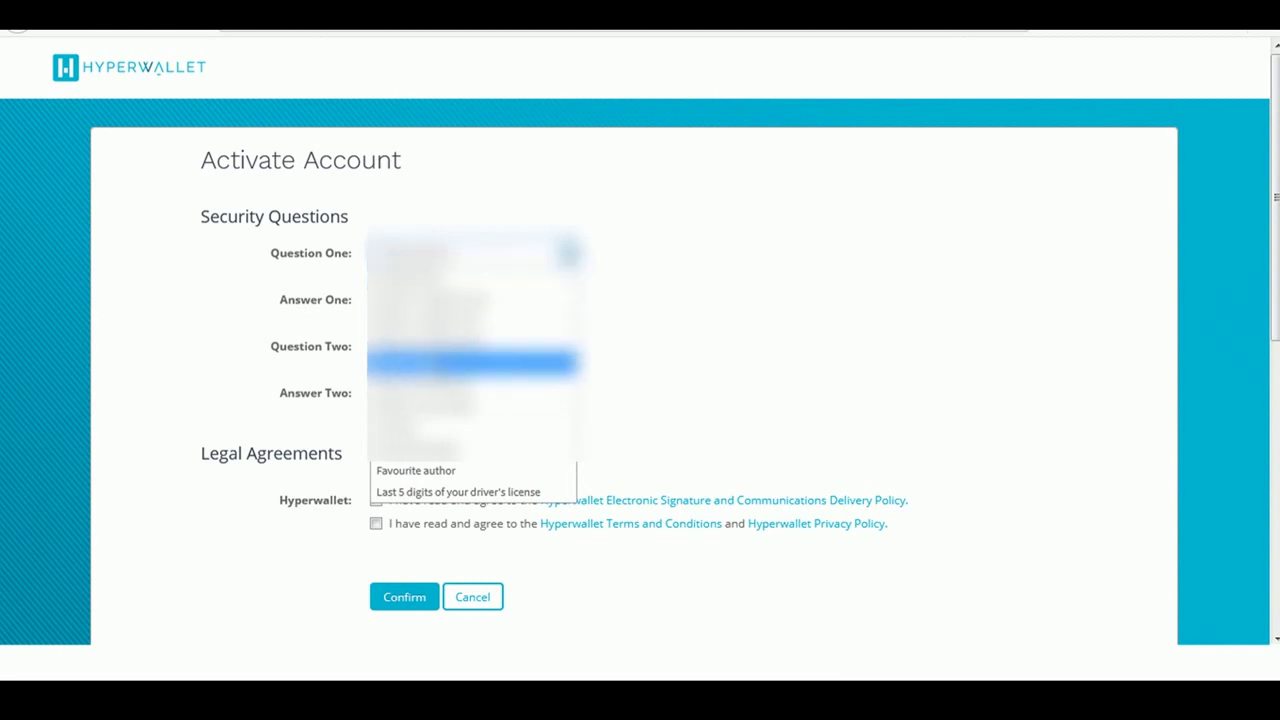
click(440, 362)
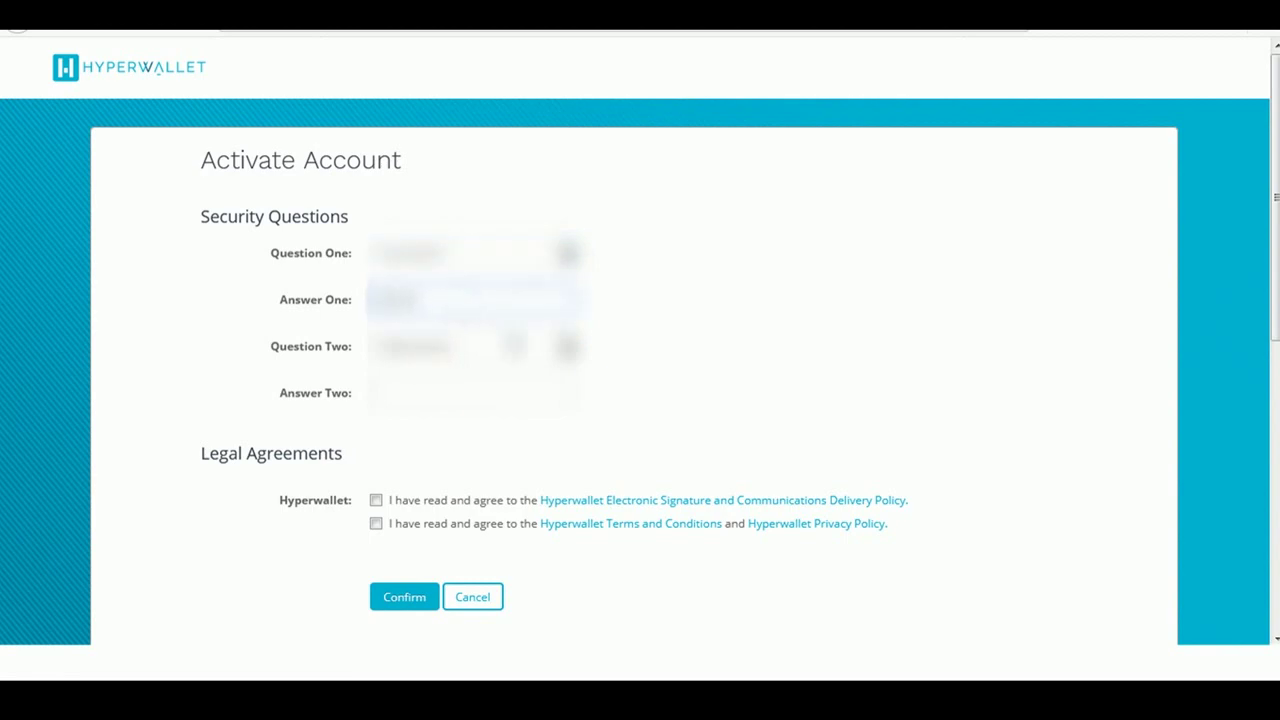
click(568, 348)
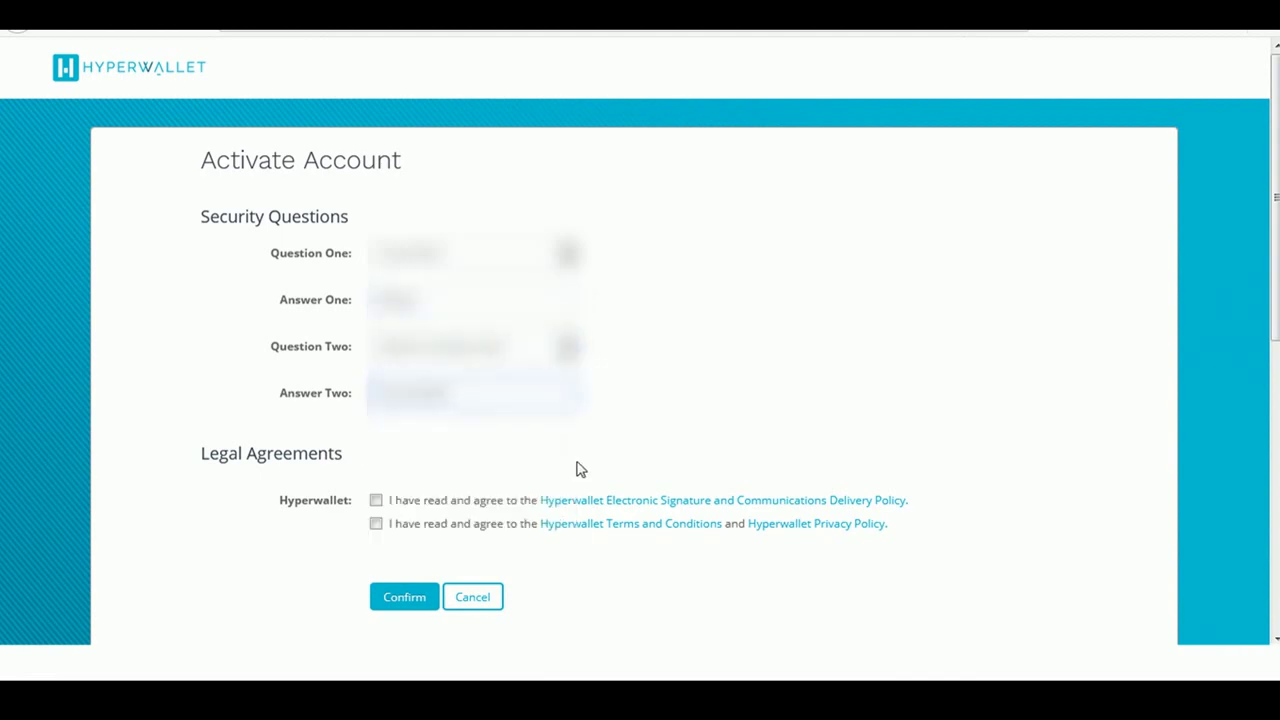
Accept the electronic signature and Hyperwallet terms agreements, then confirm to activate the account.
scroll(579, 469, down, 2)
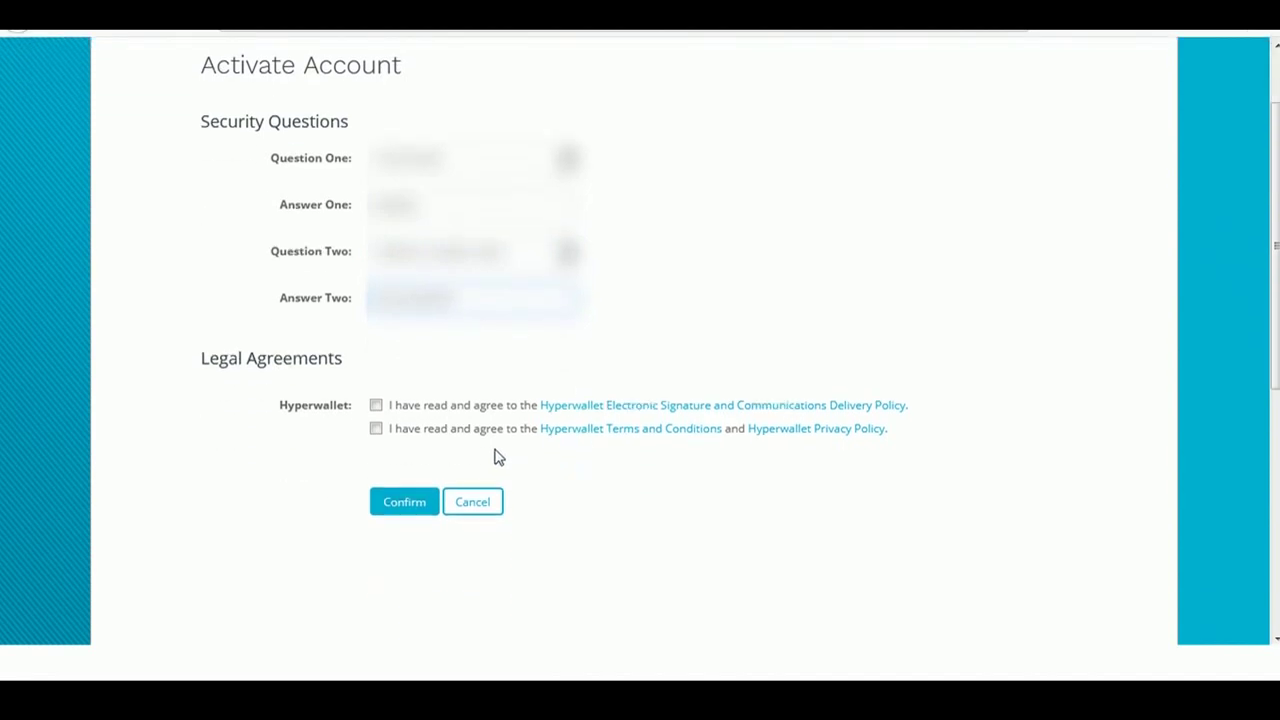
click(375, 408)
click(376, 429)
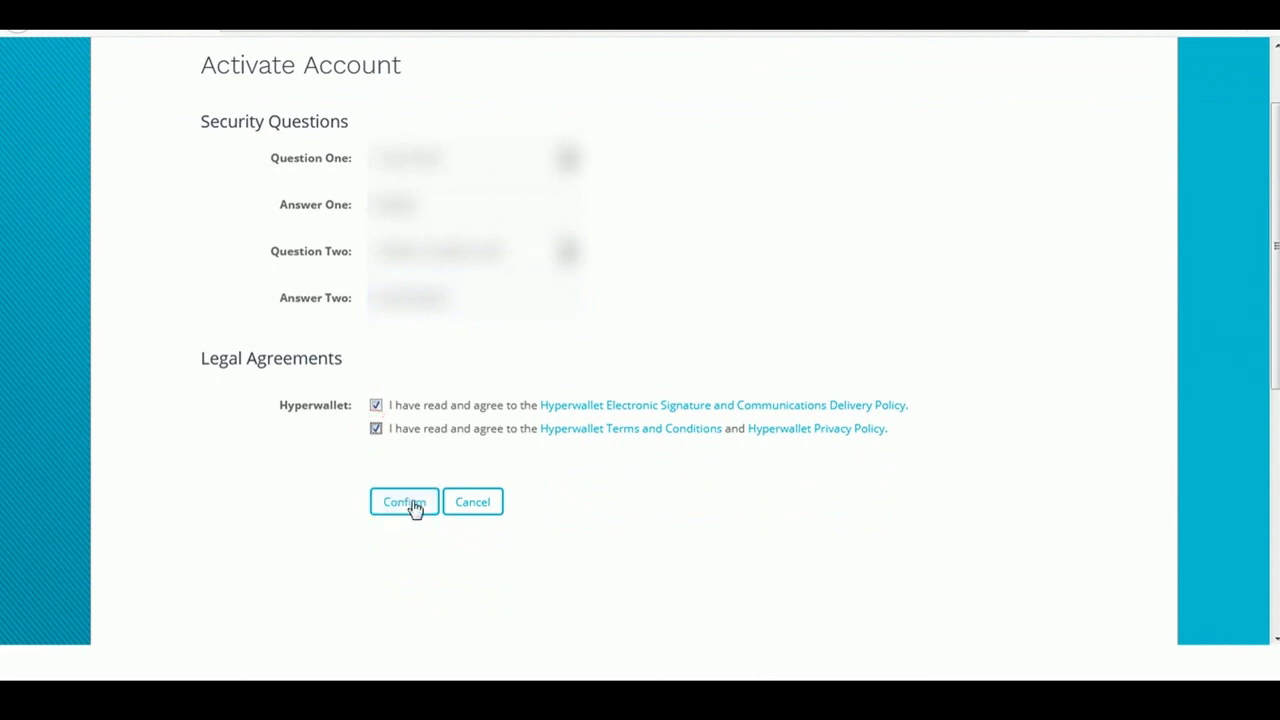
click(410, 502)
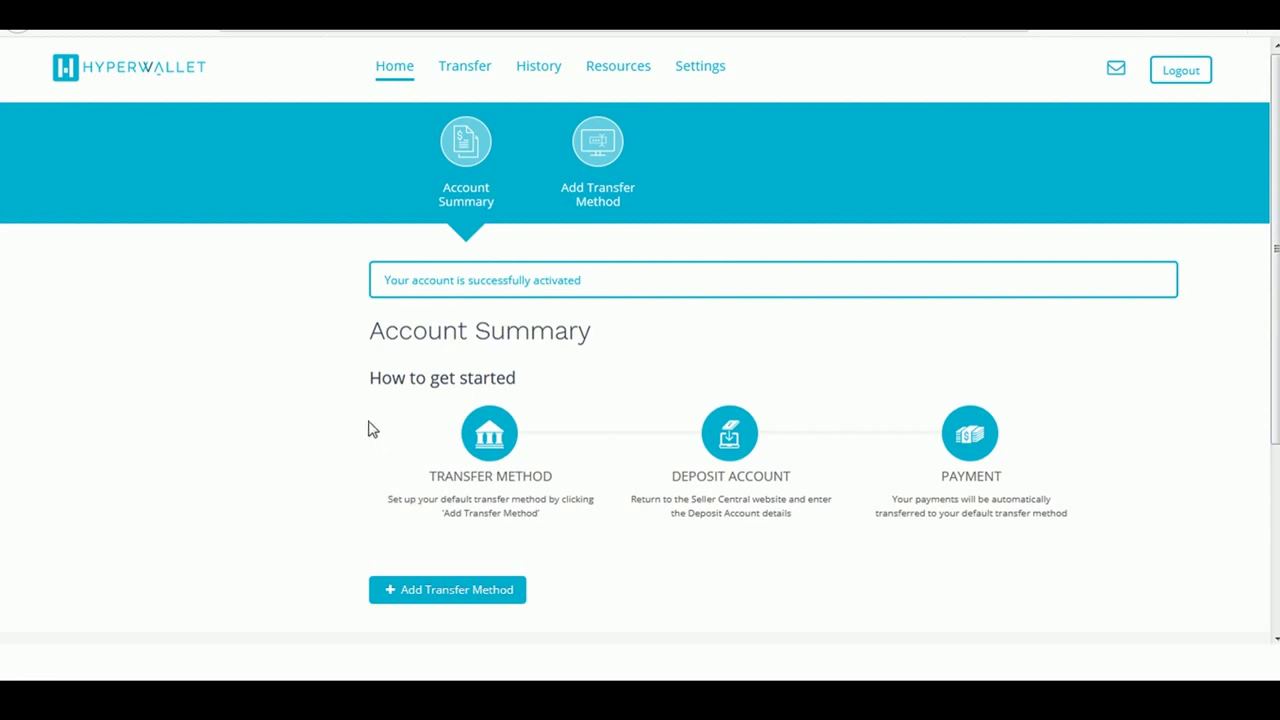
Scroll down the Hyperwallet account summary page.
scroll(371, 428, down, 2)
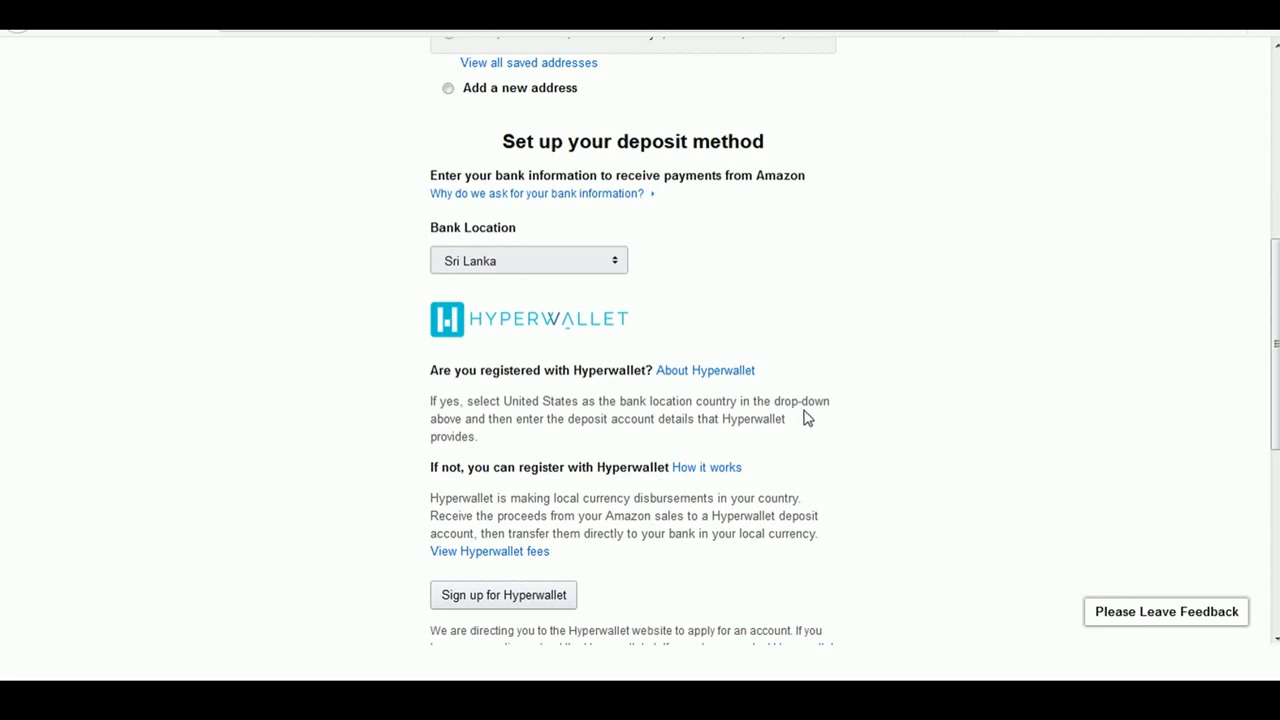
Change the deposit Bank Location from Sri Lanka to United States.
scroll(805, 417, down, 2)
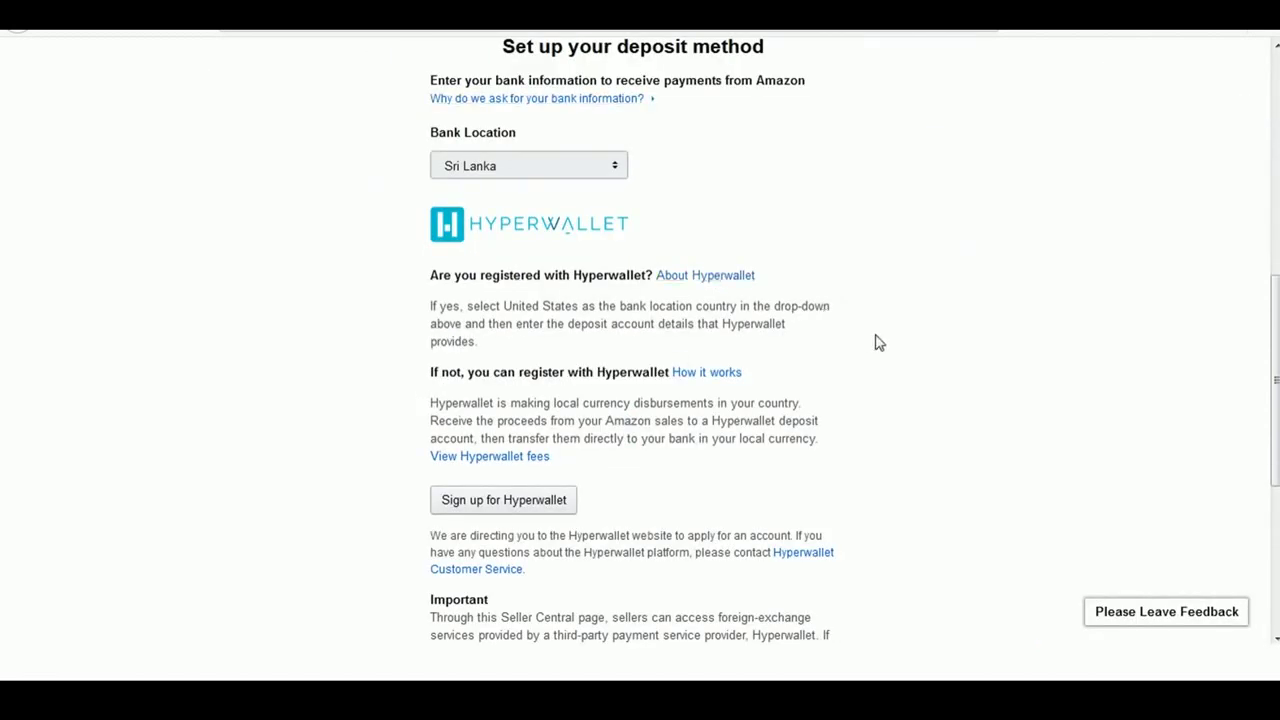
scroll(877, 343, down, 3)
scroll(883, 343, up, 4)
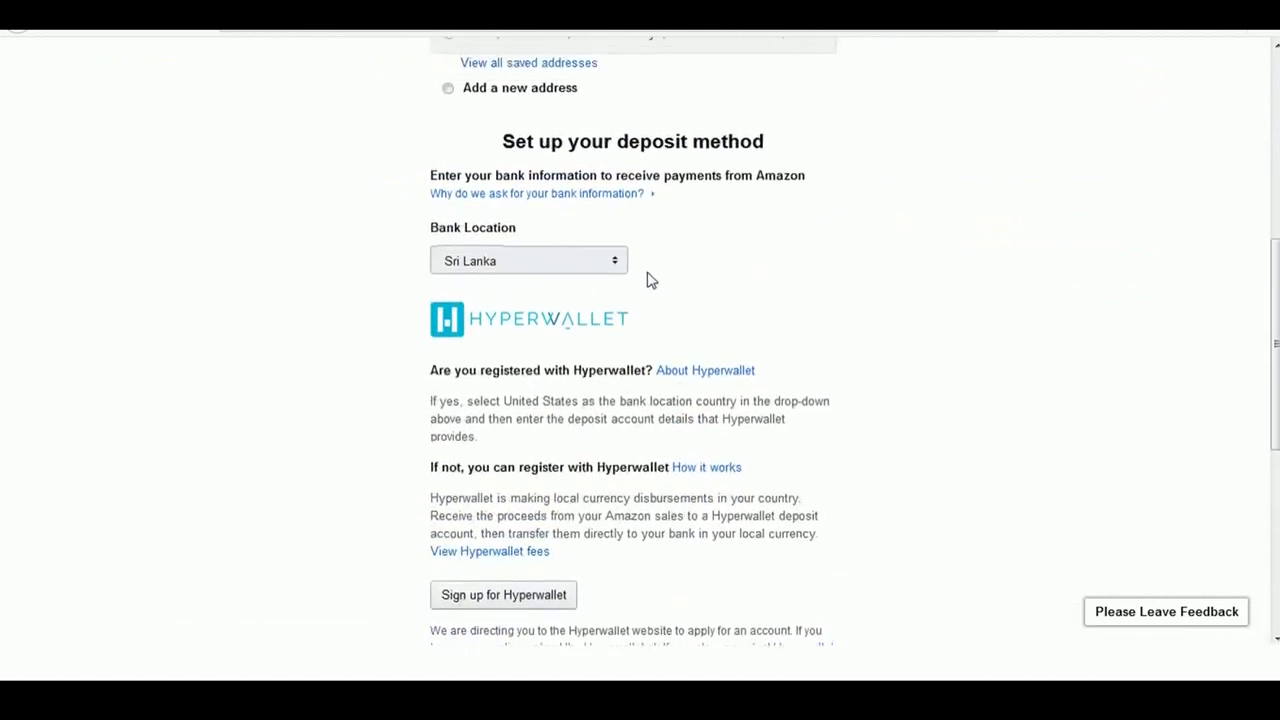
click(614, 264)
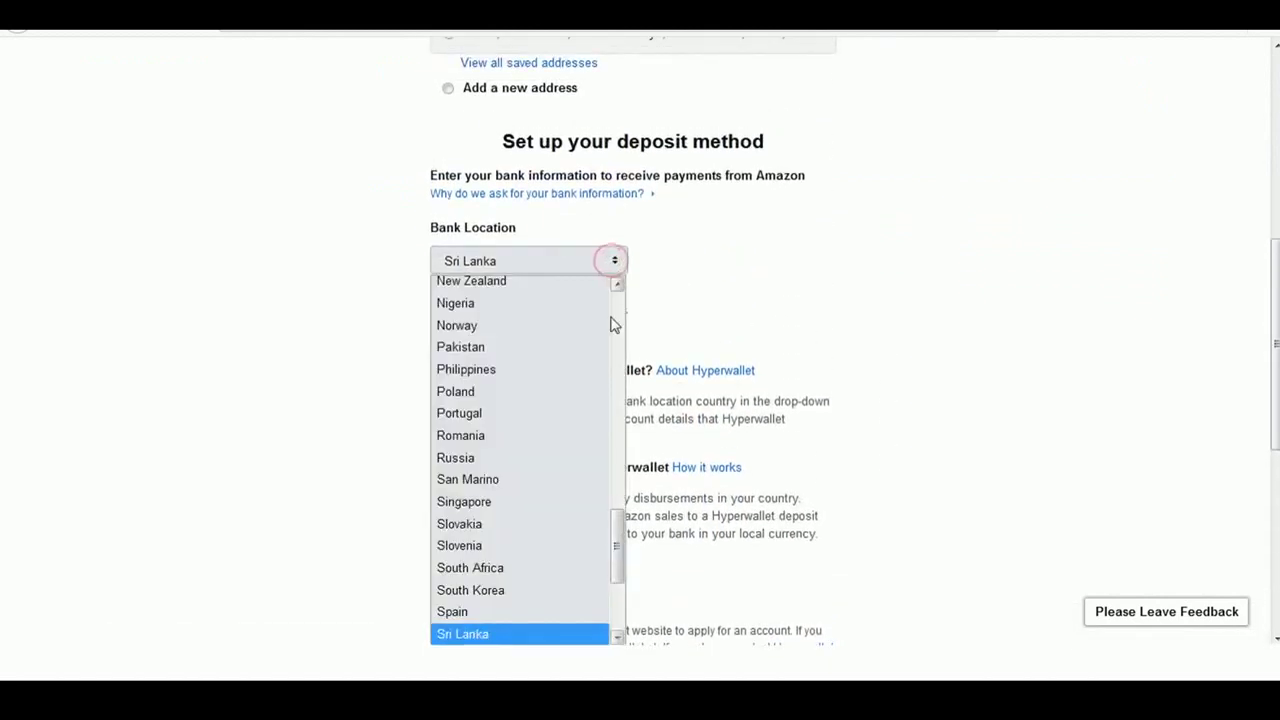
scroll(605, 340, down, 3)
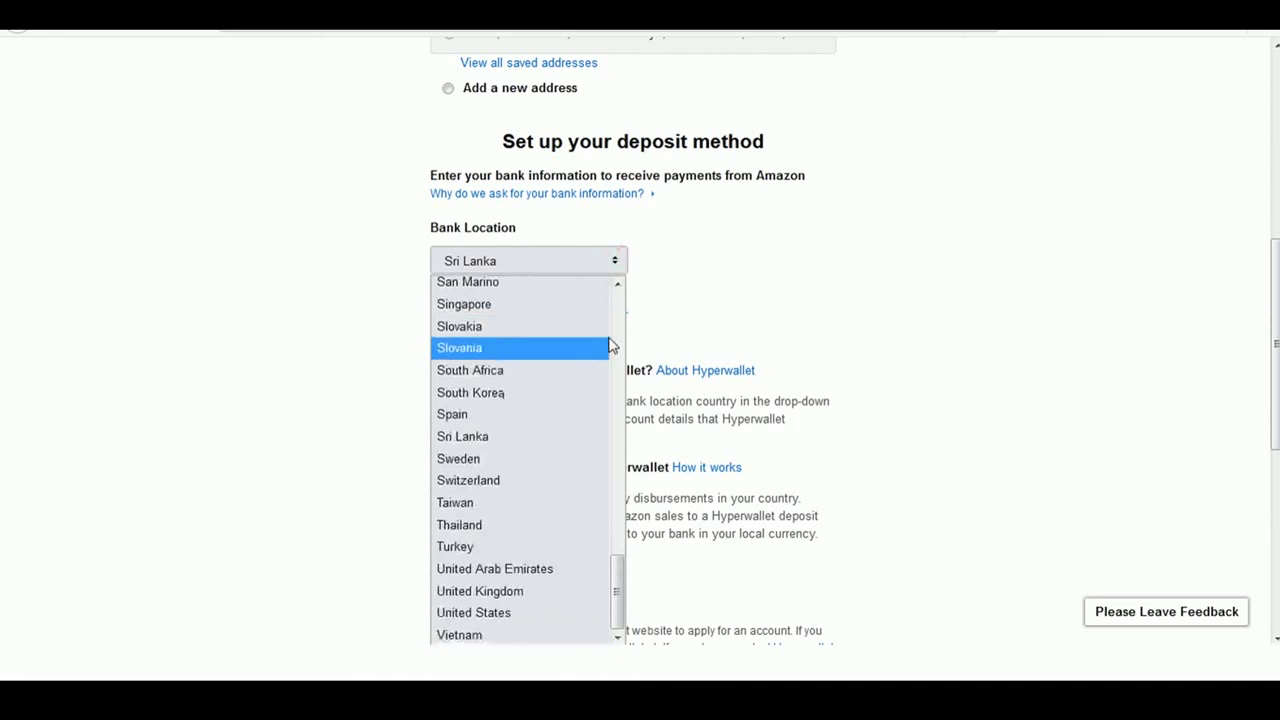
click(517, 612)
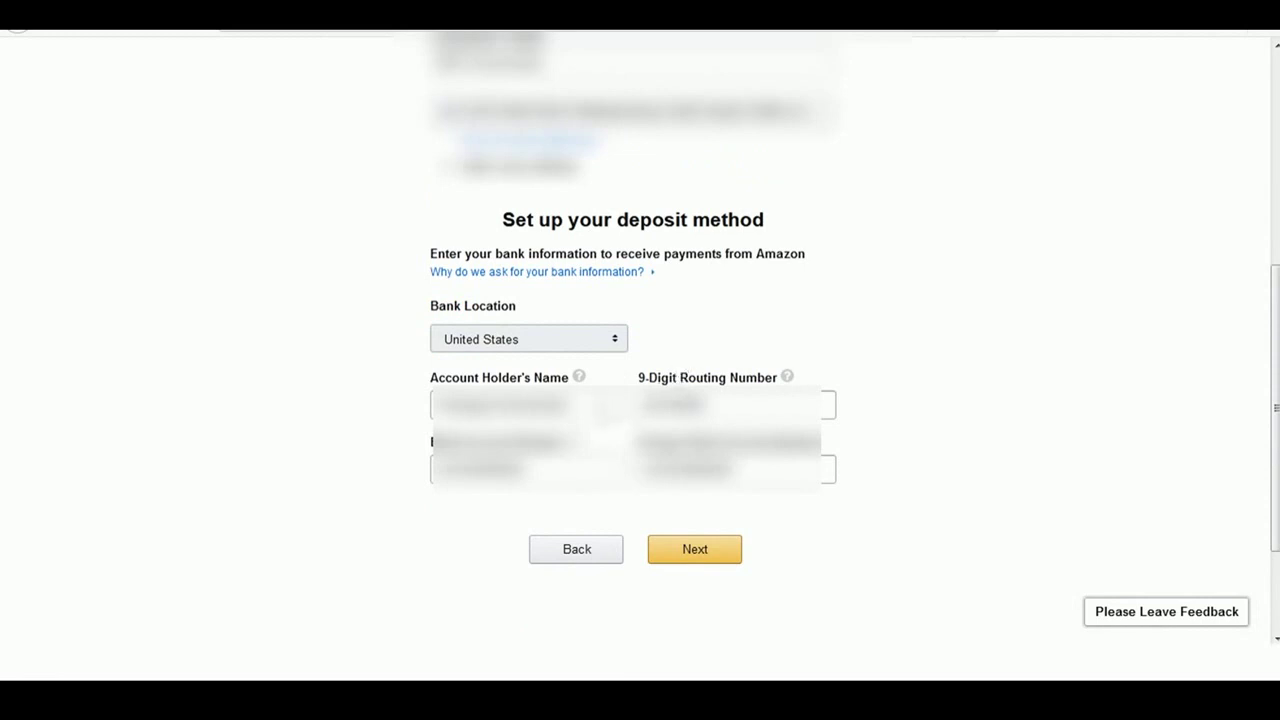
Replace the existing Account Holder's Name with the account holder's full name.
drag(580, 410, 433, 405)
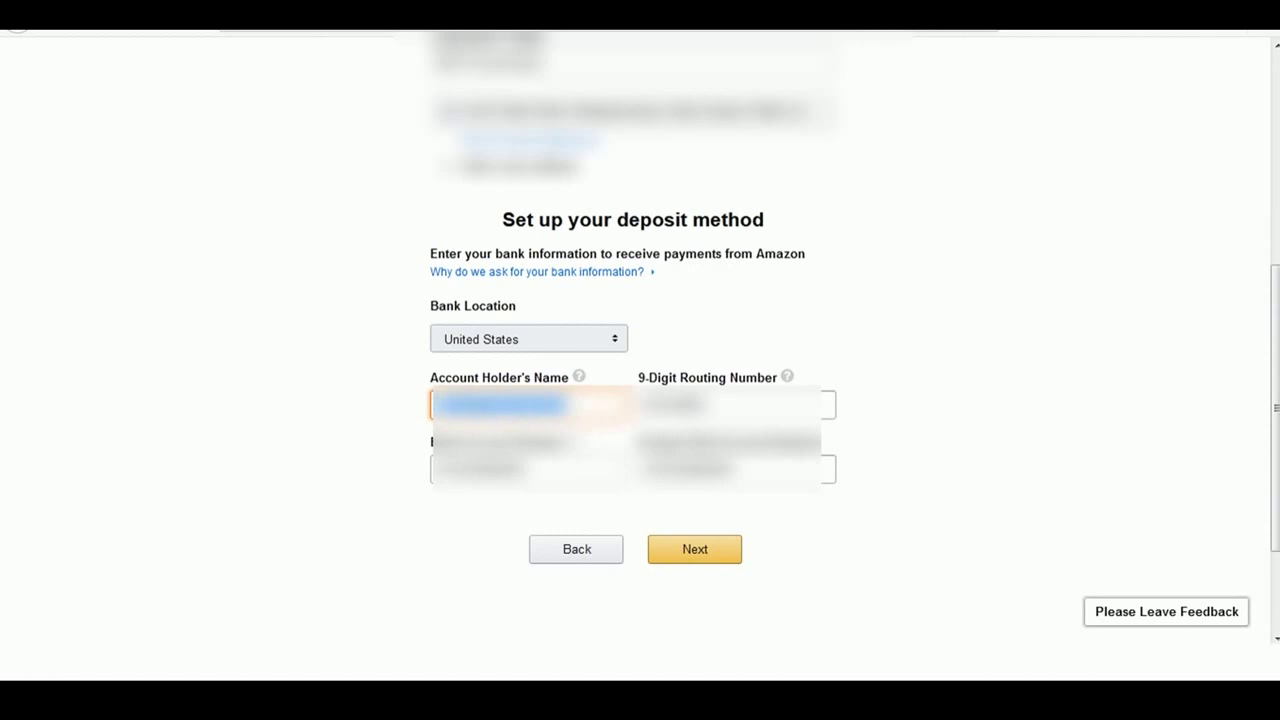
key(BackSpace)
text(John)
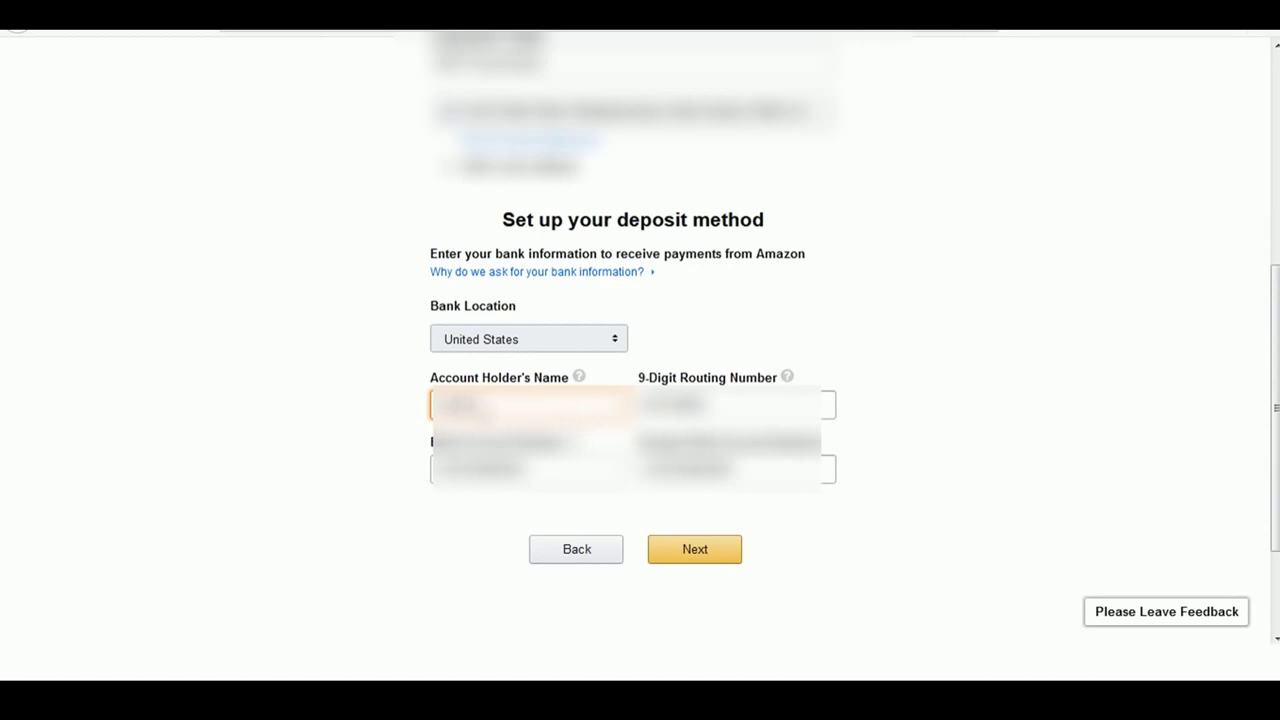
text( Doe)
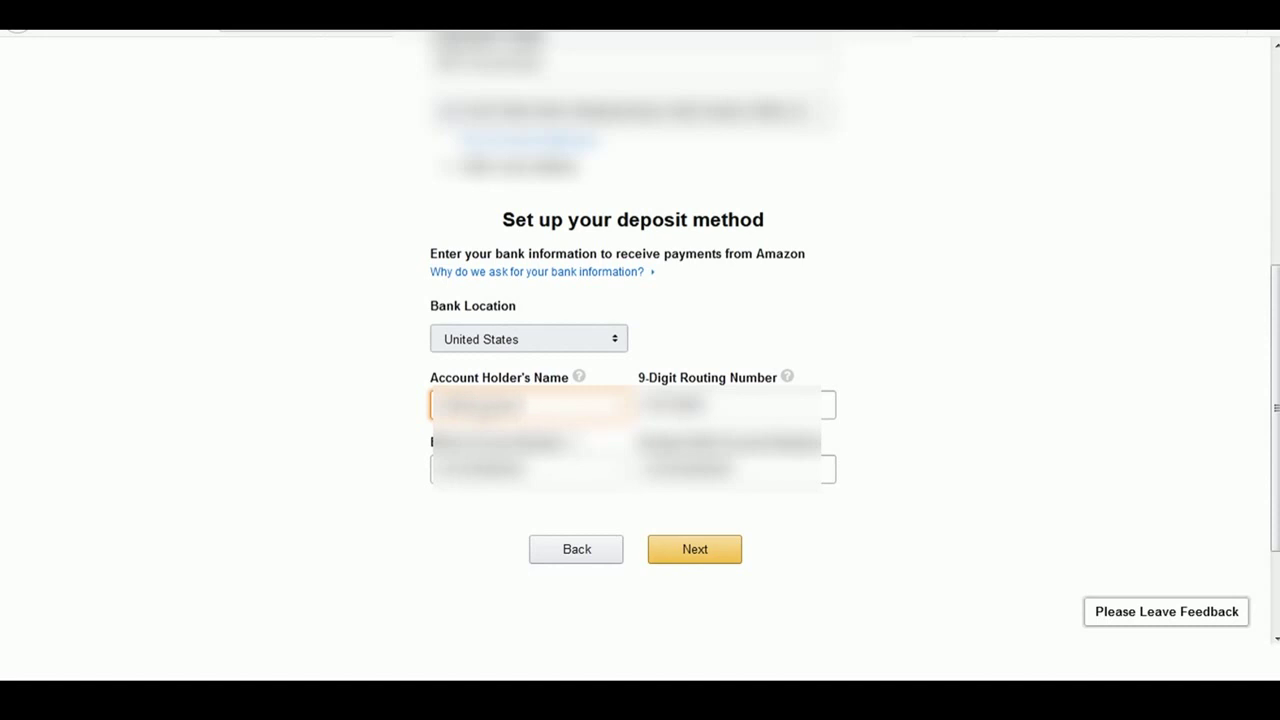
text(son Smith)
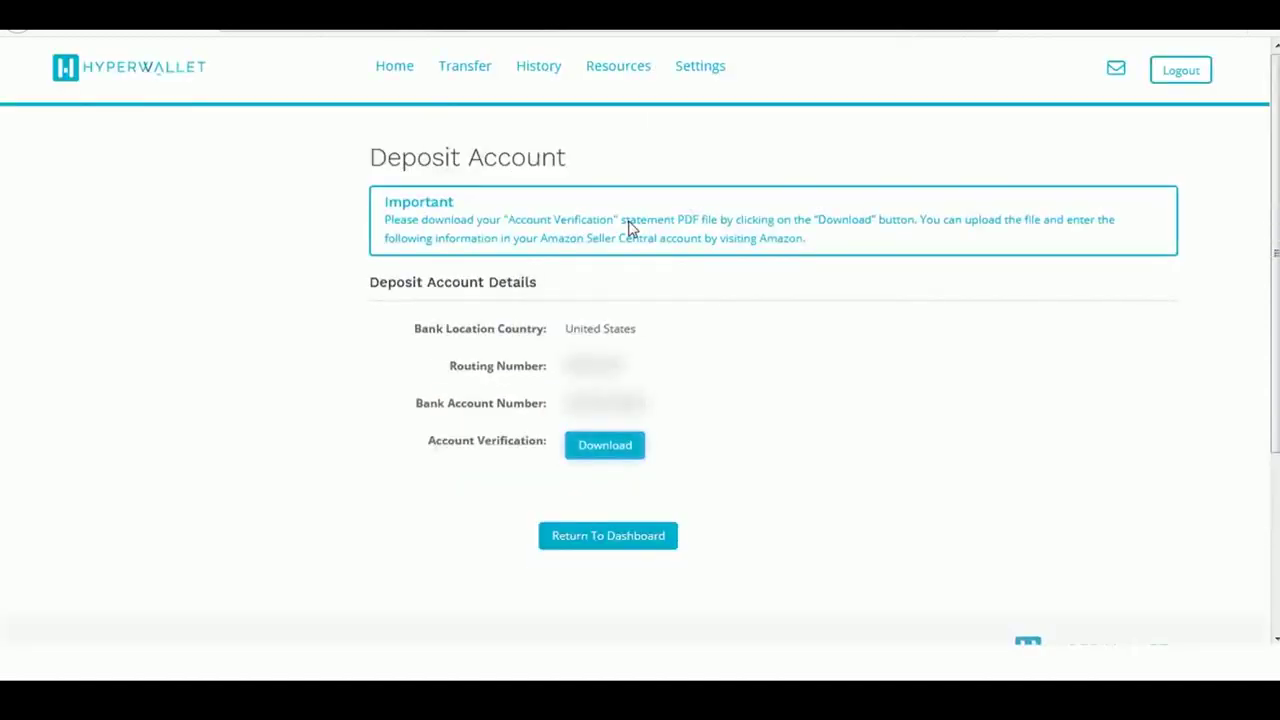
Copy the Hyperwallet routing number into the Amazon routing number field.
drag(630, 368, 557, 360)
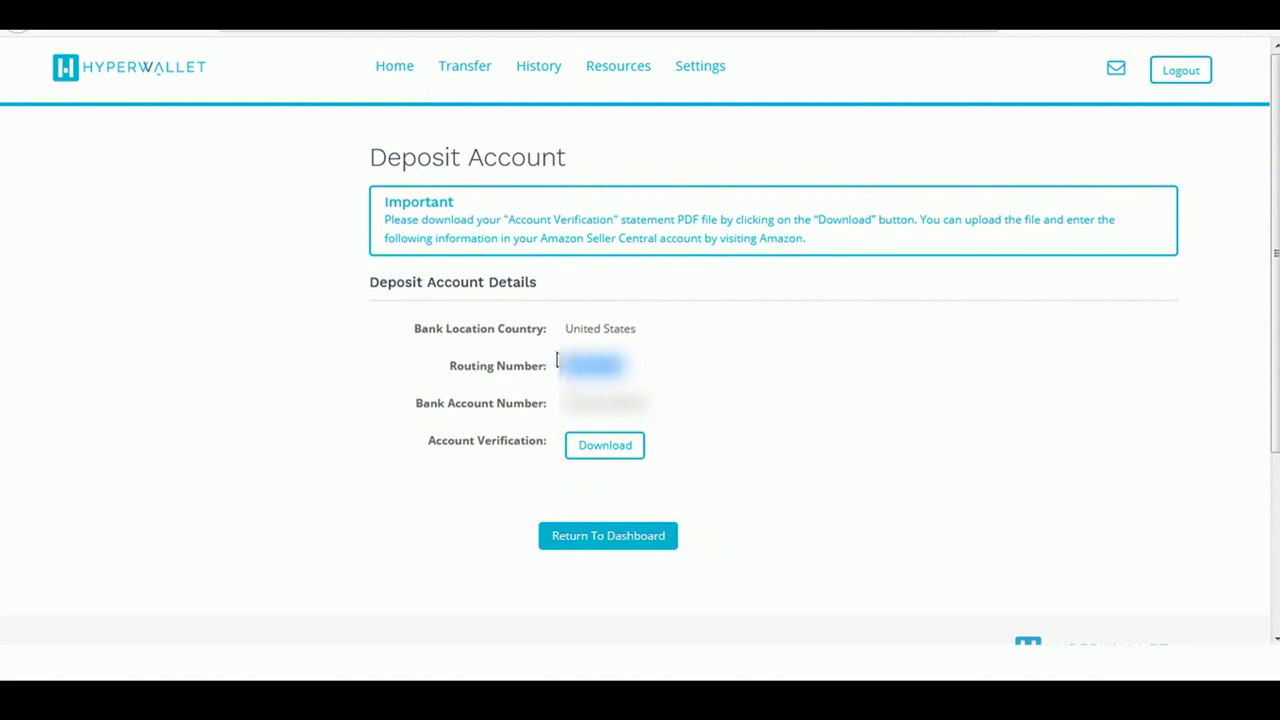
click(545, 14)
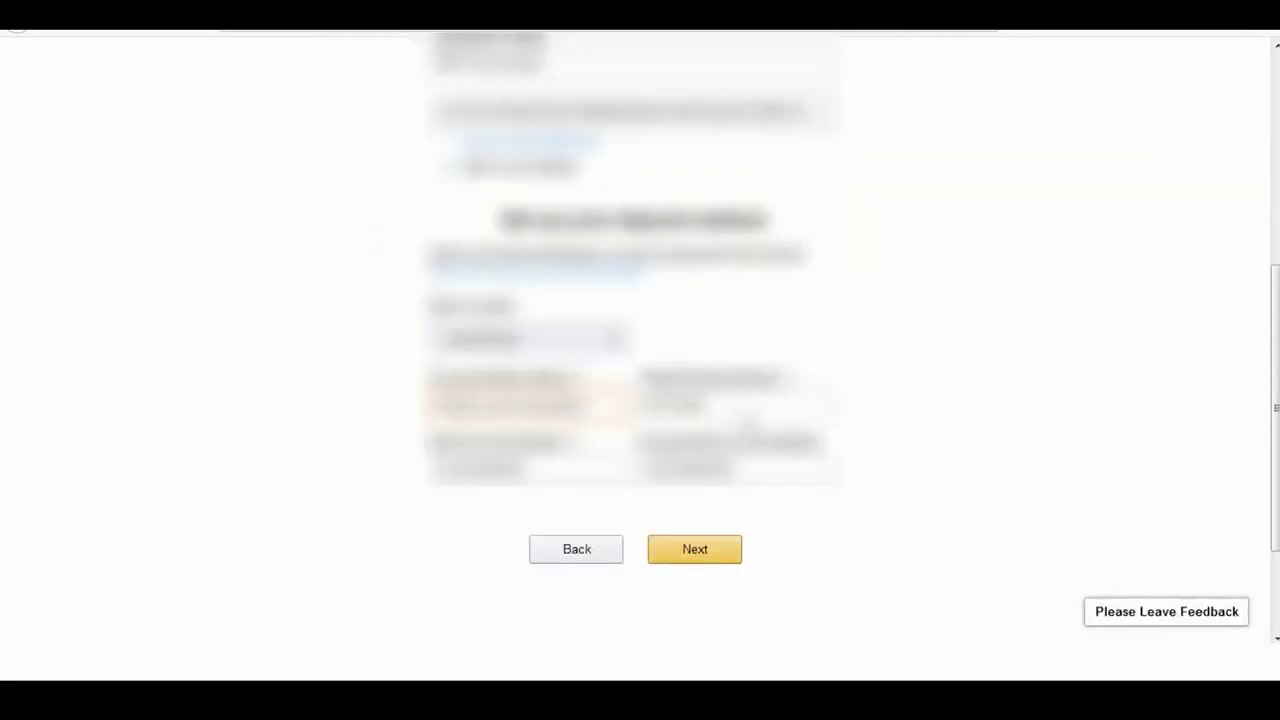
drag(710, 404, 612, 418)
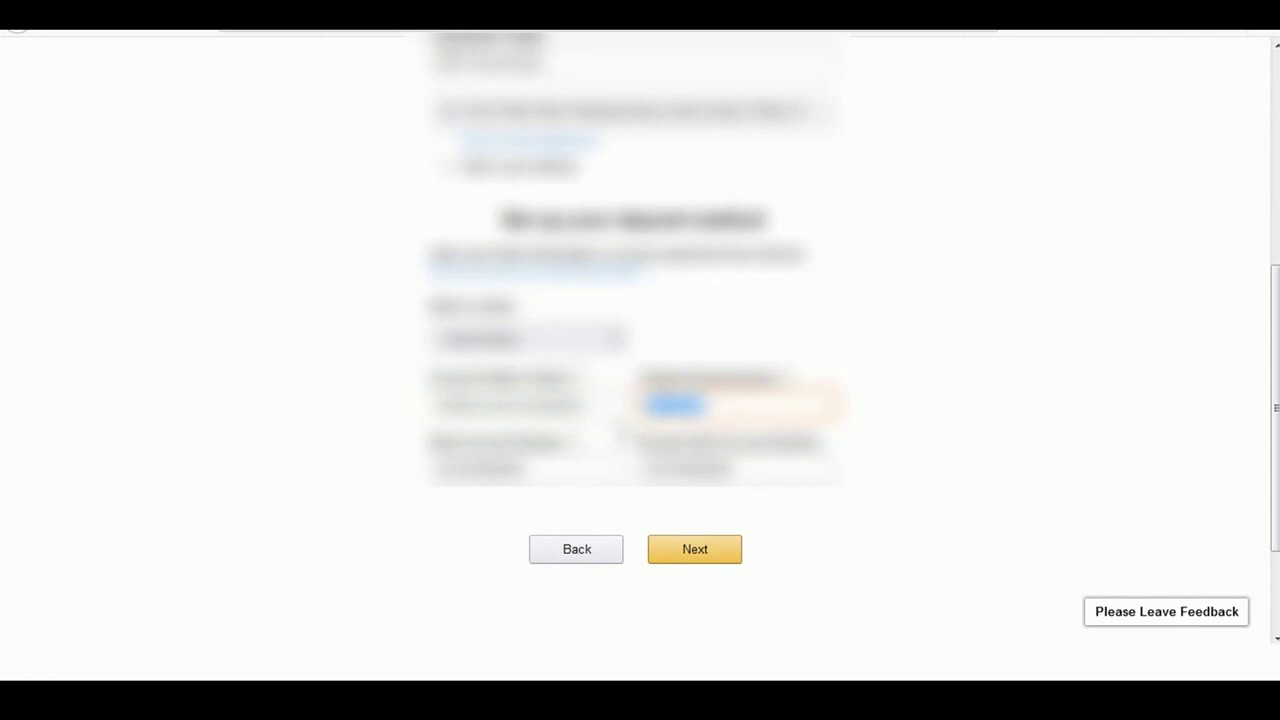
key(ctrl+v)
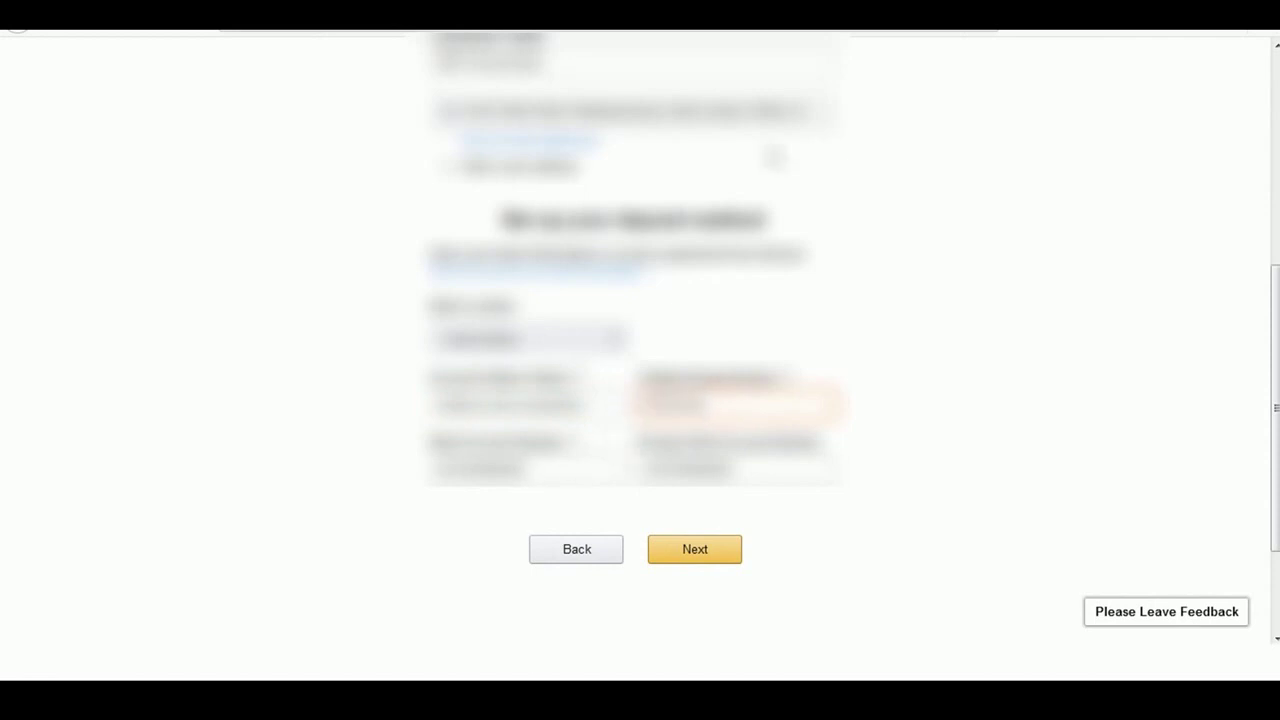
Paste the Hyperwallet bank account number into both the account number and confirm fields.
click(800, 14)
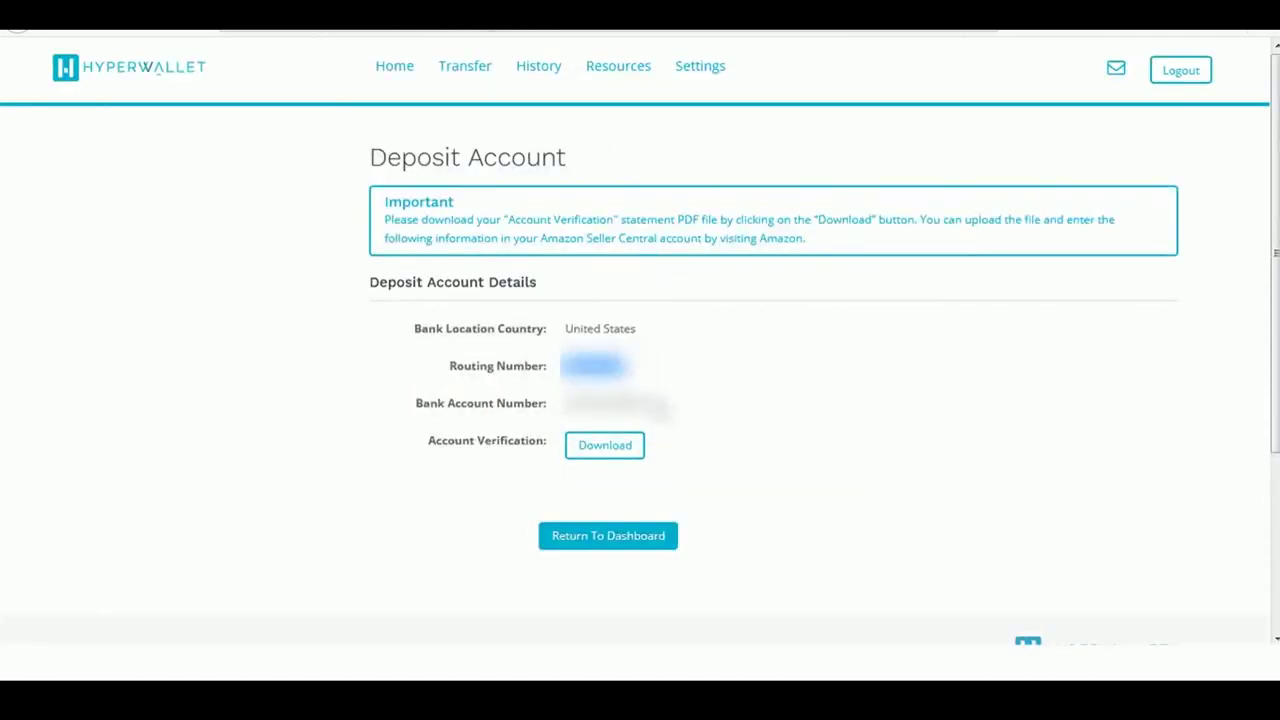
drag(672, 405, 560, 405)
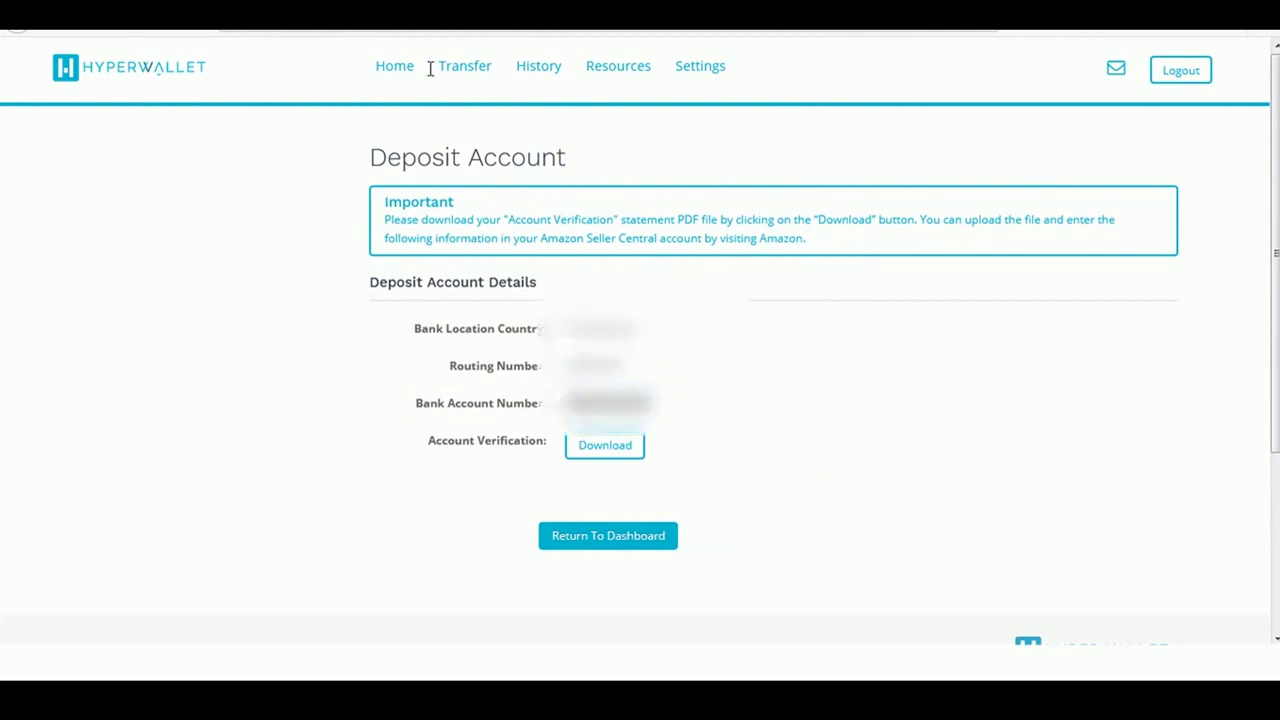
click(430, 14)
drag(560, 472, 434, 470)
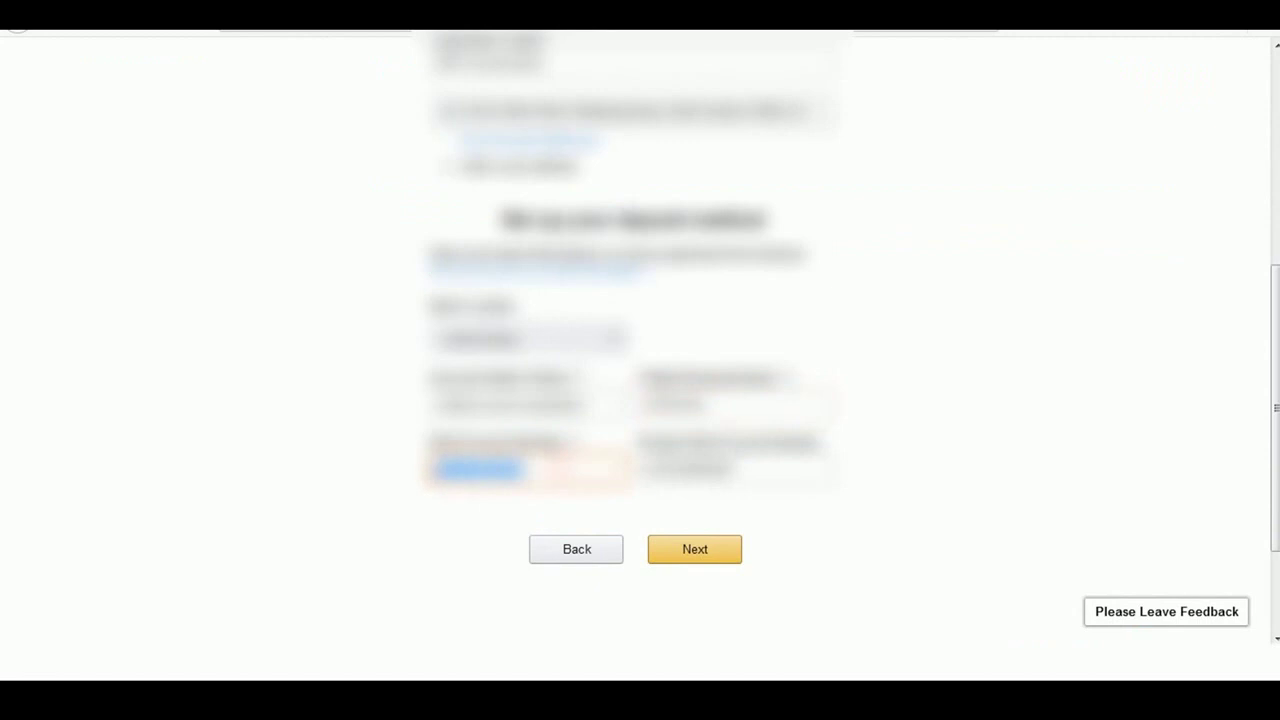
key(ctrl+v)
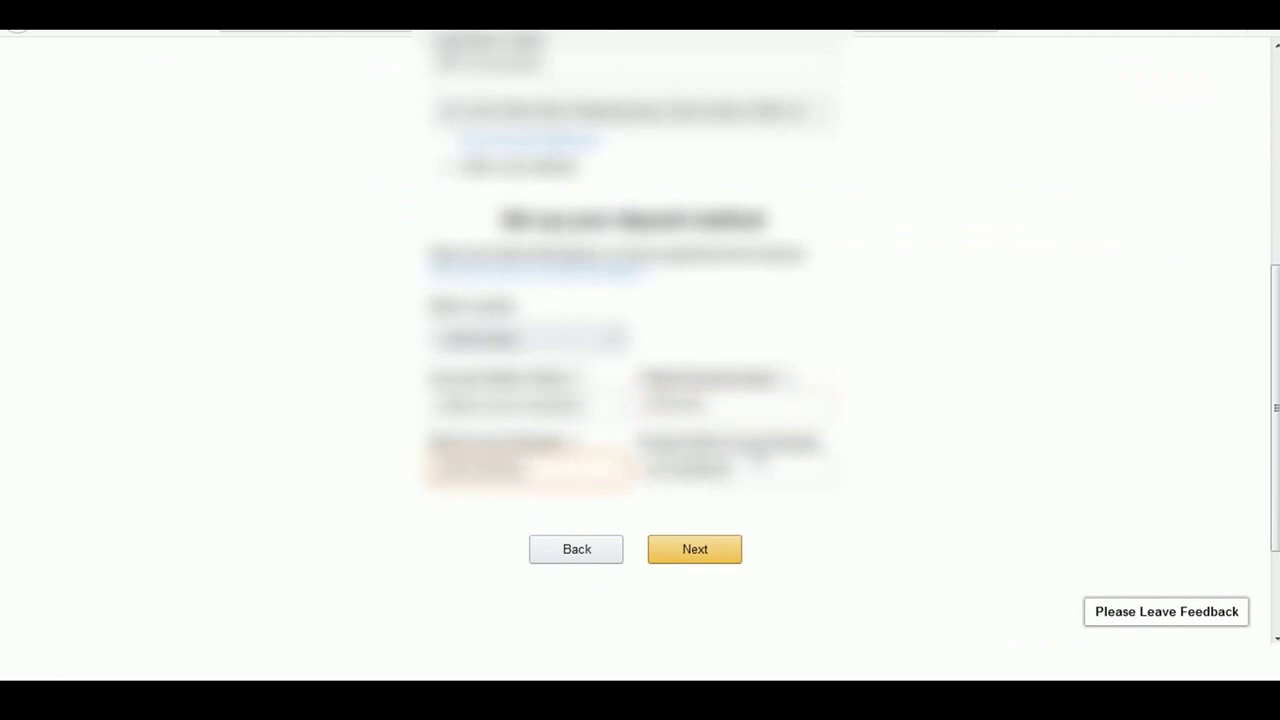
drag(736, 468, 640, 468)
key(ctrl+v)
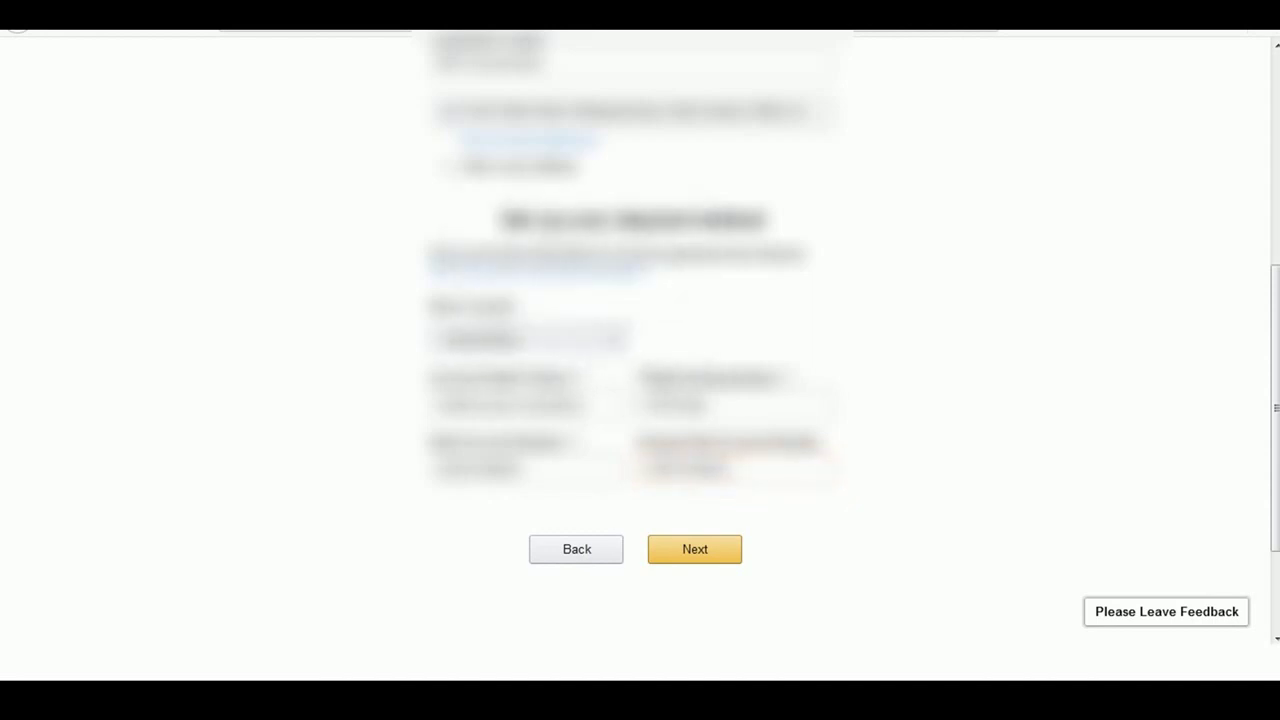
Save the deposit details, then start the tax information interview at About You.
scroll(1170, 615, up, 1)
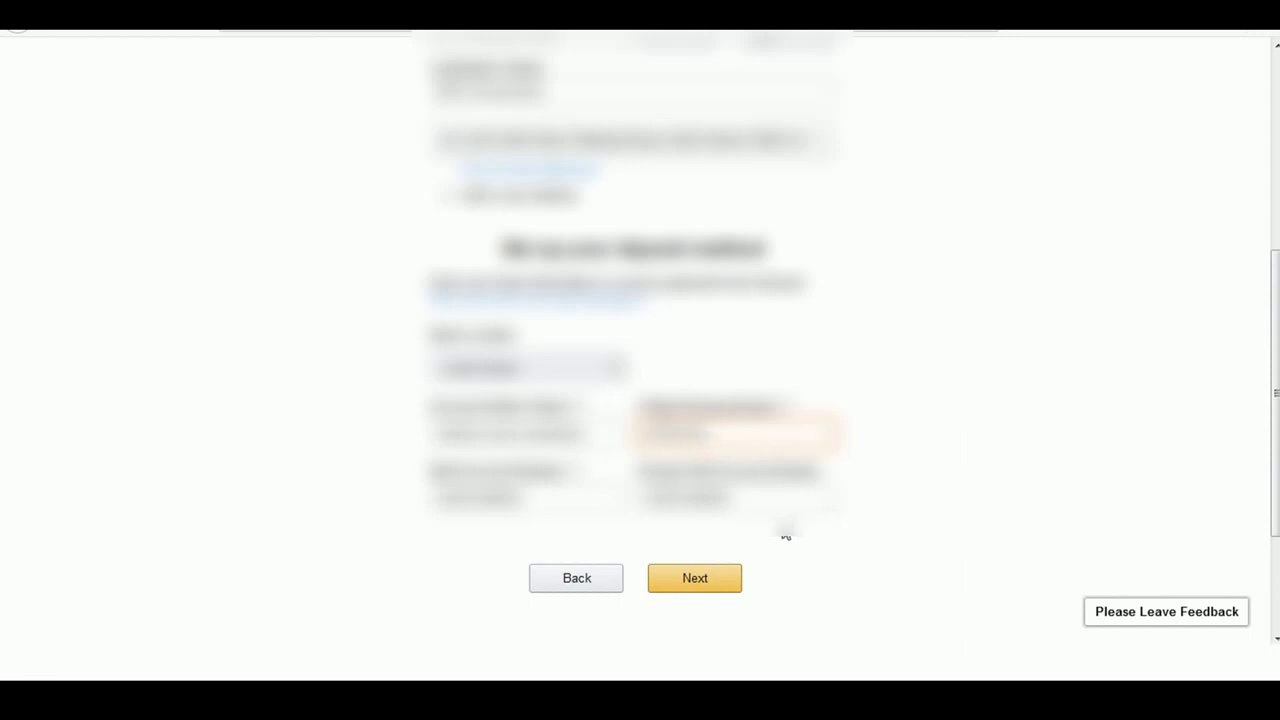
click(690, 586)
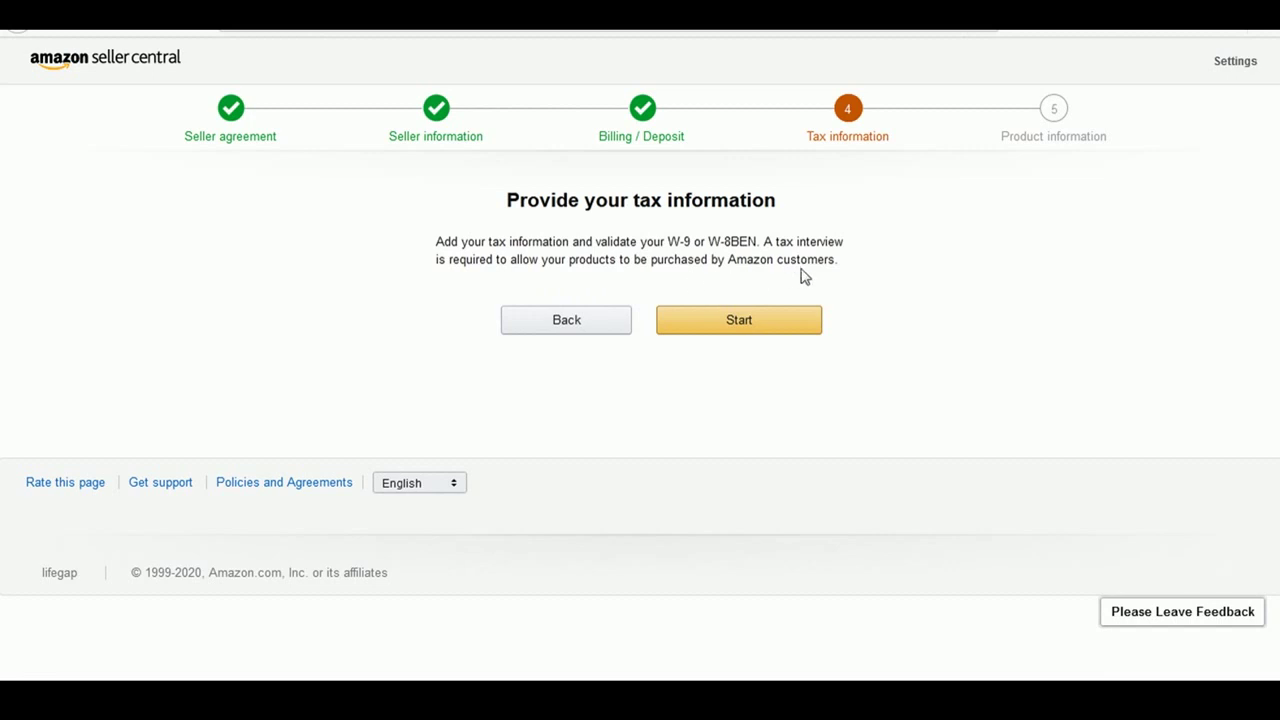
click(741, 322)
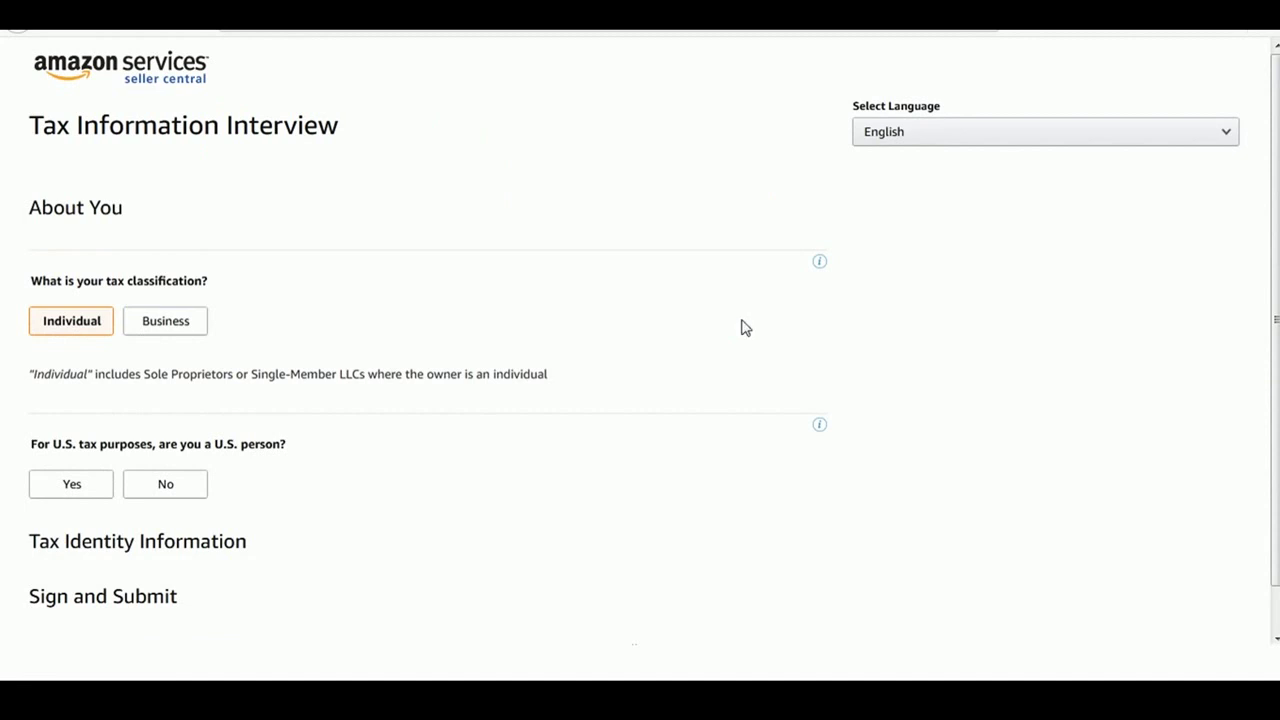
Answer No to 'Are you a U.S. person?'.
scroll(745, 328, down, 1)
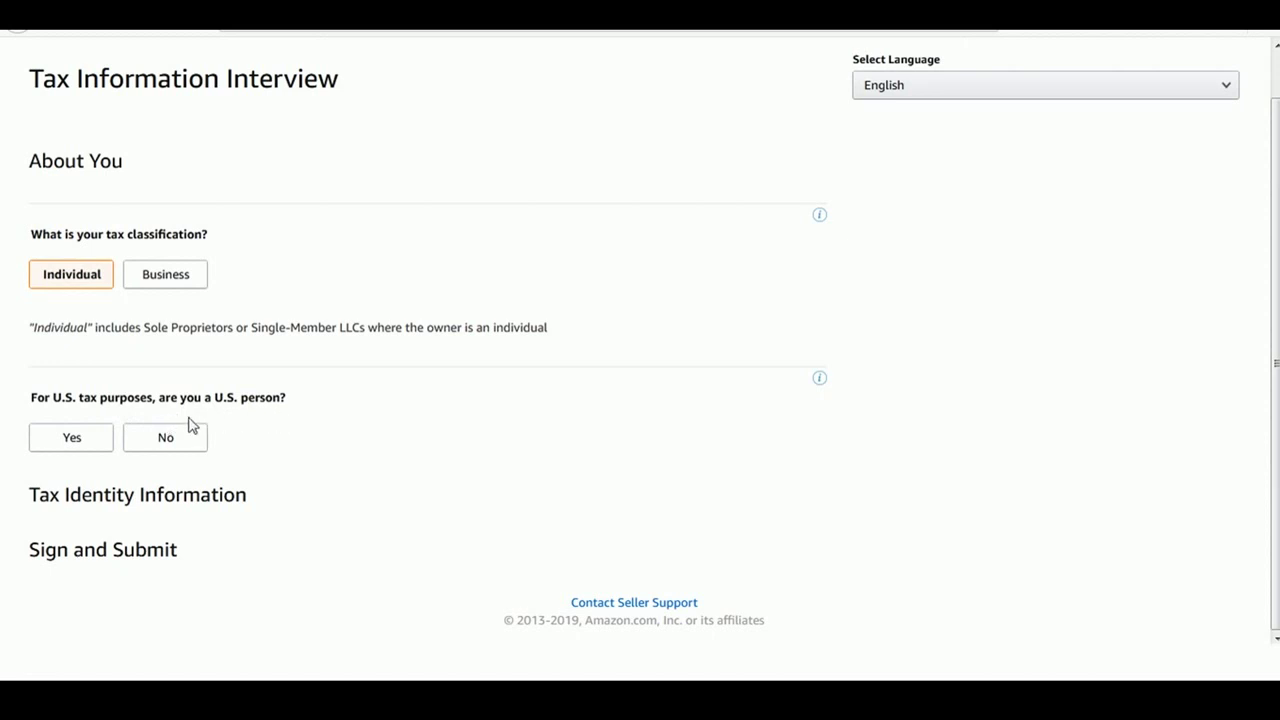
click(164, 444)
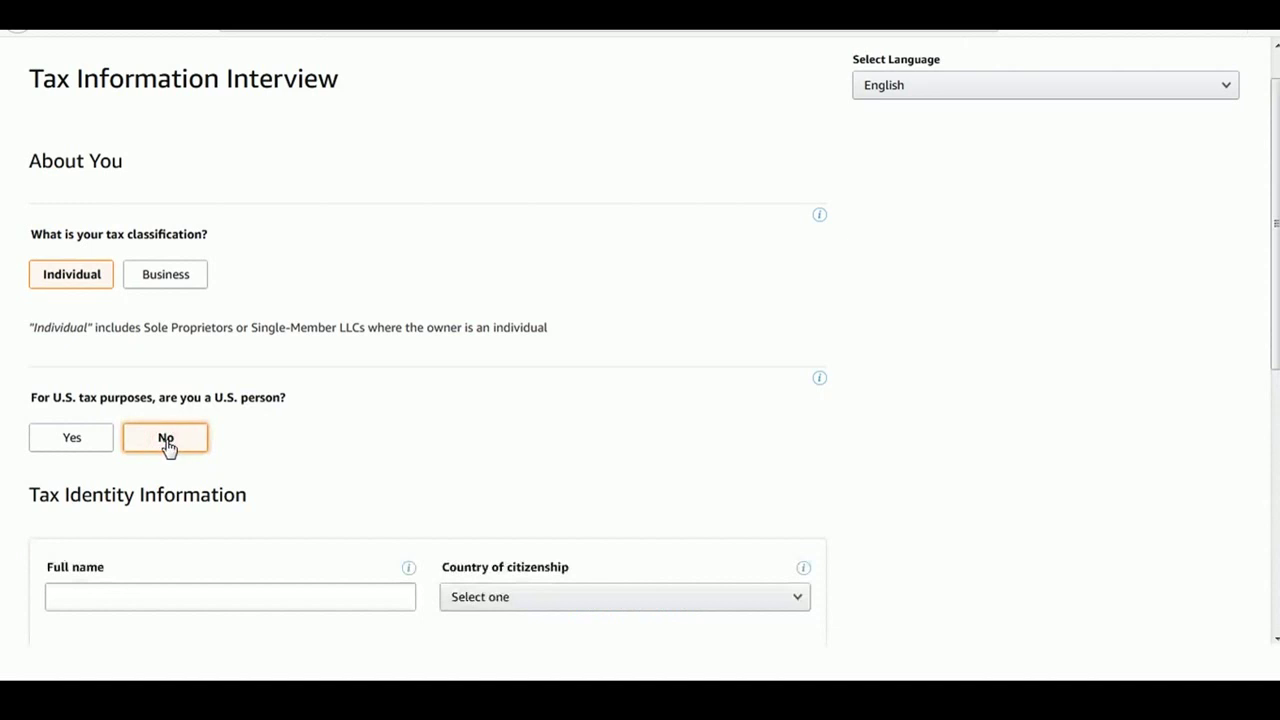
scroll(474, 446, down, 2)
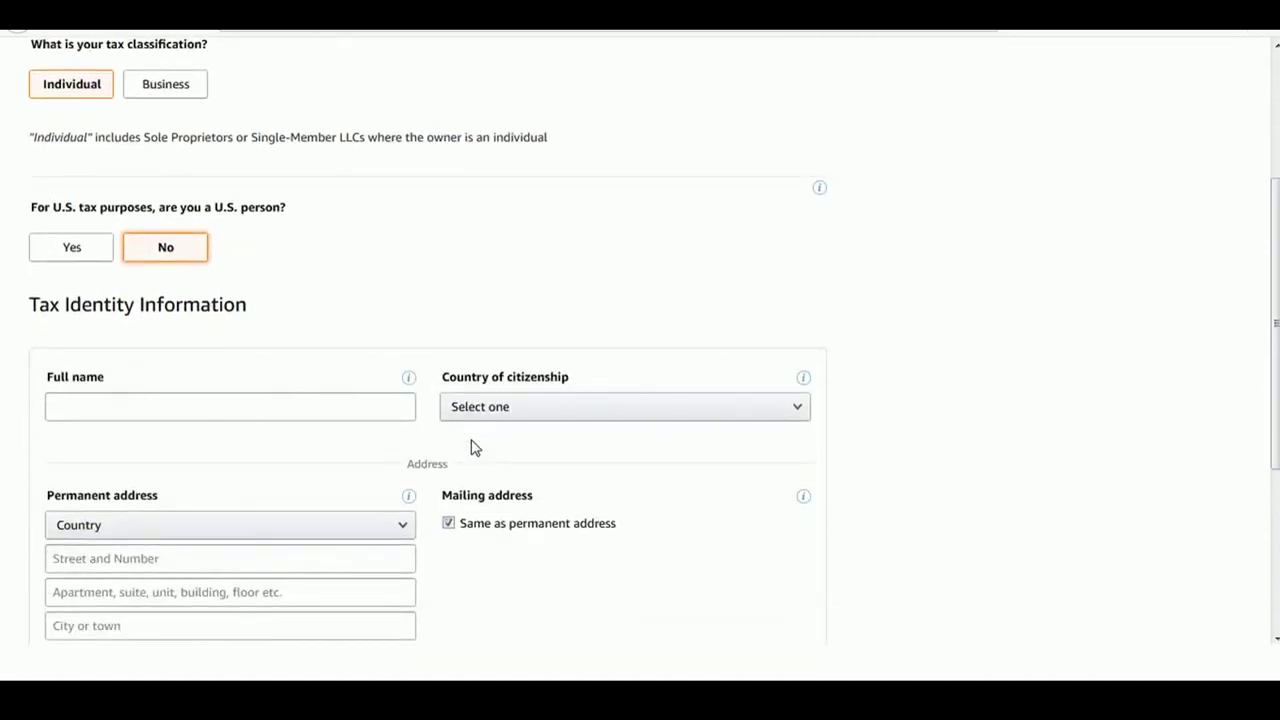
Choose Sri Lanka as the country of citizenship.
click(792, 418)
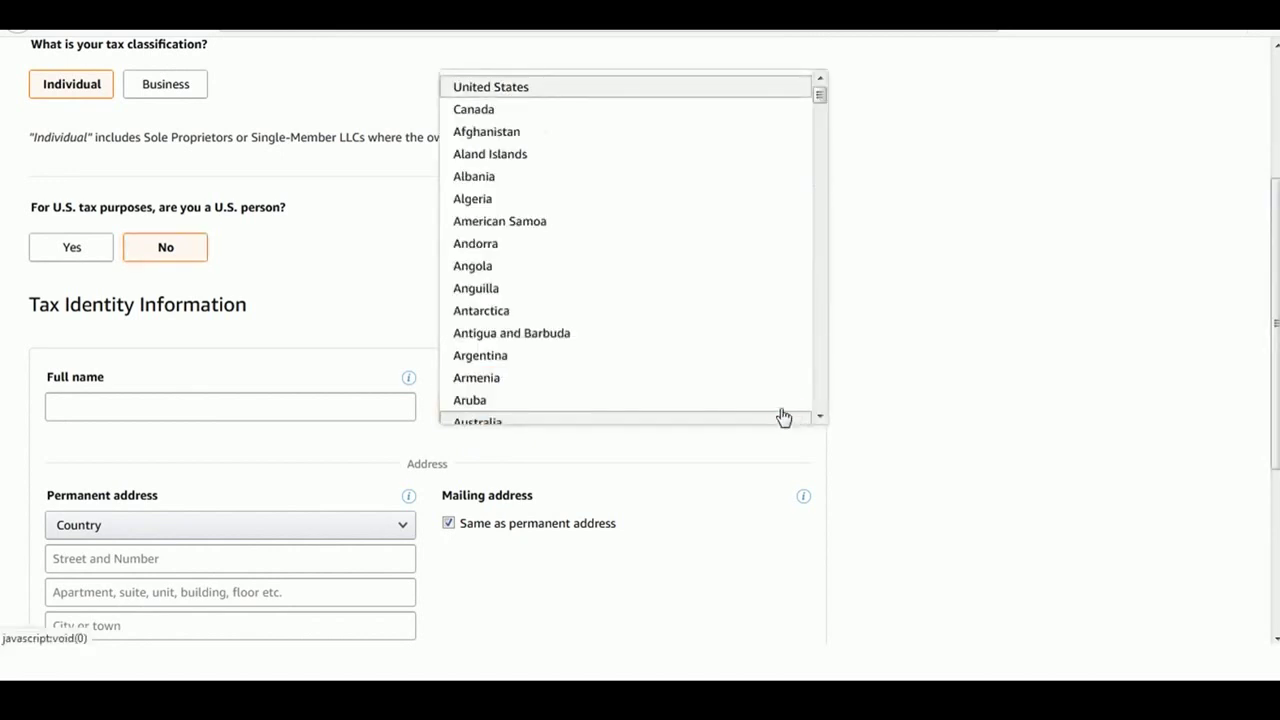
scroll(766, 346, down, 12)
scroll(762, 346, down, 20)
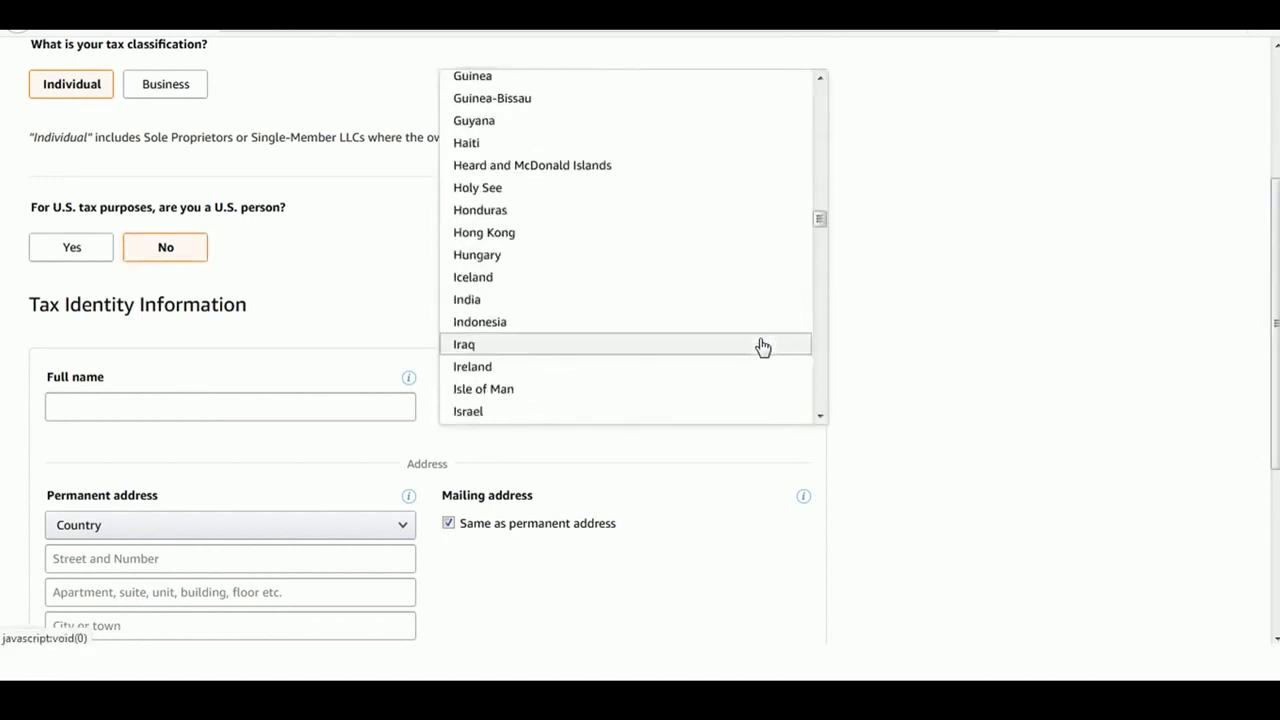
scroll(758, 346, down, 18)
scroll(758, 346, up, 5)
scroll(756, 346, down, 2)
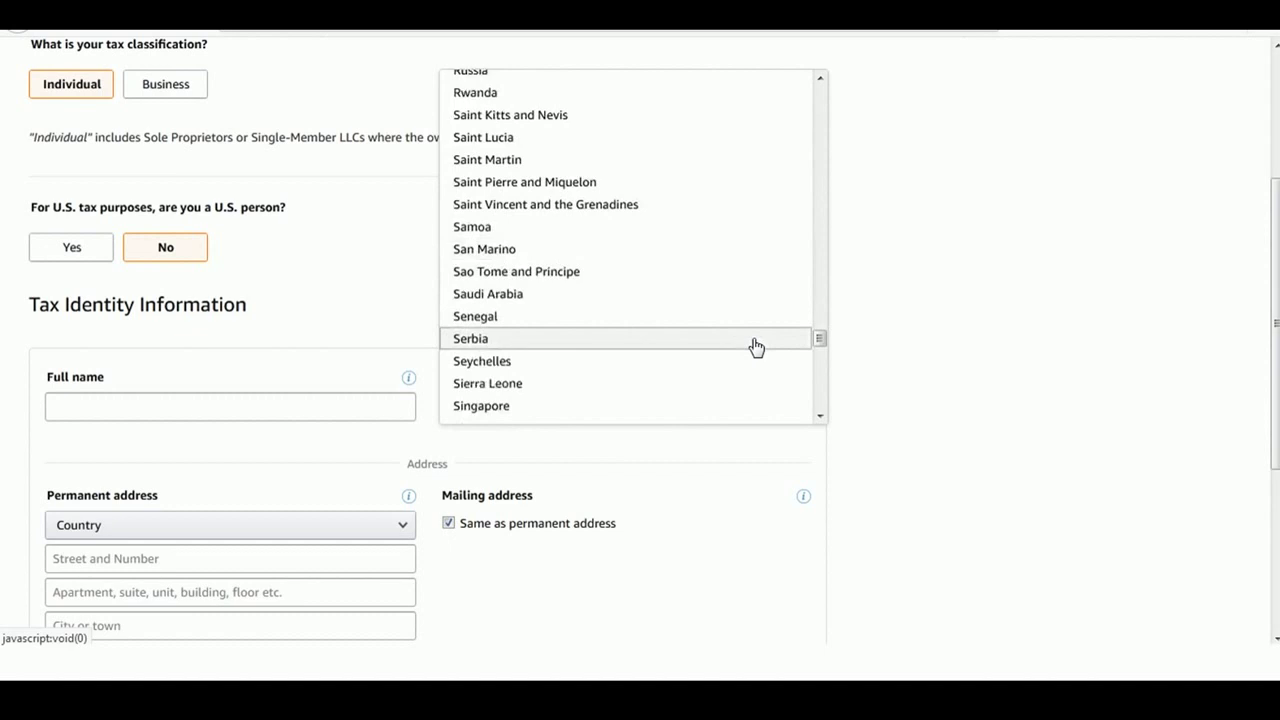
scroll(756, 346, down, 2)
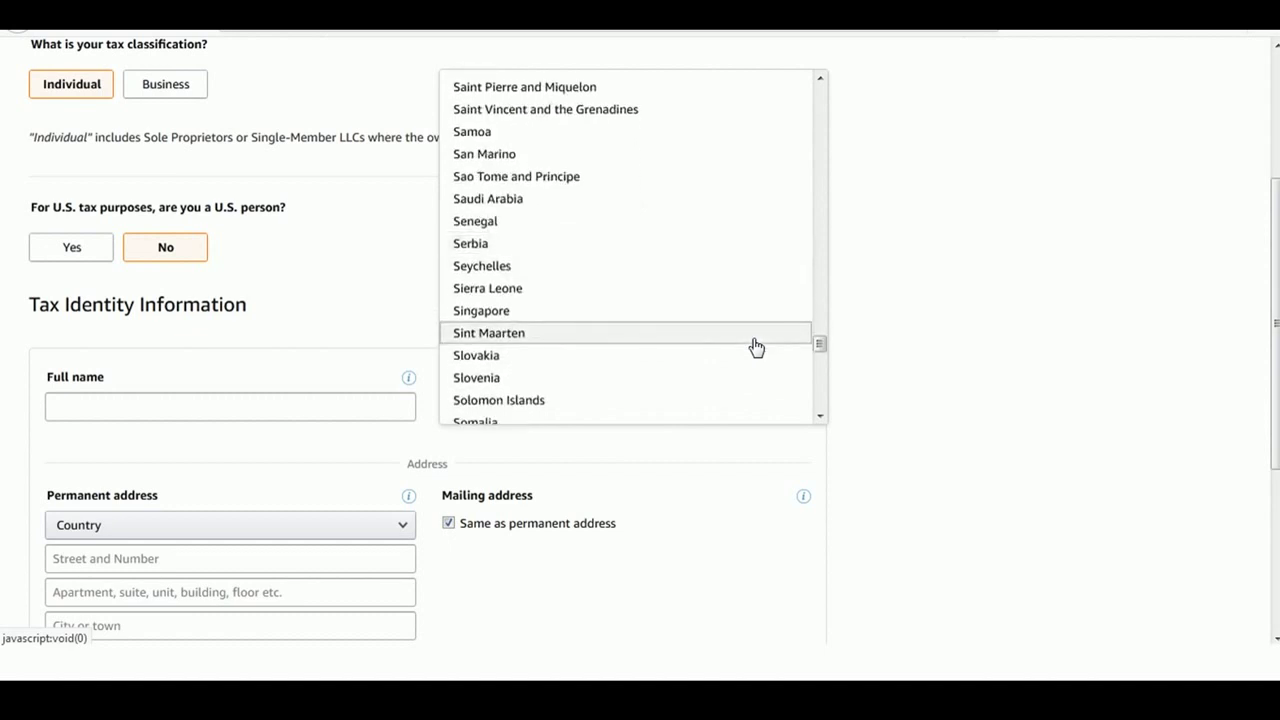
scroll(756, 346, down, 4)
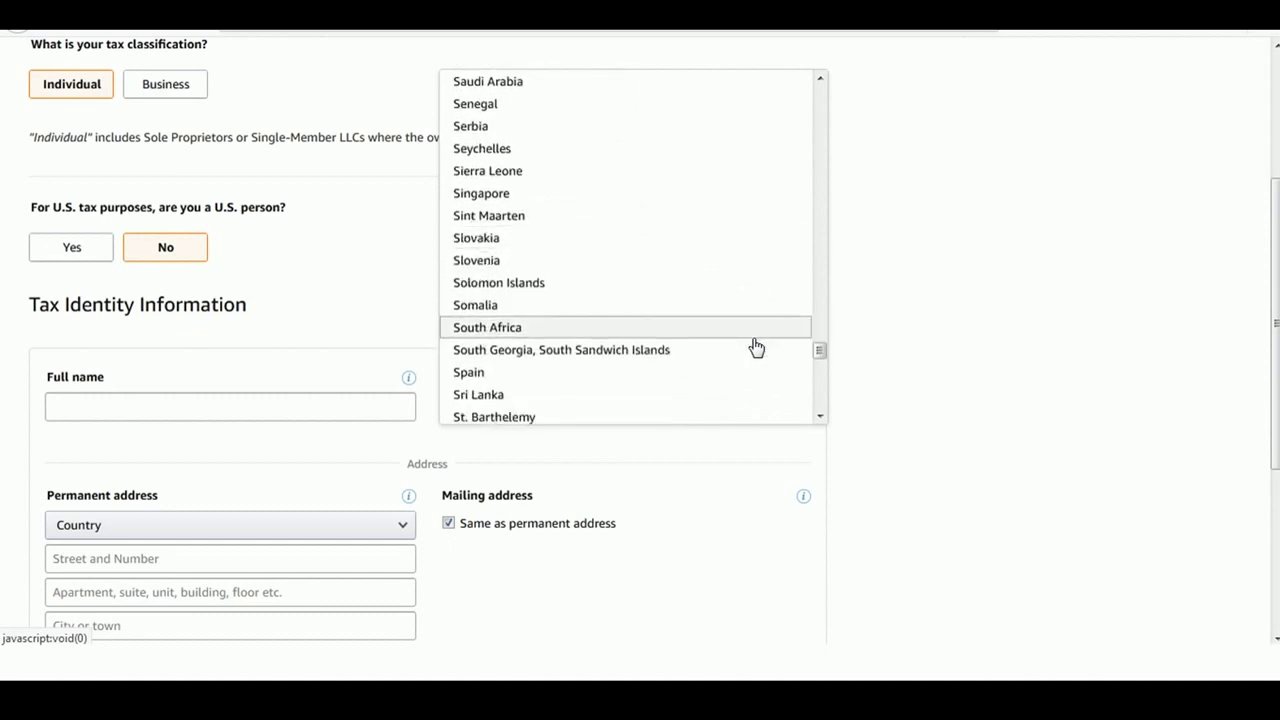
click(569, 322)
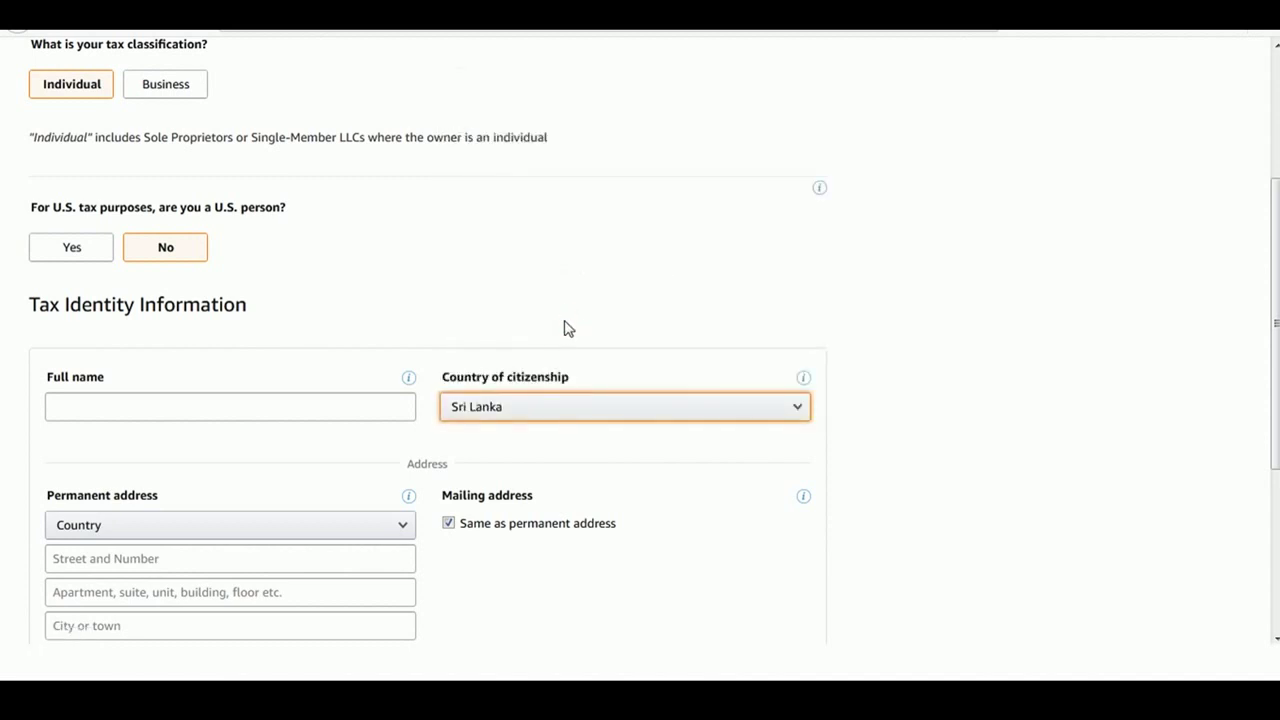
scroll(553, 340, down, 1)
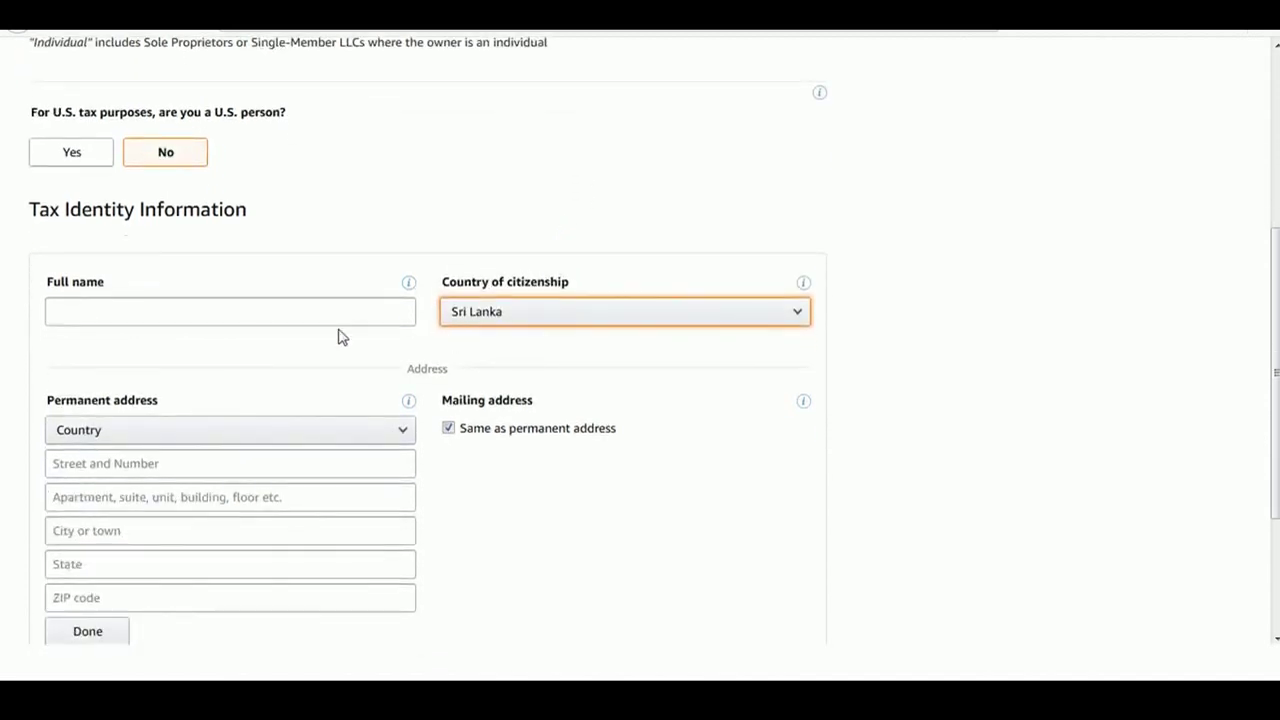
Enter the full name and set the permanent address country to Sri Lanka.
click(225, 310)
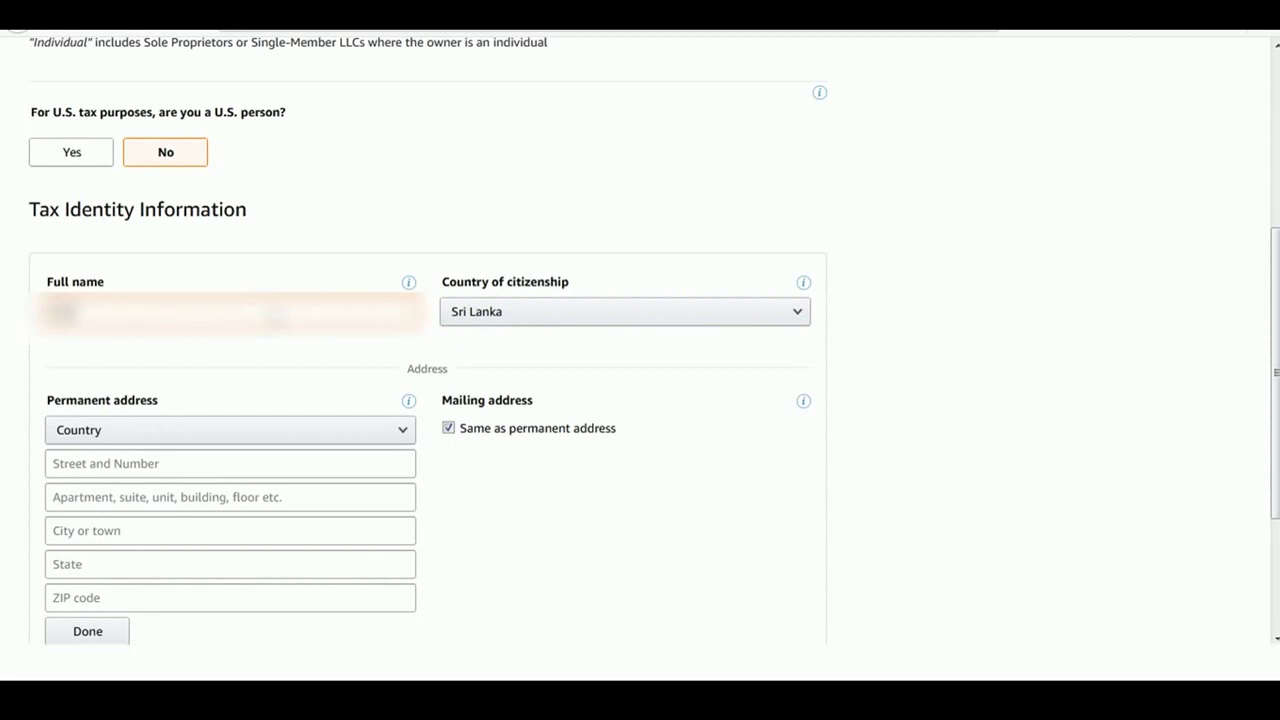
text(a)
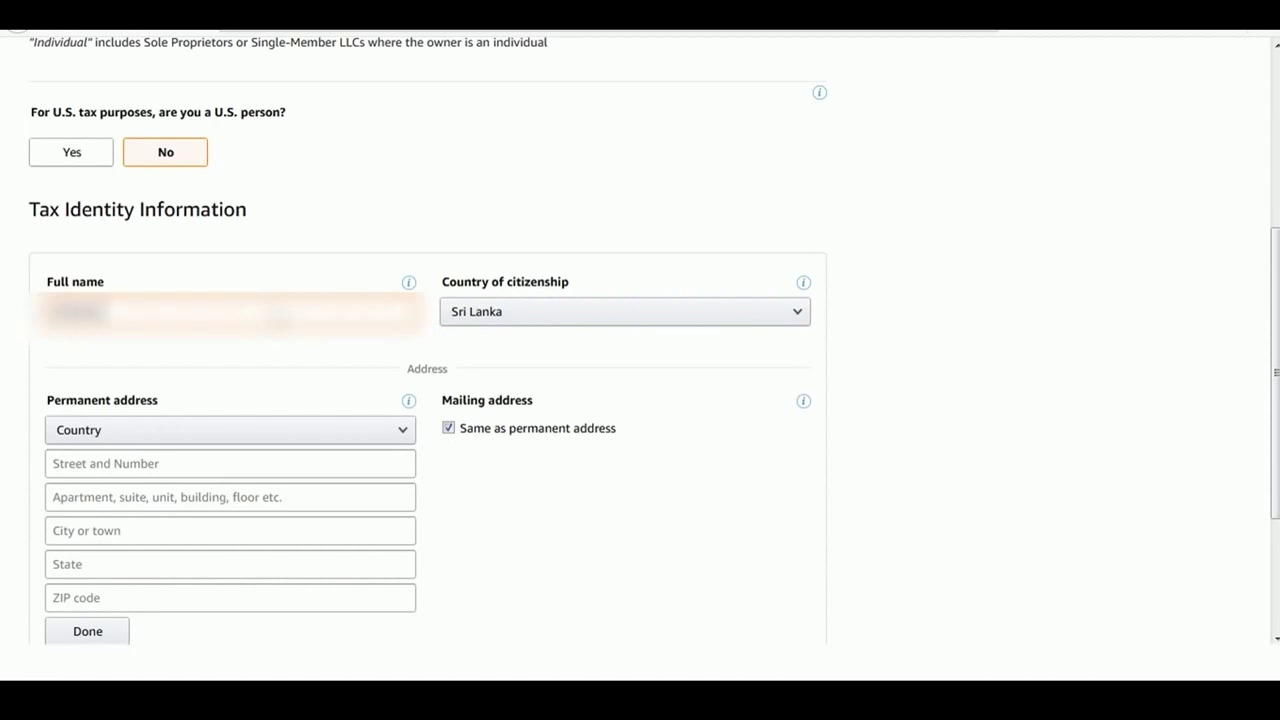
text(aaaaaa)
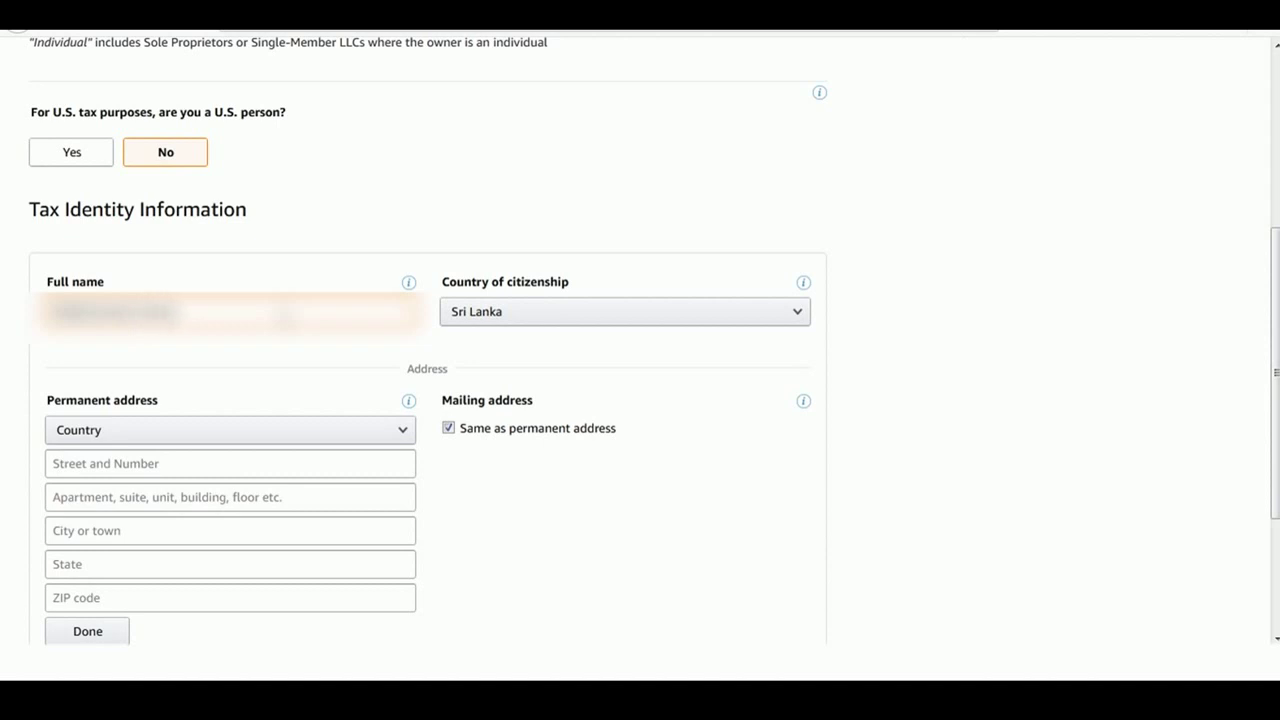
text(aaa)
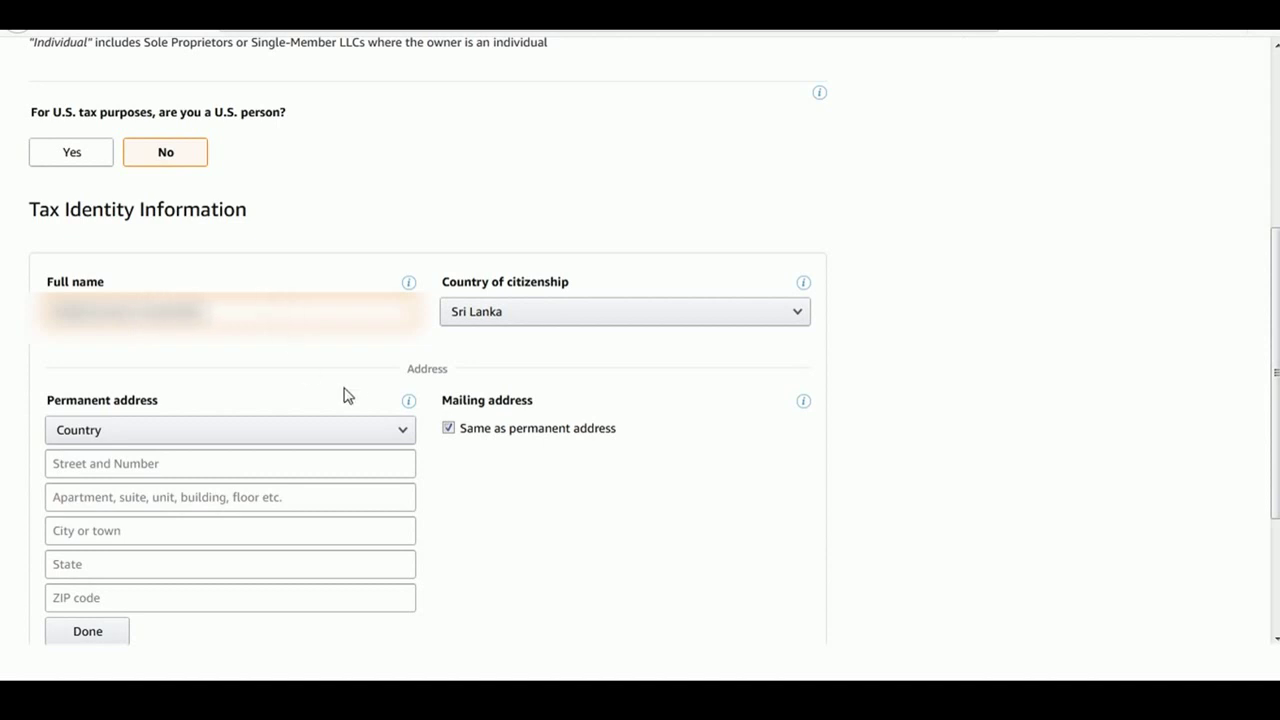
click(403, 432)
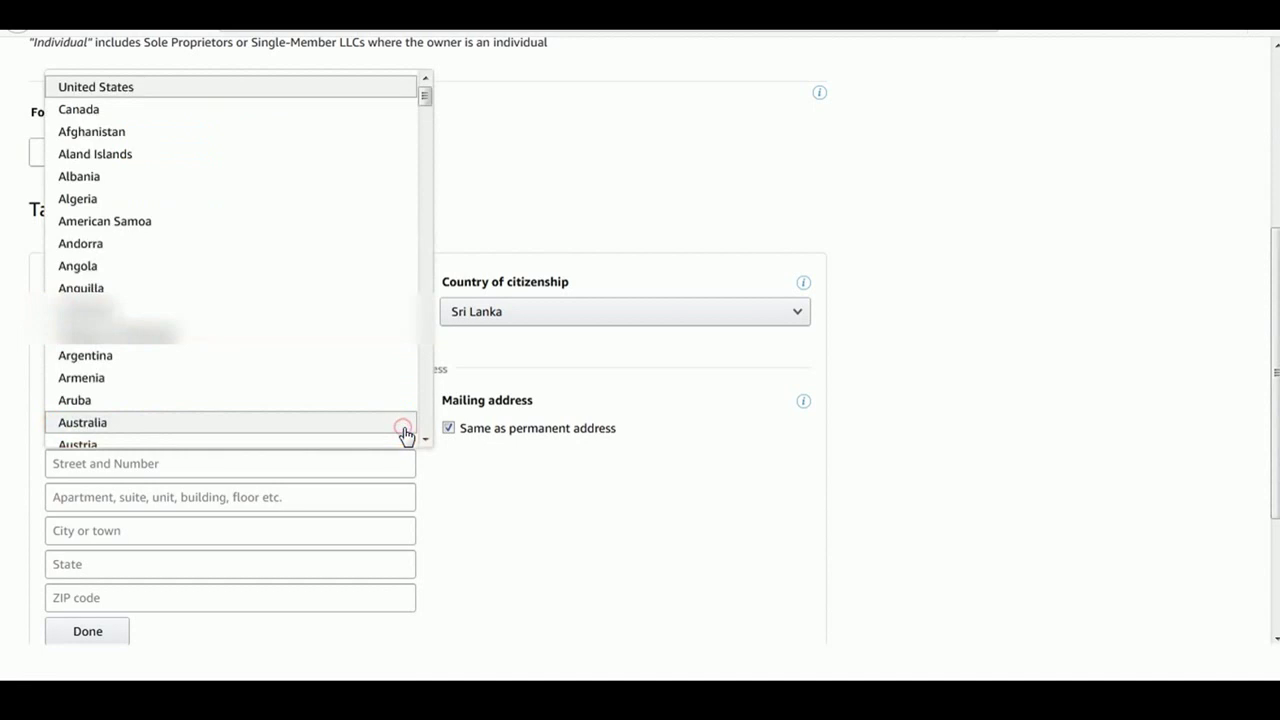
scroll(322, 365, down, 3)
scroll(322, 365, down, 20)
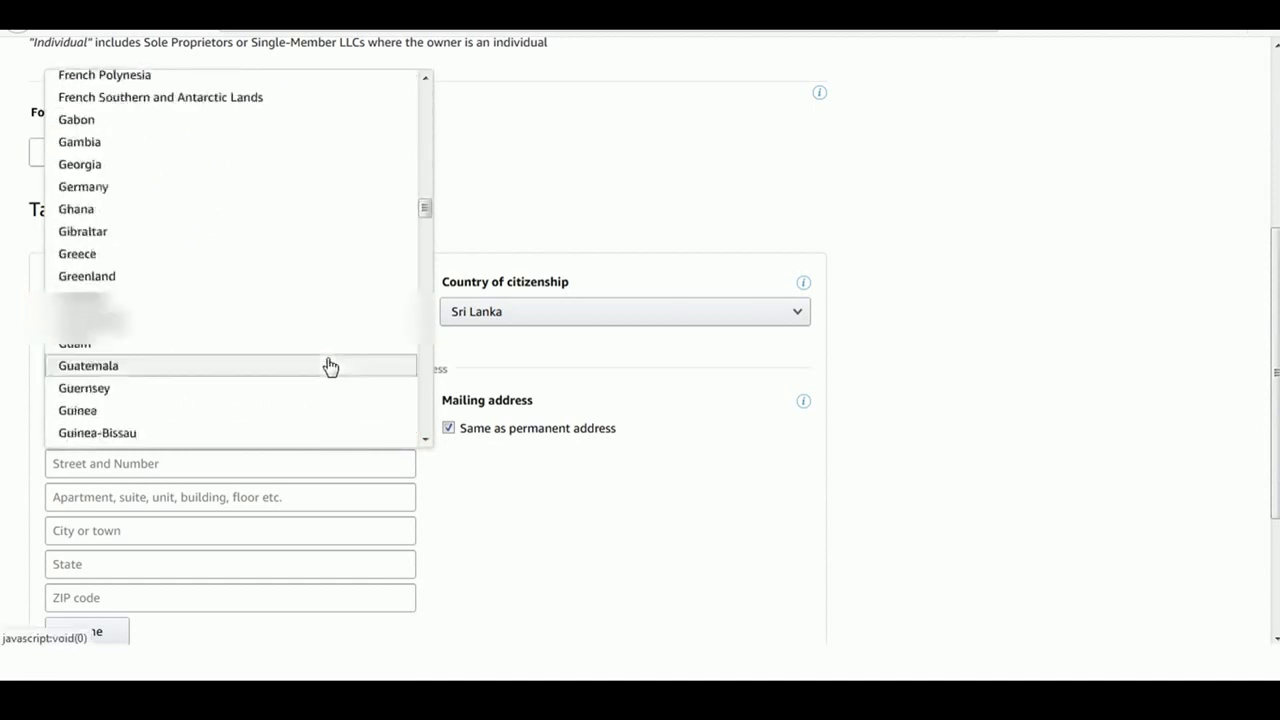
scroll(331, 367, down, 4)
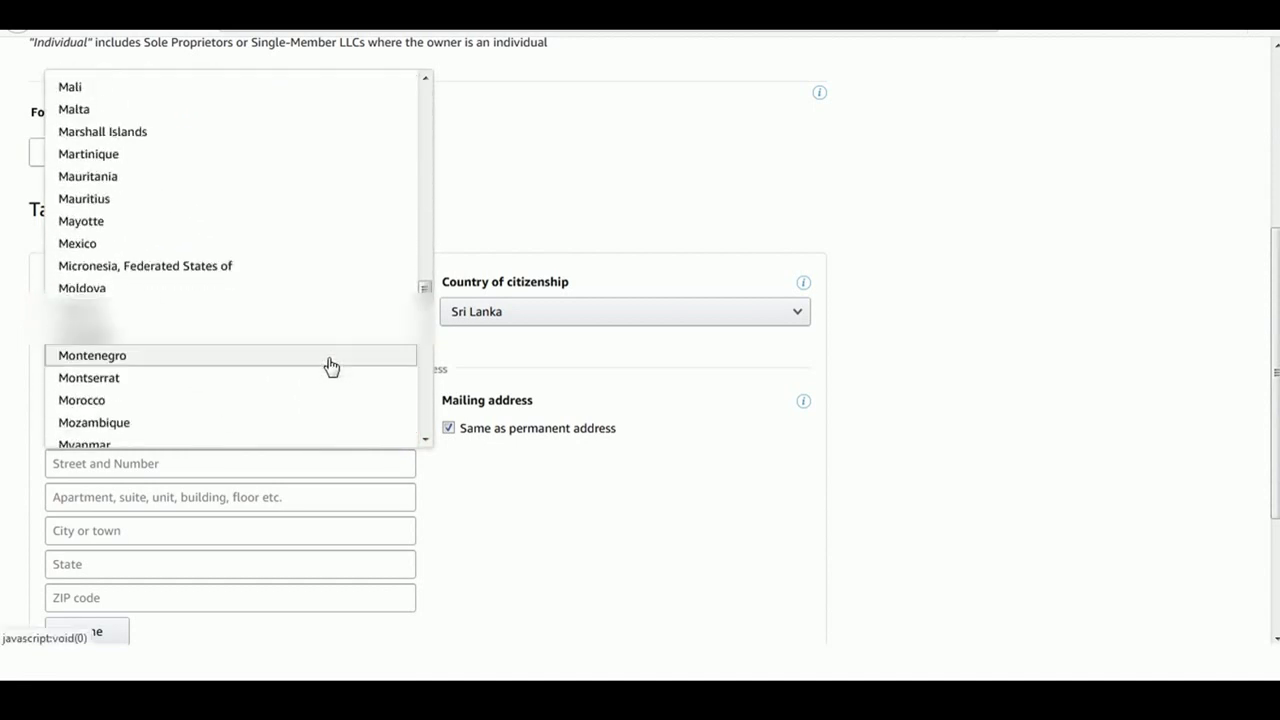
scroll(331, 367, down, 7)
scroll(331, 367, down, 6)
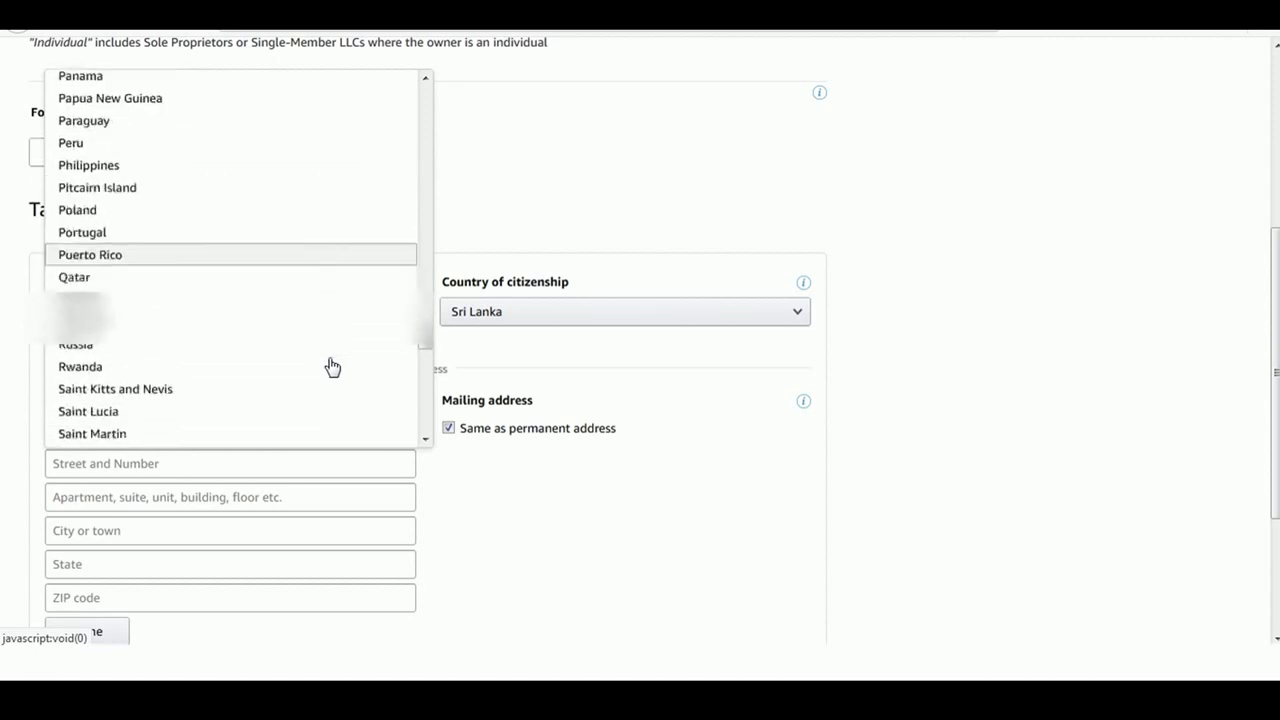
scroll(313, 366, down, 5)
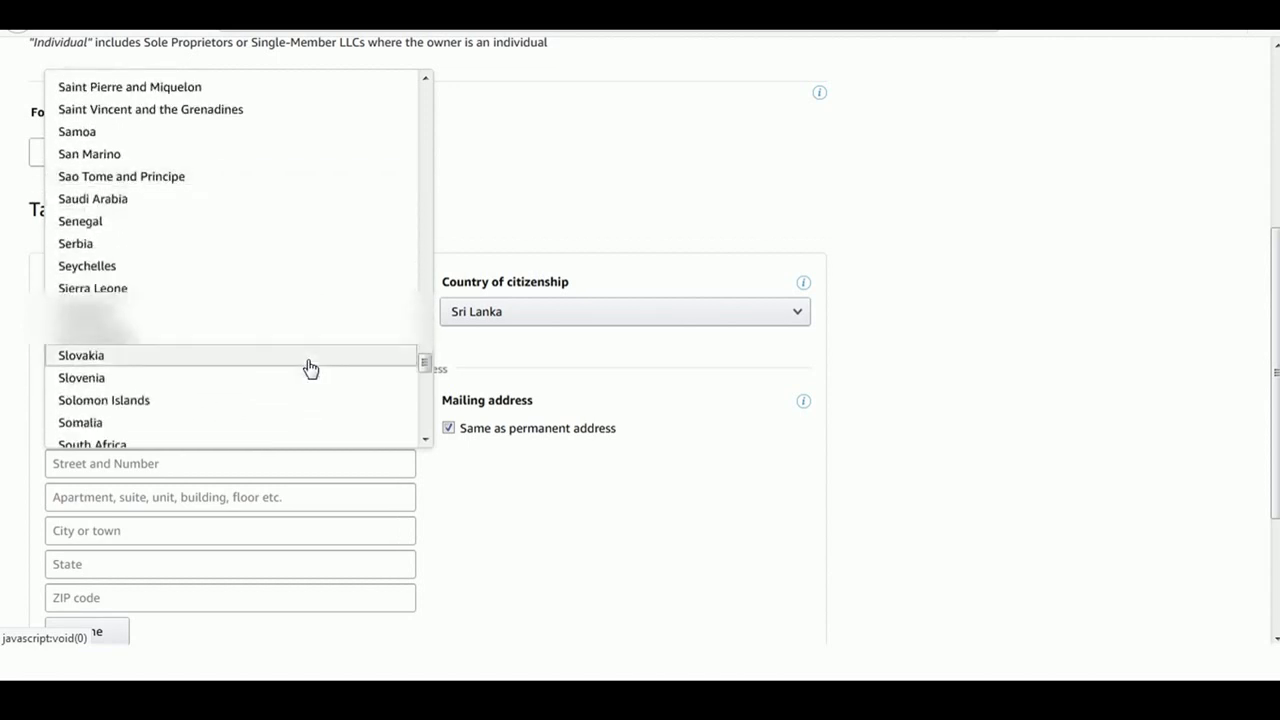
scroll(310, 368, down, 2)
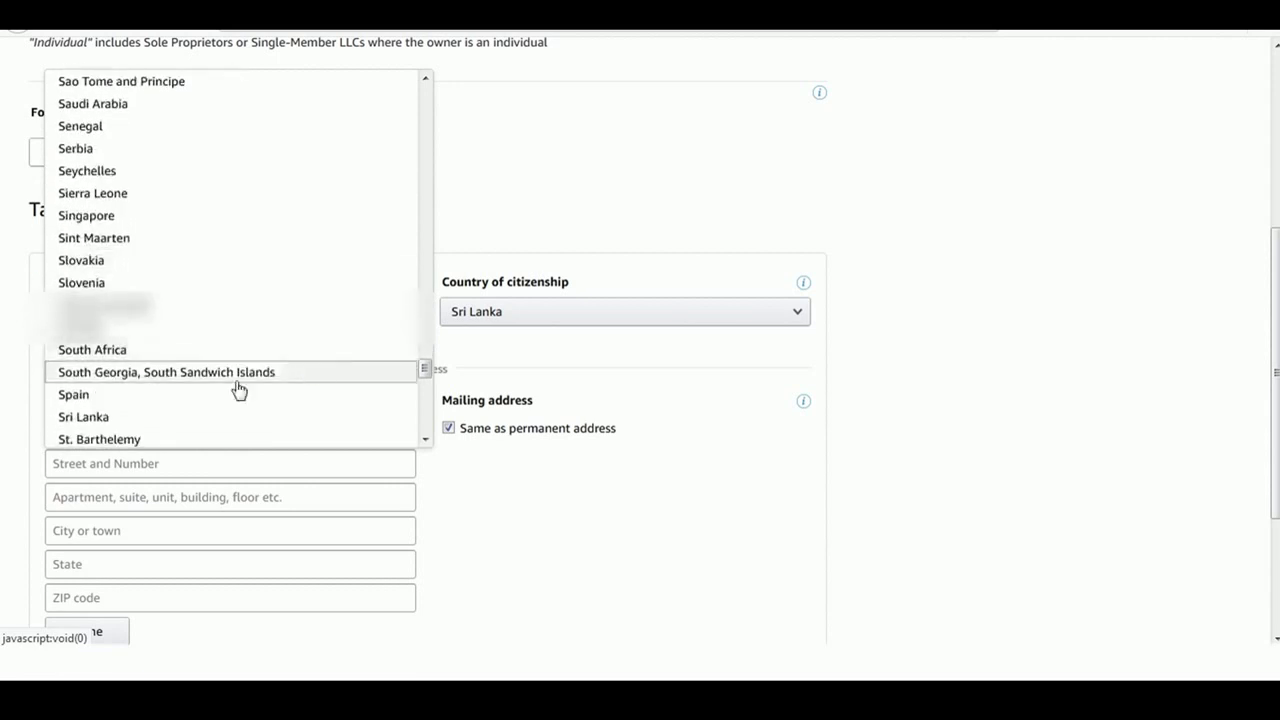
click(152, 423)
Fill in the street and remaining lines of the Sri Lanka permanent address.
click(216, 464)
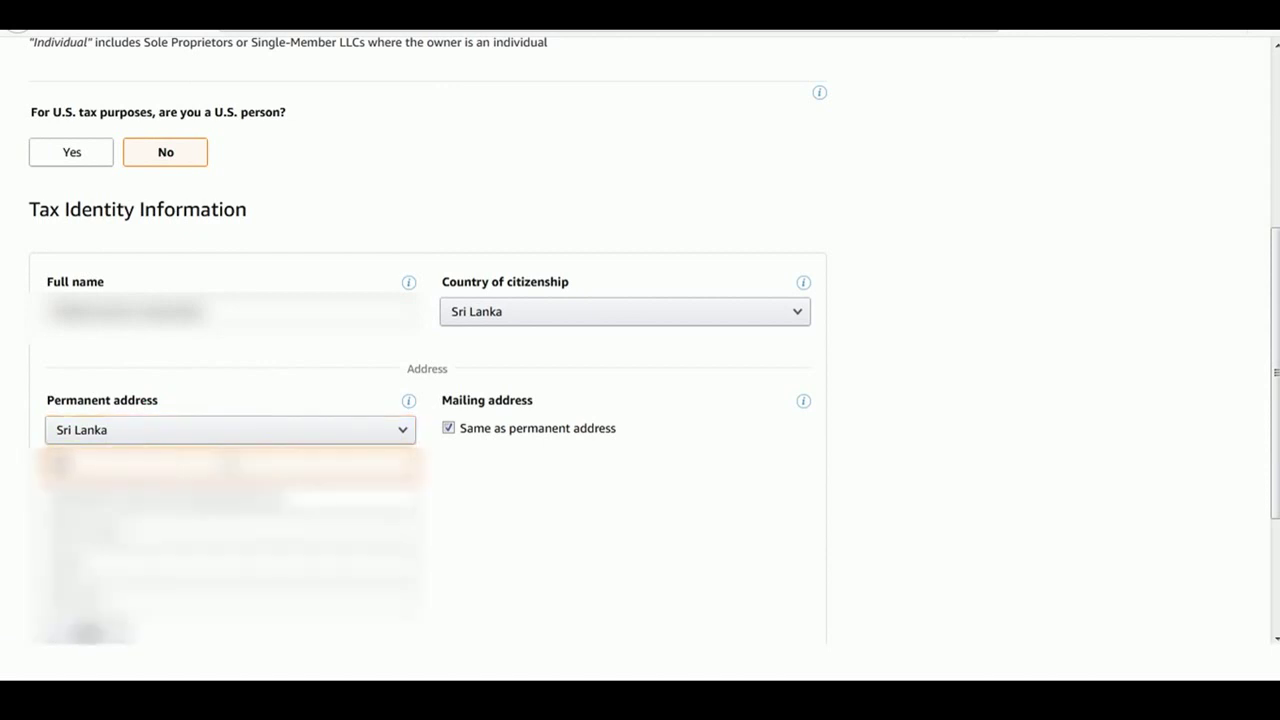
text(??)
click(205, 497)
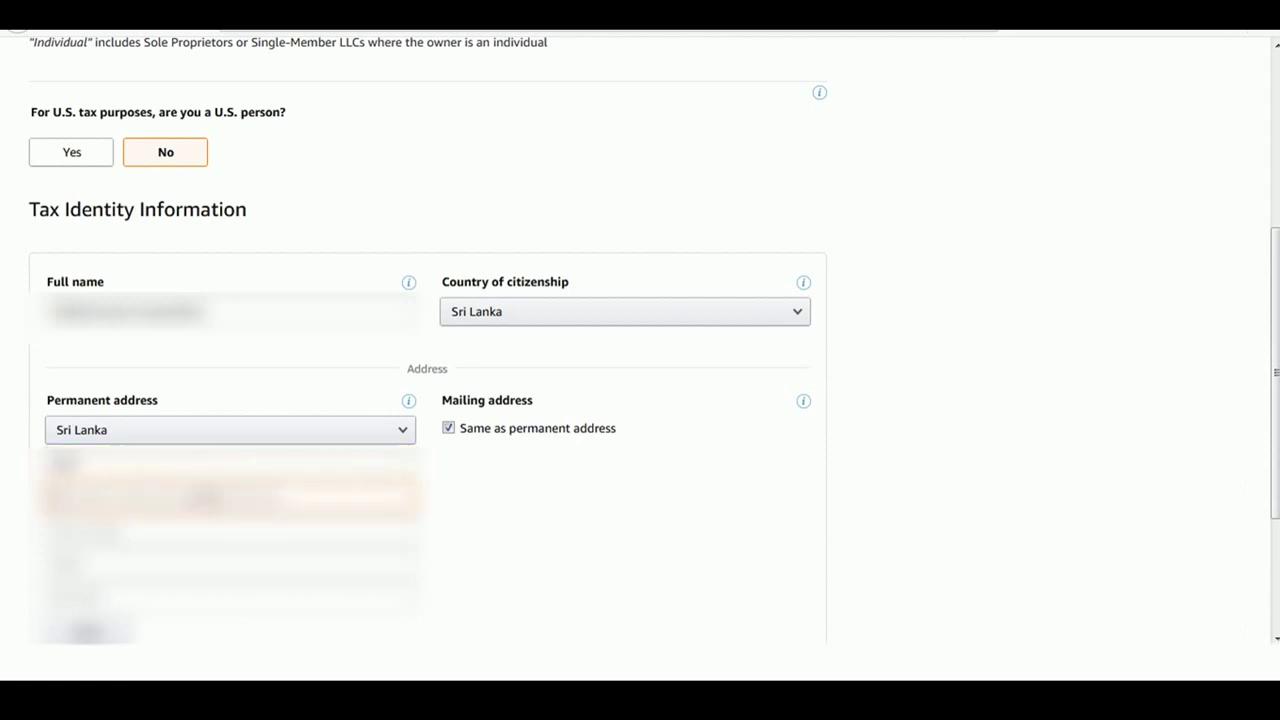
text(????)
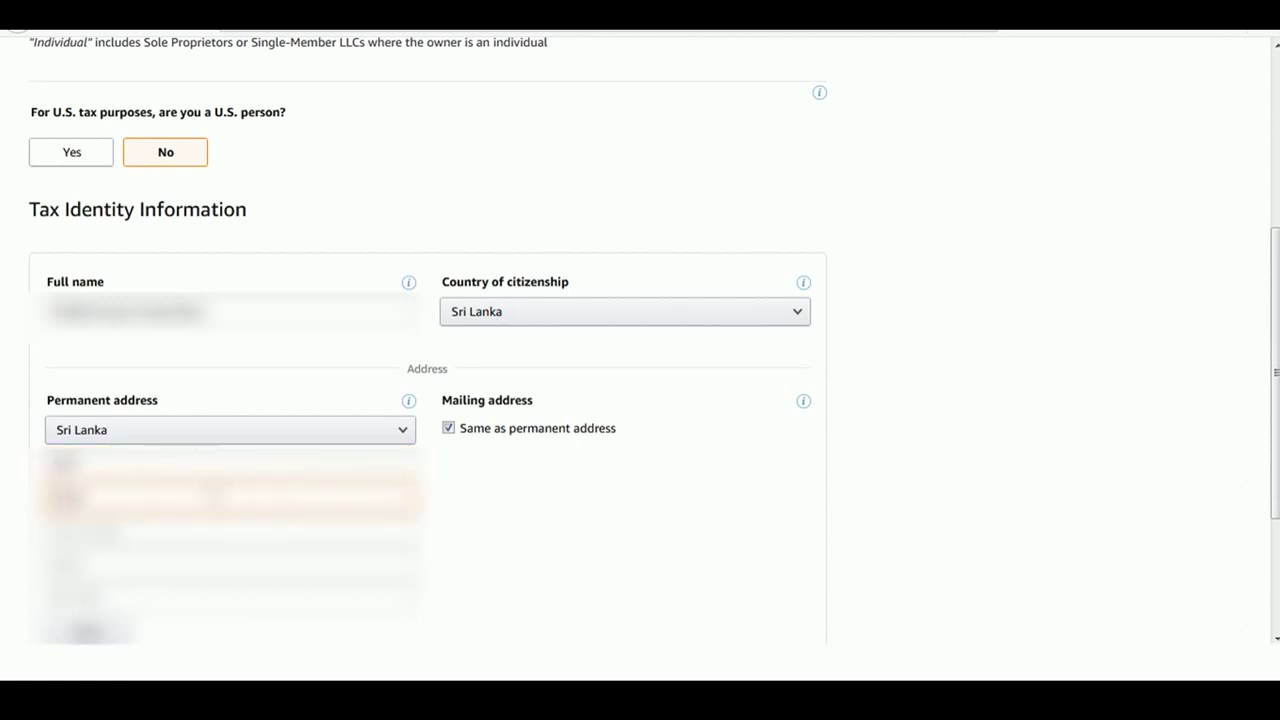
text(???)
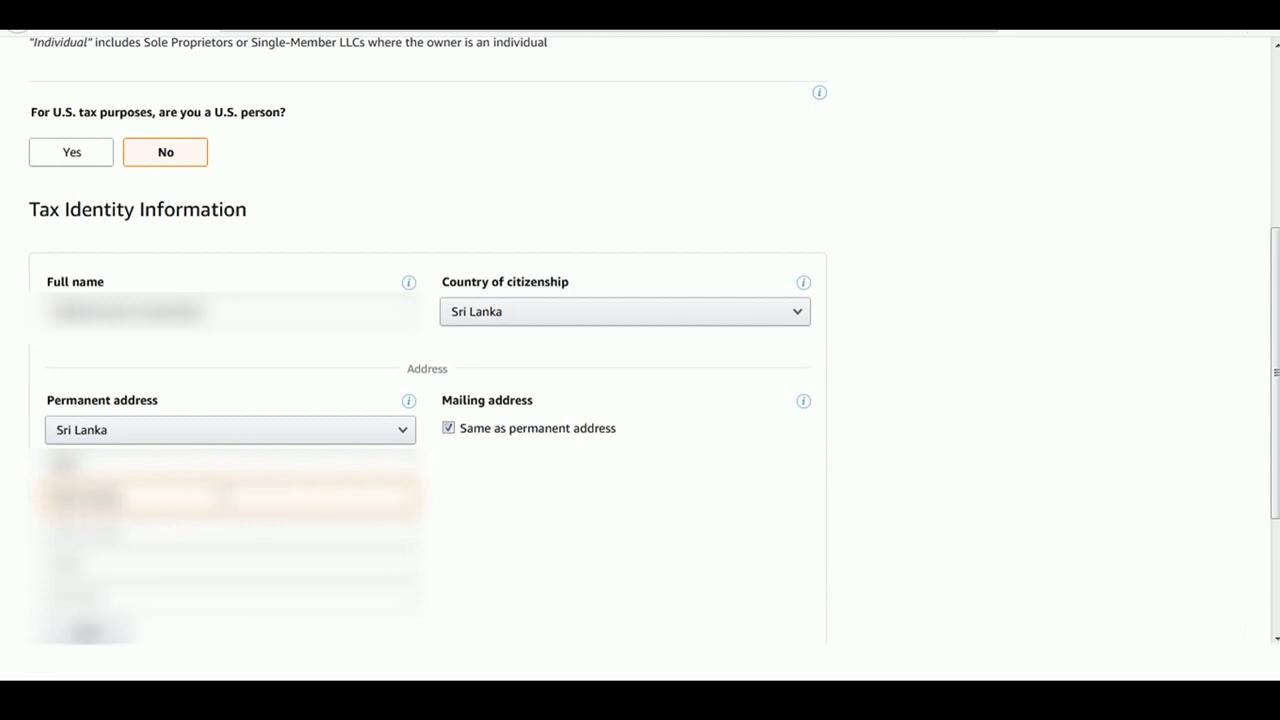
click(190, 530)
text(???????)
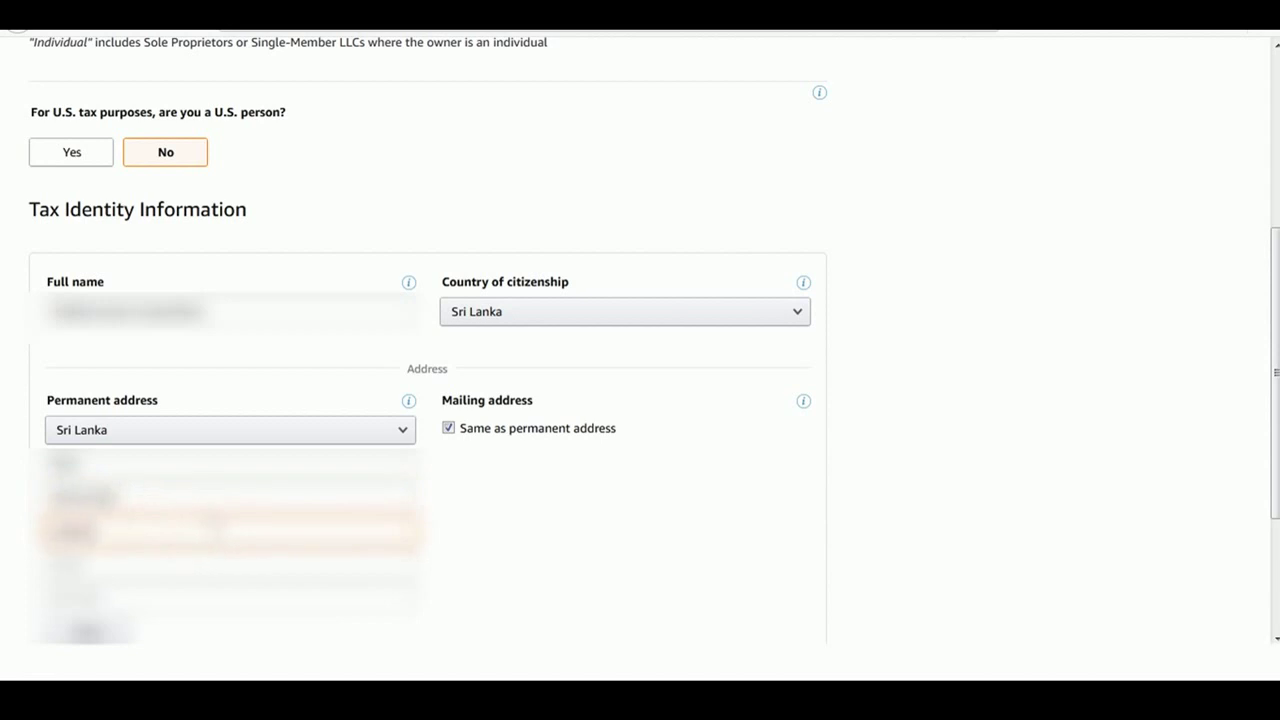
text(???????)
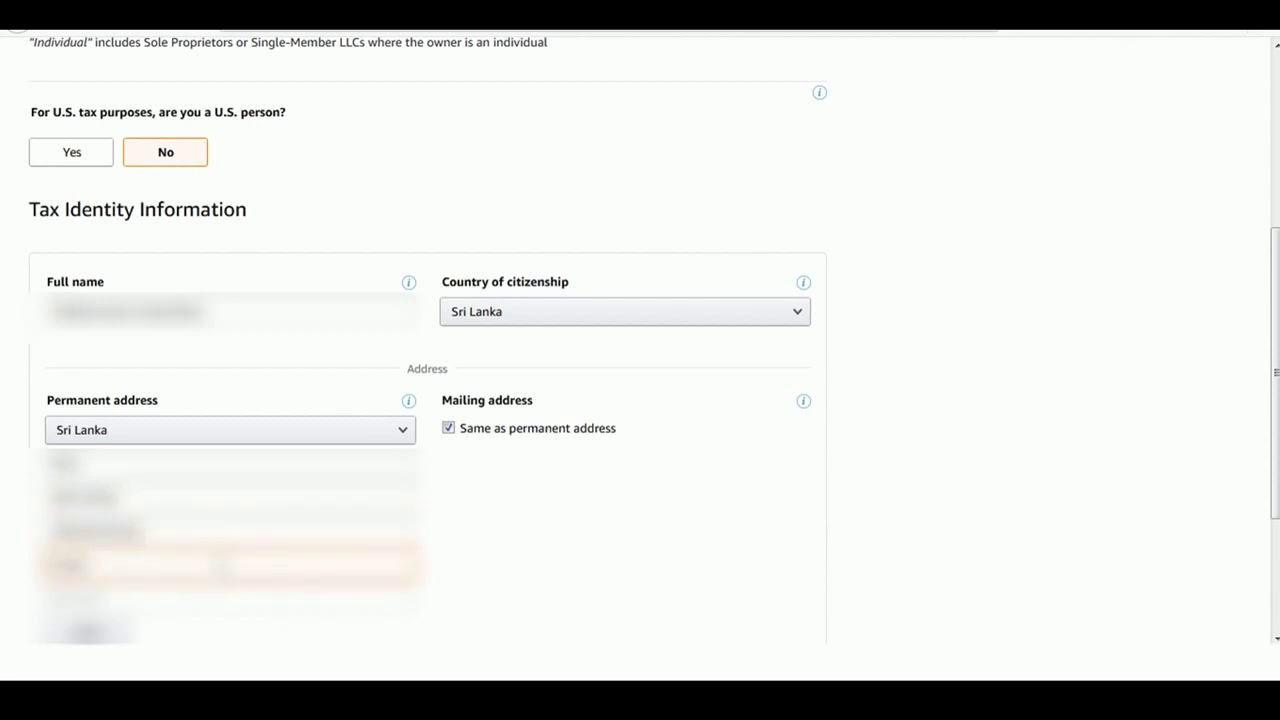
text(????)
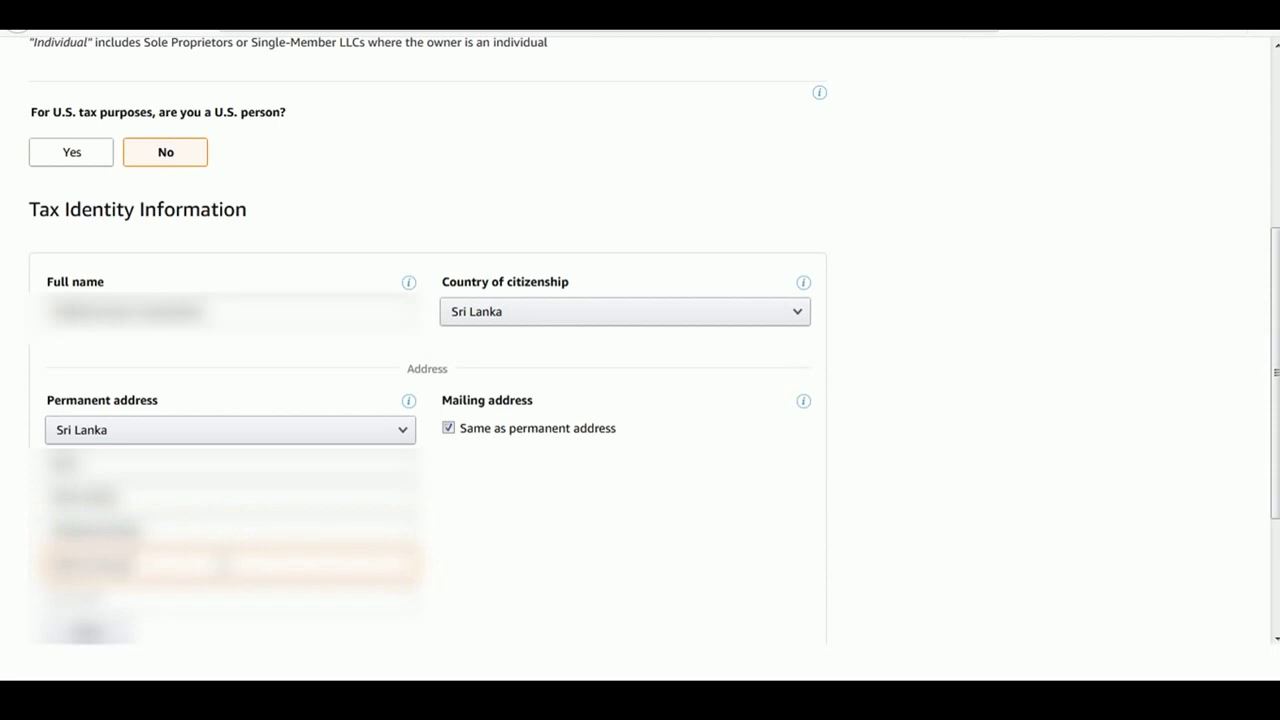
text(?????)
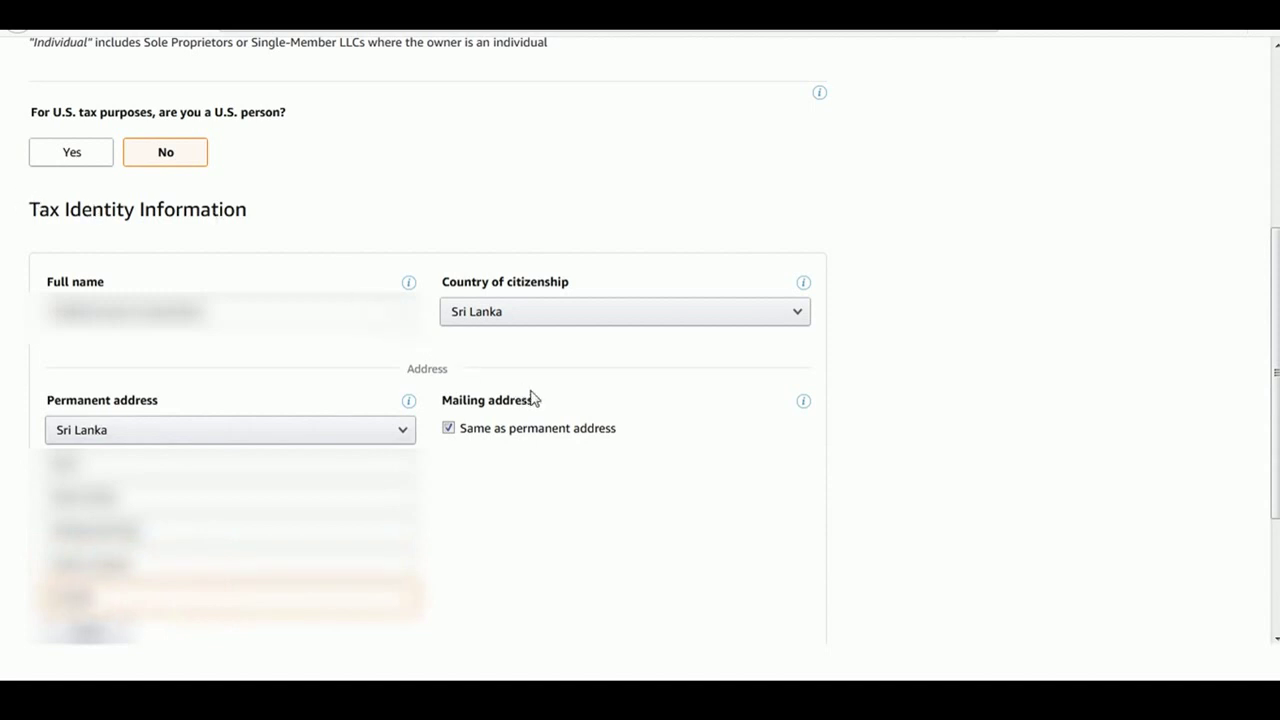
scroll(538, 402, up, 3)
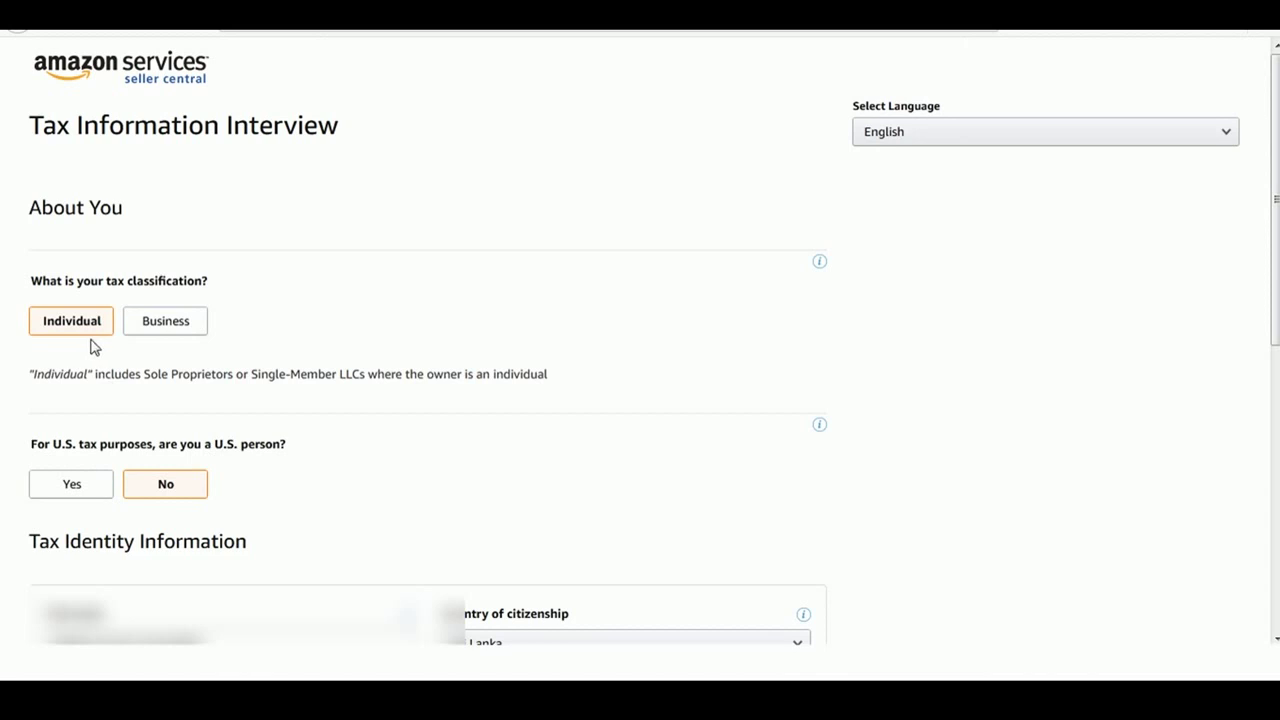
scroll(407, 435, down, 1)
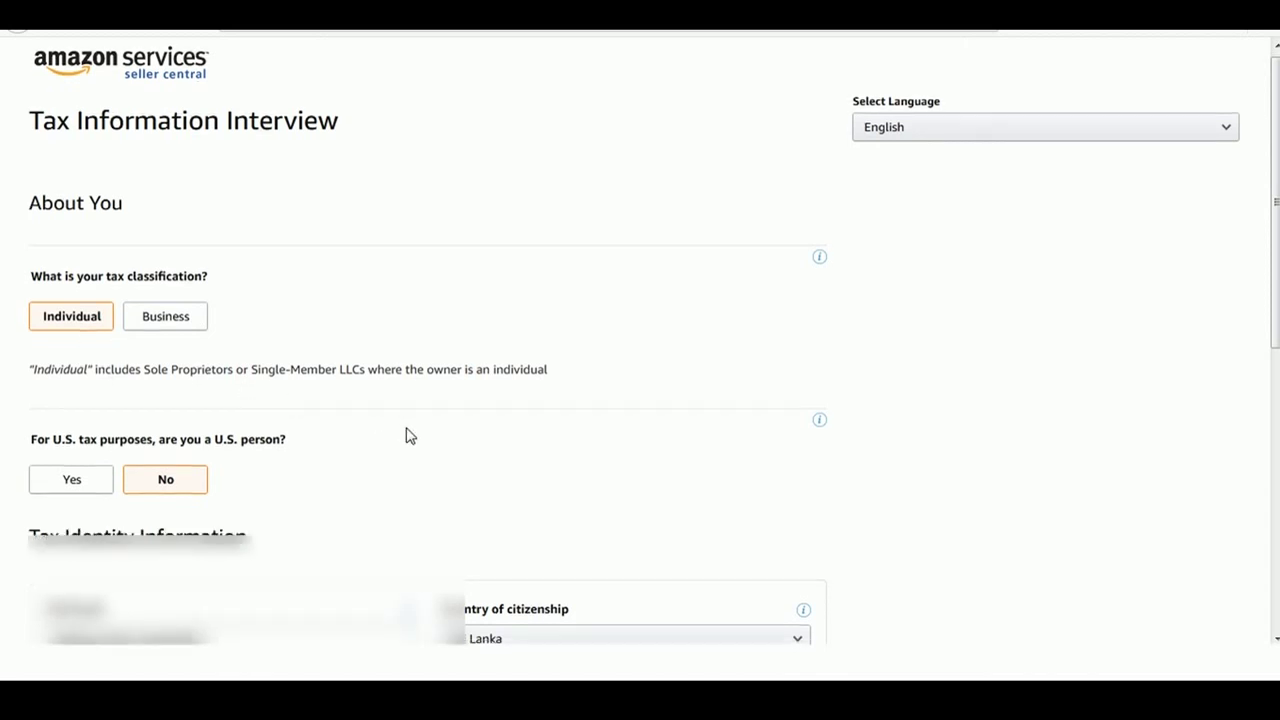
scroll(407, 435, down, 2)
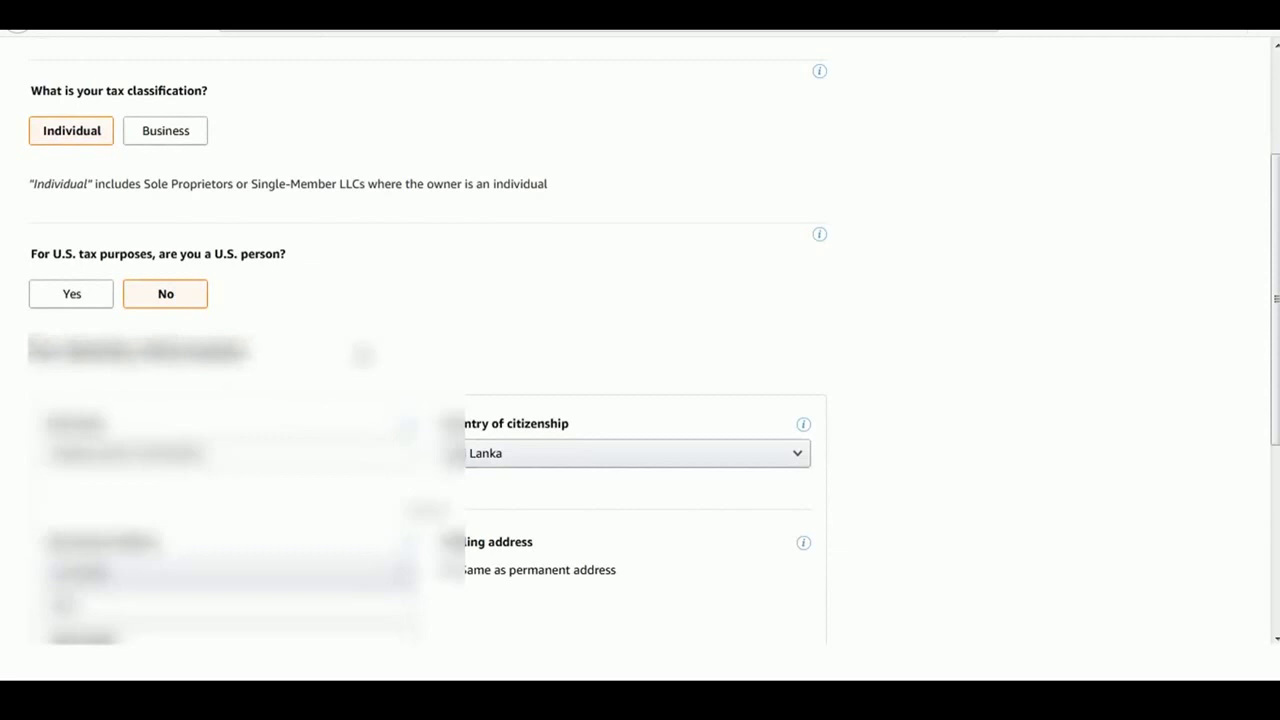
scroll(370, 358, down, 2)
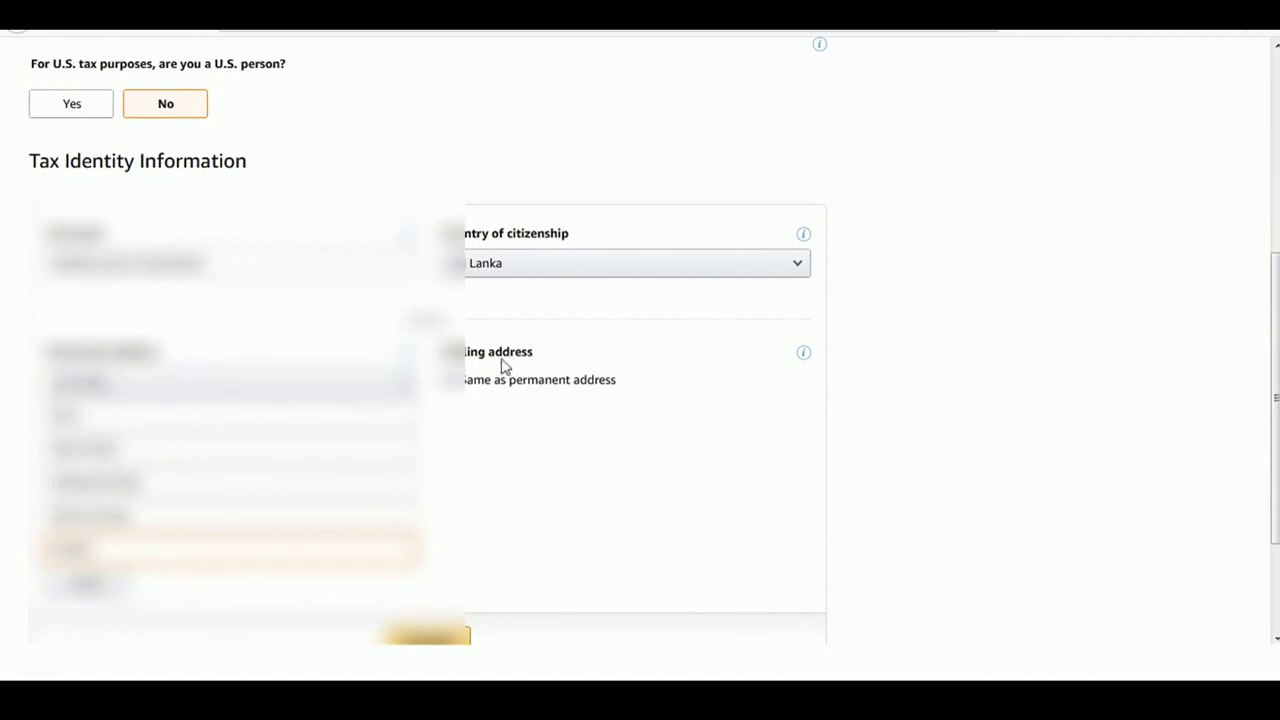
scroll(330, 380, down, 3)
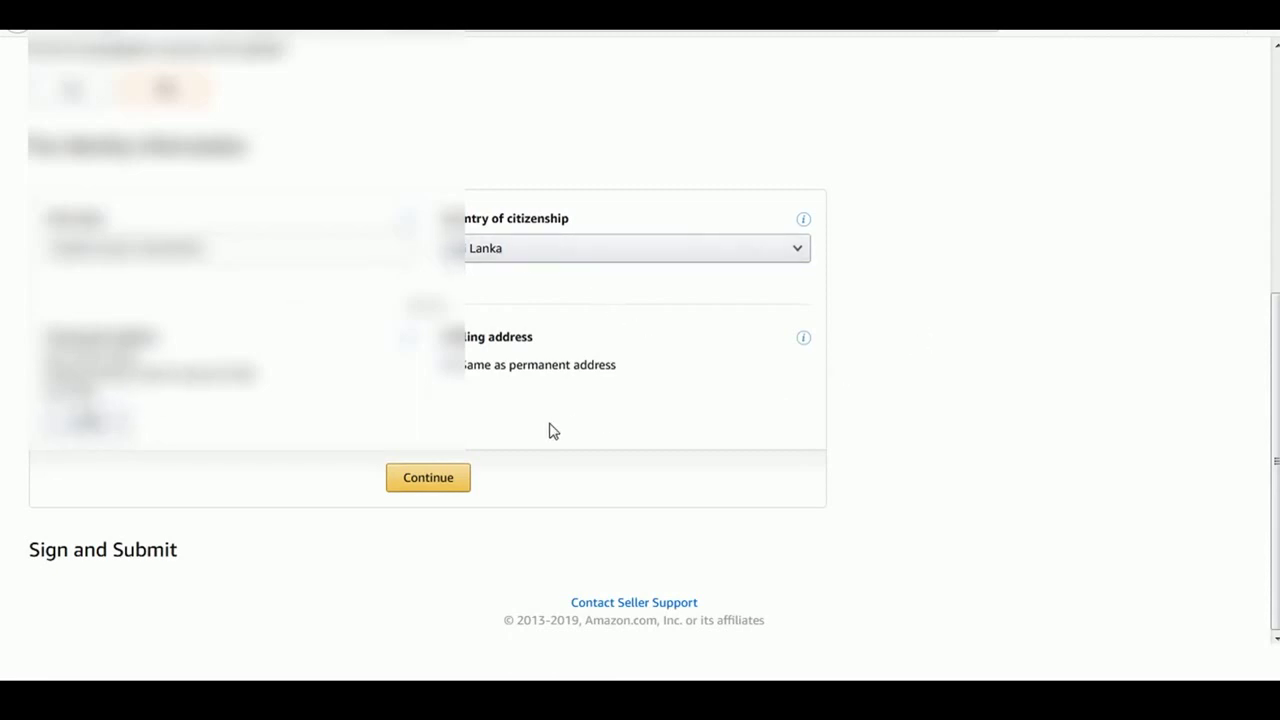
scroll(549, 431, up, 4)
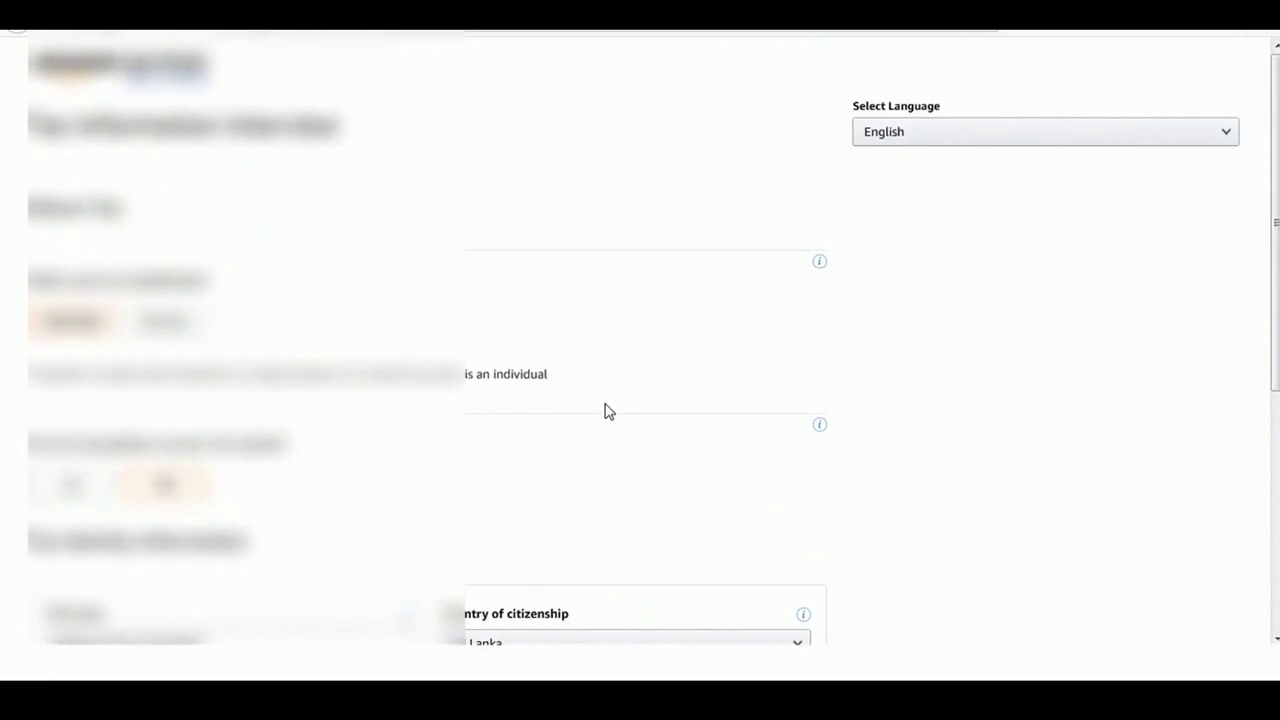
scroll(710, 326, down, 4)
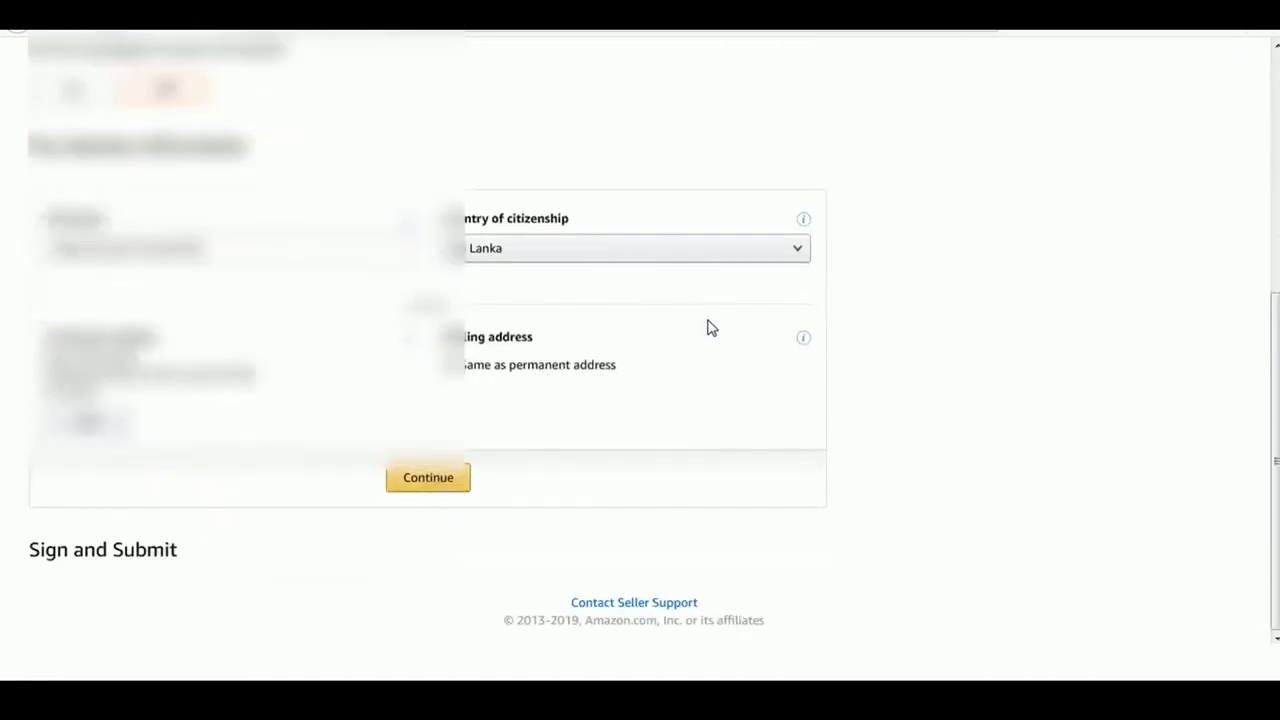
Confirm the identity details and give e-signature consent for IRS Form W-8BEN.
click(434, 488)
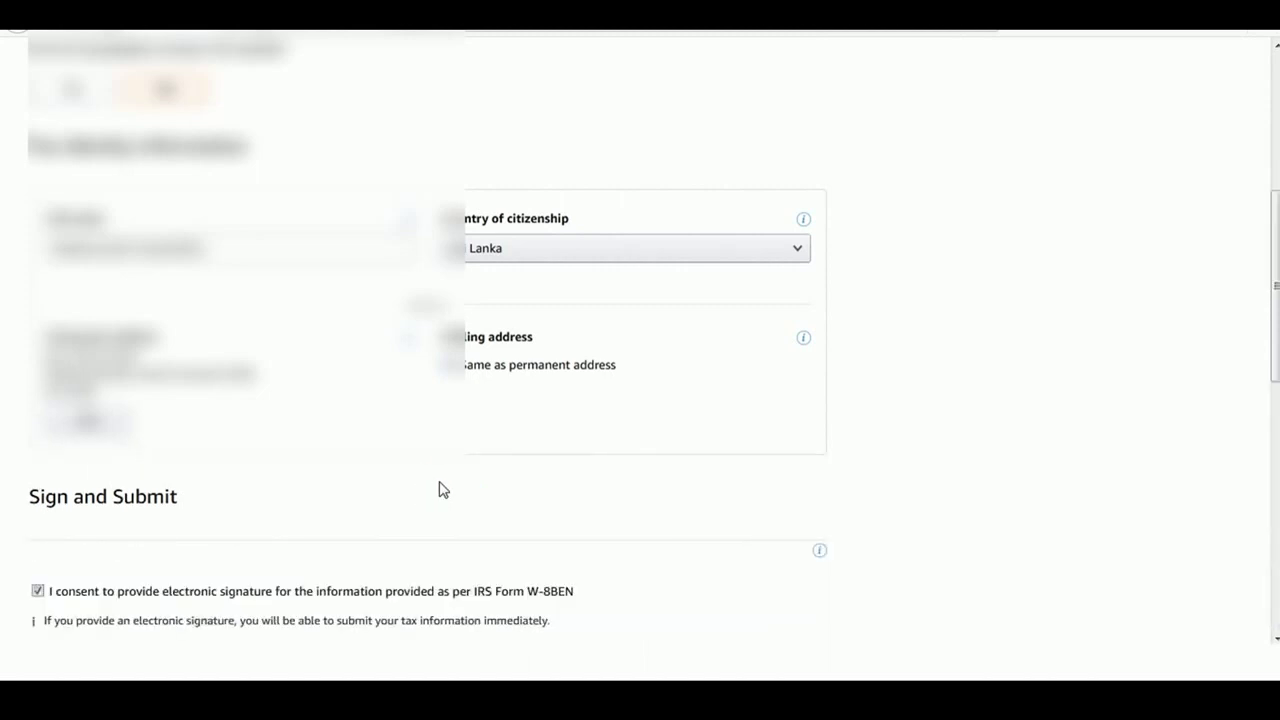
scroll(440, 488, down, 2)
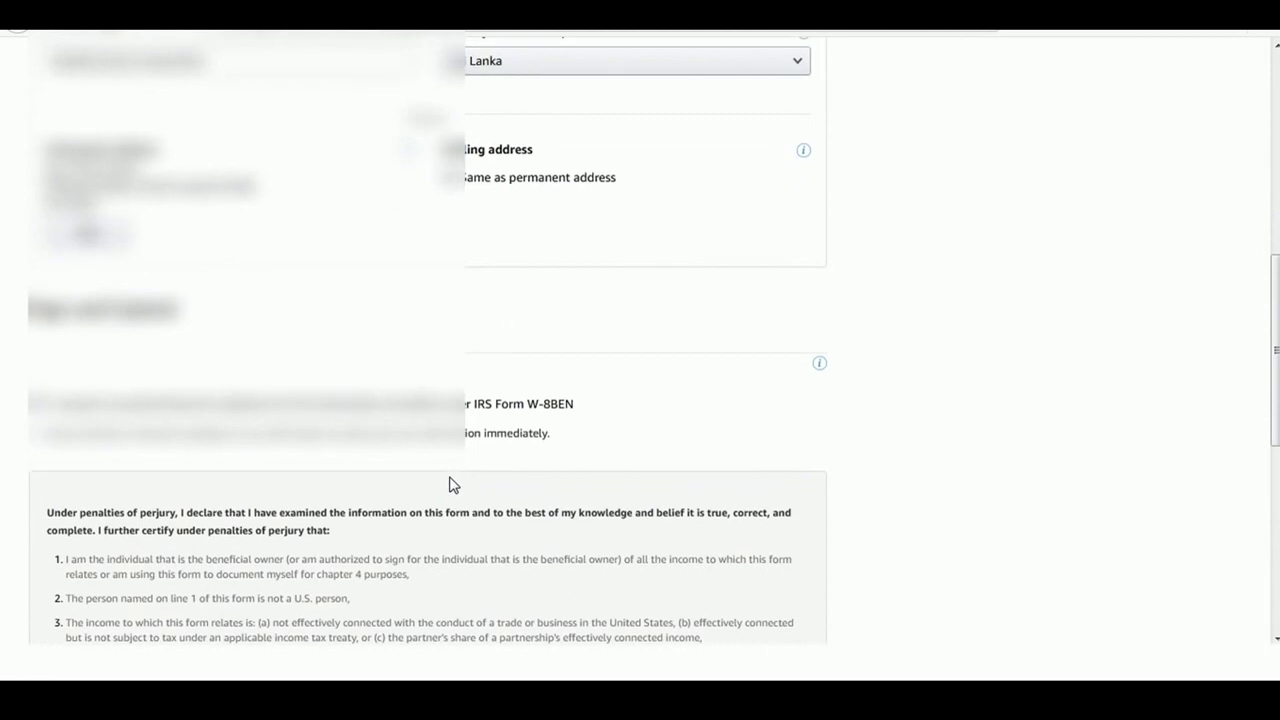
scroll(450, 486, up, 6)
scroll(452, 484, down, 4)
scroll(428, 360, down, 10)
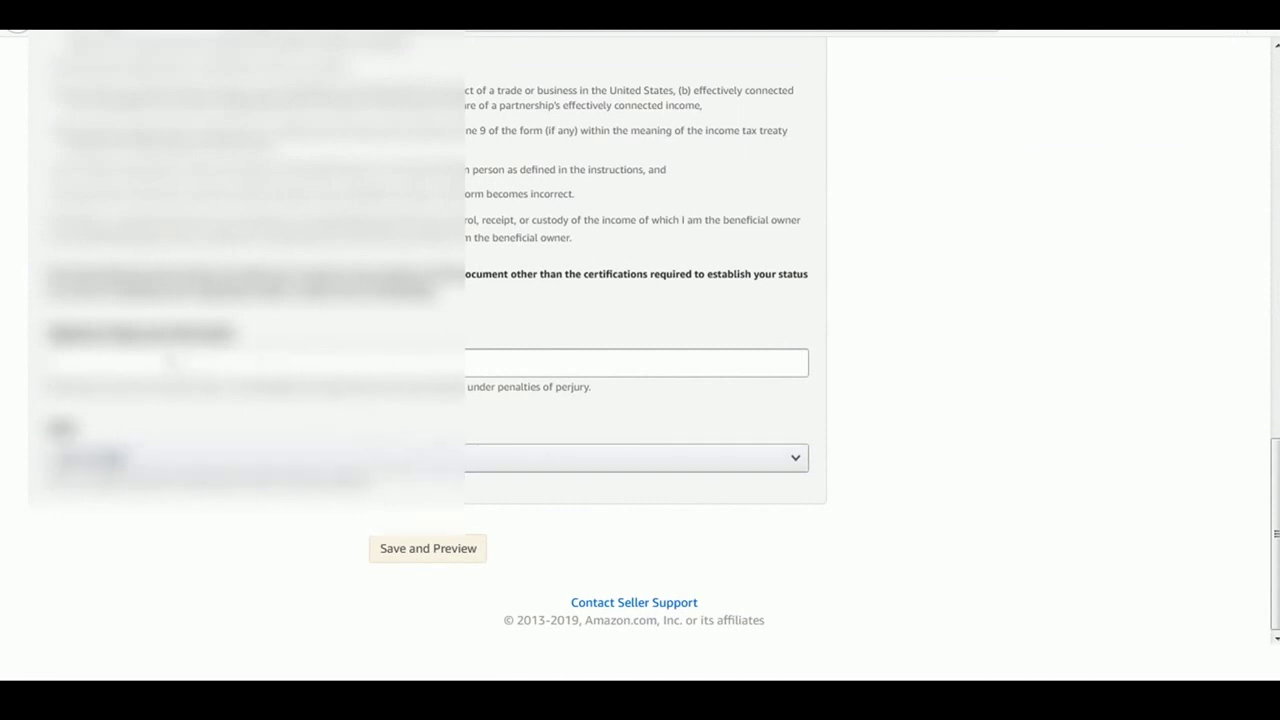
Type the full name as the electronic signature and select the second title option below it.
click(60, 362)
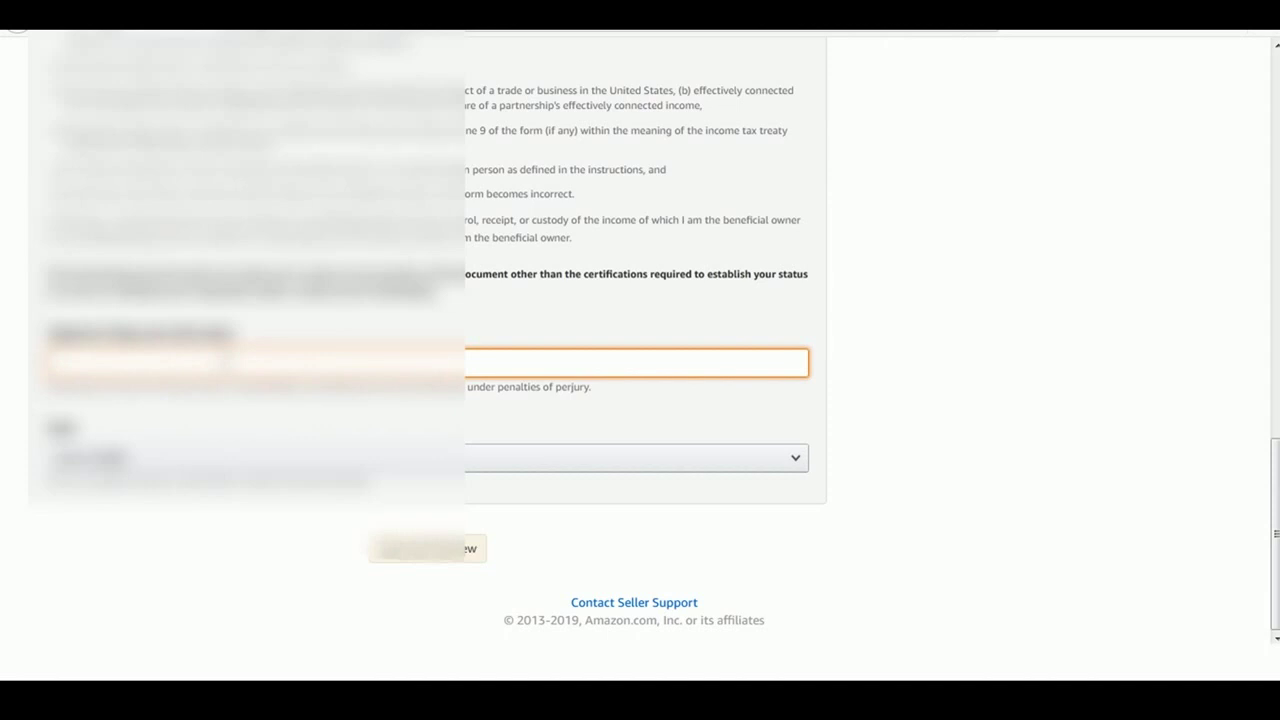
text(?????)
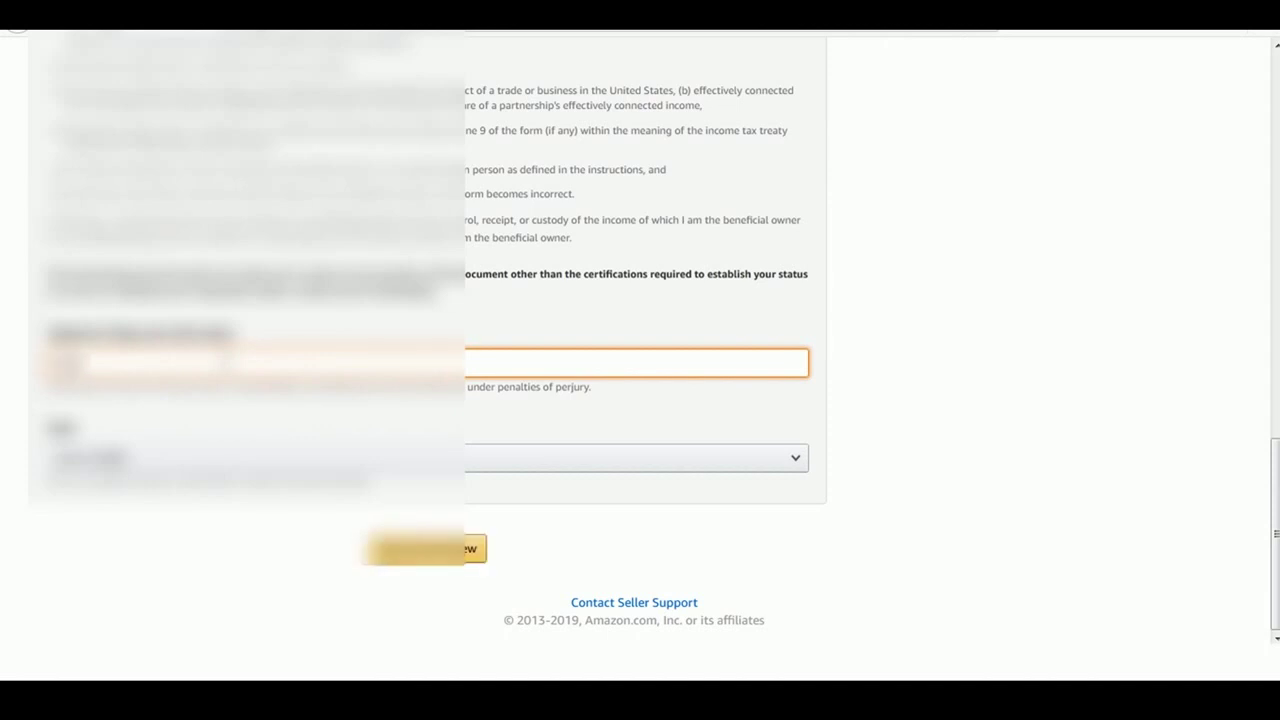
text(???????)
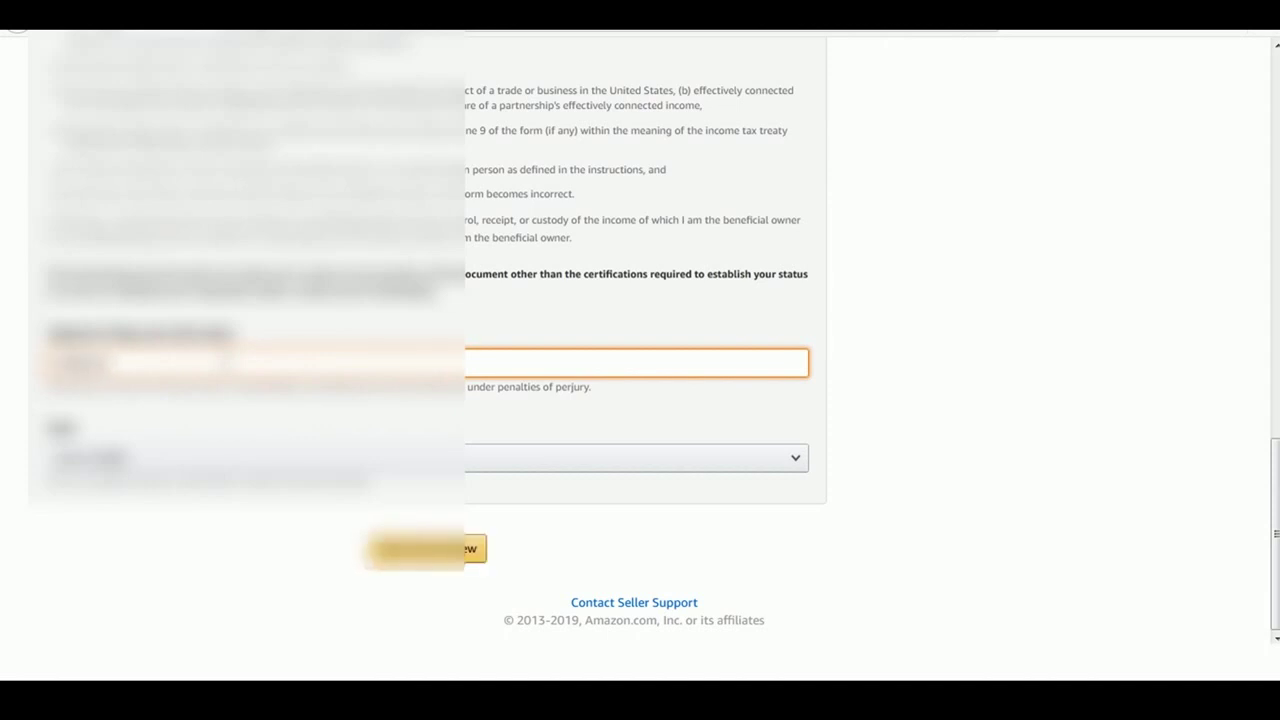
text(??????????)
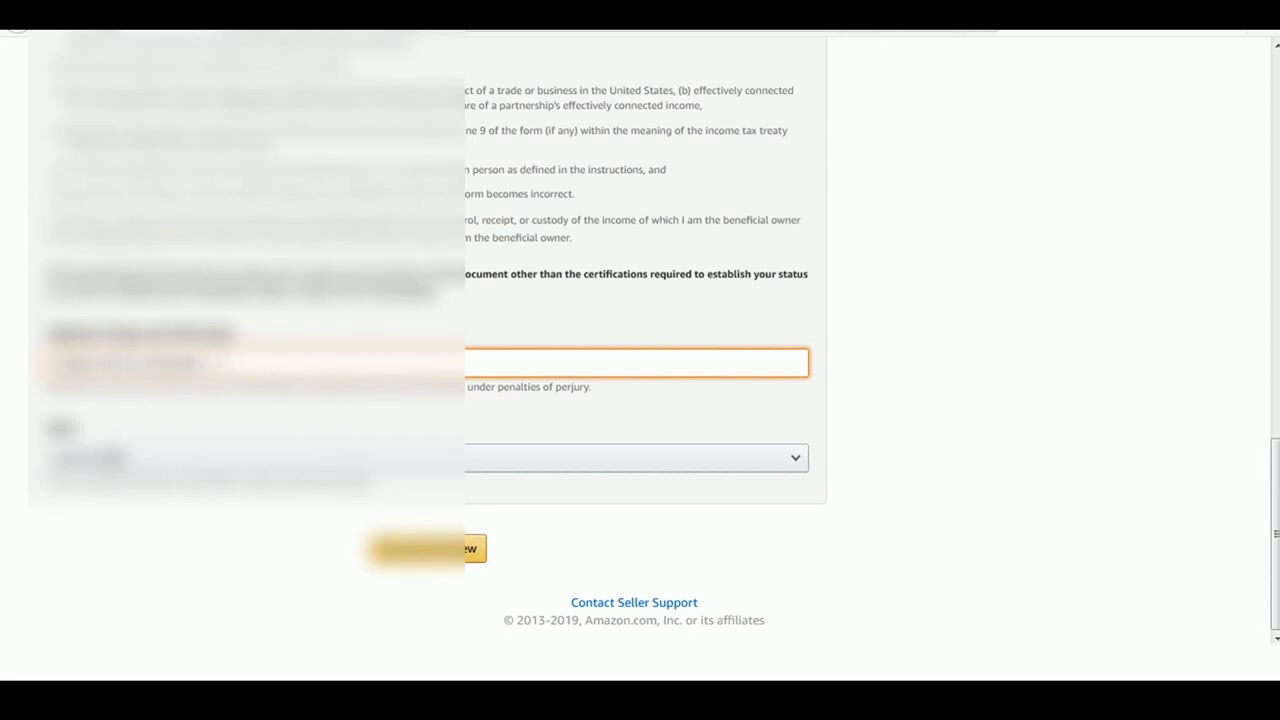
click(727, 460)
click(724, 463)
click(727, 460)
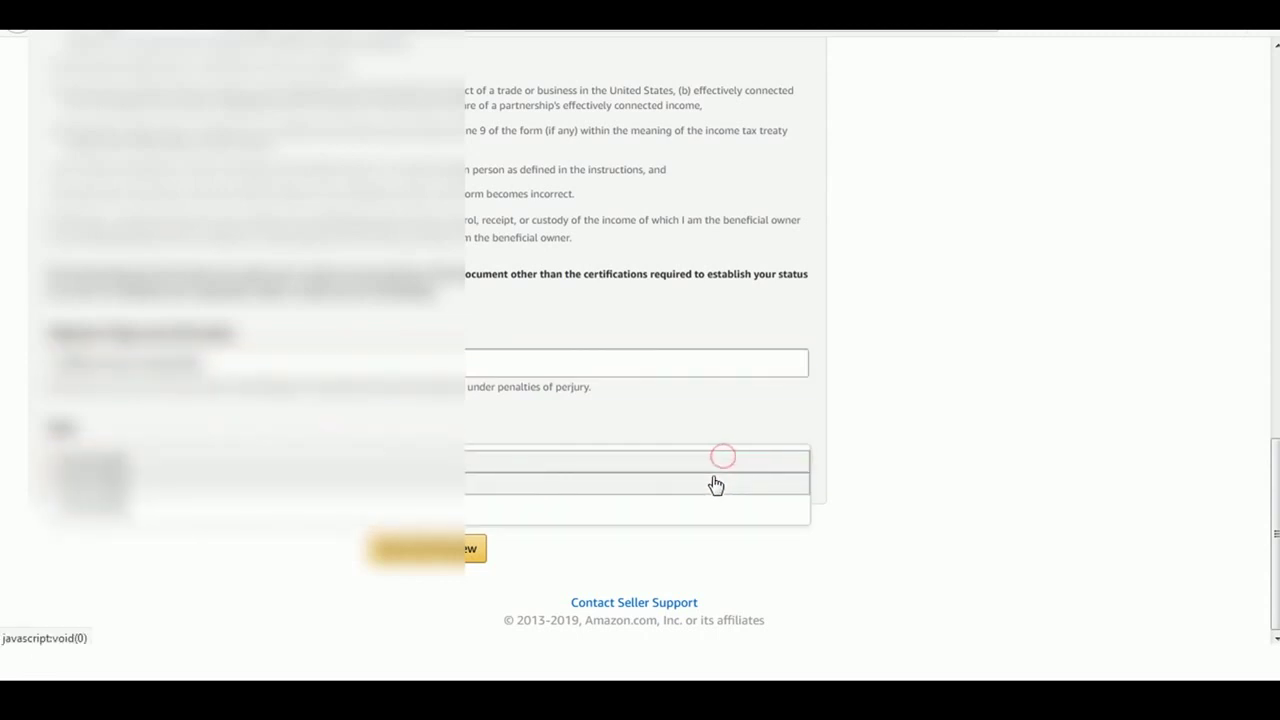
click(713, 490)
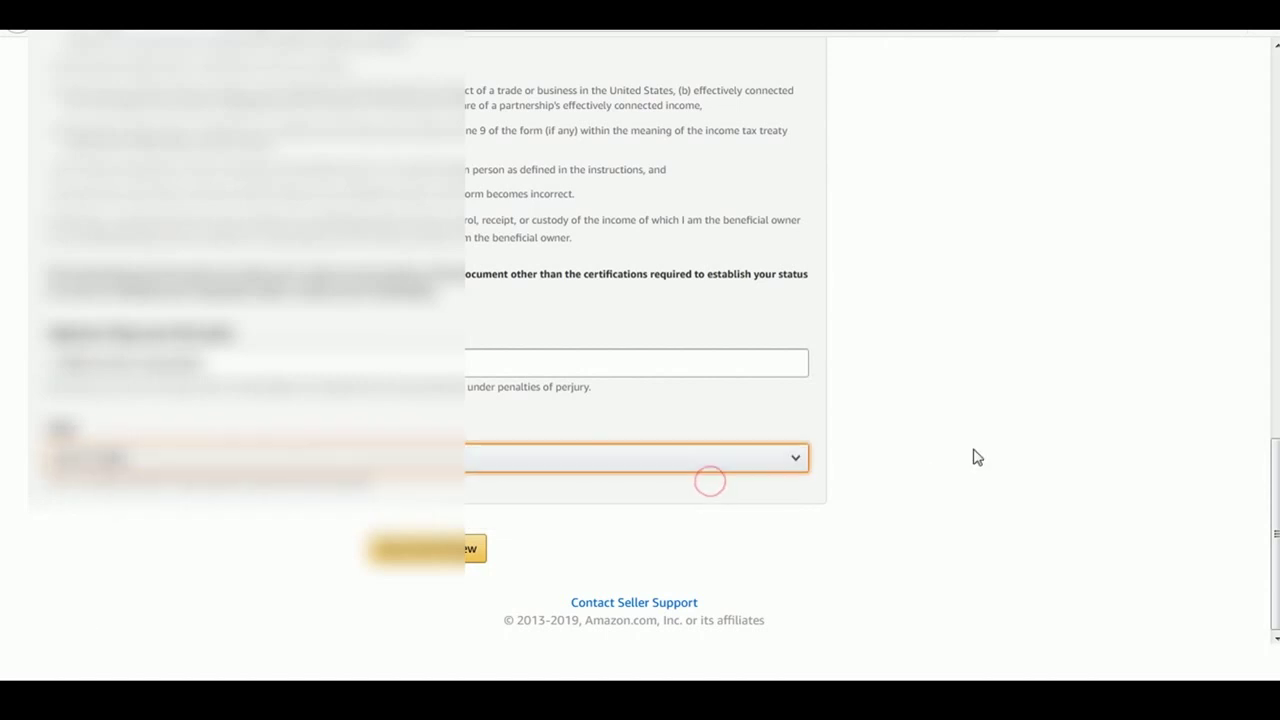
scroll(975, 456, up, 3)
scroll(981, 455, up, 2)
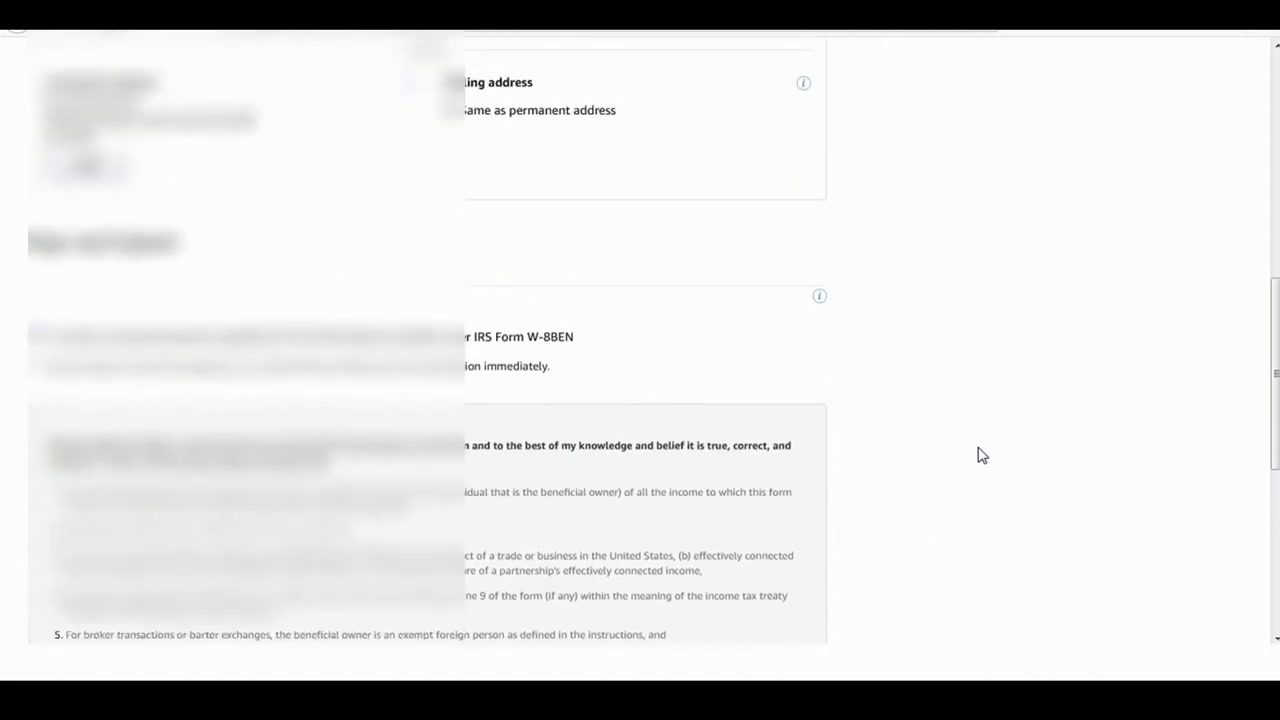
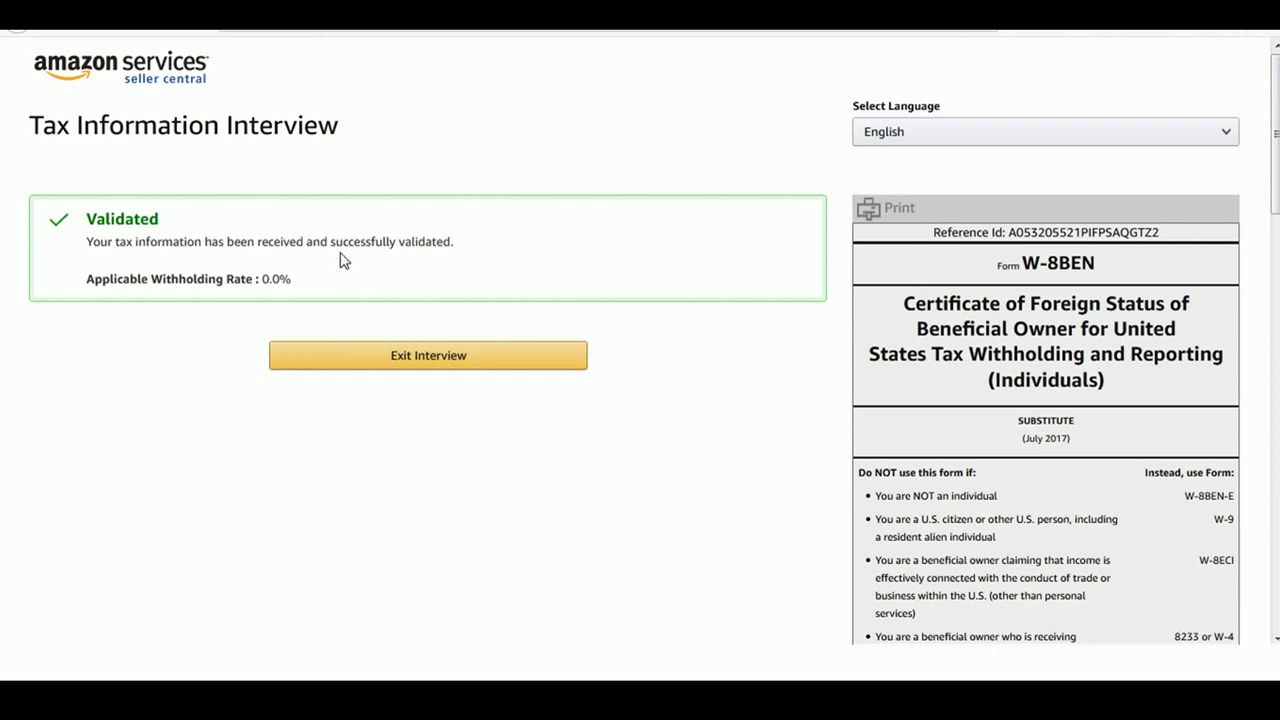
Leave the tax interview, answer No to having UPCs, and skip the product questions.
click(441, 367)
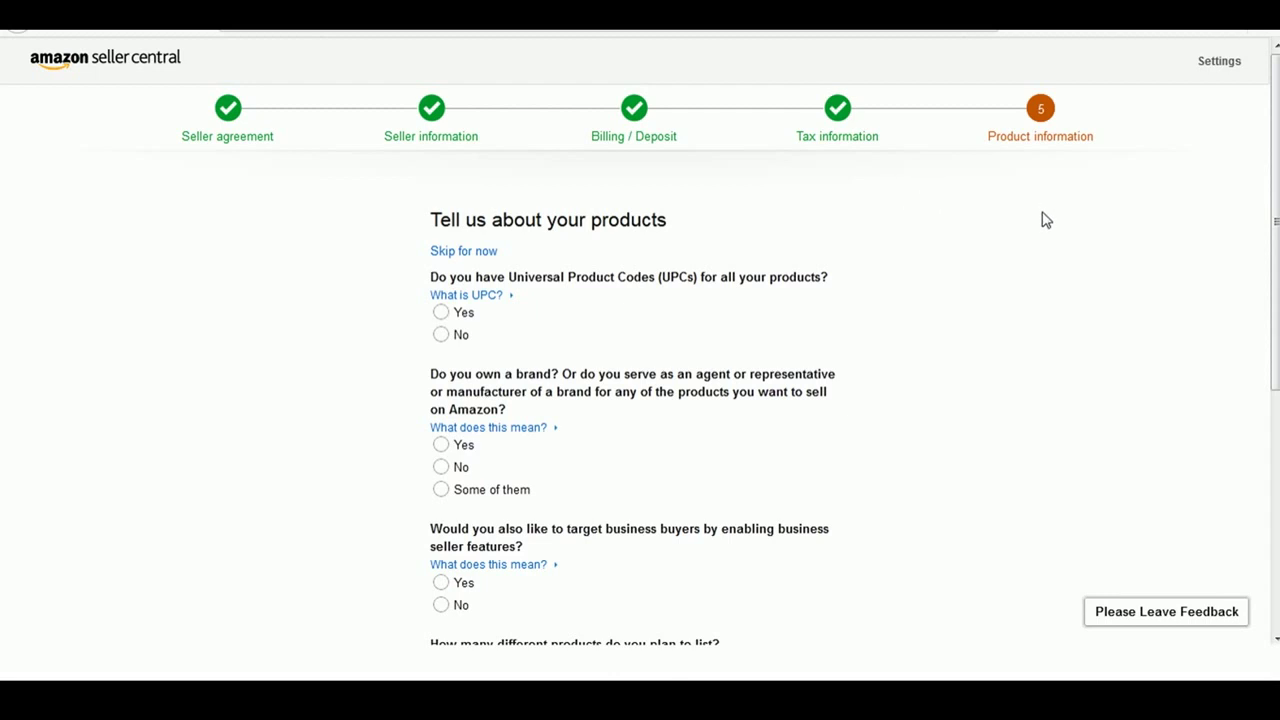
click(680, 316)
click(622, 333)
click(541, 318)
click(594, 334)
scroll(590, 340, down, 3)
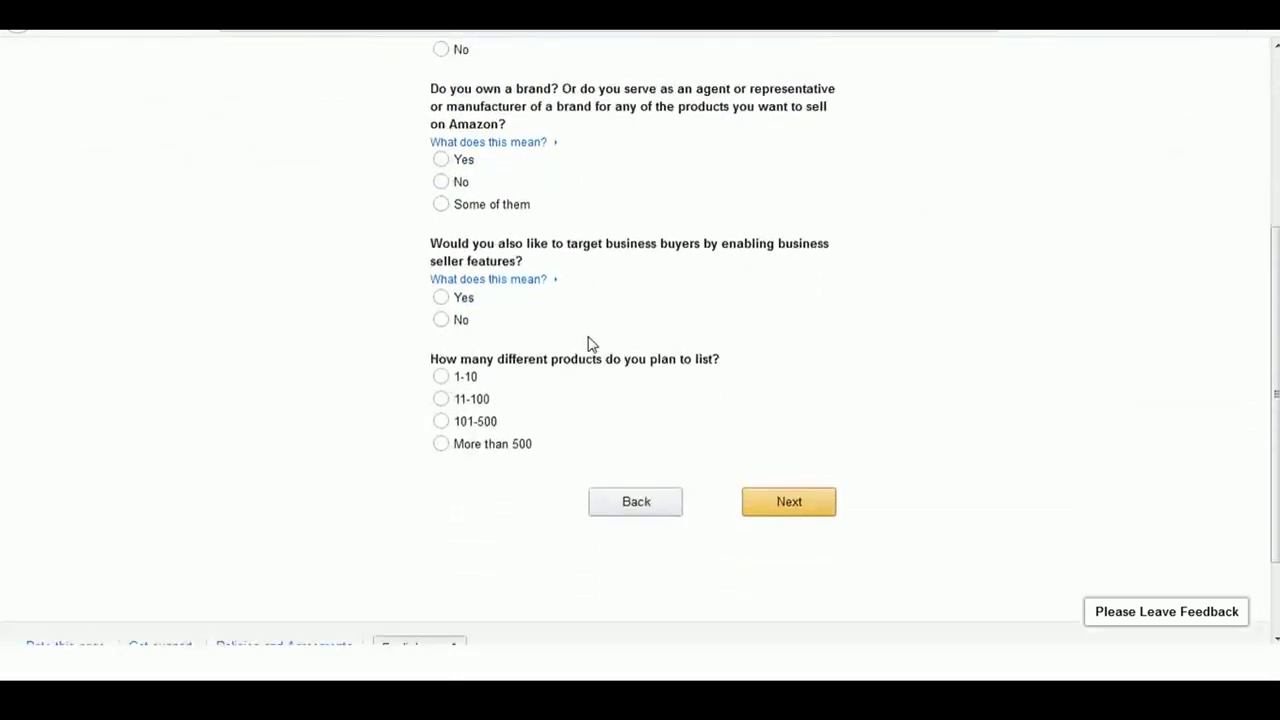
scroll(588, 337, down, 1)
scroll(588, 343, up, 4)
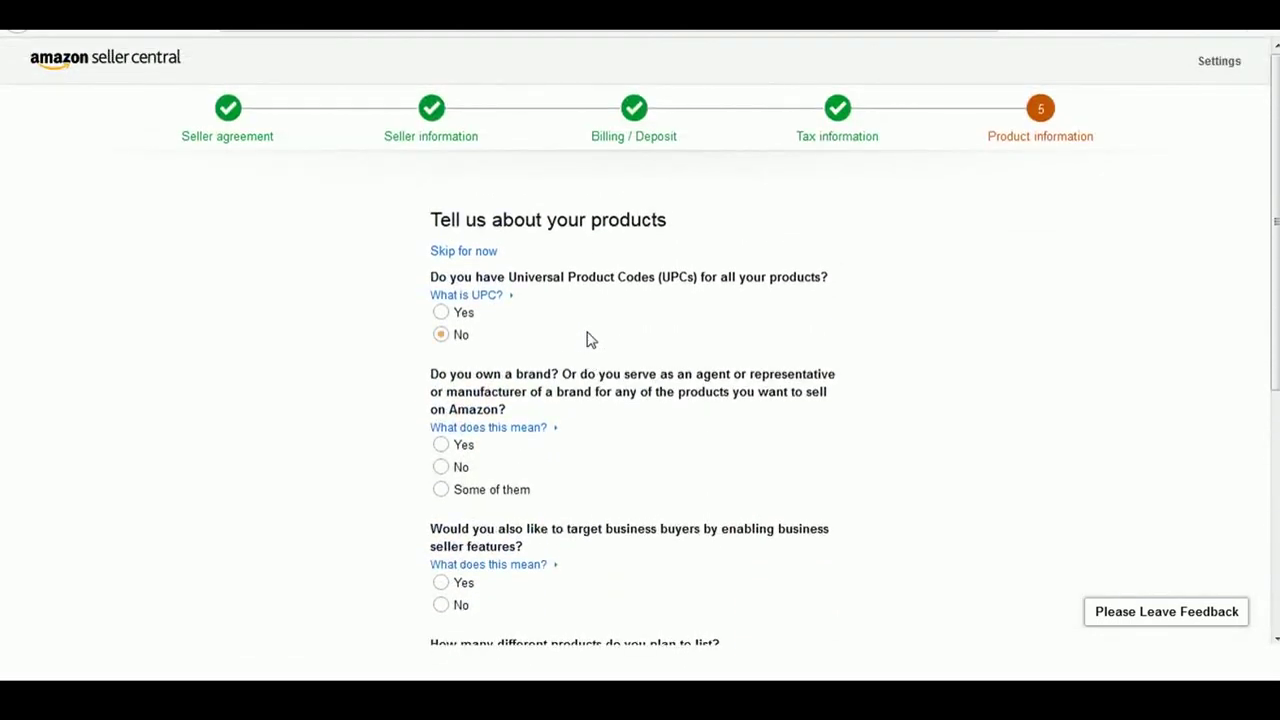
click(476, 253)
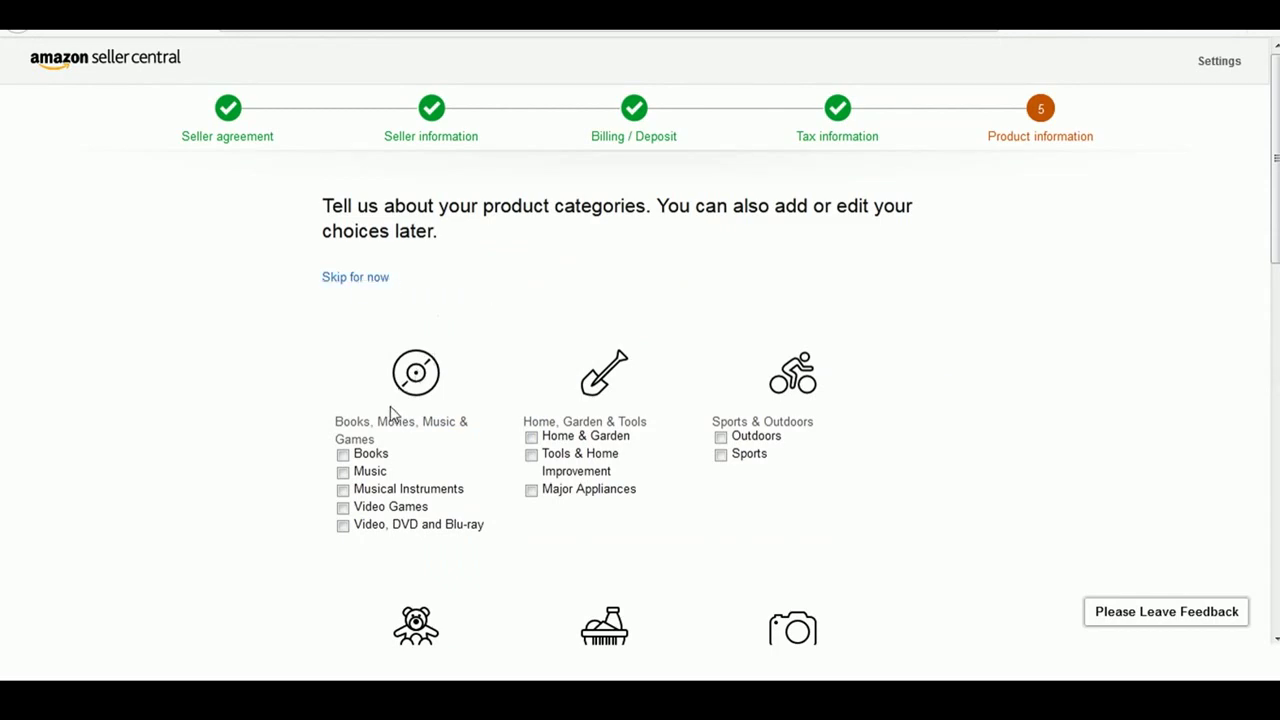
Look over the product category list and skip it with no categories checked.
scroll(815, 463, down, 8)
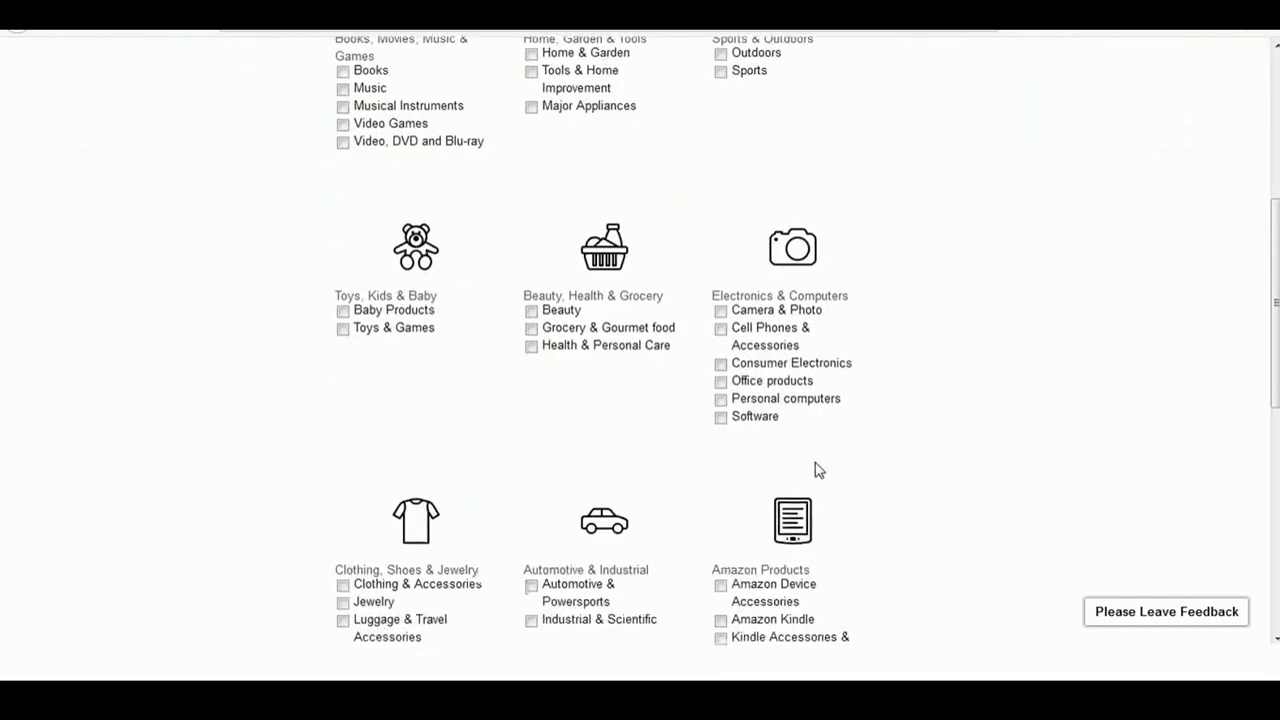
scroll(815, 467, up, 6)
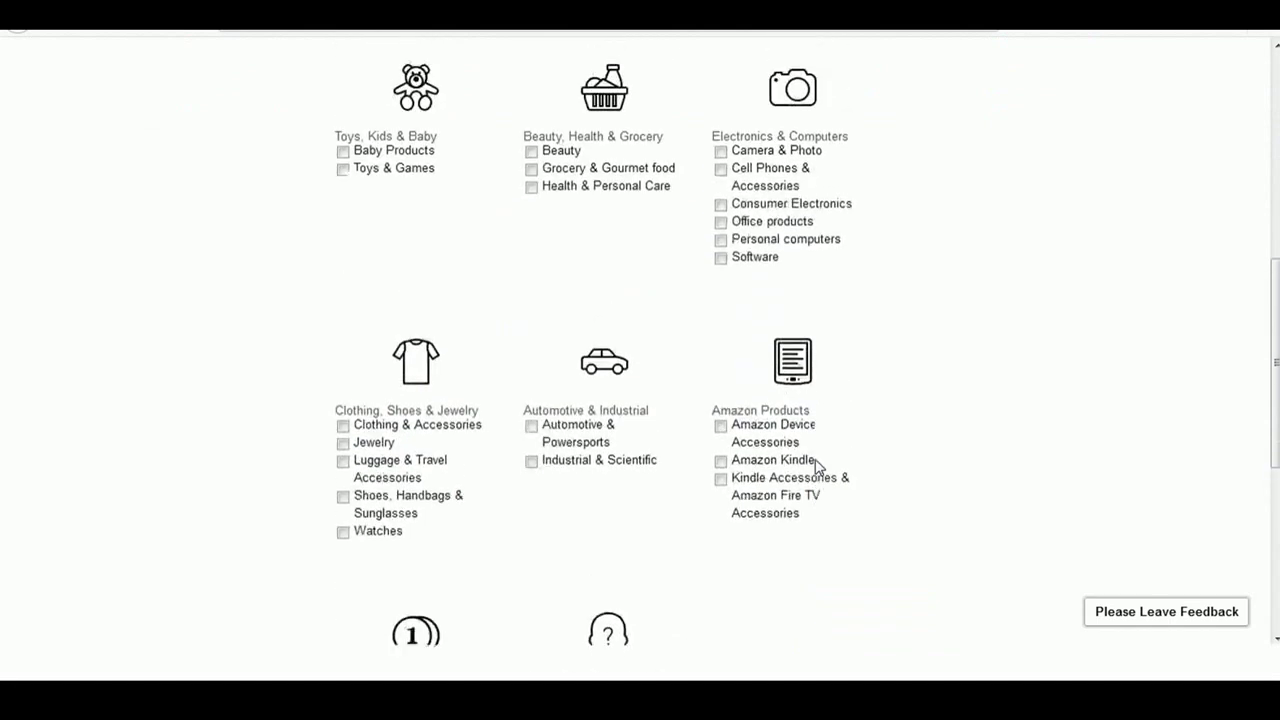
scroll(780, 455, up, 1)
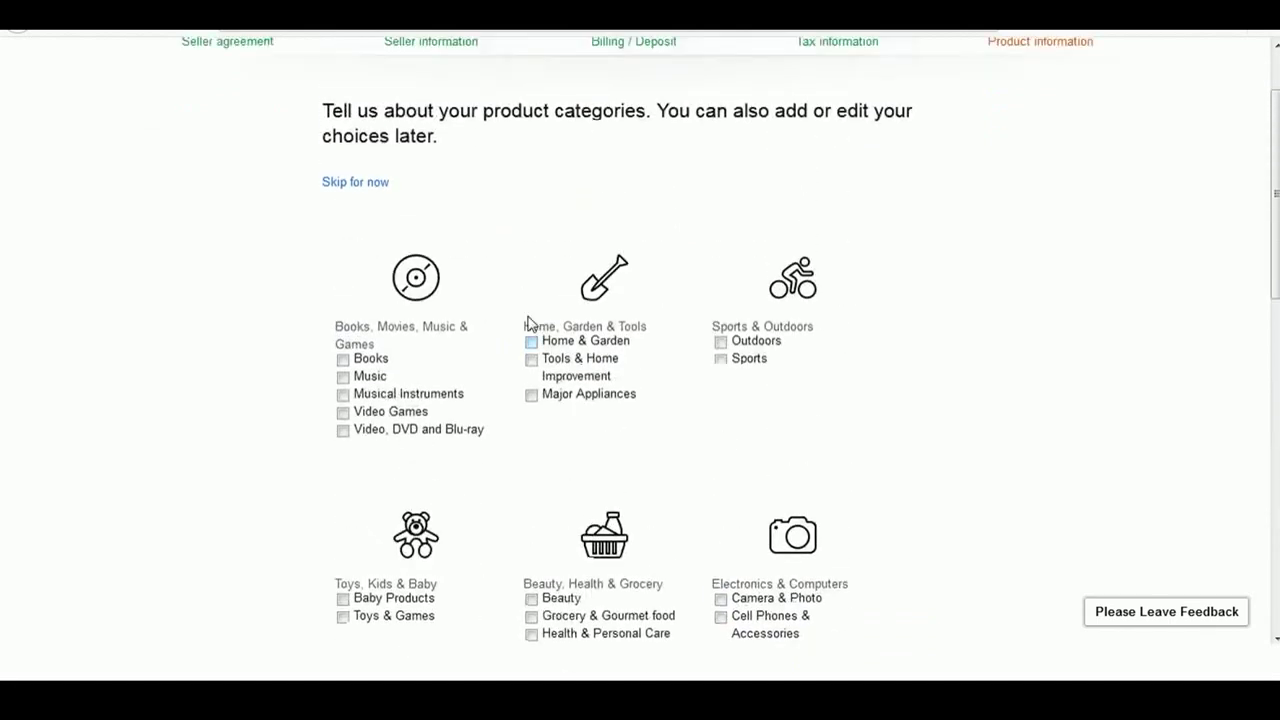
click(357, 184)
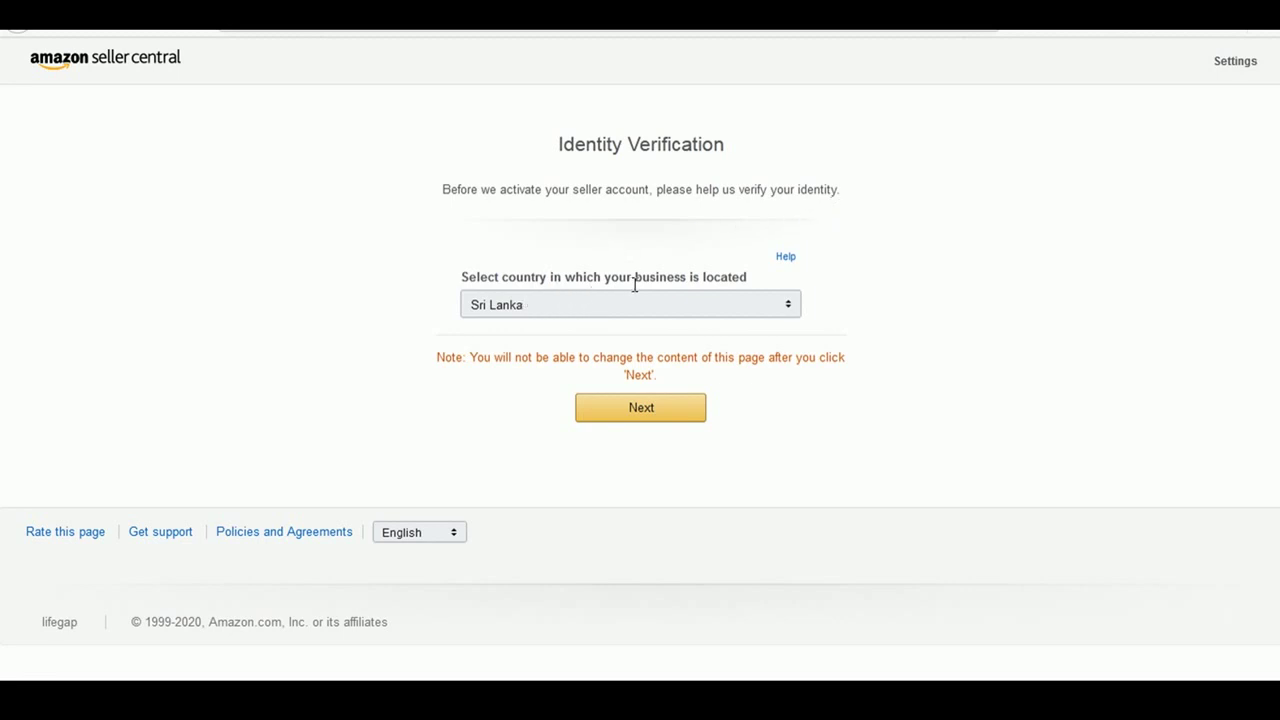
Select Sri Lanka as the business location country and continue verification.
click(789, 306)
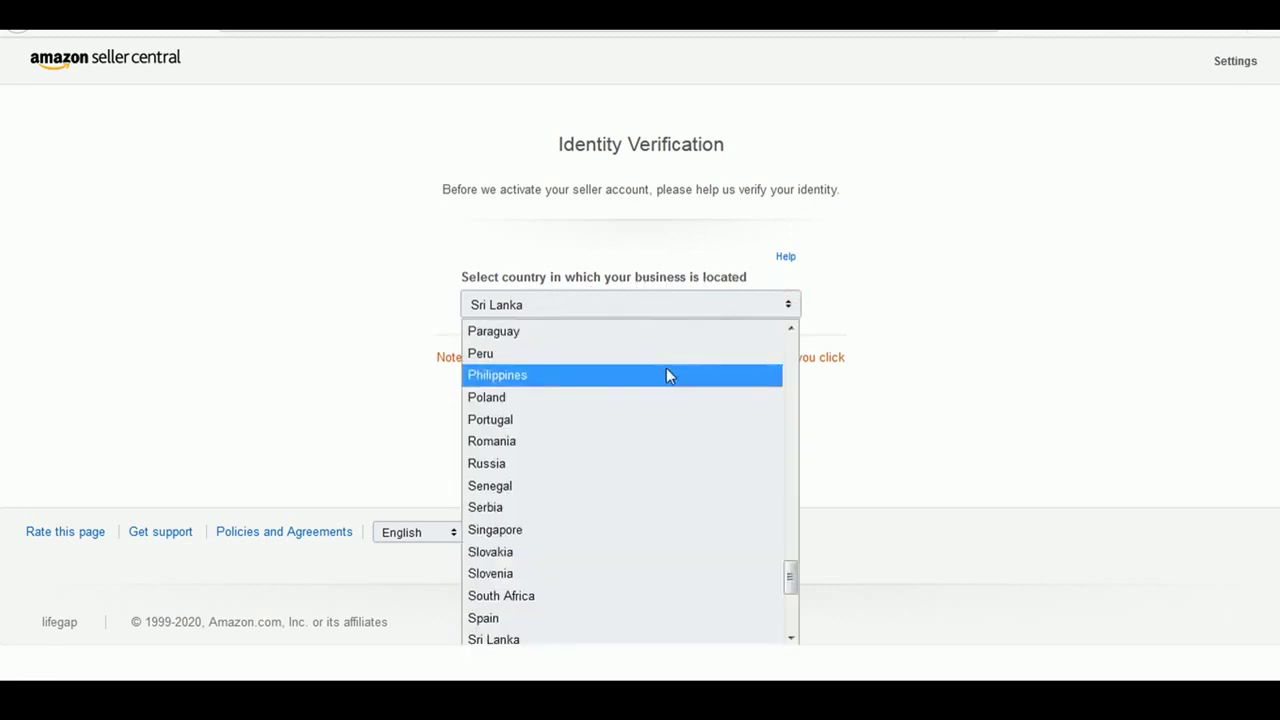
scroll(666, 372, down, 3)
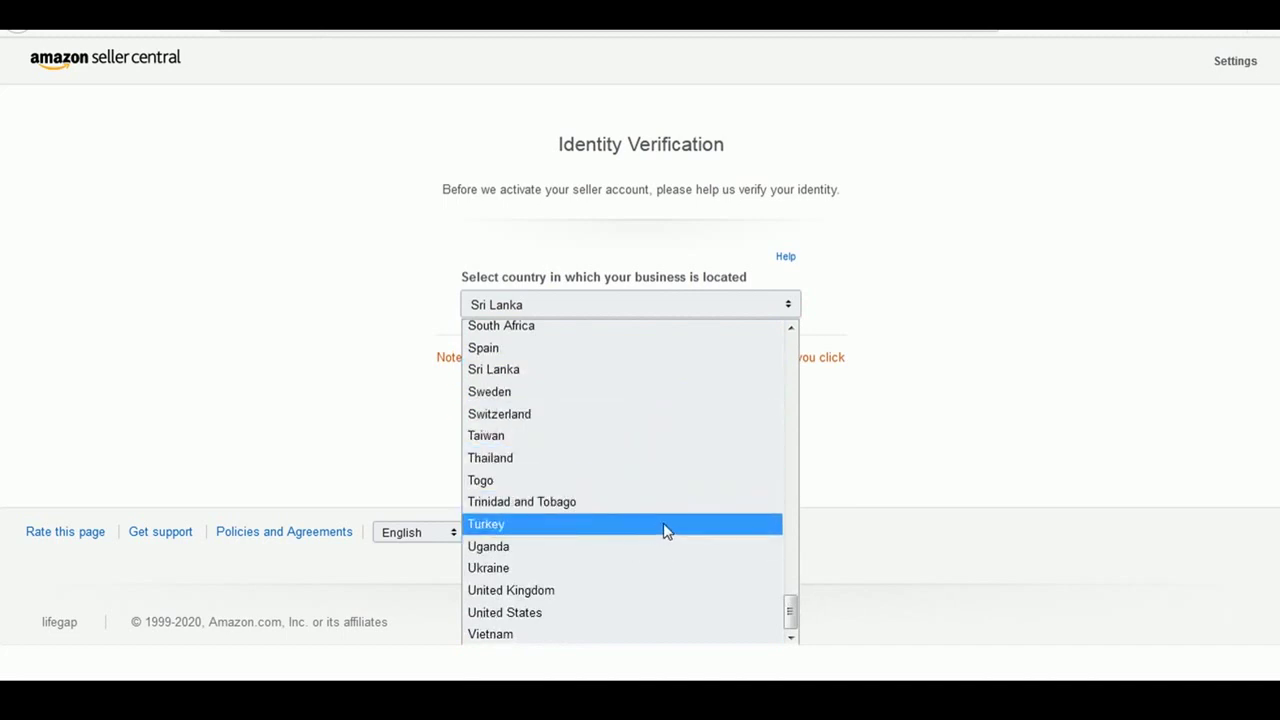
scroll(666, 531, up, 2)
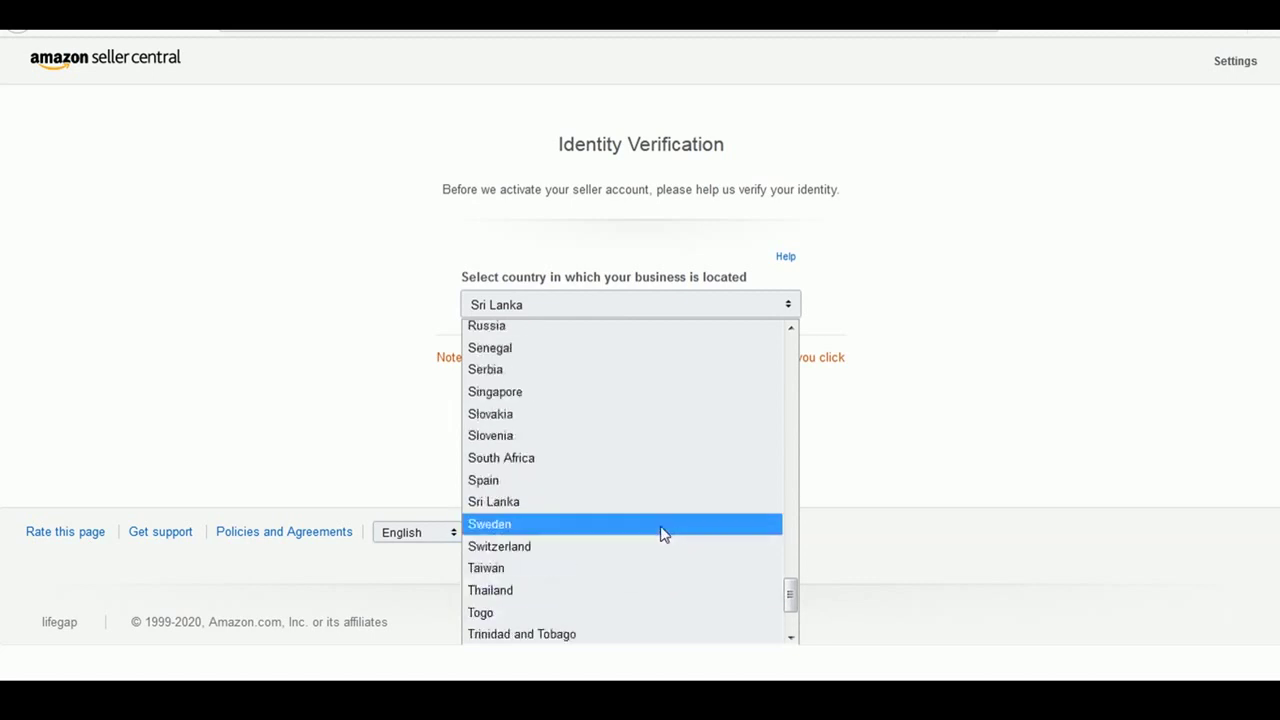
scroll(660, 533, down, 2)
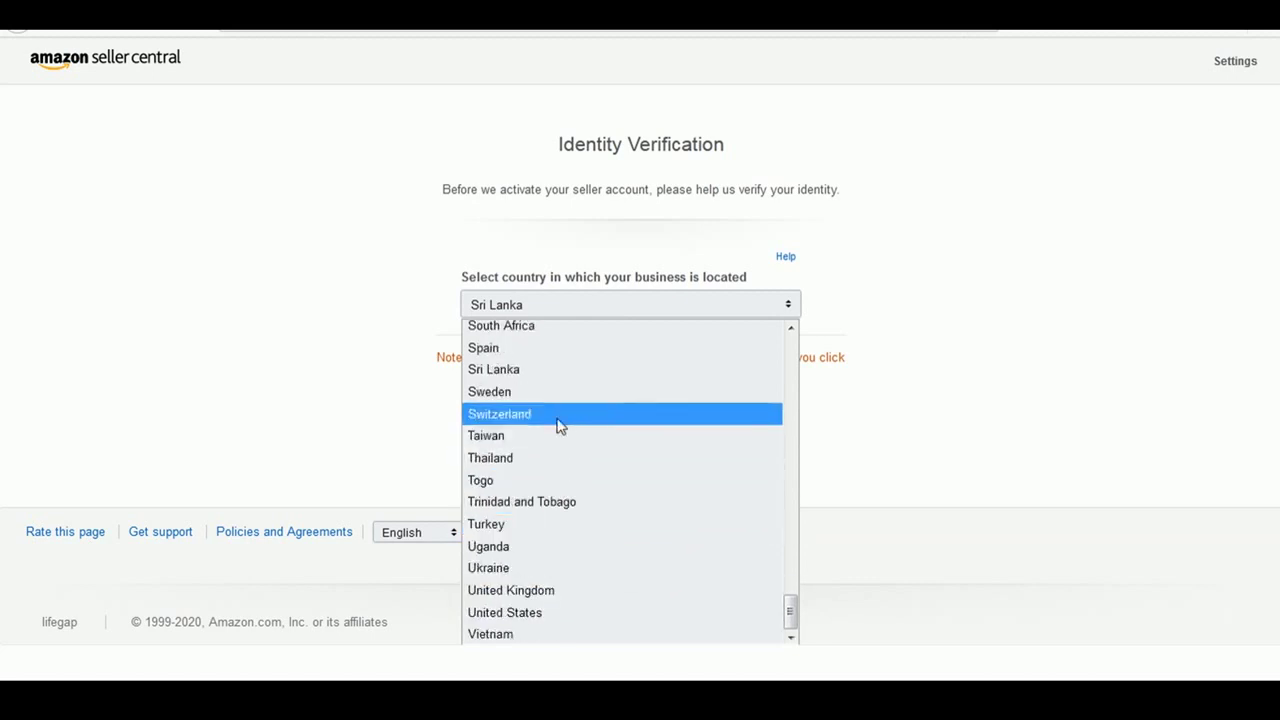
click(585, 376)
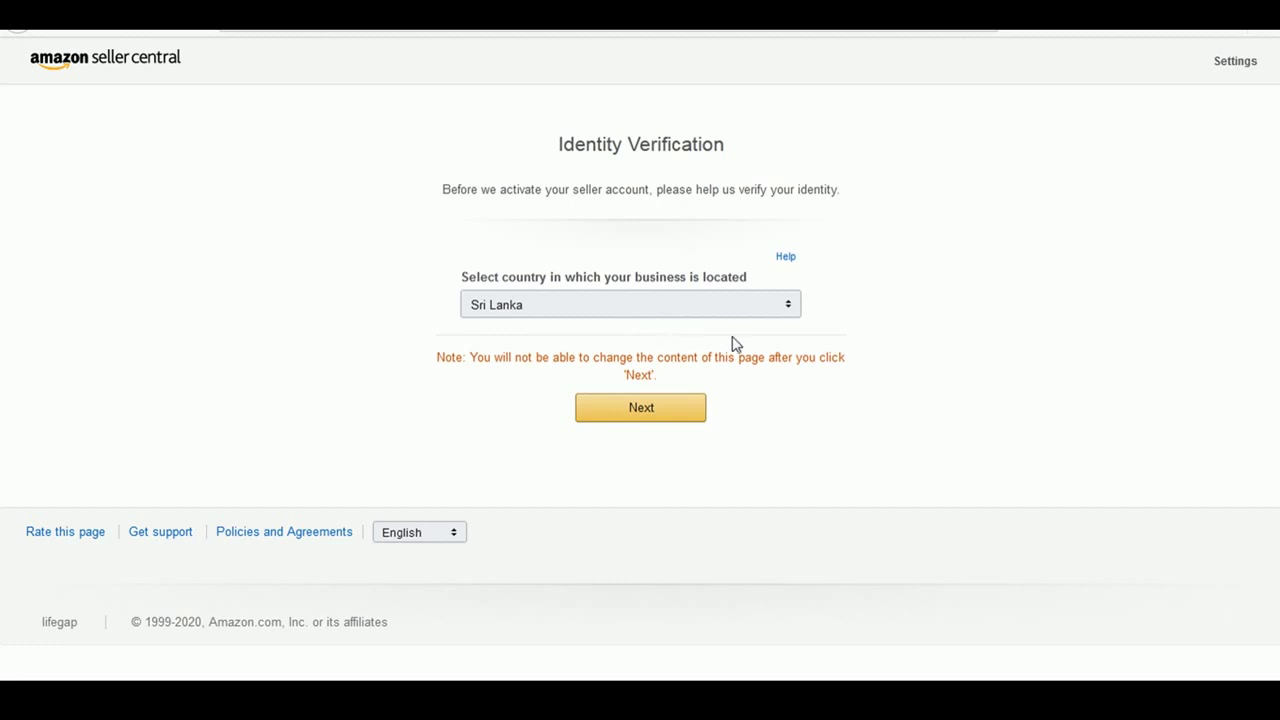
click(645, 409)
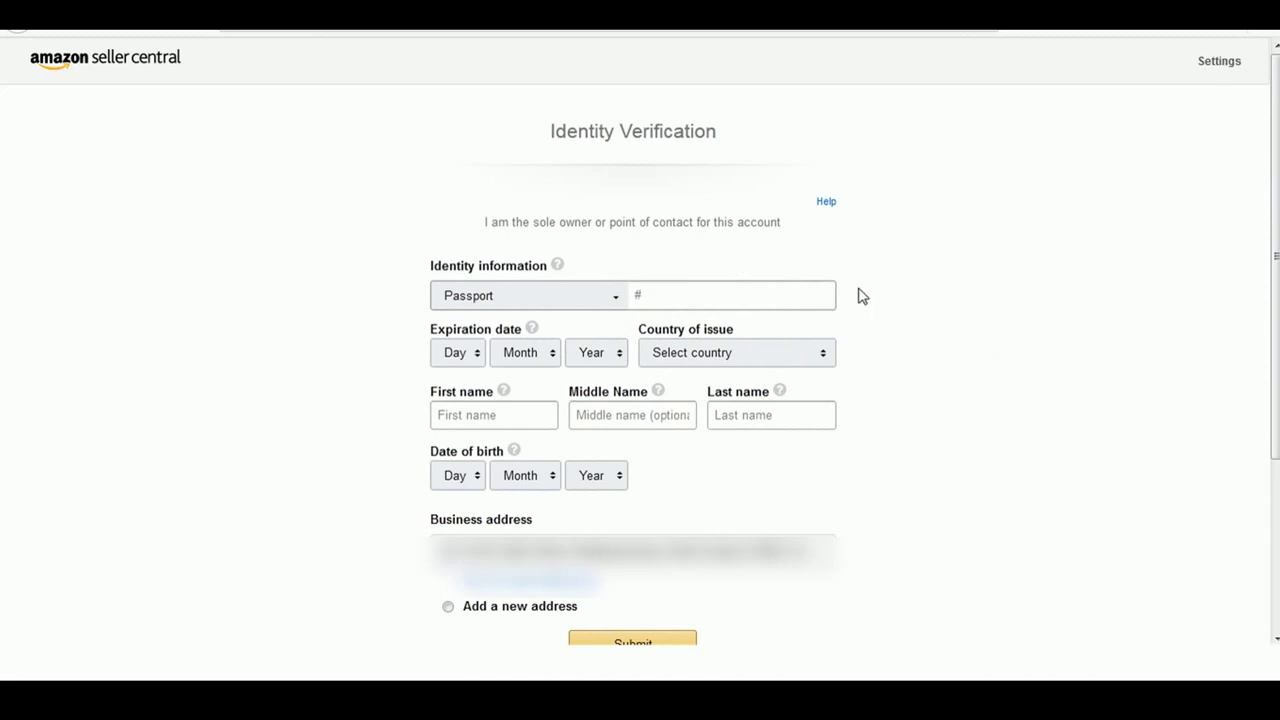
Choose driver's license as the identity document, enter its number, and submit the details form.
scroll(854, 294, down, 1)
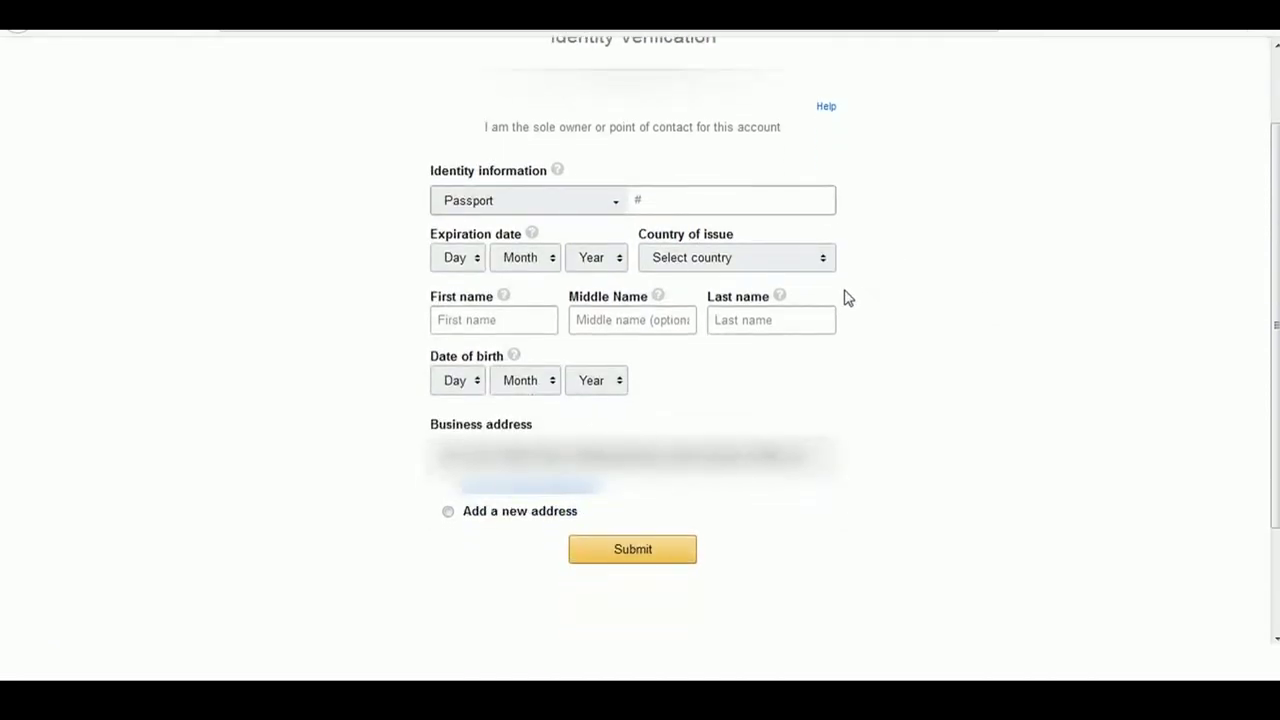
click(622, 212)
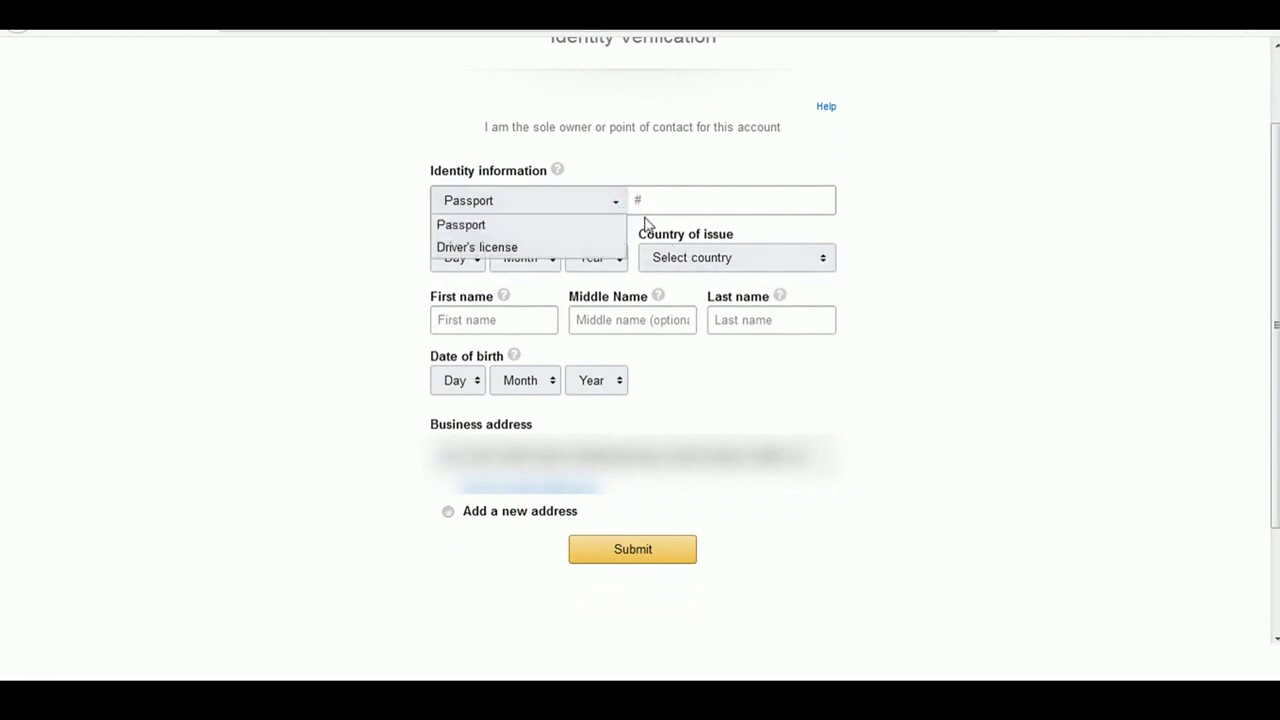
click(617, 247)
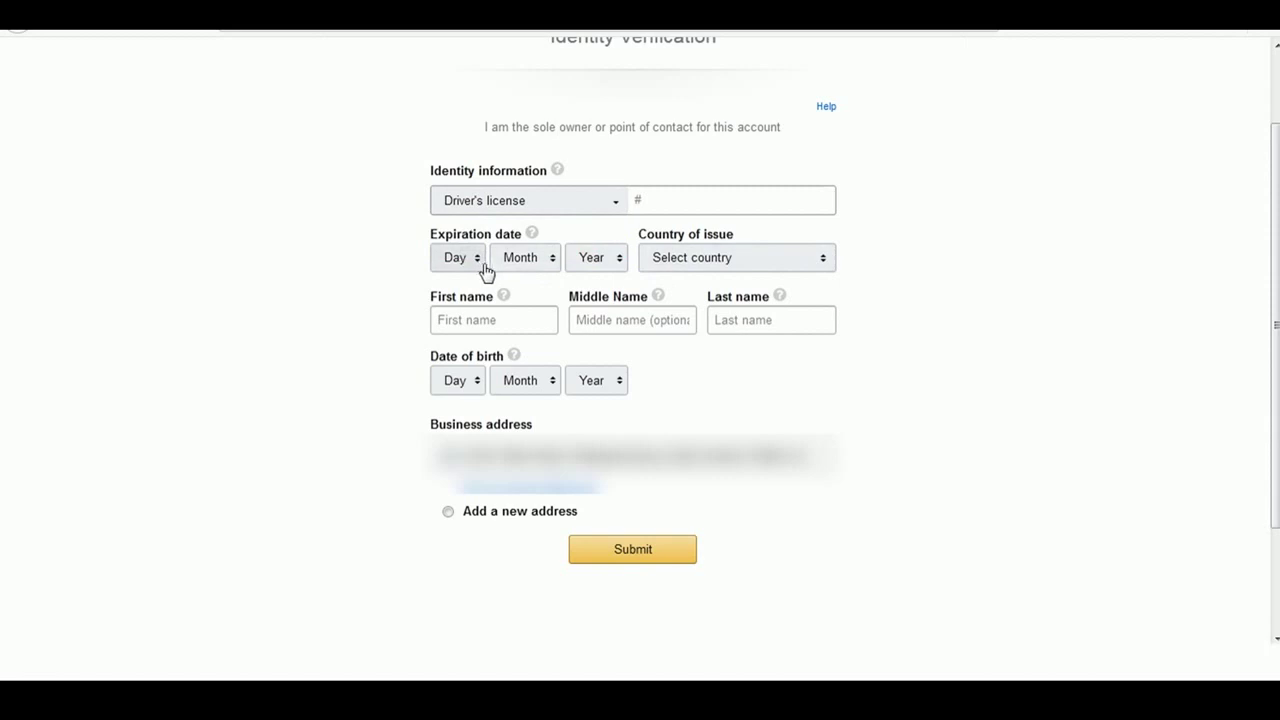
click(706, 204)
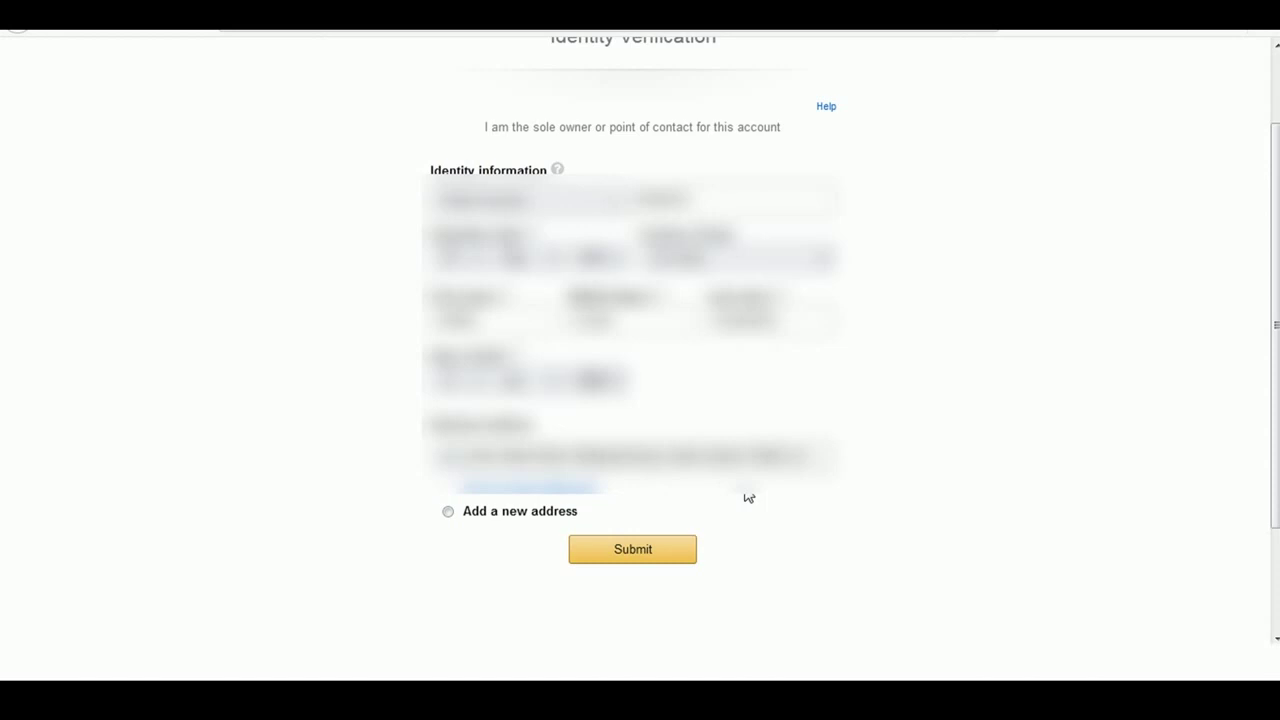
scroll(826, 500, down, 2)
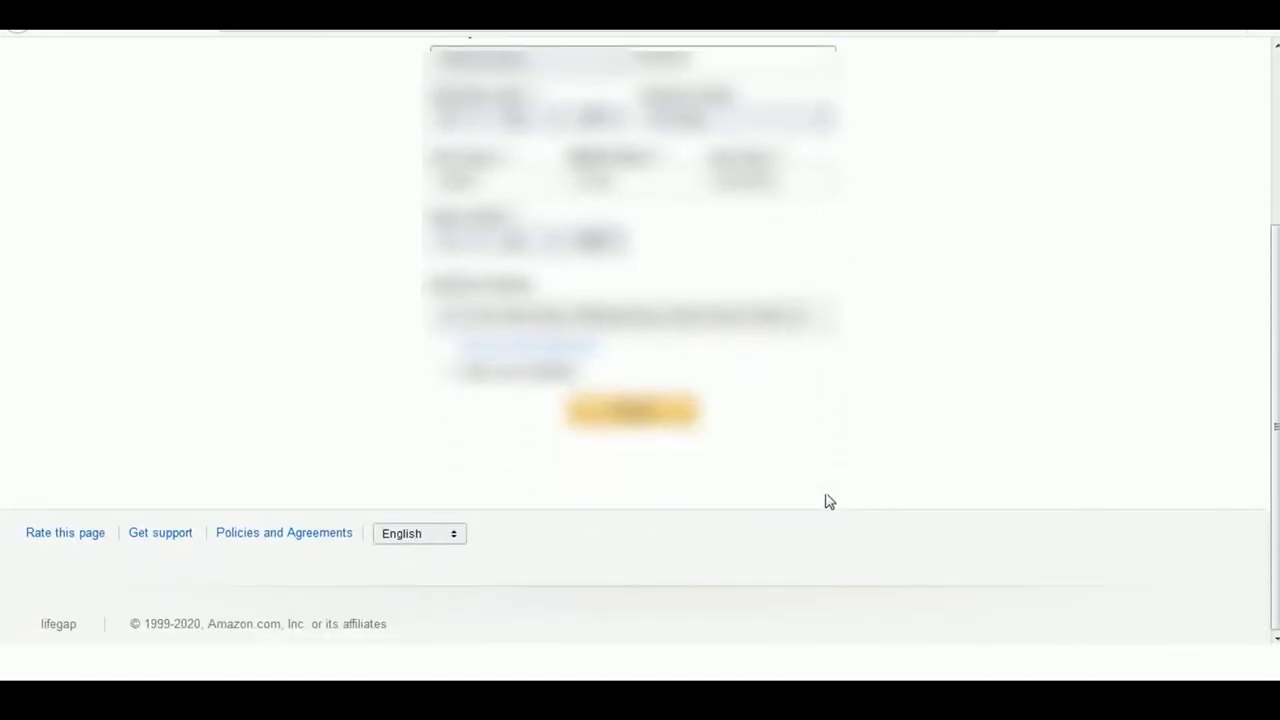
scroll(826, 500, up, 3)
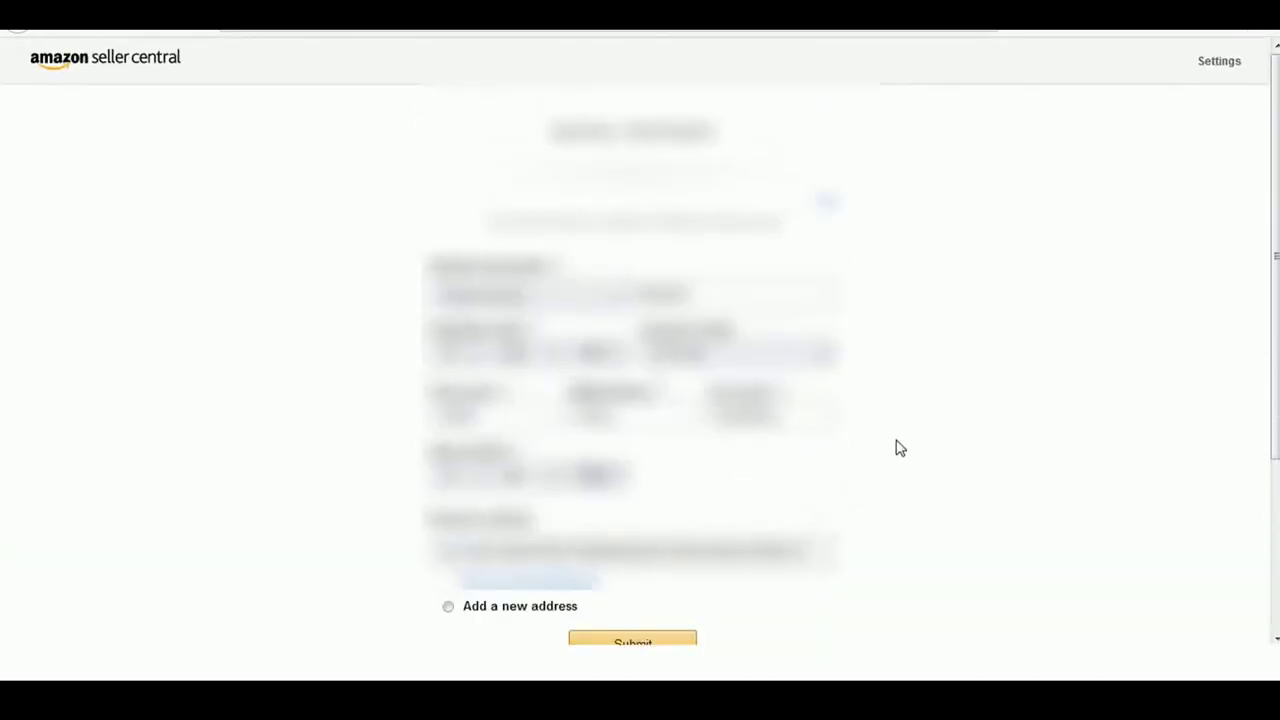
scroll(897, 449, down, 2)
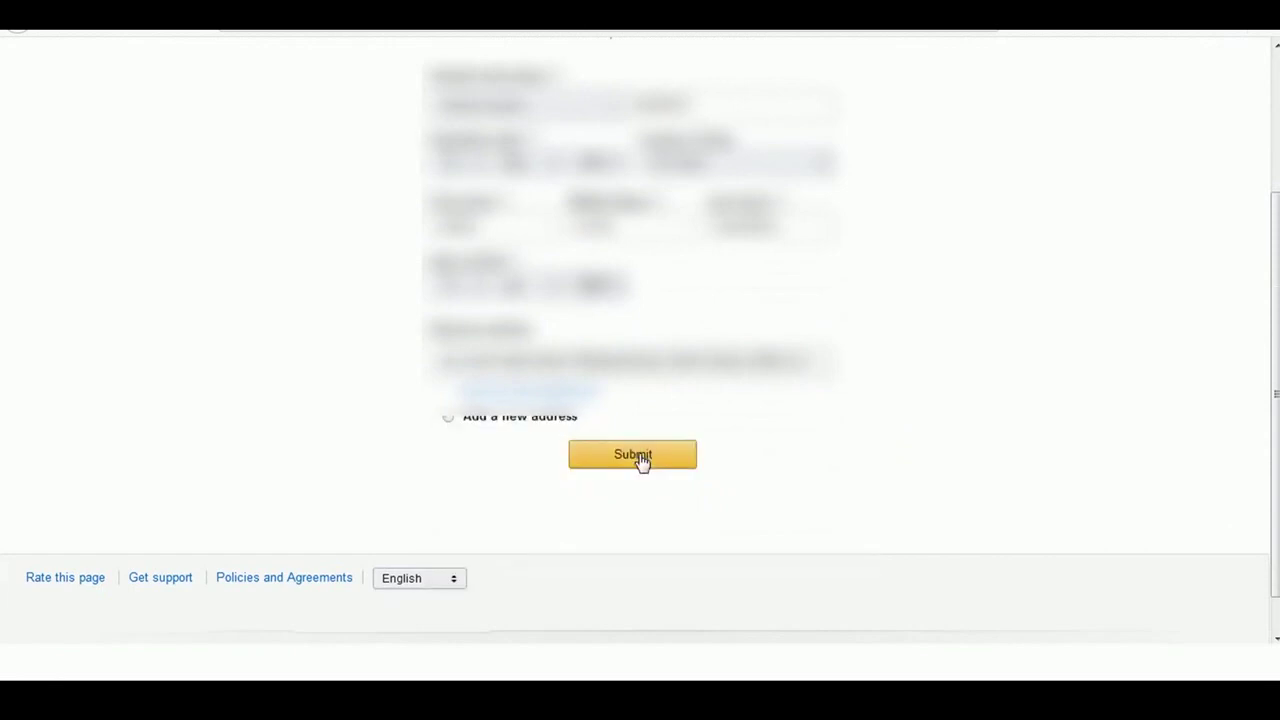
click(641, 457)
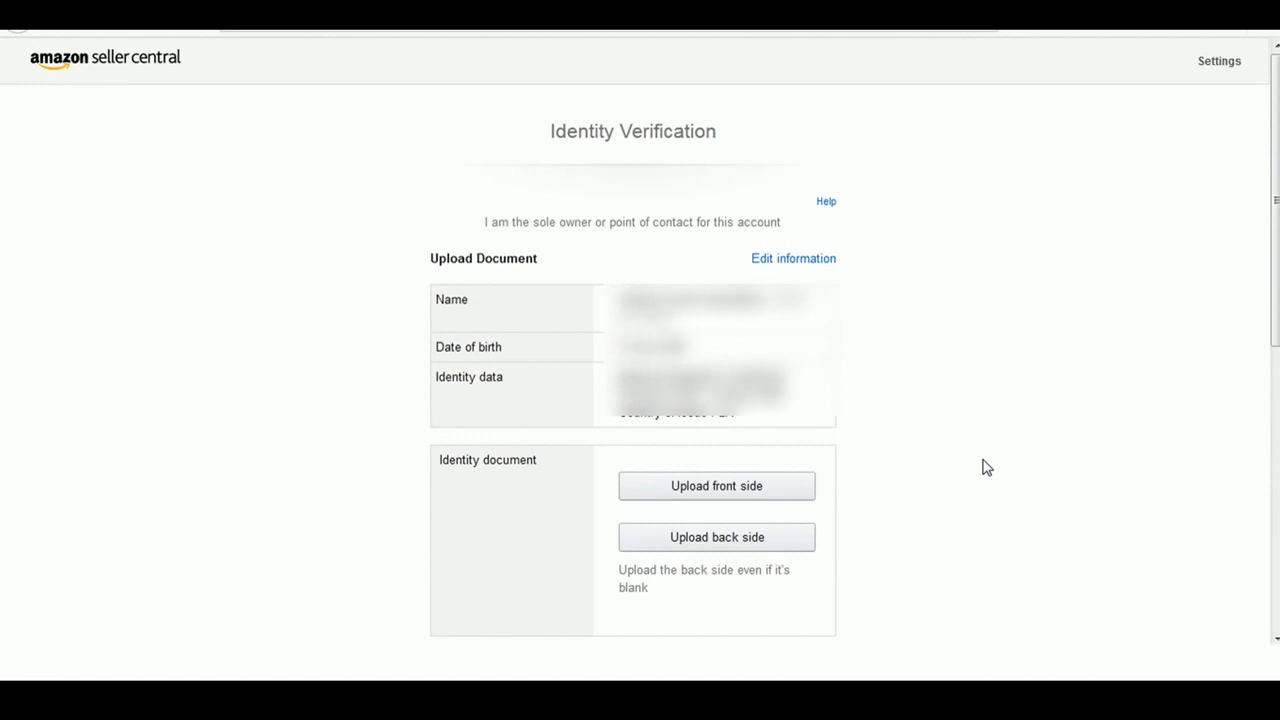
scroll(985, 467, down, 3)
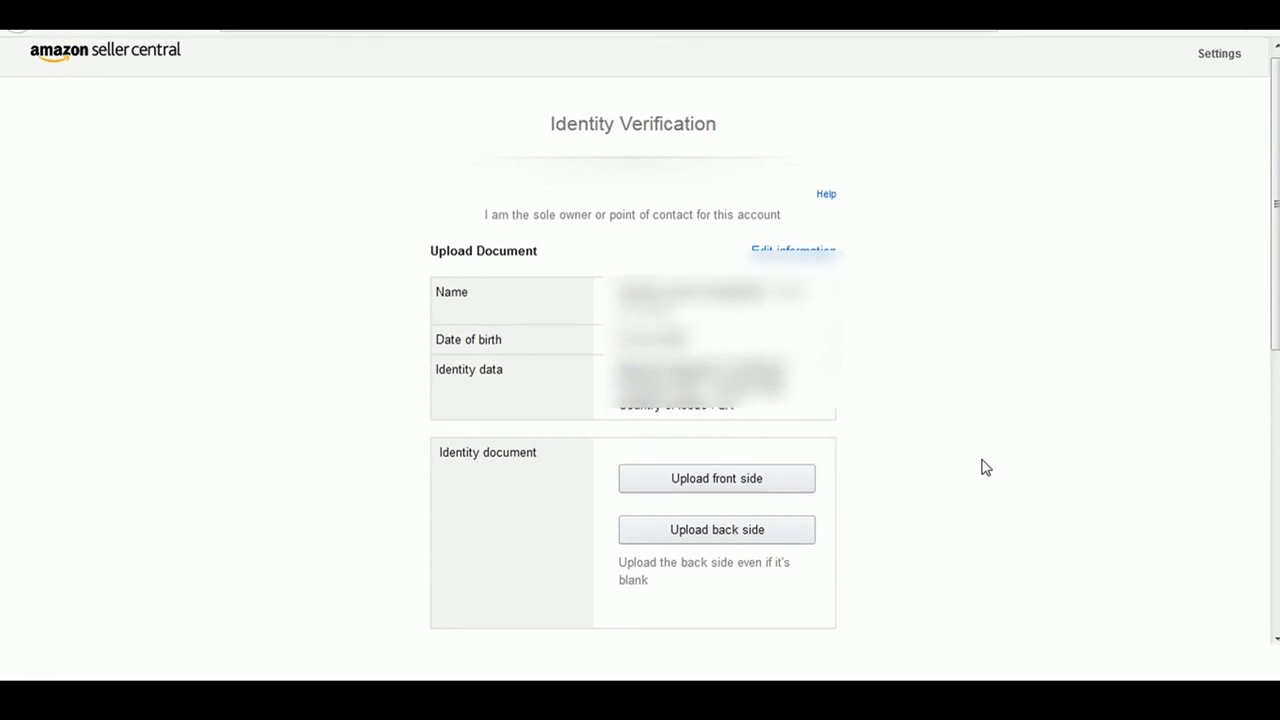
scroll(985, 467, down, 2)
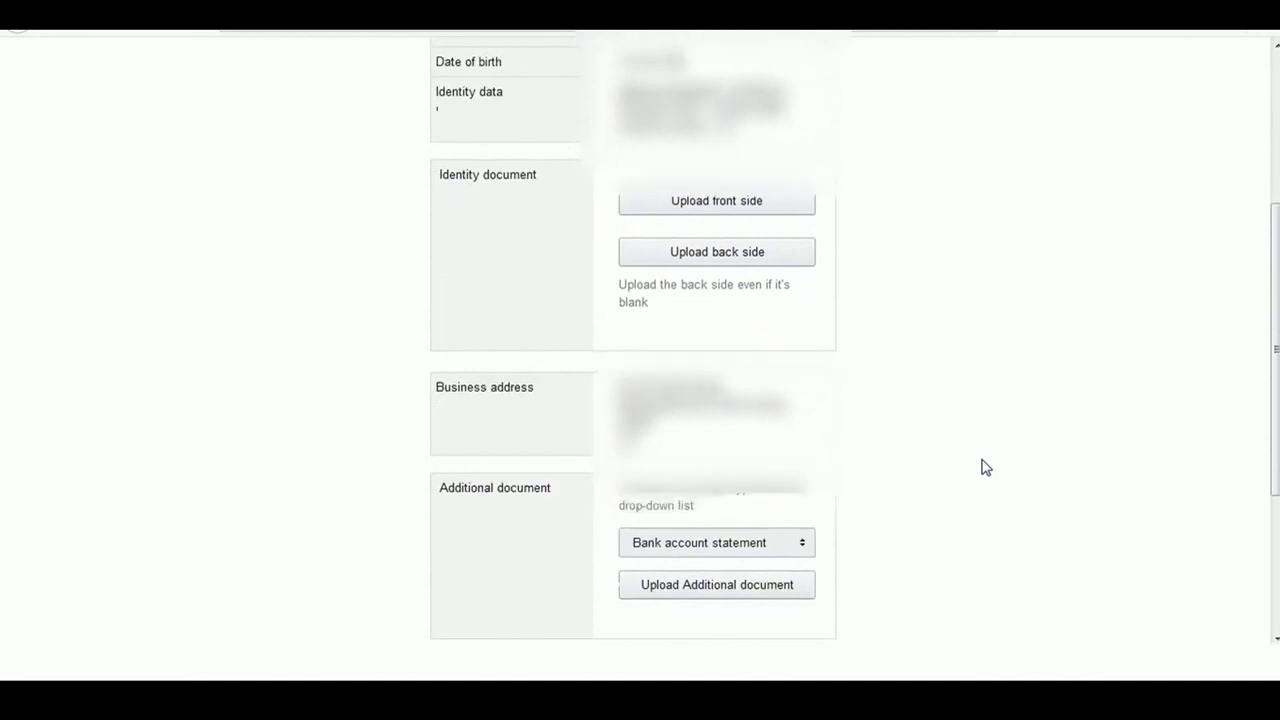
scroll(985, 467, up, 5)
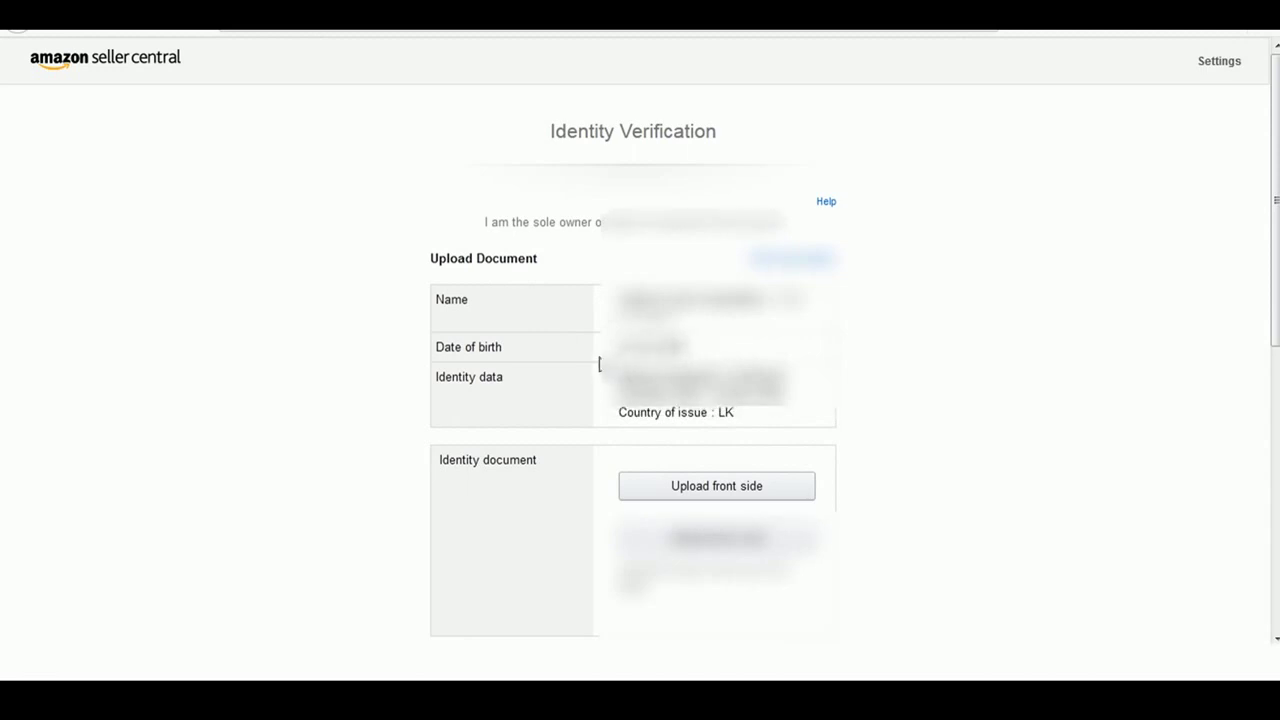
scroll(600, 365, down, 1)
scroll(600, 365, down, 1)
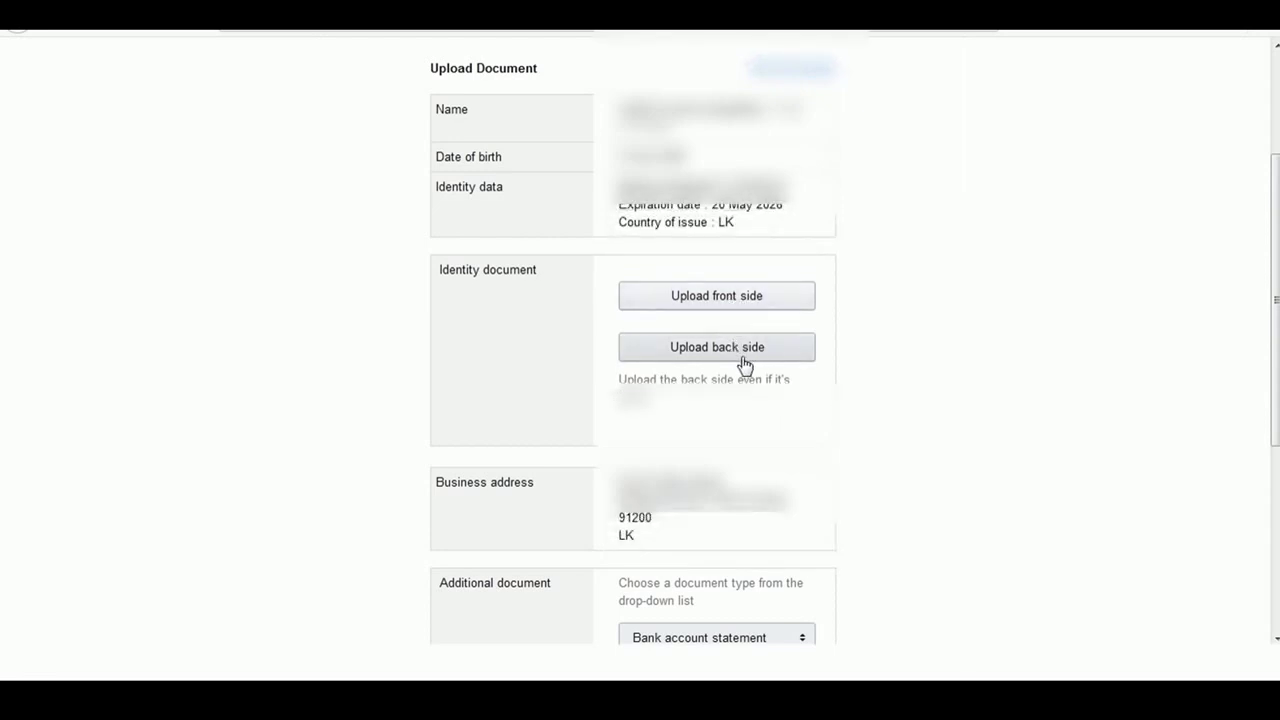
scroll(741, 363, down, 2)
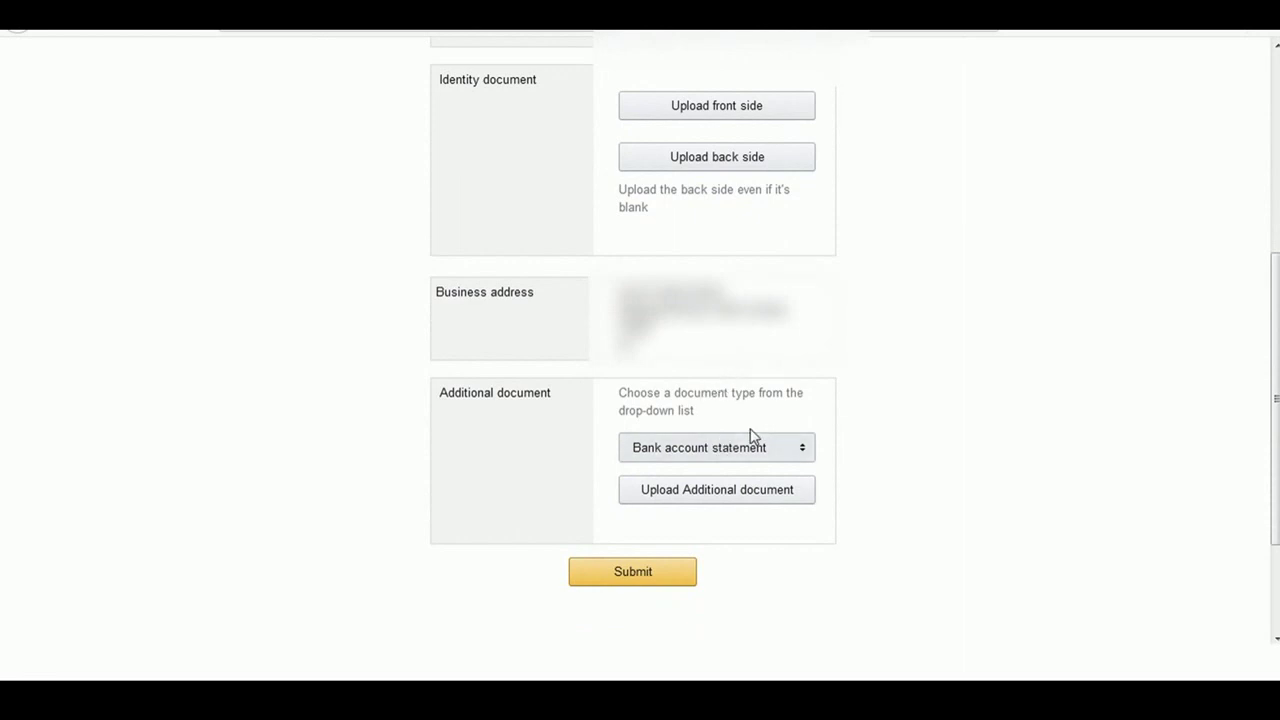
click(803, 453)
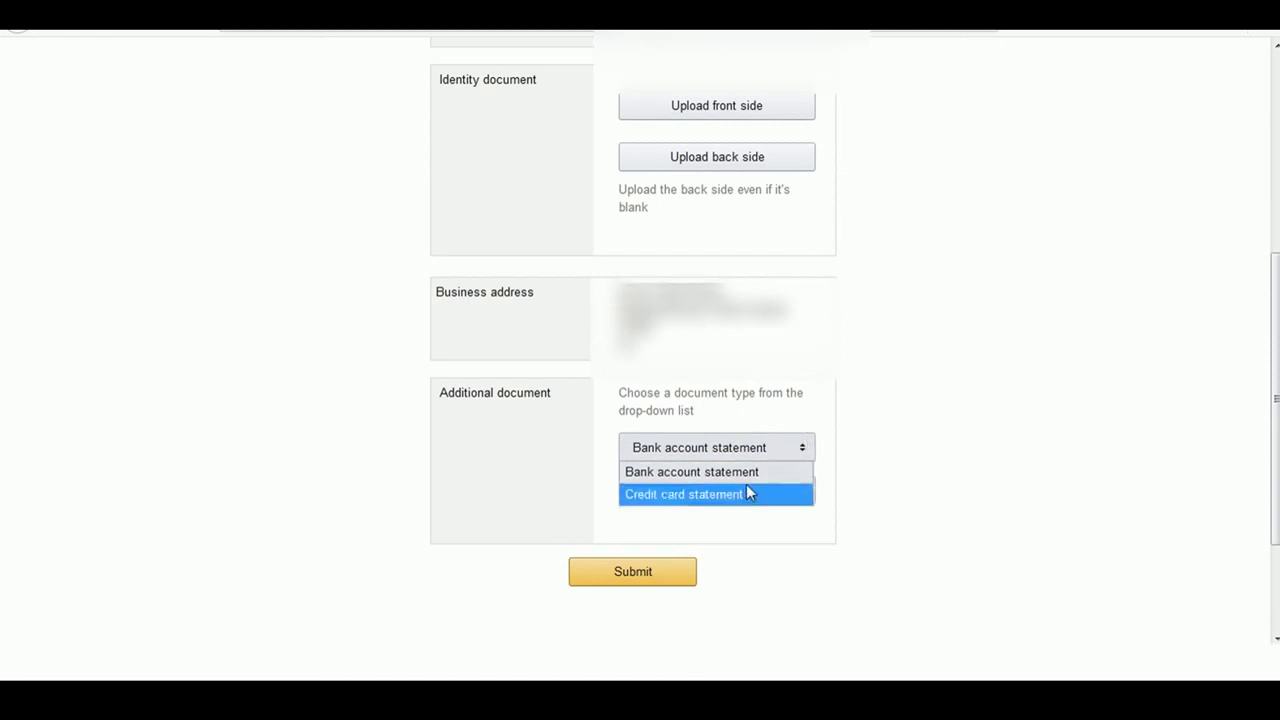
click(782, 473)
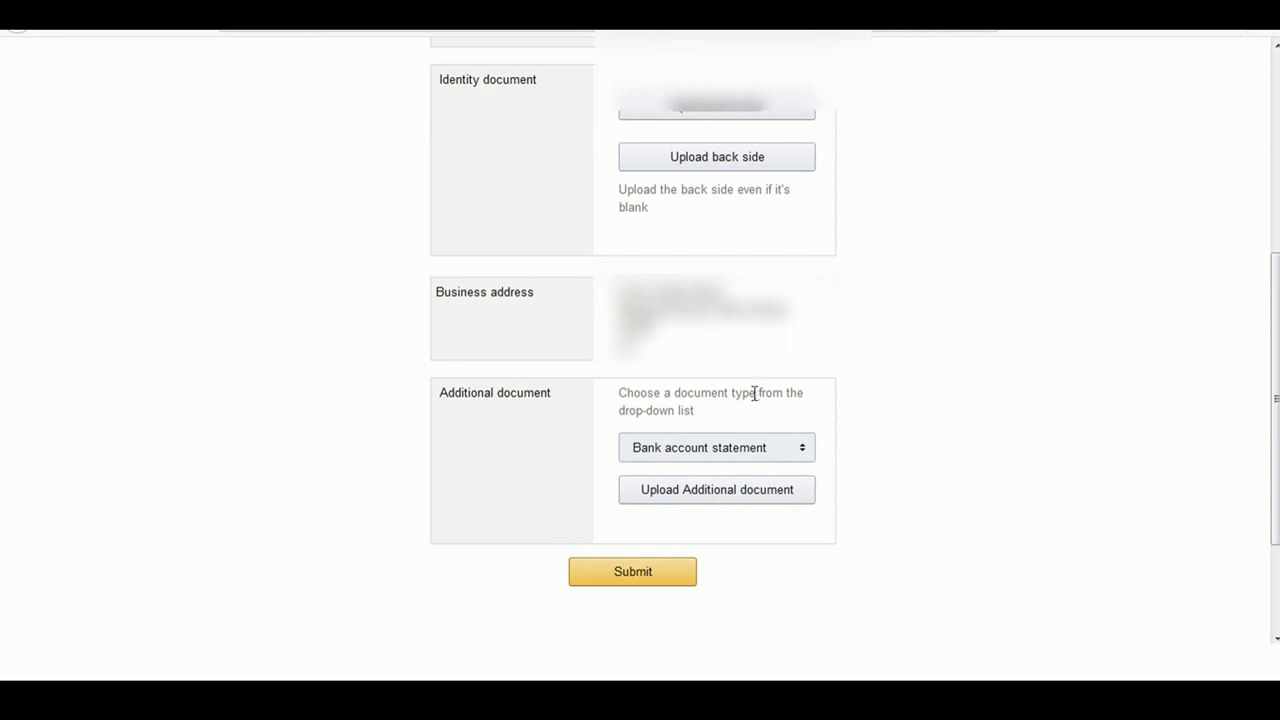
scroll(814, 289, up, 1)
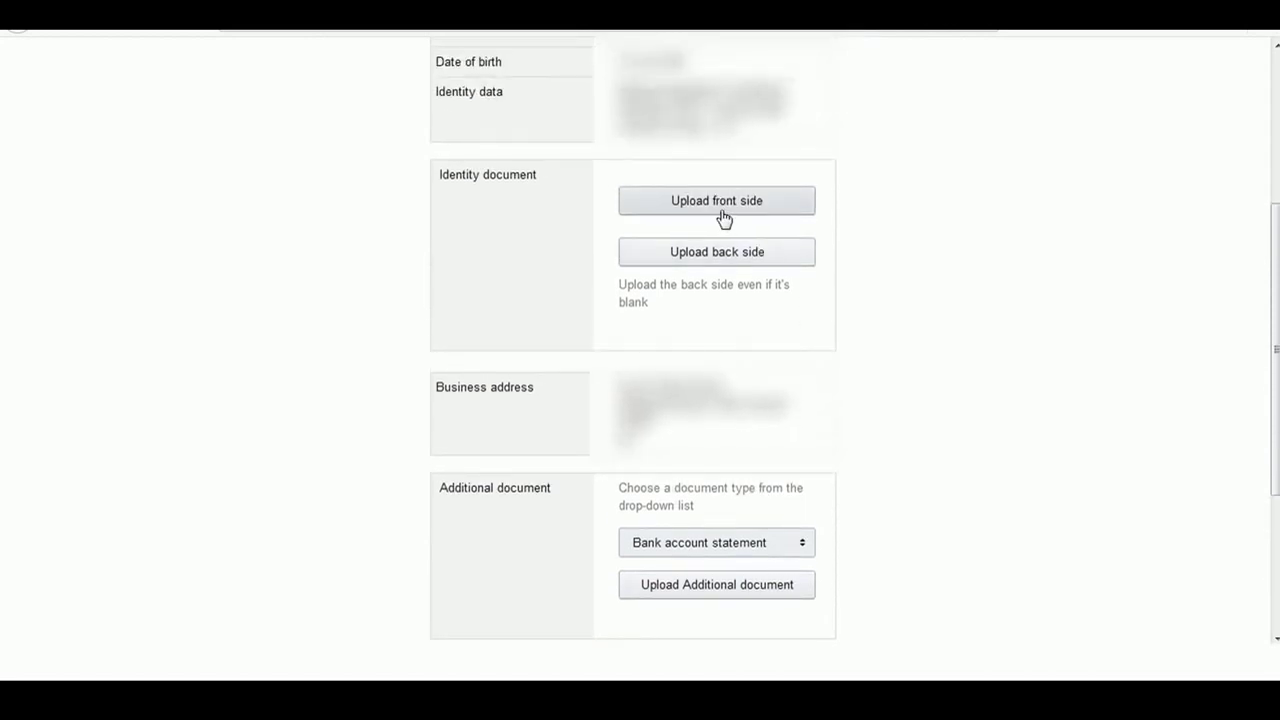
scroll(934, 274, down, 2)
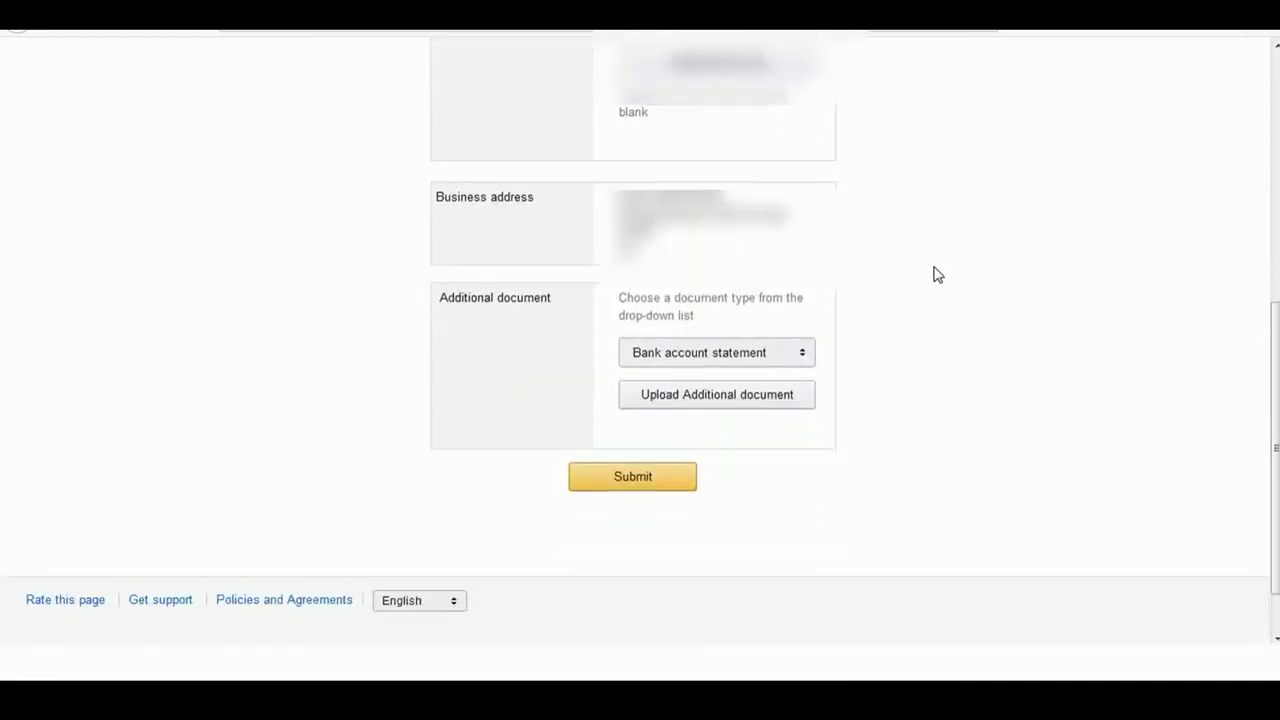
scroll(740, 411, up, 2)
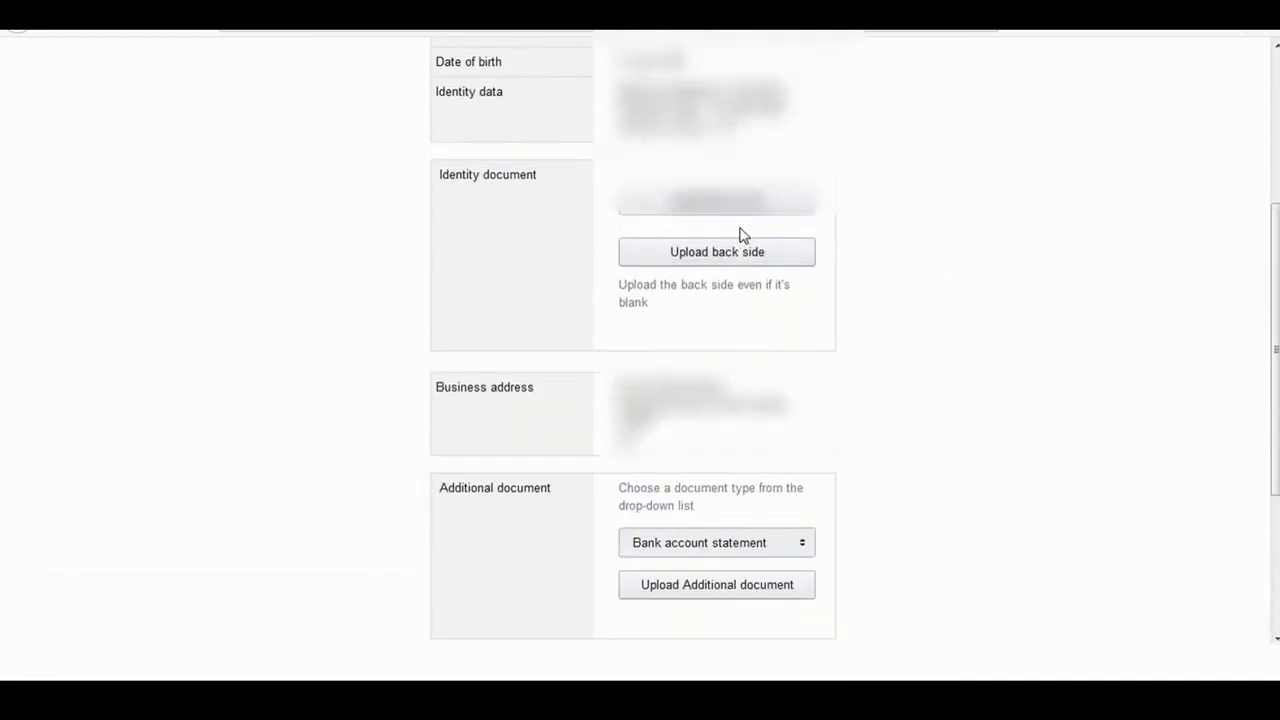
Attach the ID front image and New-Foreign-Postage-Rates-2018-1.pdf as the bank account statement.
click(753, 207)
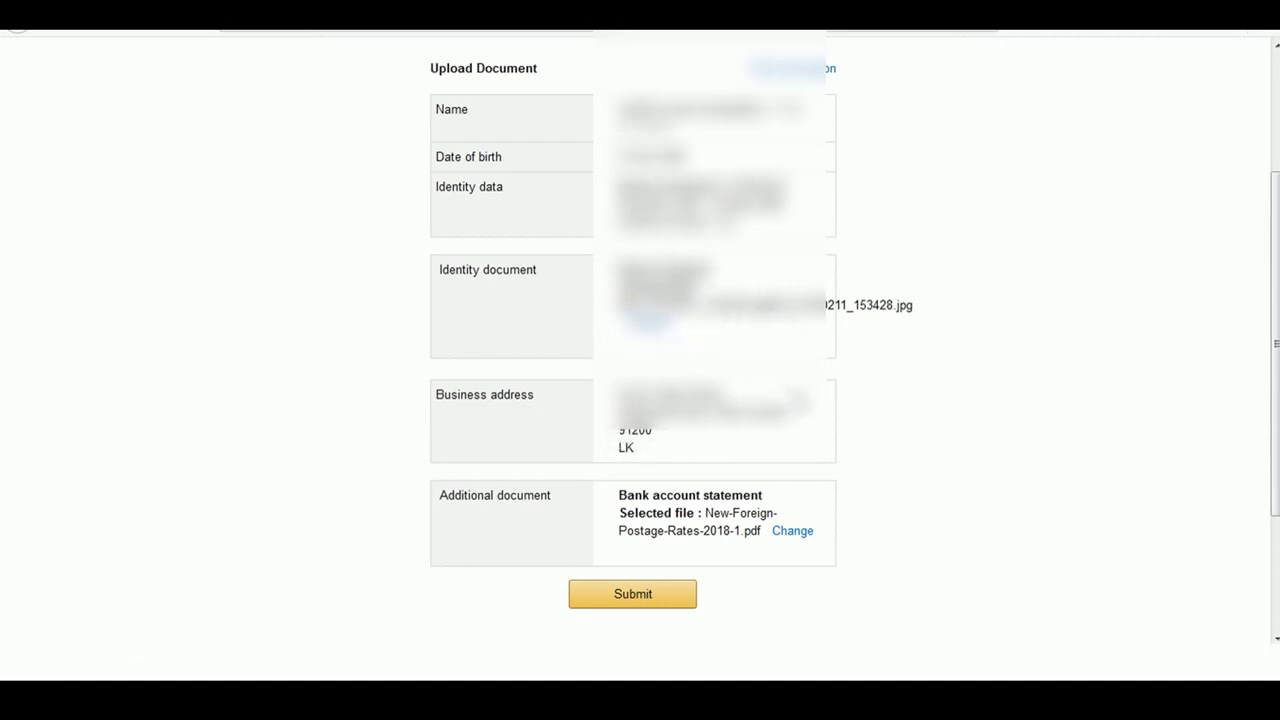
scroll(797, 407, down, 3)
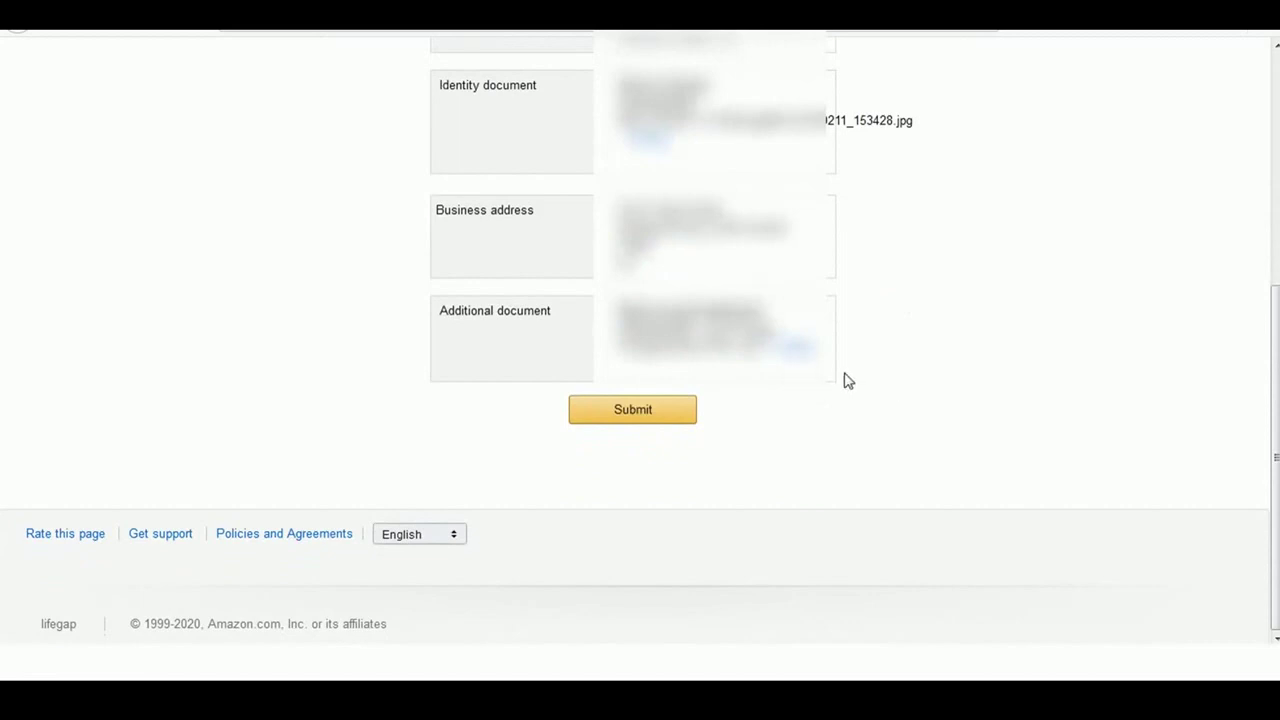
Submit the verification documents and review the 'Thank you for your request' confirmation details.
click(630, 425)
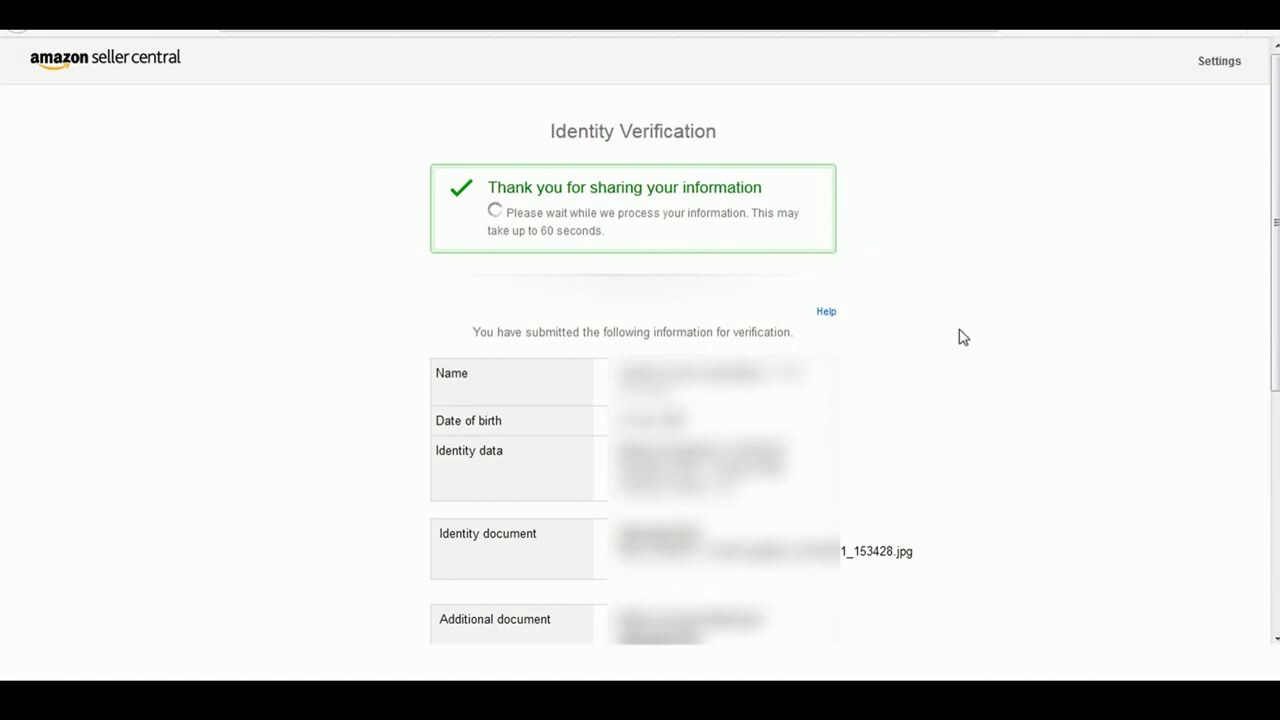
scroll(958, 337, down, 5)
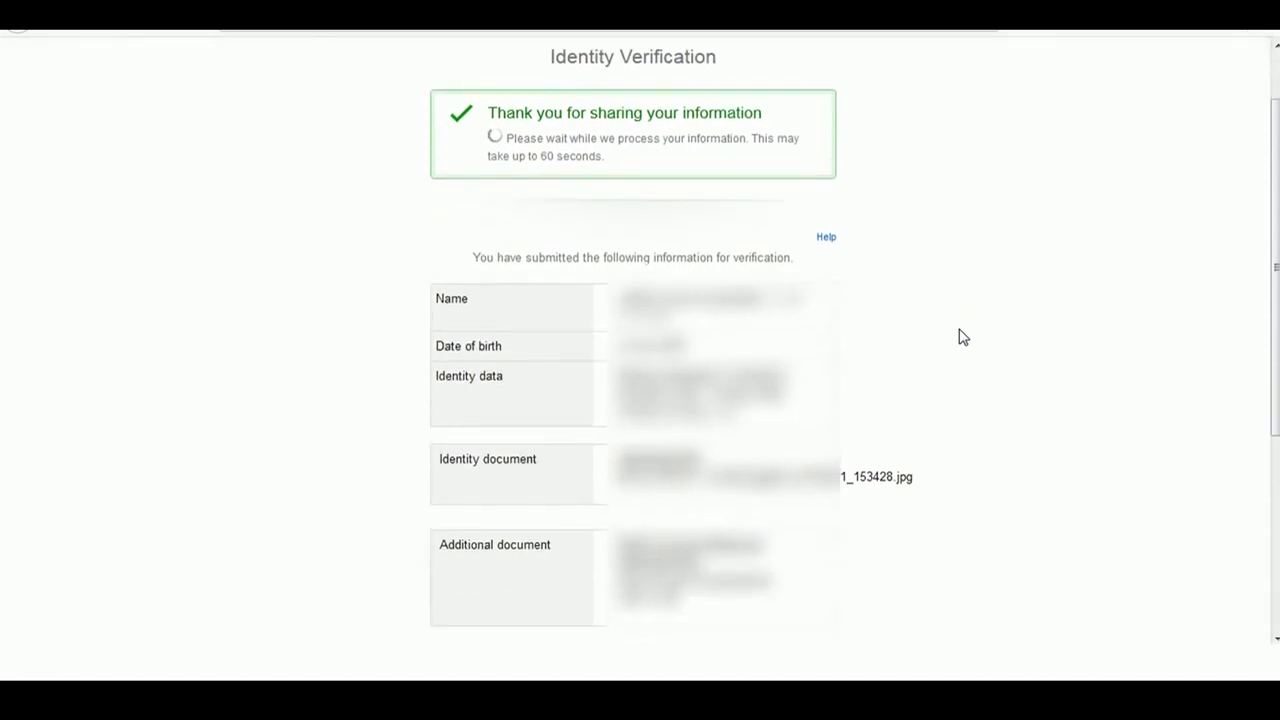
scroll(958, 337, down, 3)
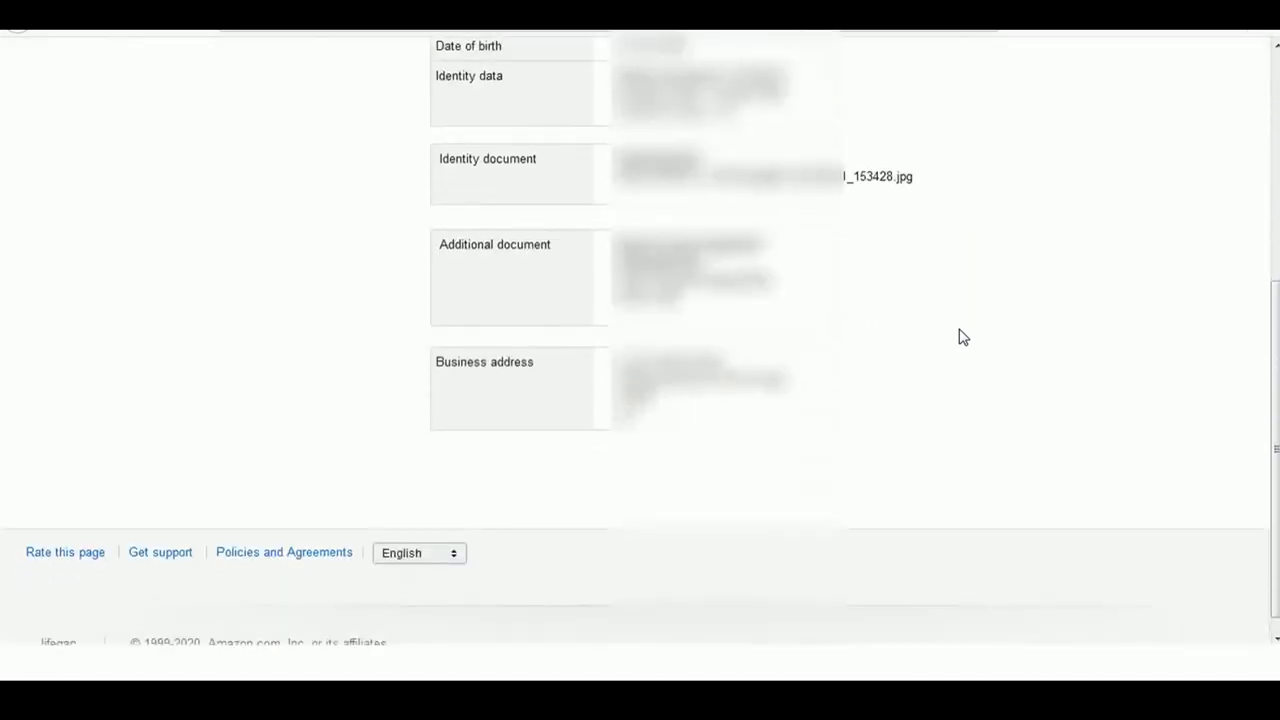
scroll(958, 337, up, 5)
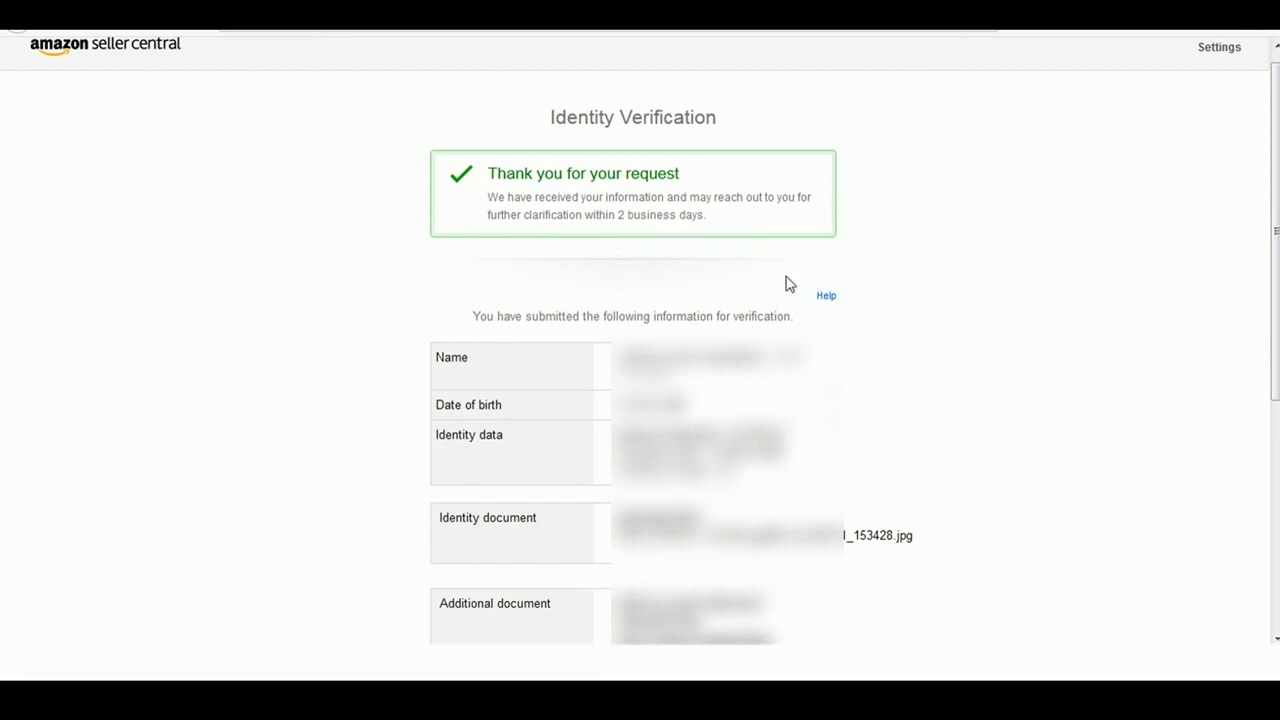
scroll(574, 266, down, 4)
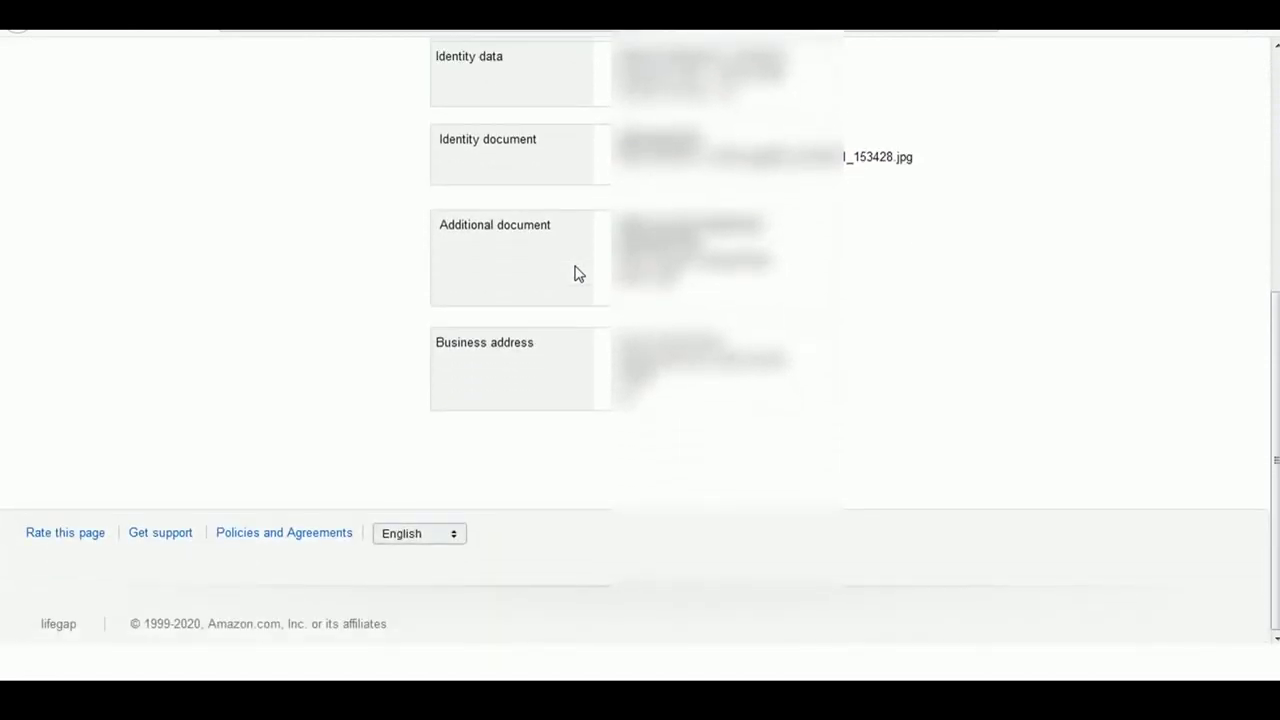
scroll(581, 272, up, 3)
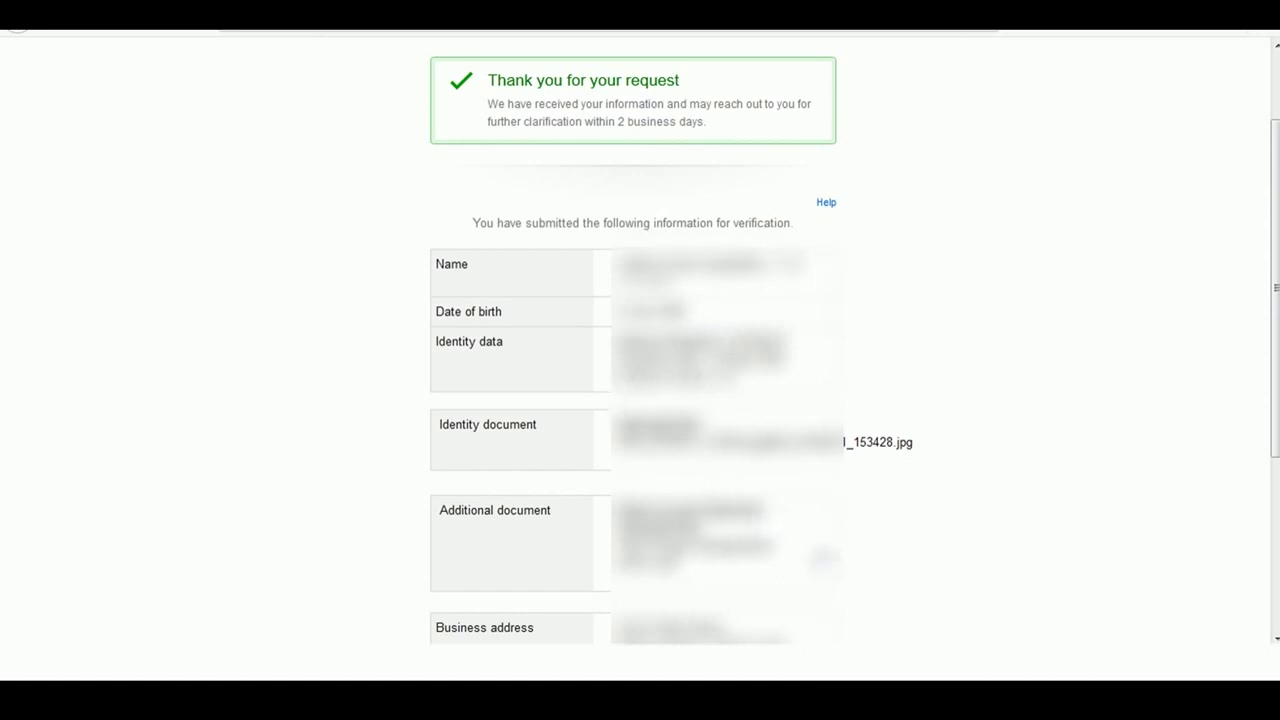
scroll(805, 555, up, 2)
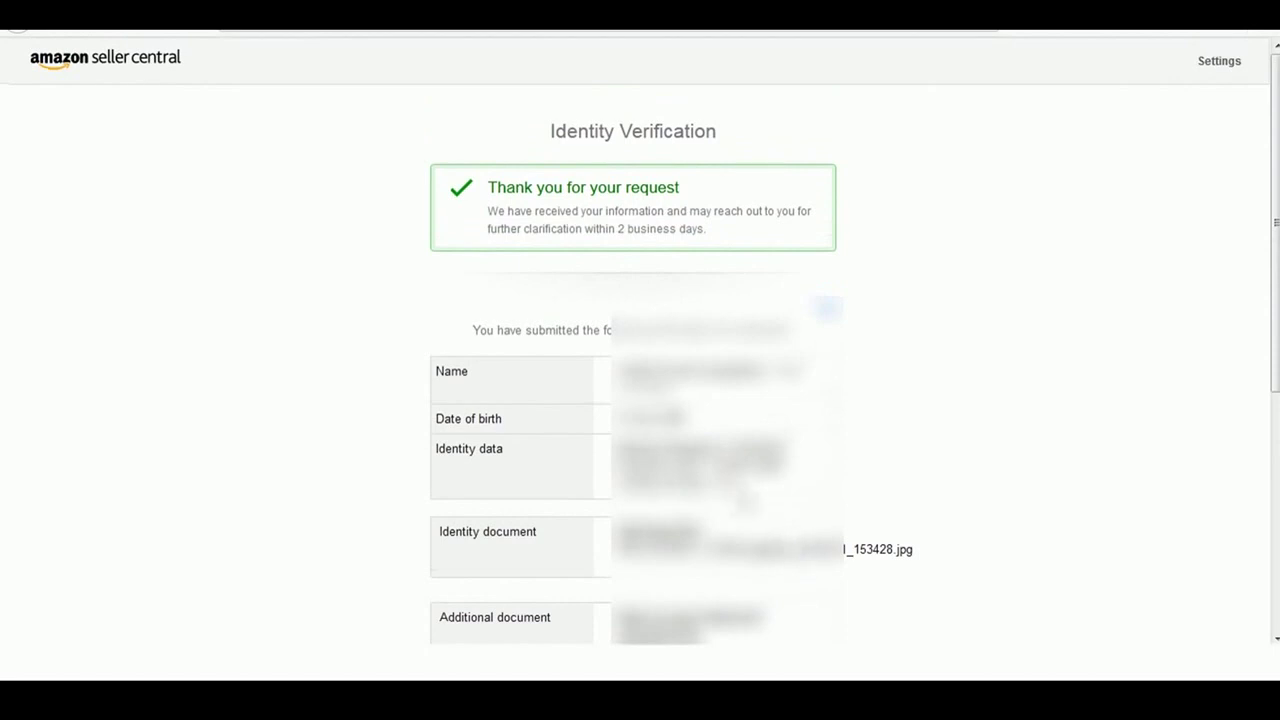